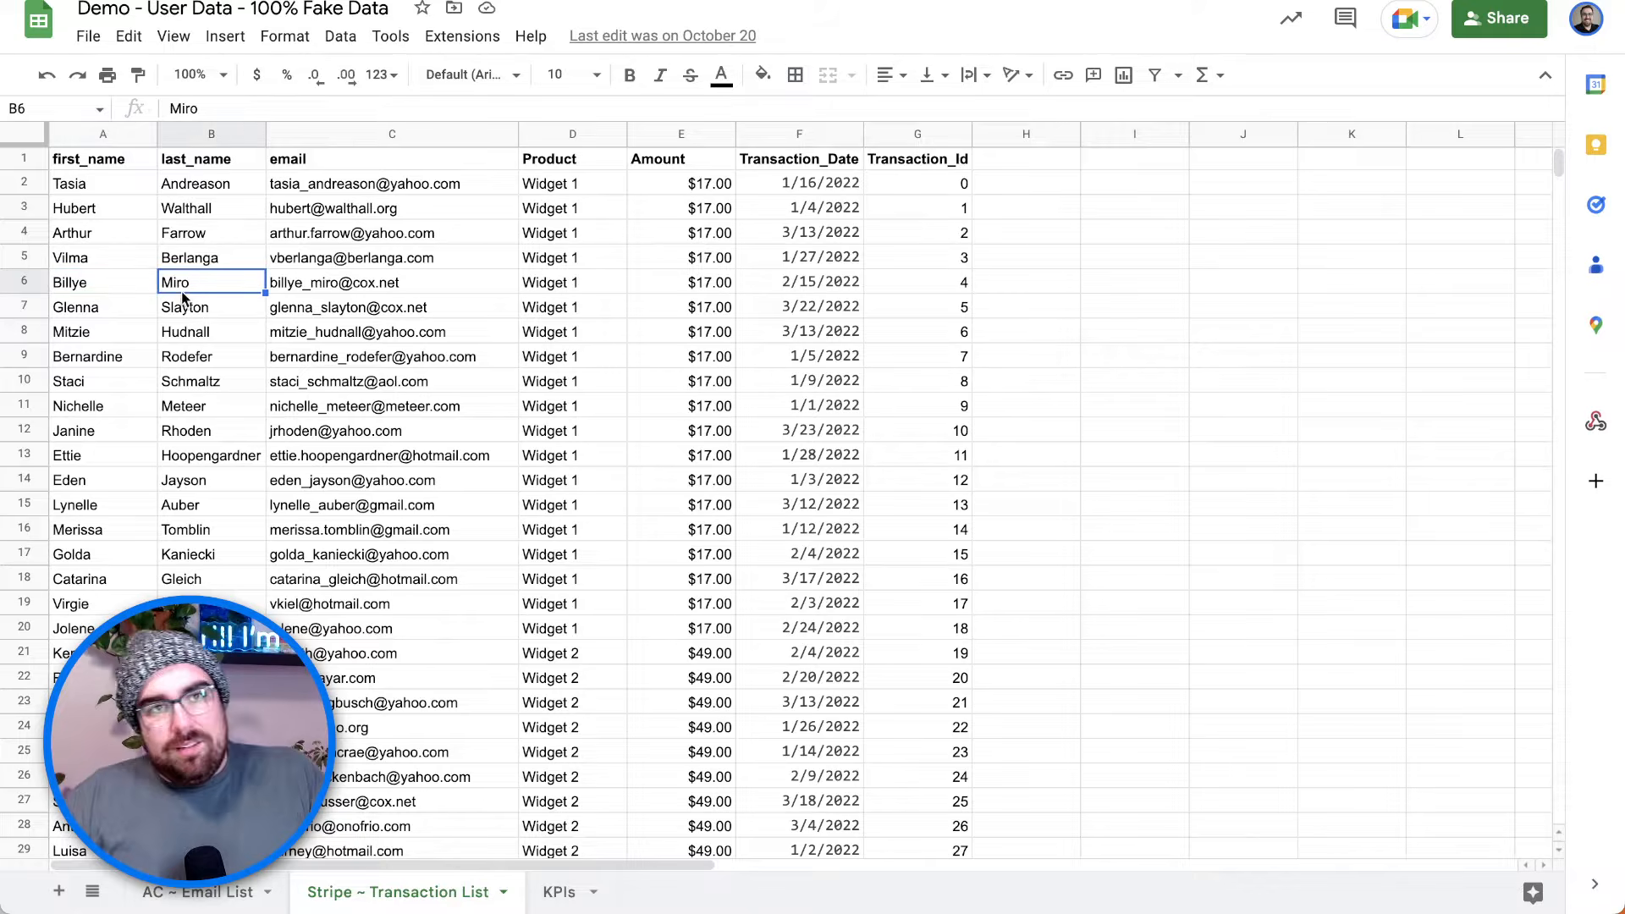
- Examine the row 6 transaction's email, product, amount, date and transaction ID in the Stripe ~ Transaction List sheet
left_click(313, 289)
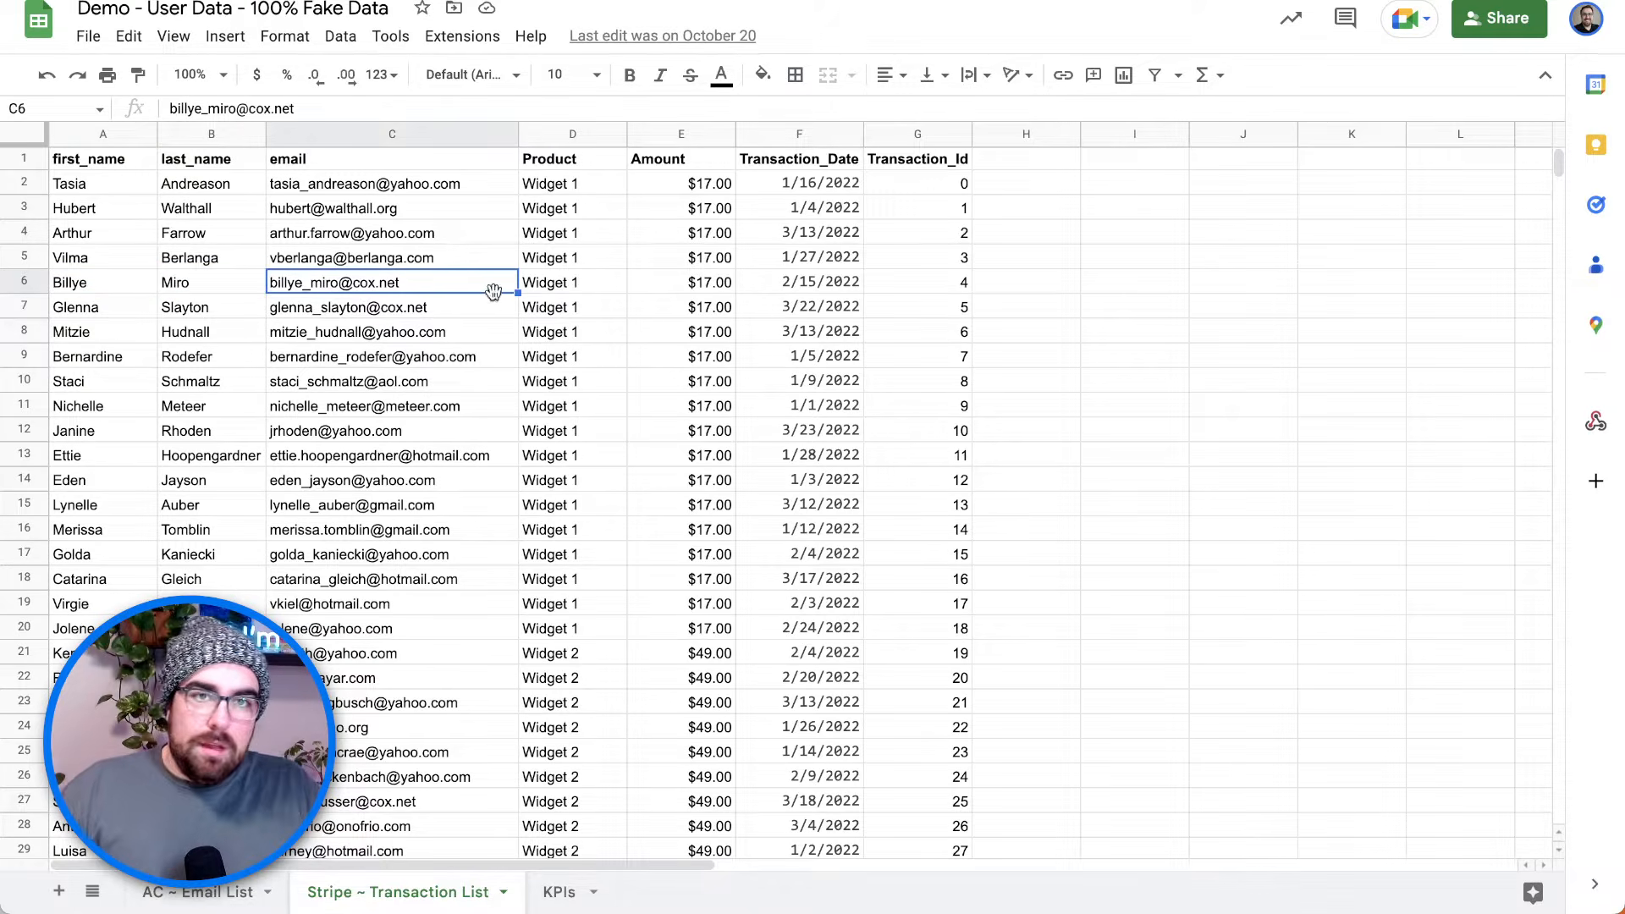
left_click(567, 309)
left_click(707, 307)
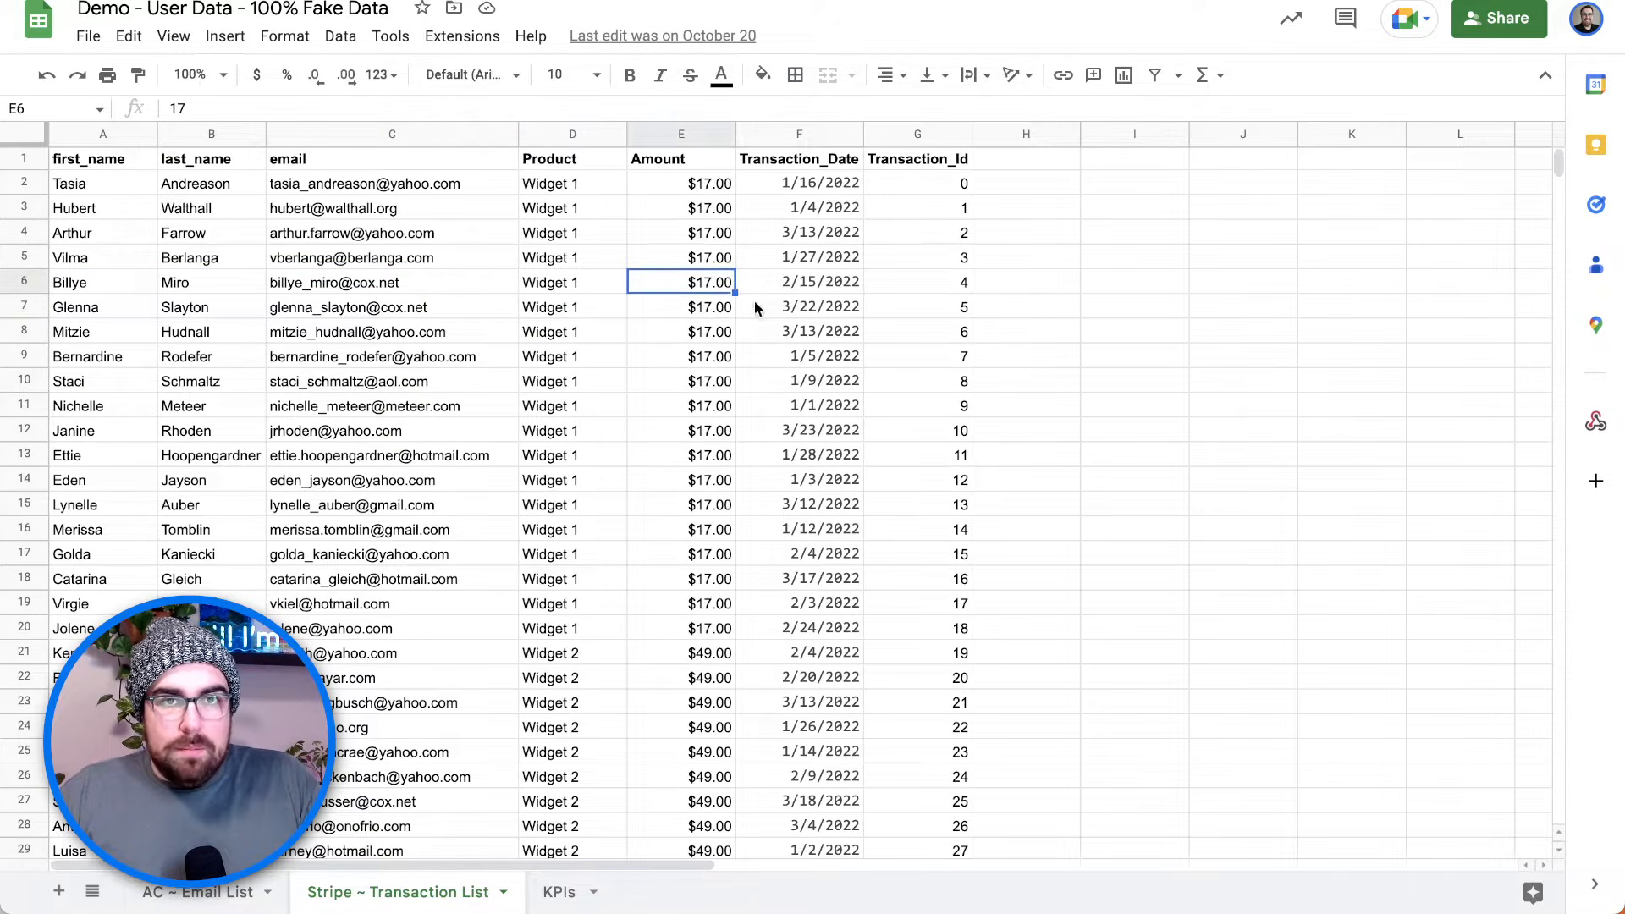
left_click(796, 306)
left_click(897, 283)
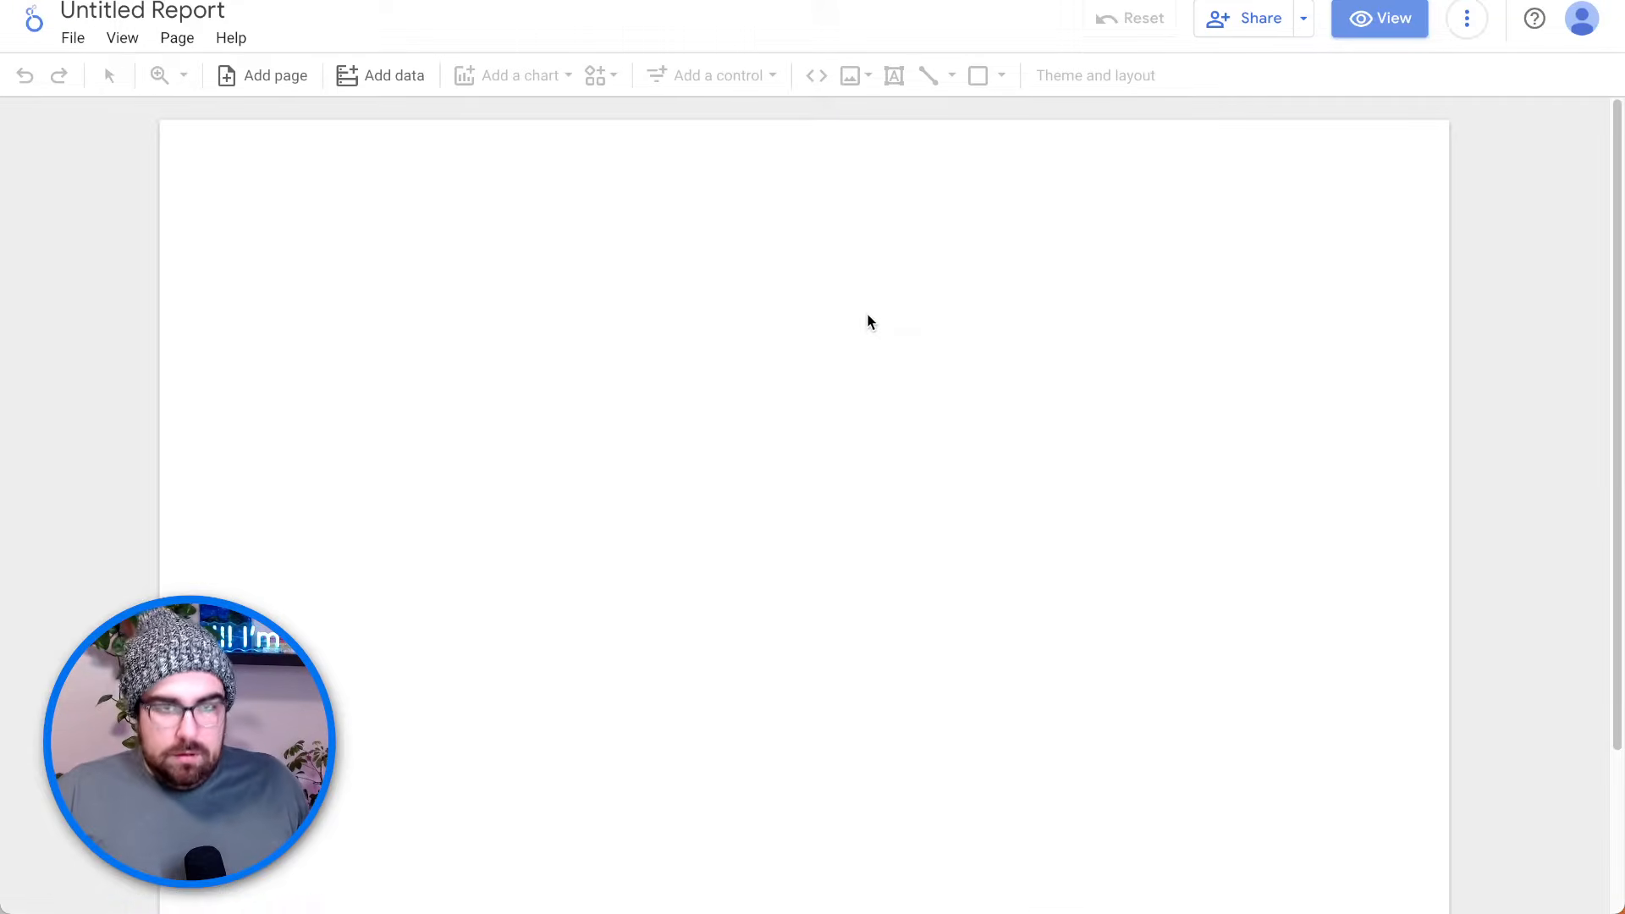
- In the untitled Looker Studio report, add a second page and start adding data through the Google Sheets connector
left_click(276, 83)
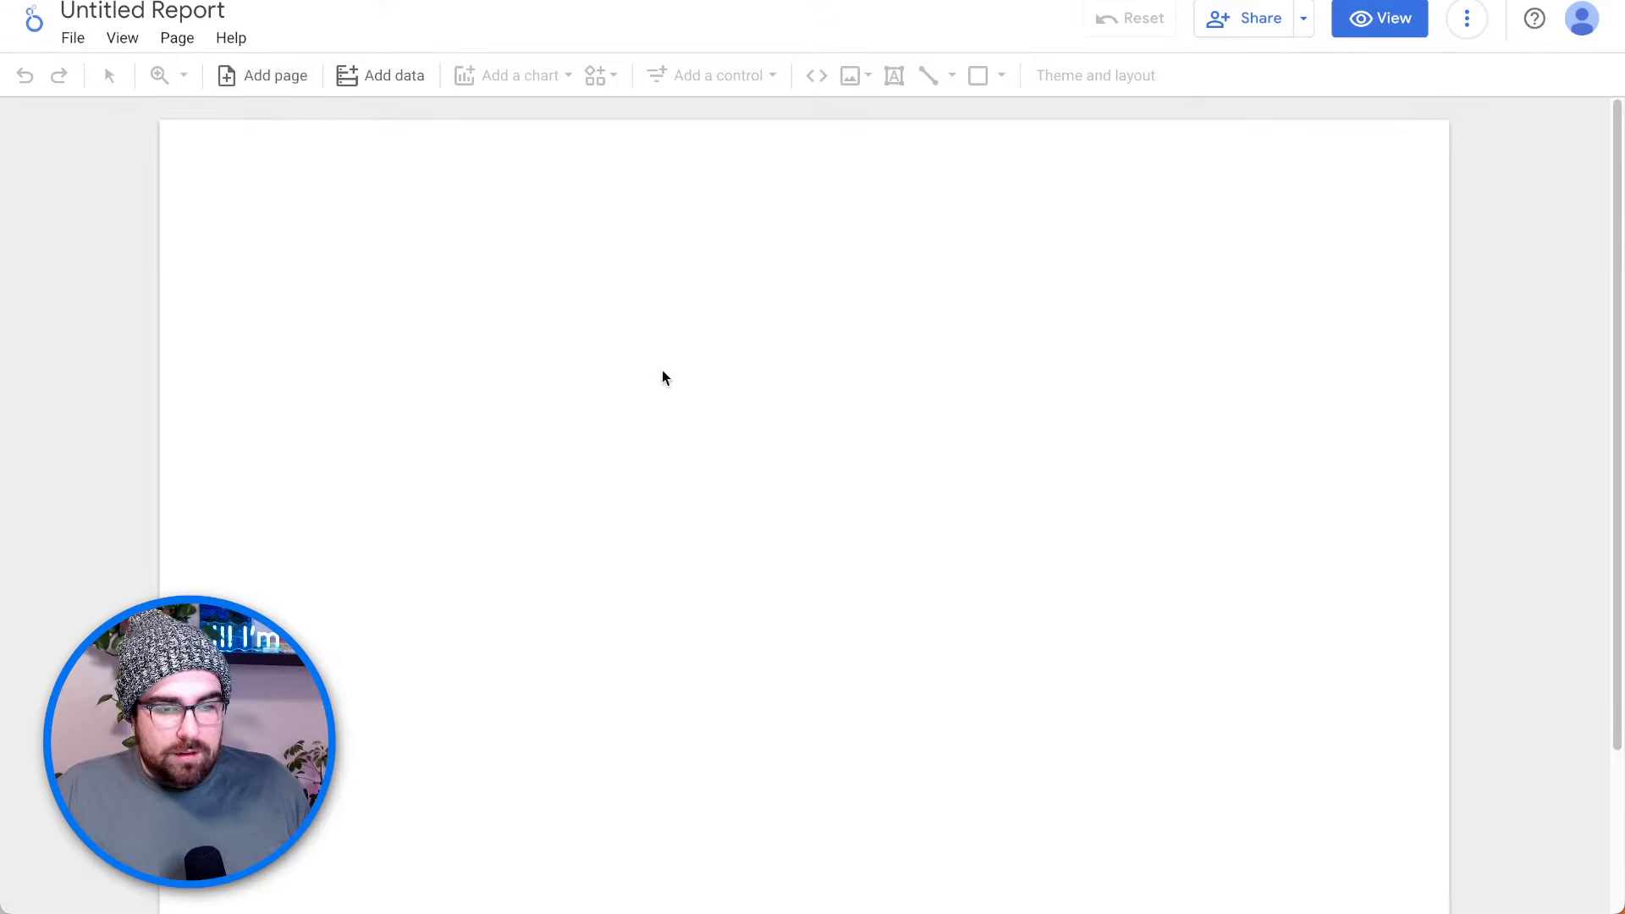
left_click(425, 81)
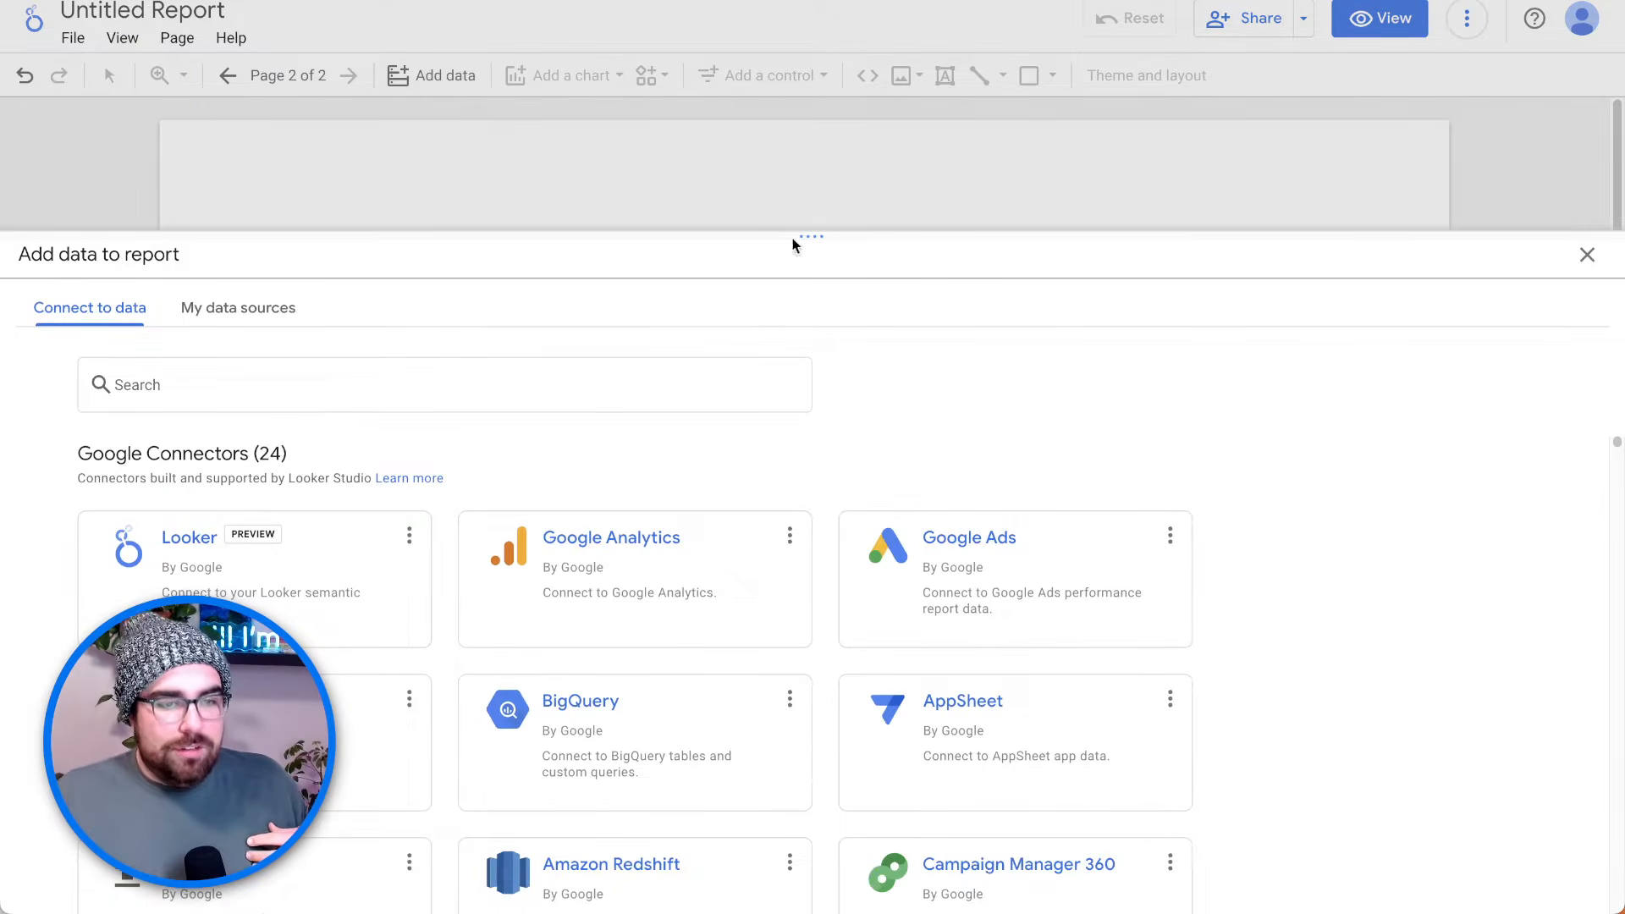
left_click_drag(816, 236, 825, 21)
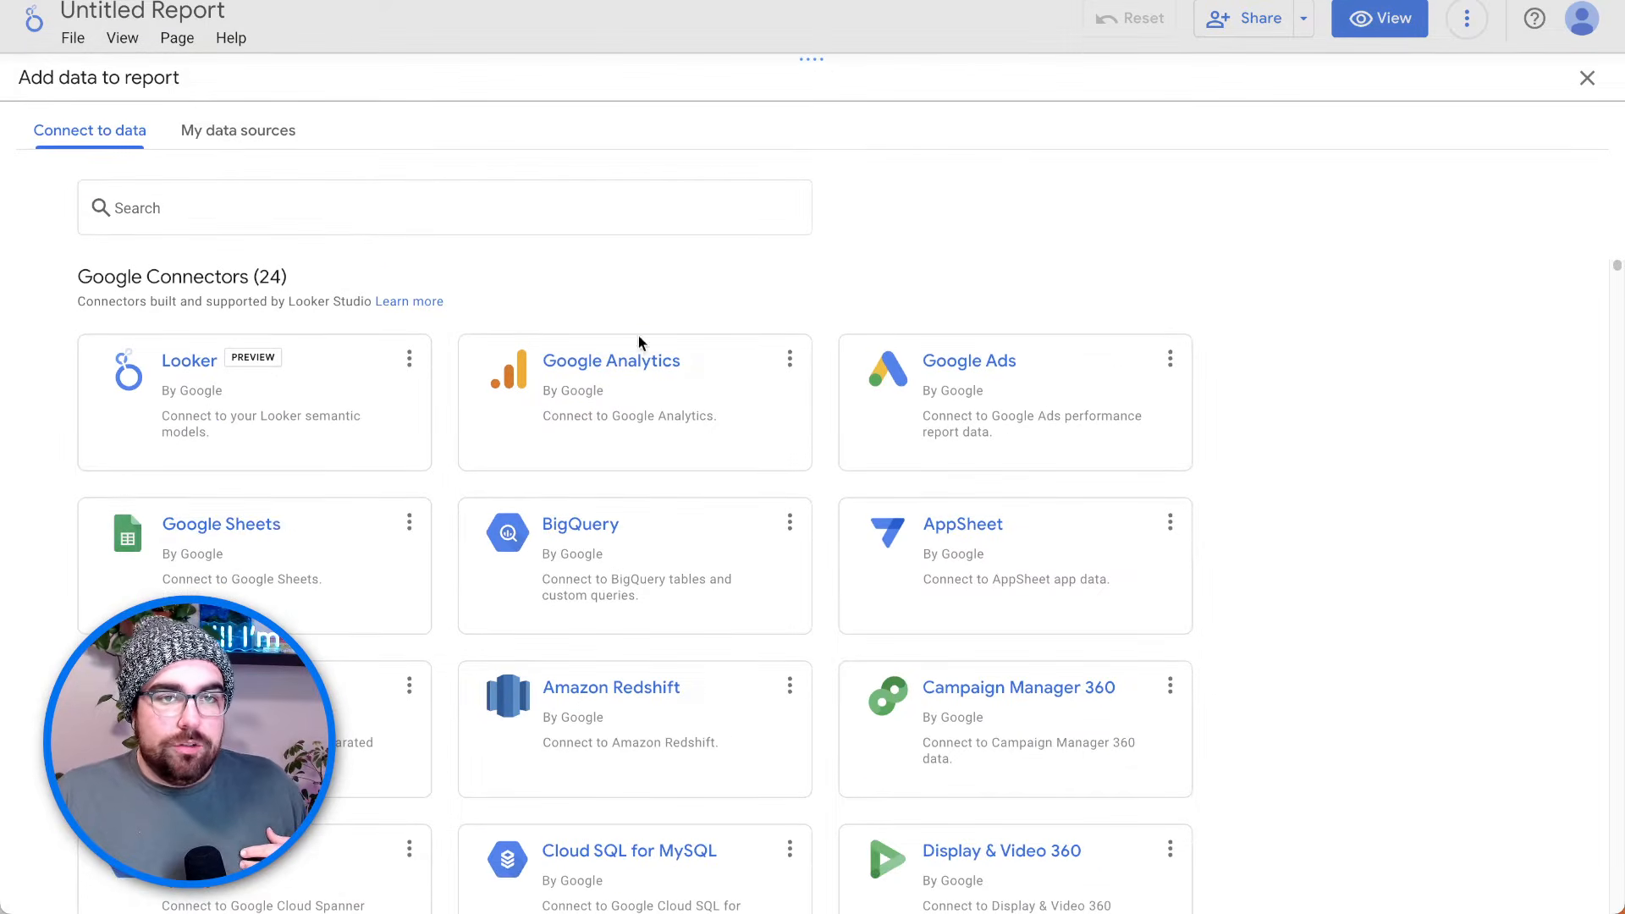
left_click(347, 538)
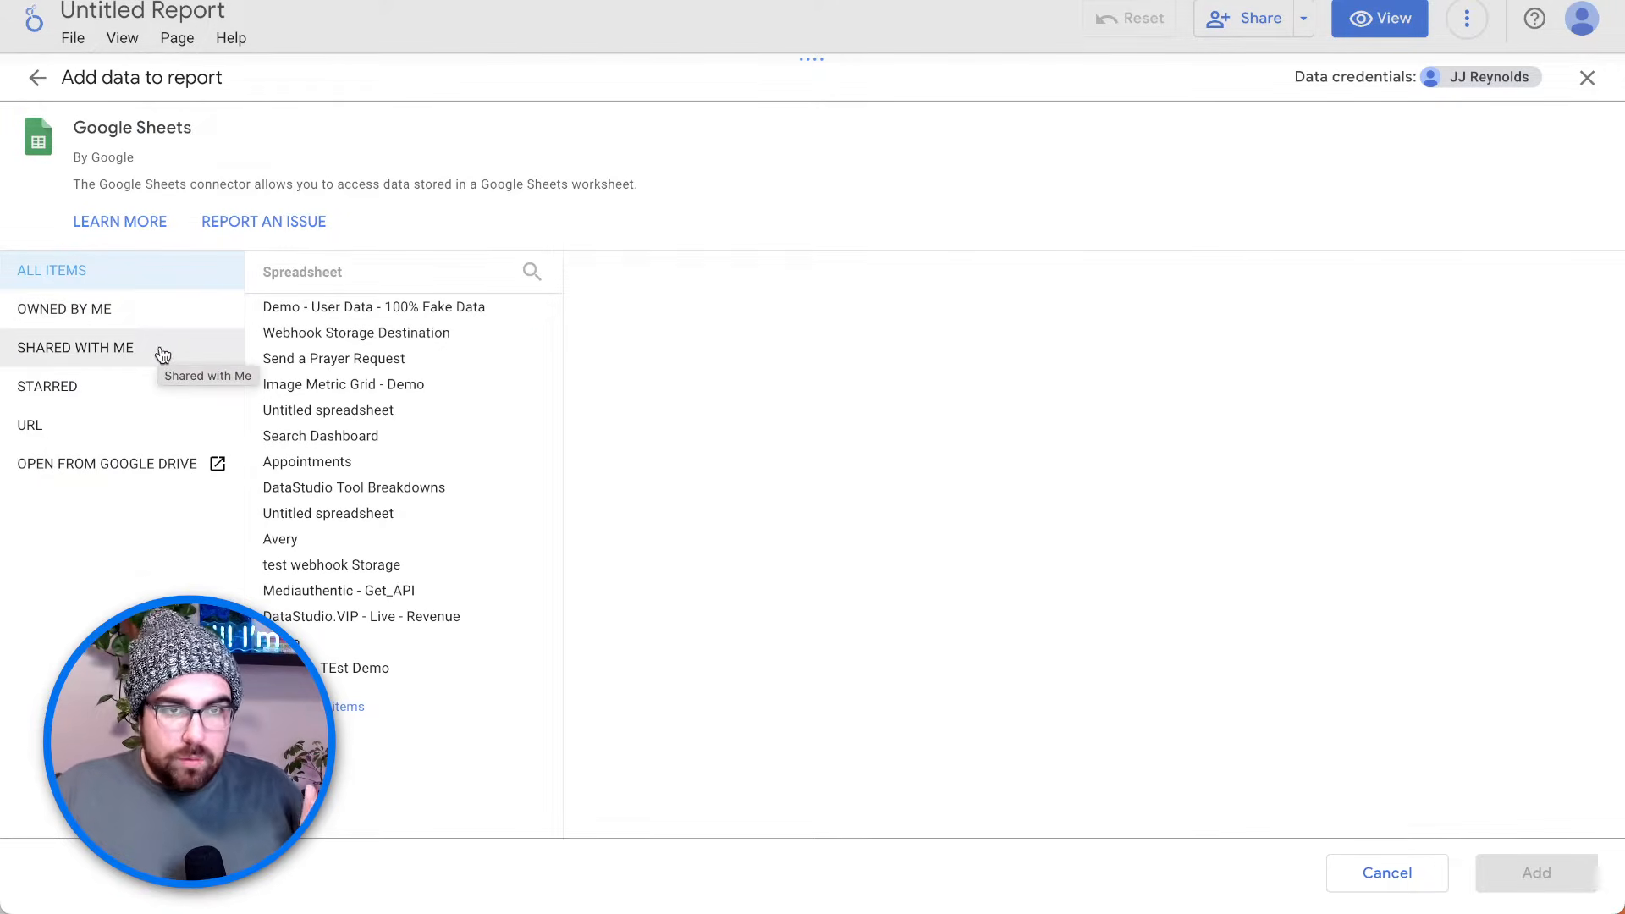
left_click(150, 425)
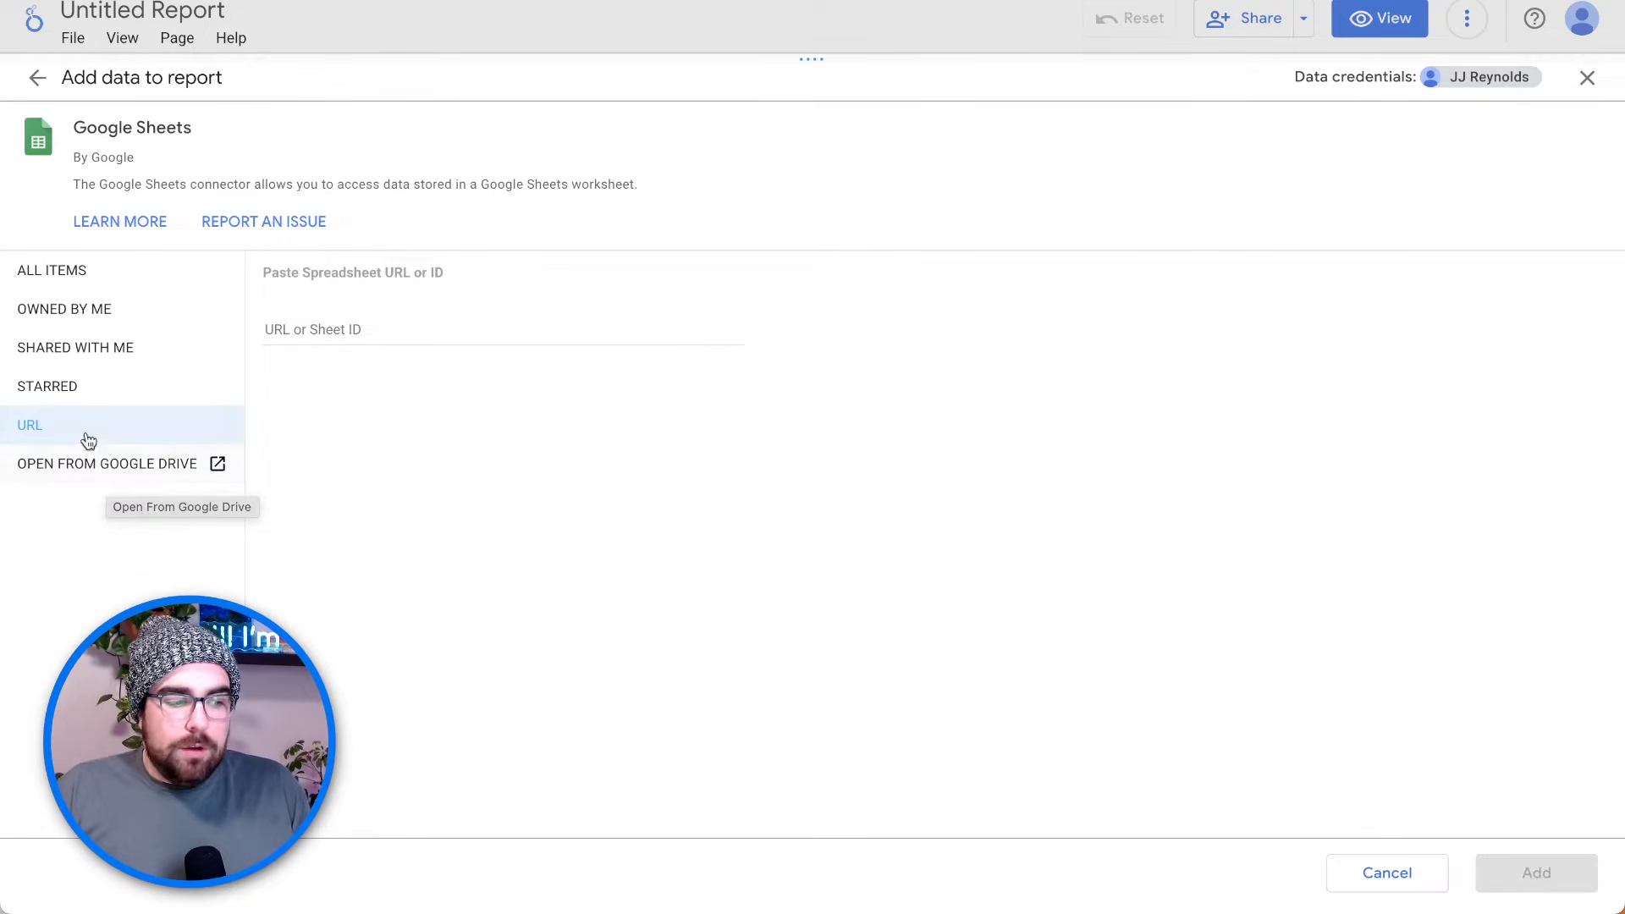
left_click(100, 274)
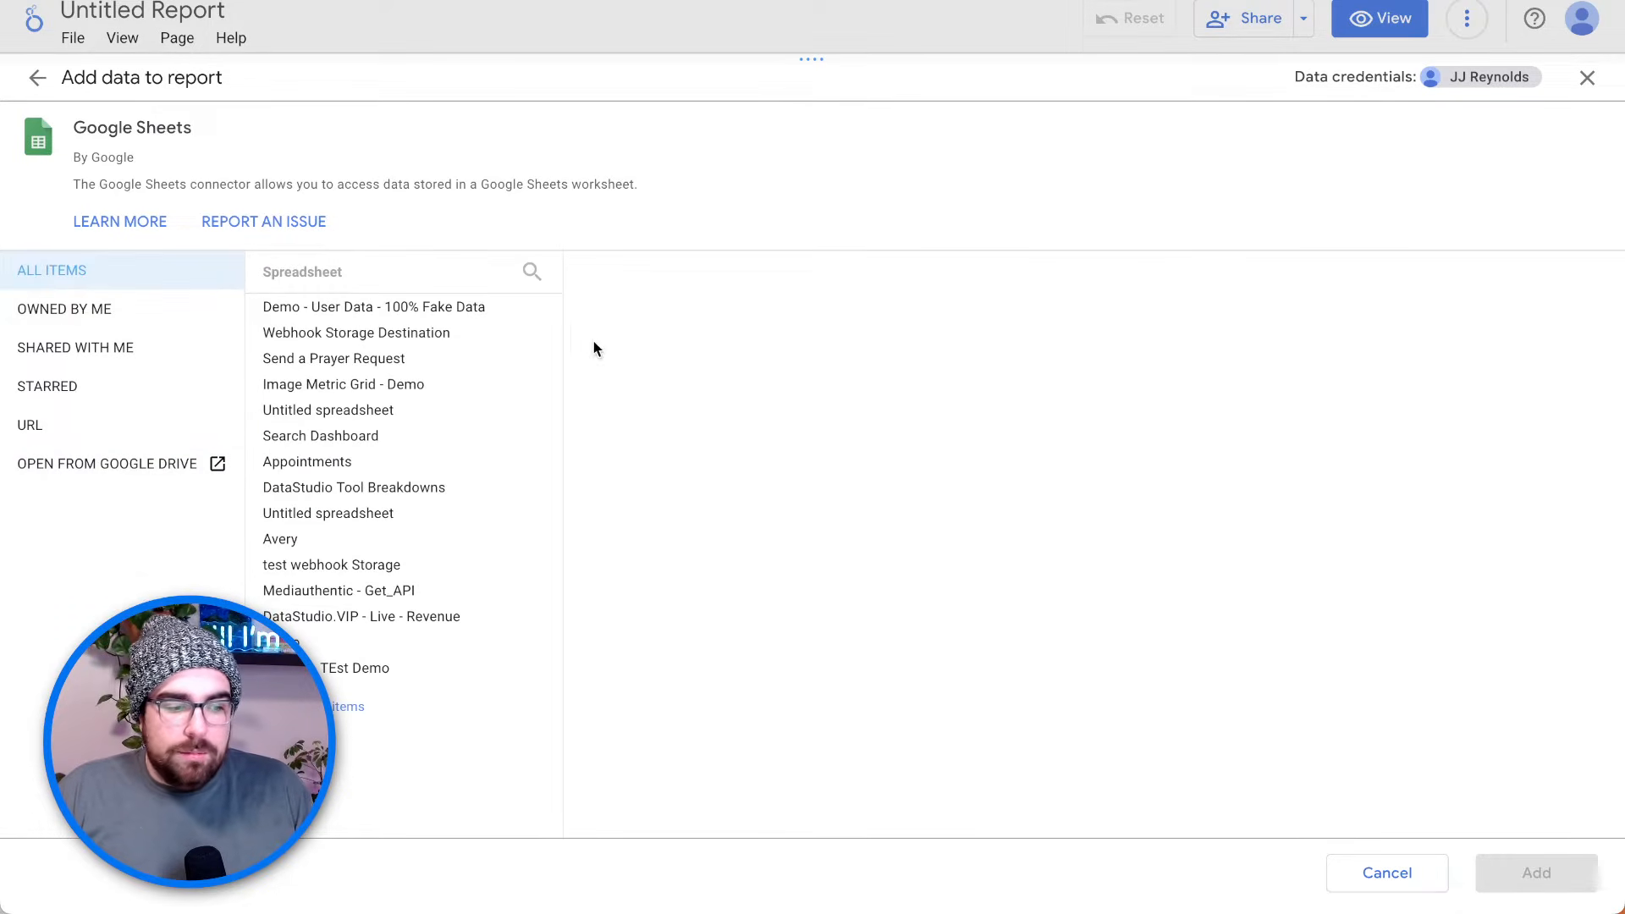
left_click(518, 269)
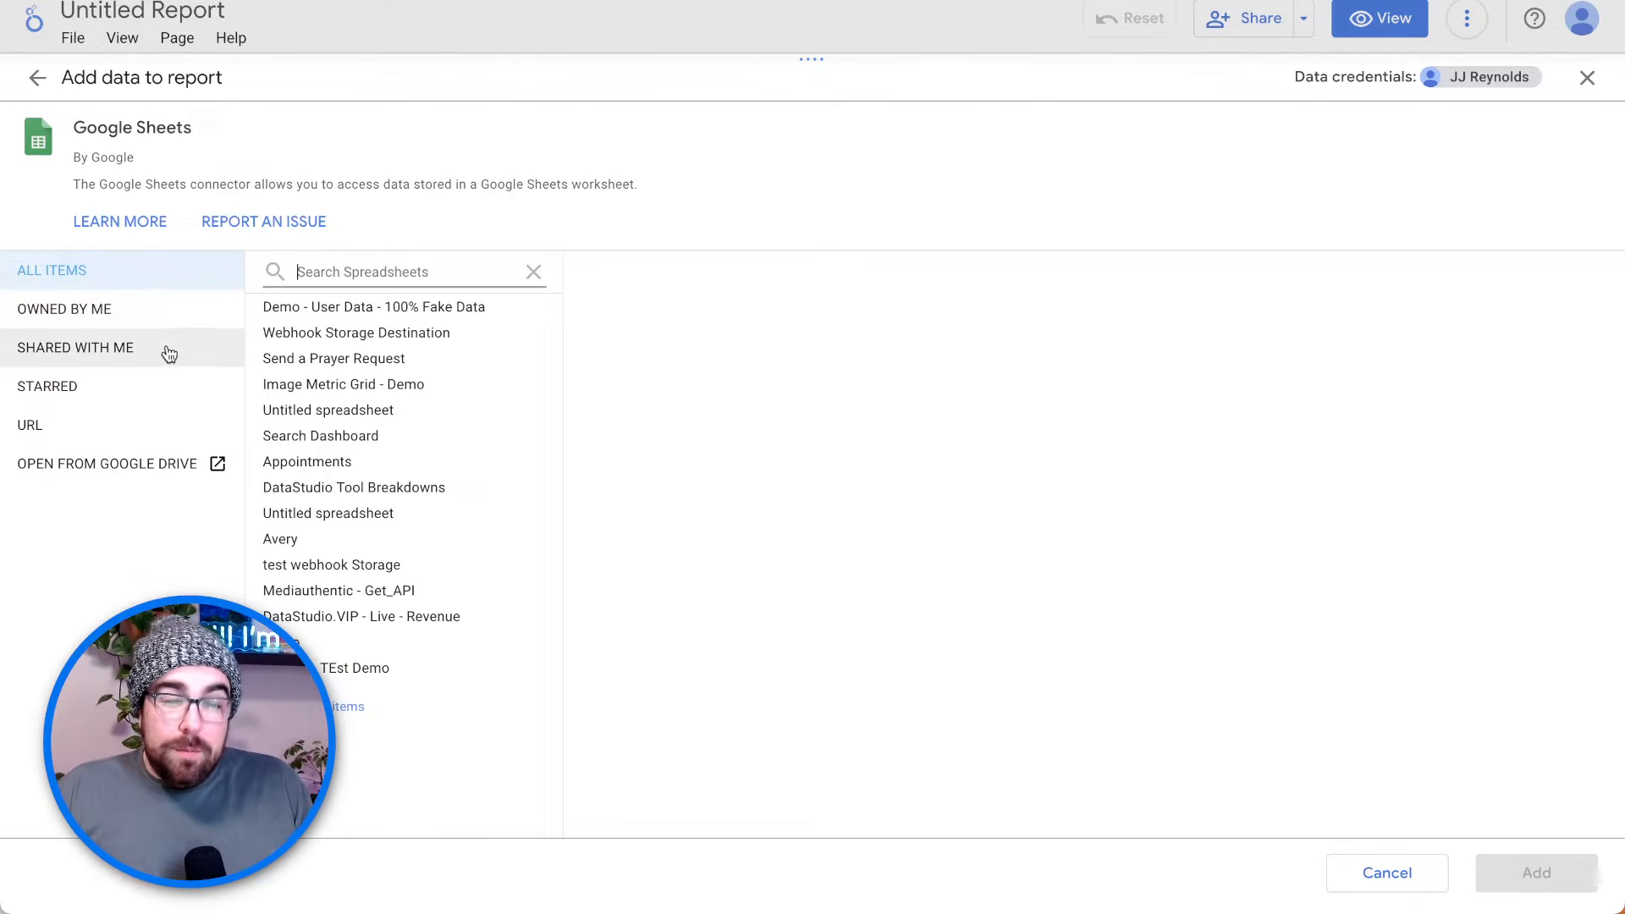
- Select the Stripe ~ Transaction List worksheet of Demo - User Data - 100% Fake Data and activate the optional range entry
left_click(338, 309)
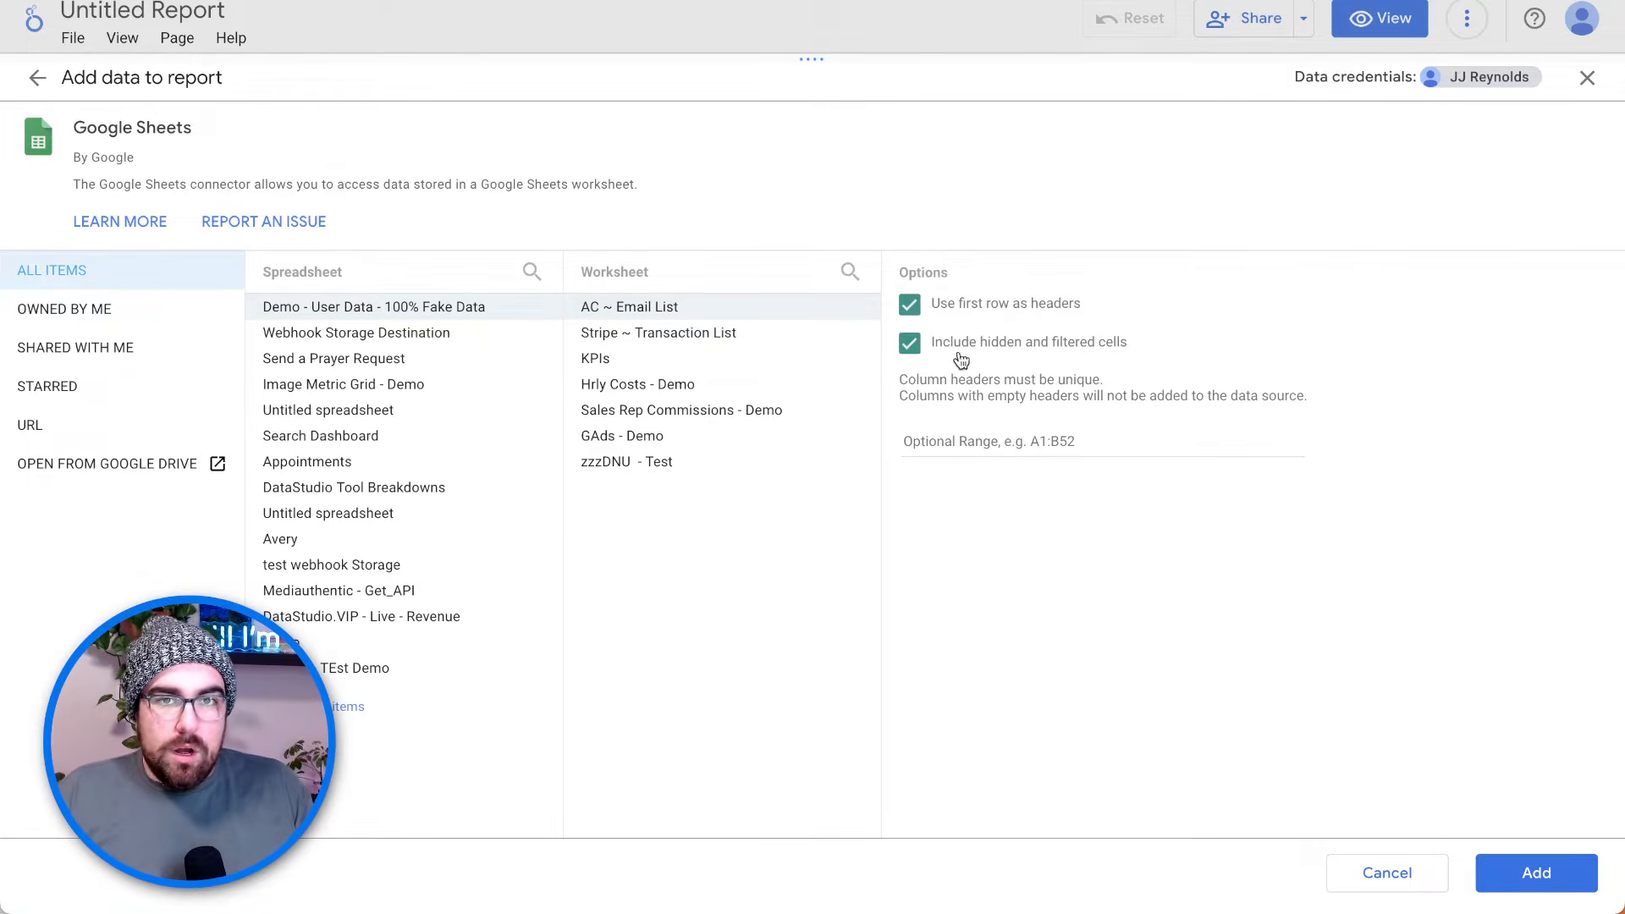
left_click(685, 337)
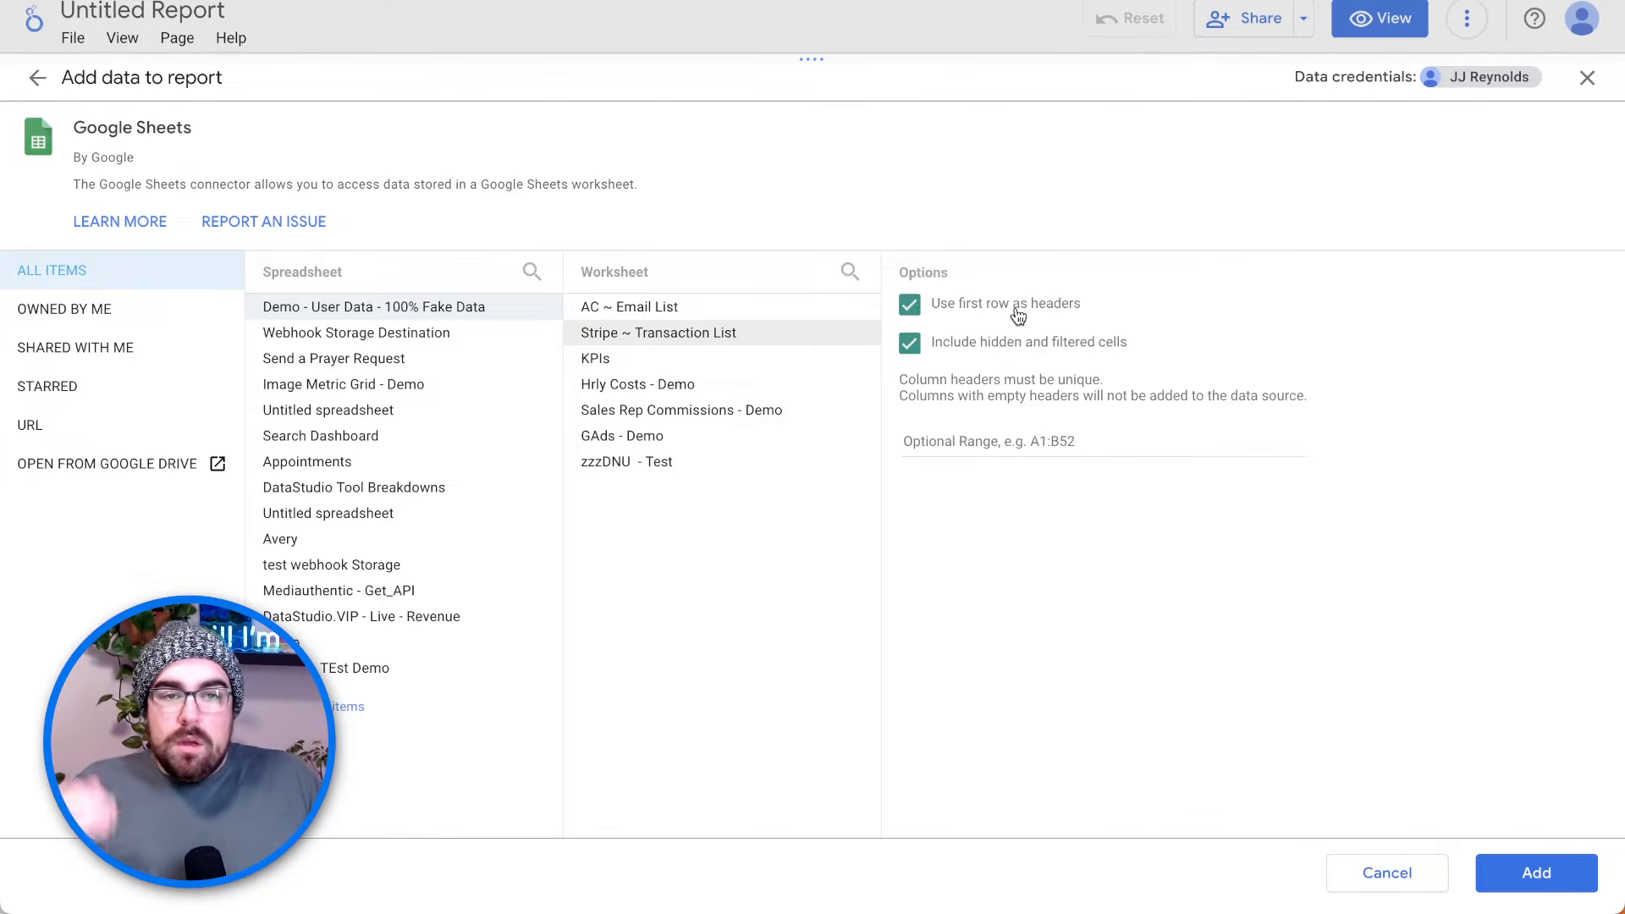
key("ctrl+Tab")
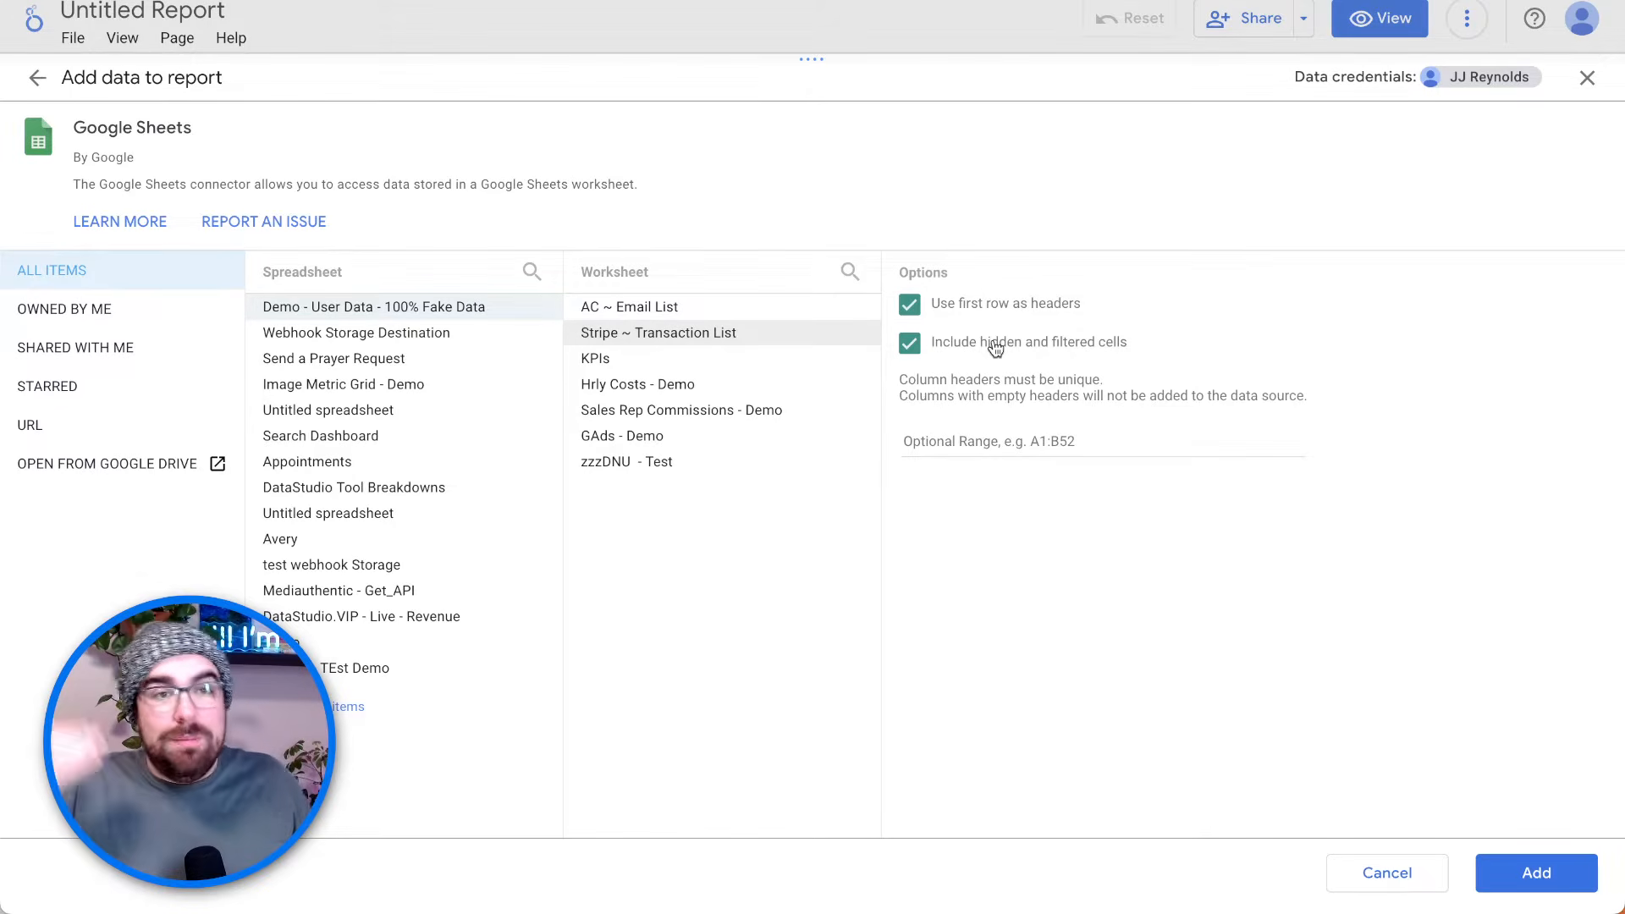
left_click(1090, 446)
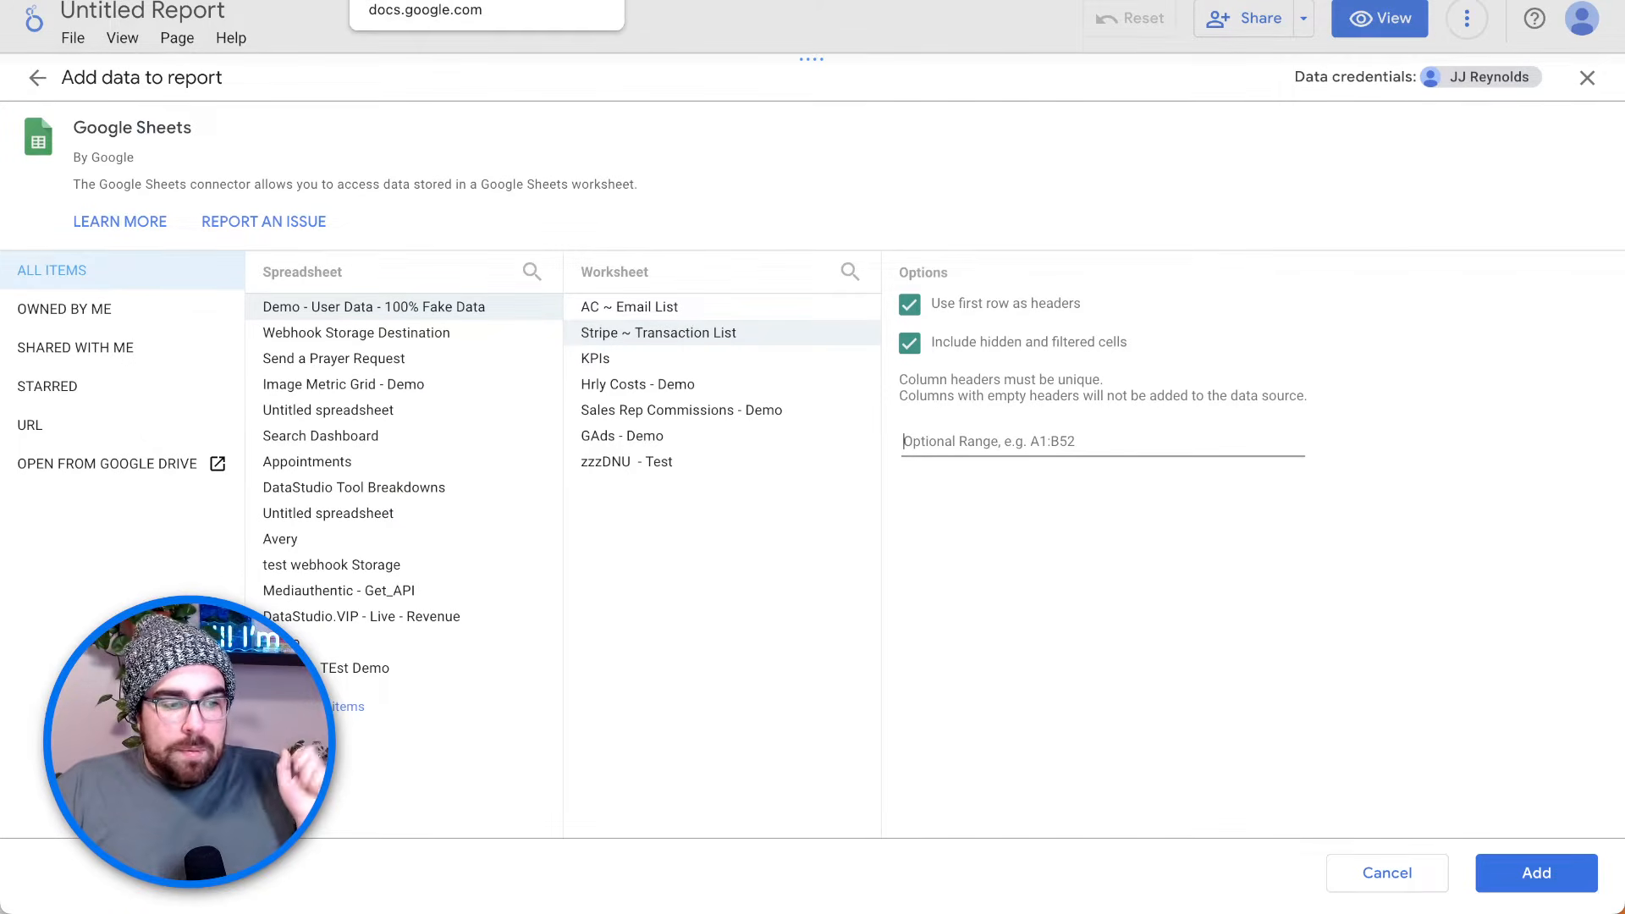
- Switch to the Google Sheets spreadsheet, review the header row from first_name to Transaction_Id, and select empty cell I1
left_click(423, 0)
left_click(110, 161)
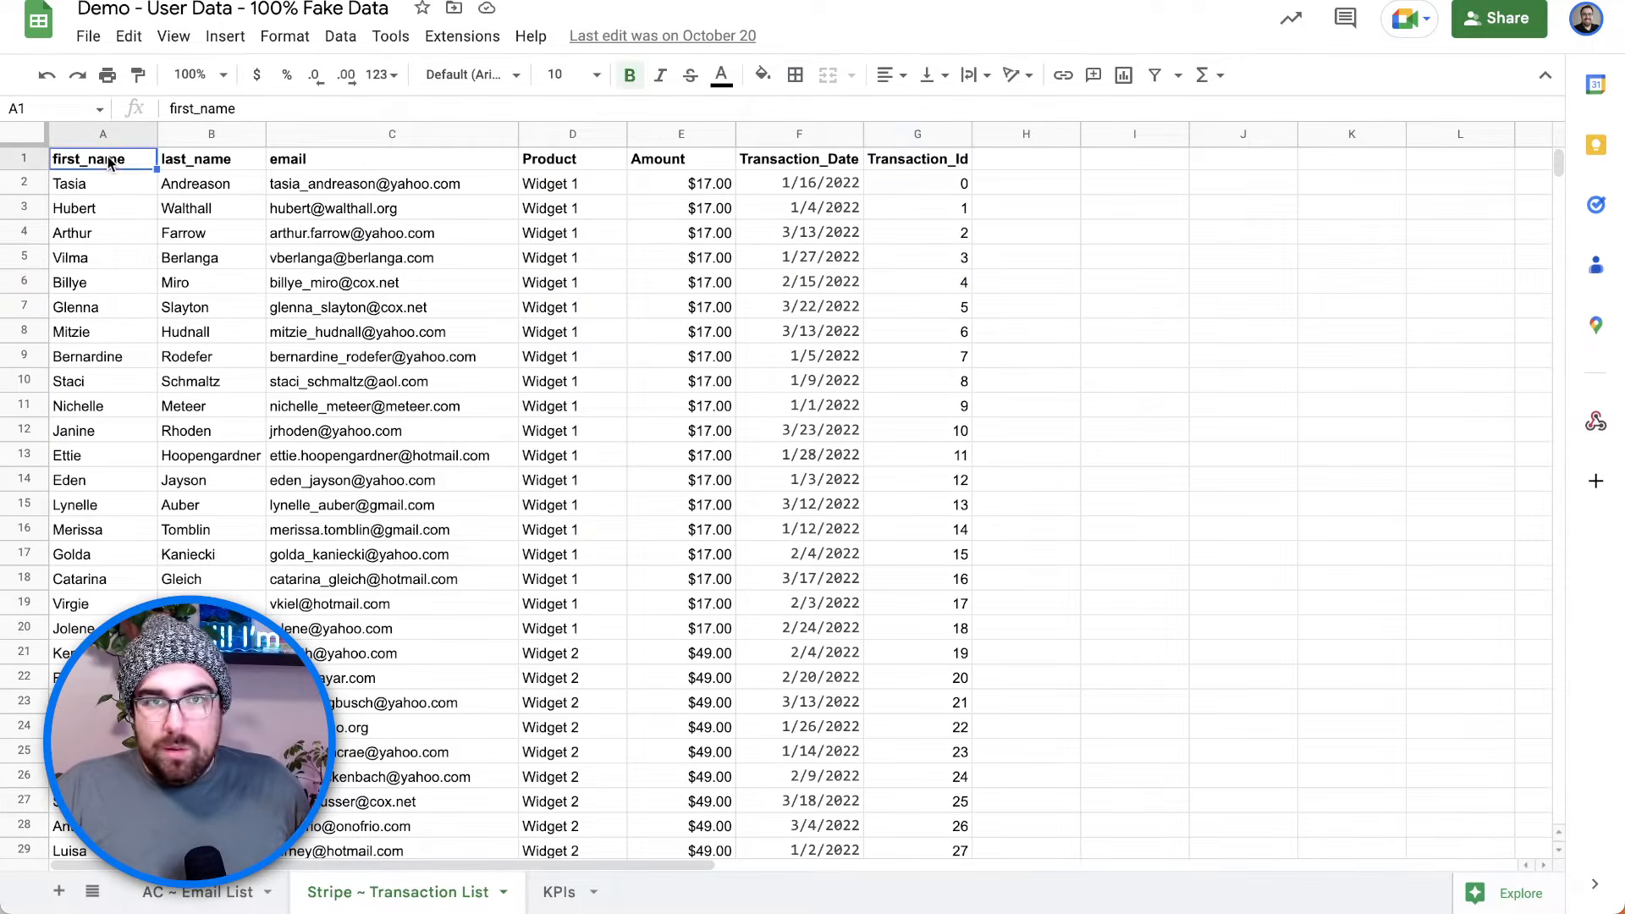
left_click(916, 165)
left_click(1160, 166)
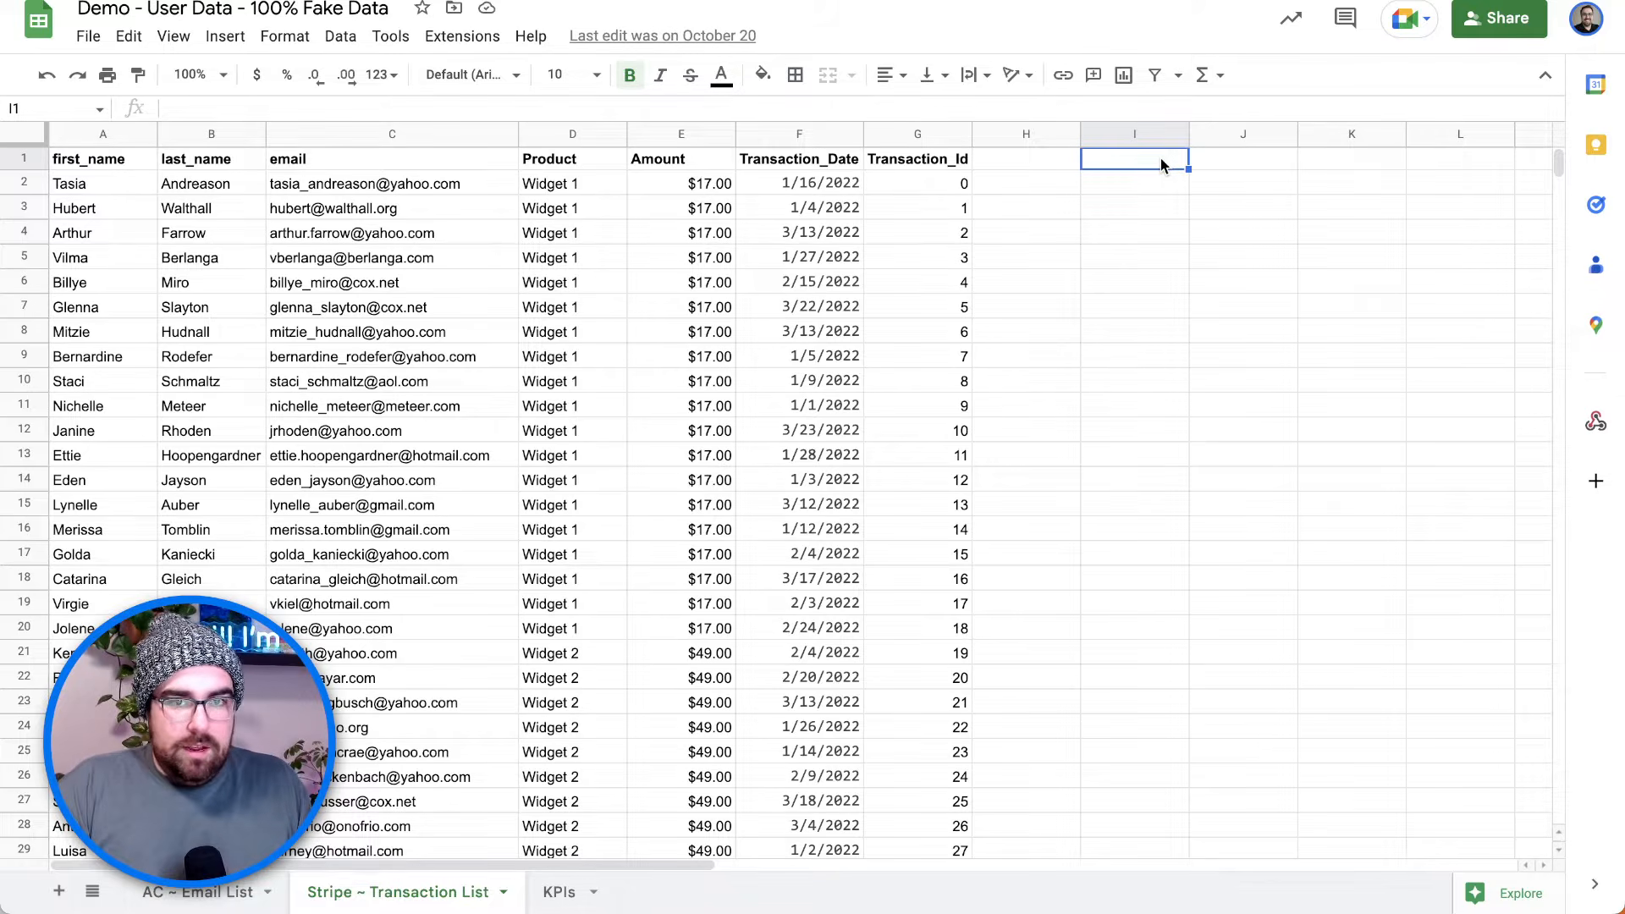
type("Age")
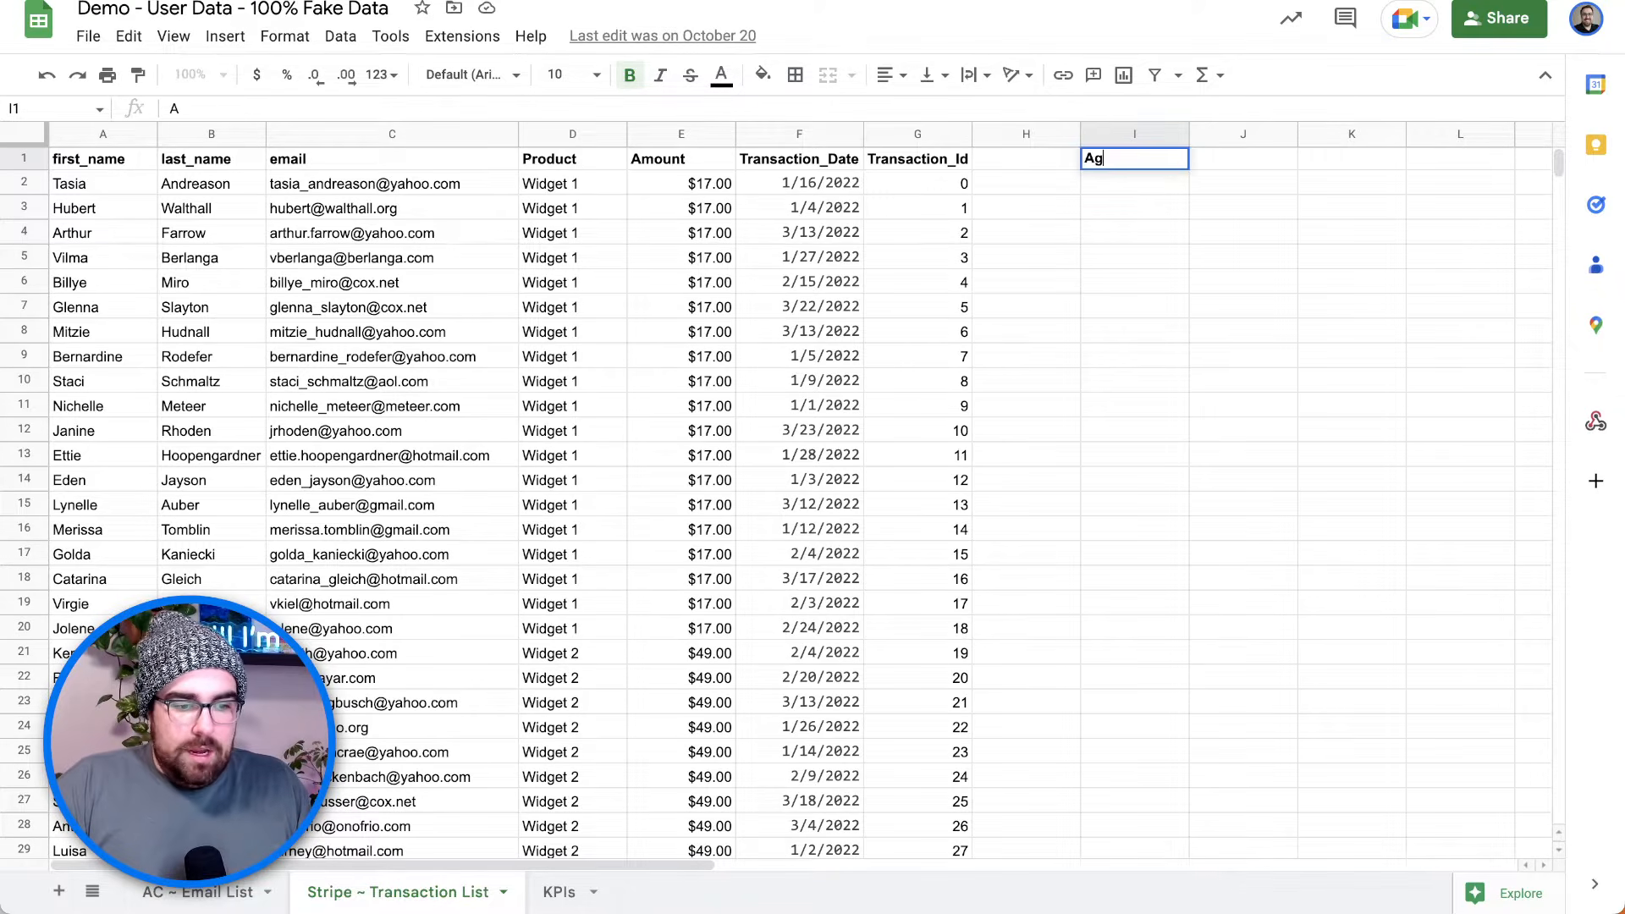
key("BackSpace")
key("BackSpace")
key("BackSpace")
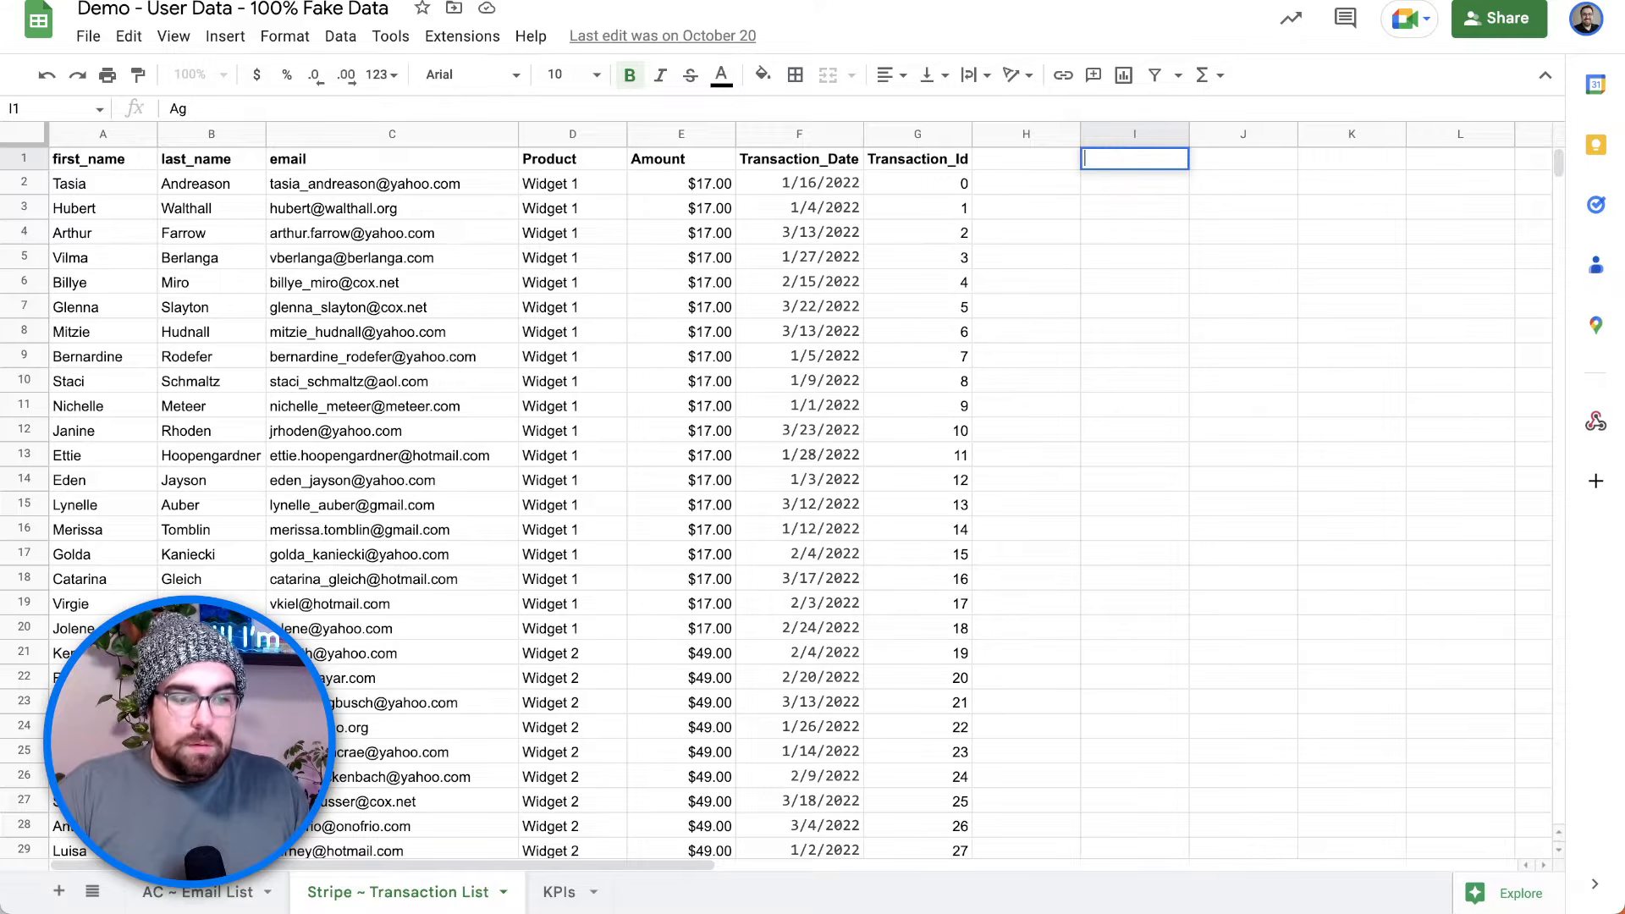
- Enter the headers Total Sales in I1 and Total People in J1
type("Total Sales")
key("Tab")
type("Total People")
key("Return")
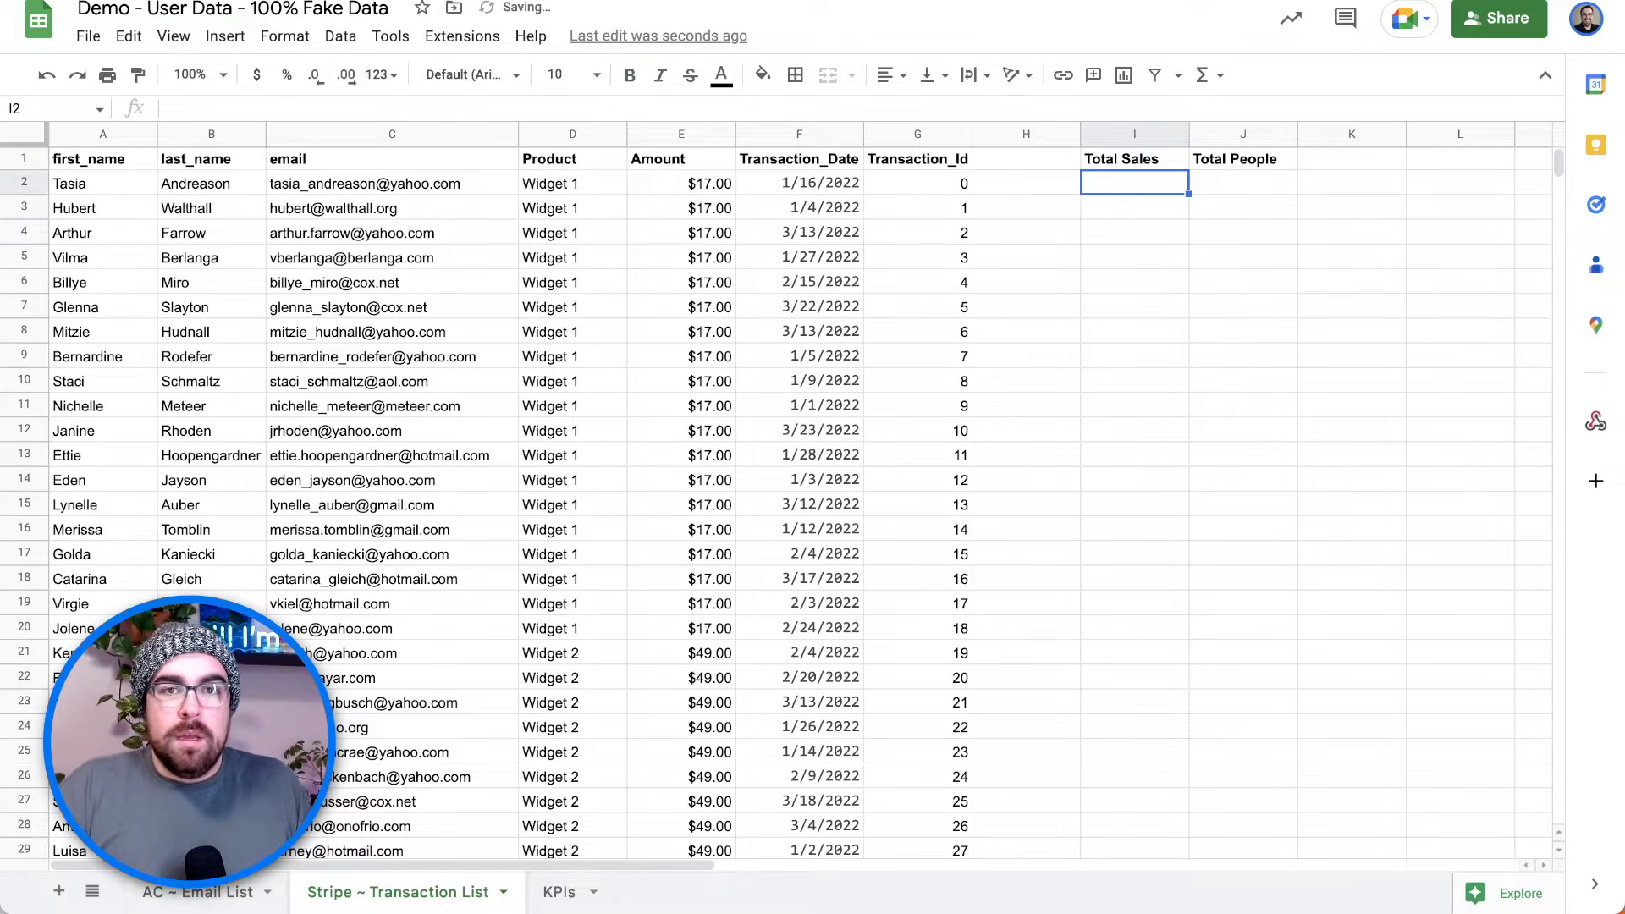
- Enter $112 under Total Sales and 56 under Total People in row 2
type("$112")
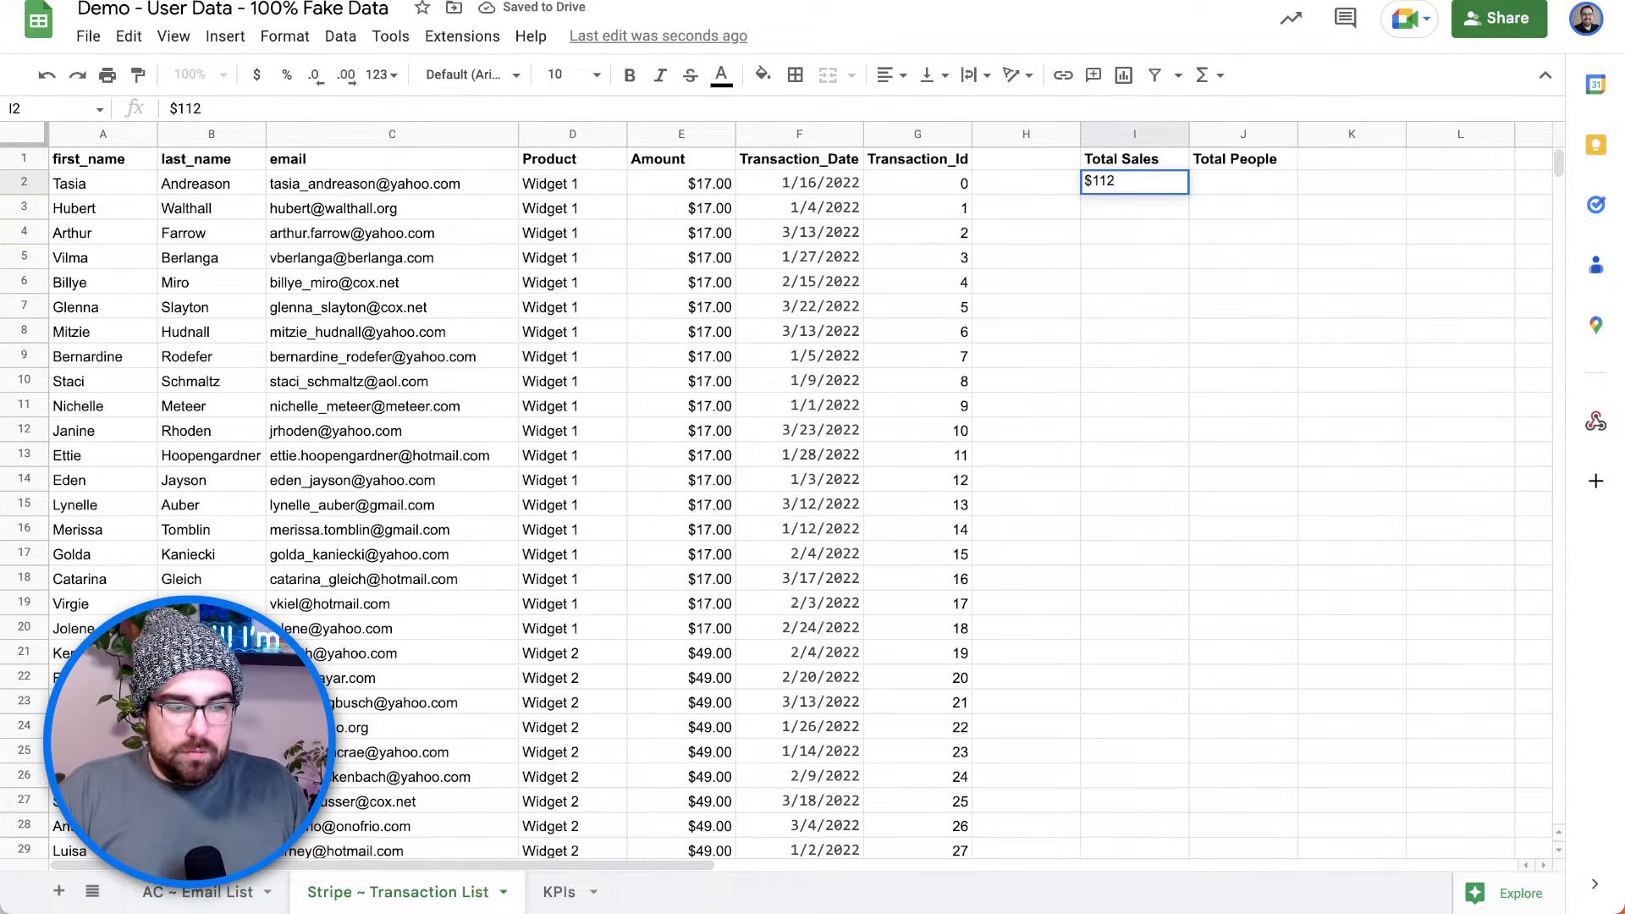
key("Tab")
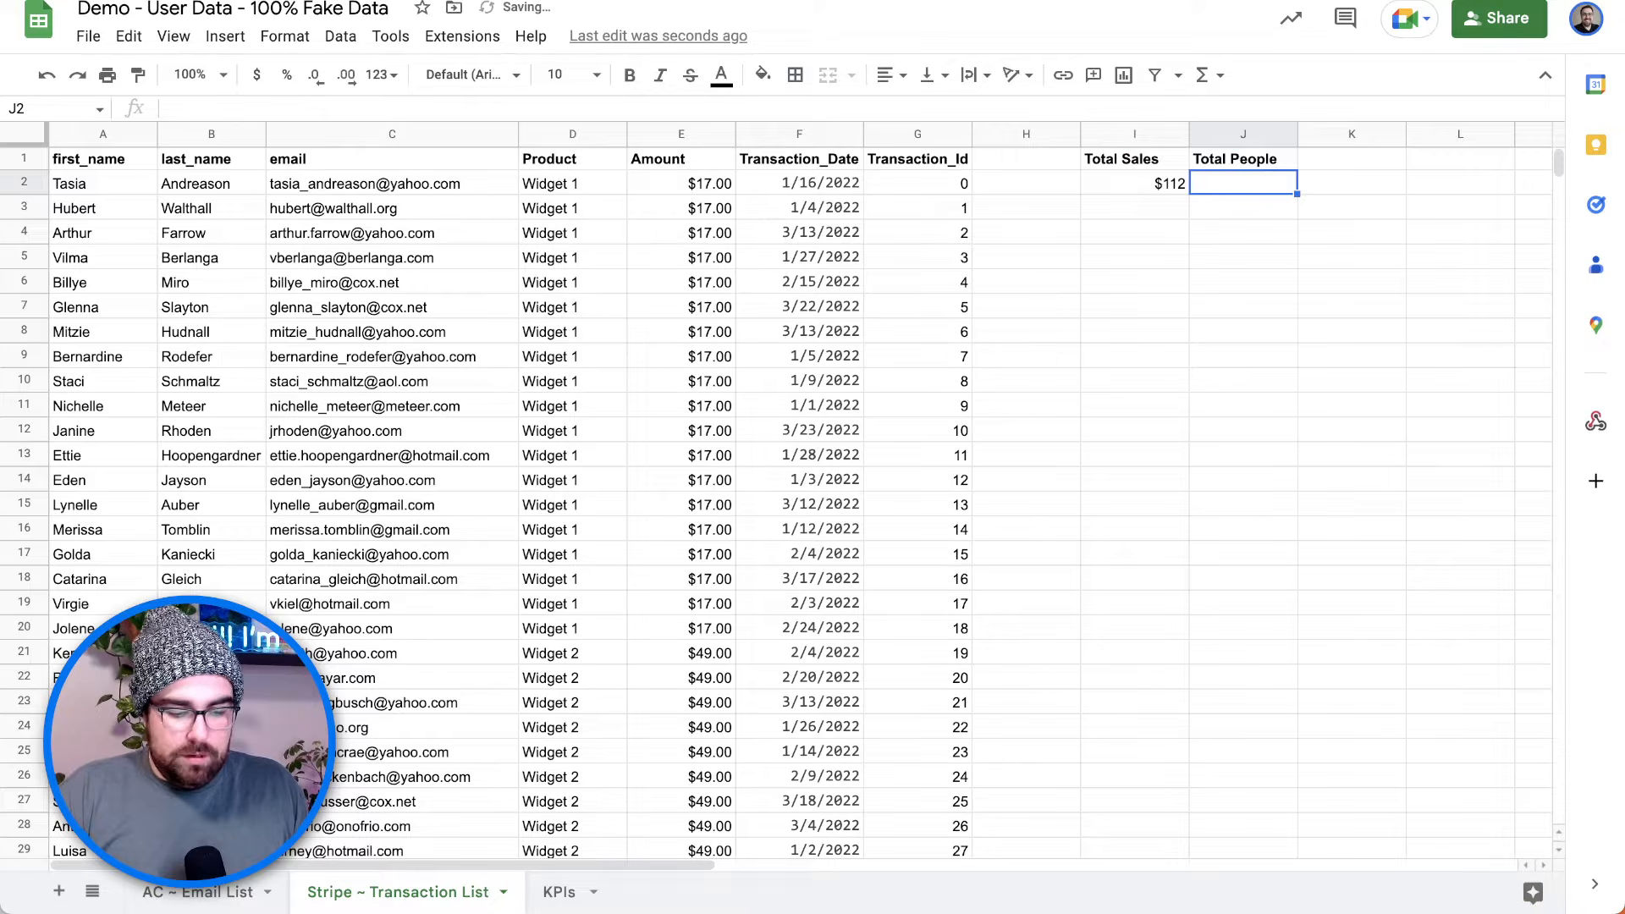
type("56")
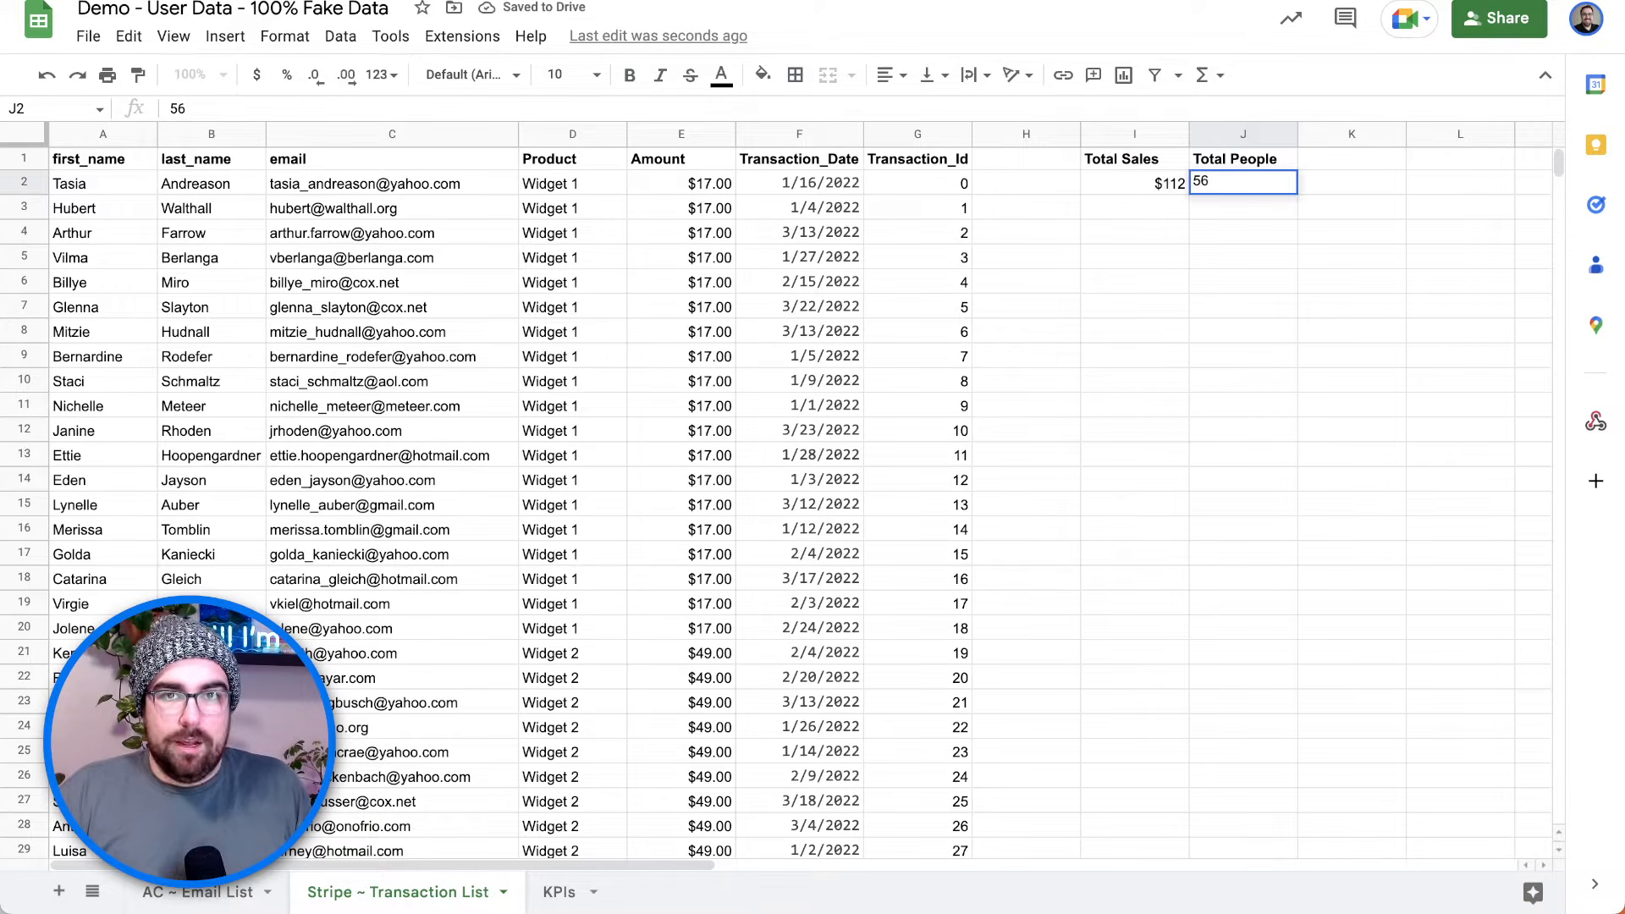
left_click(1350, 283)
- Try limiting the Looker Studio data source to range I:J, checking it against the Total Sales and Total People block
left_click_drag(1153, 167, 1237, 198)
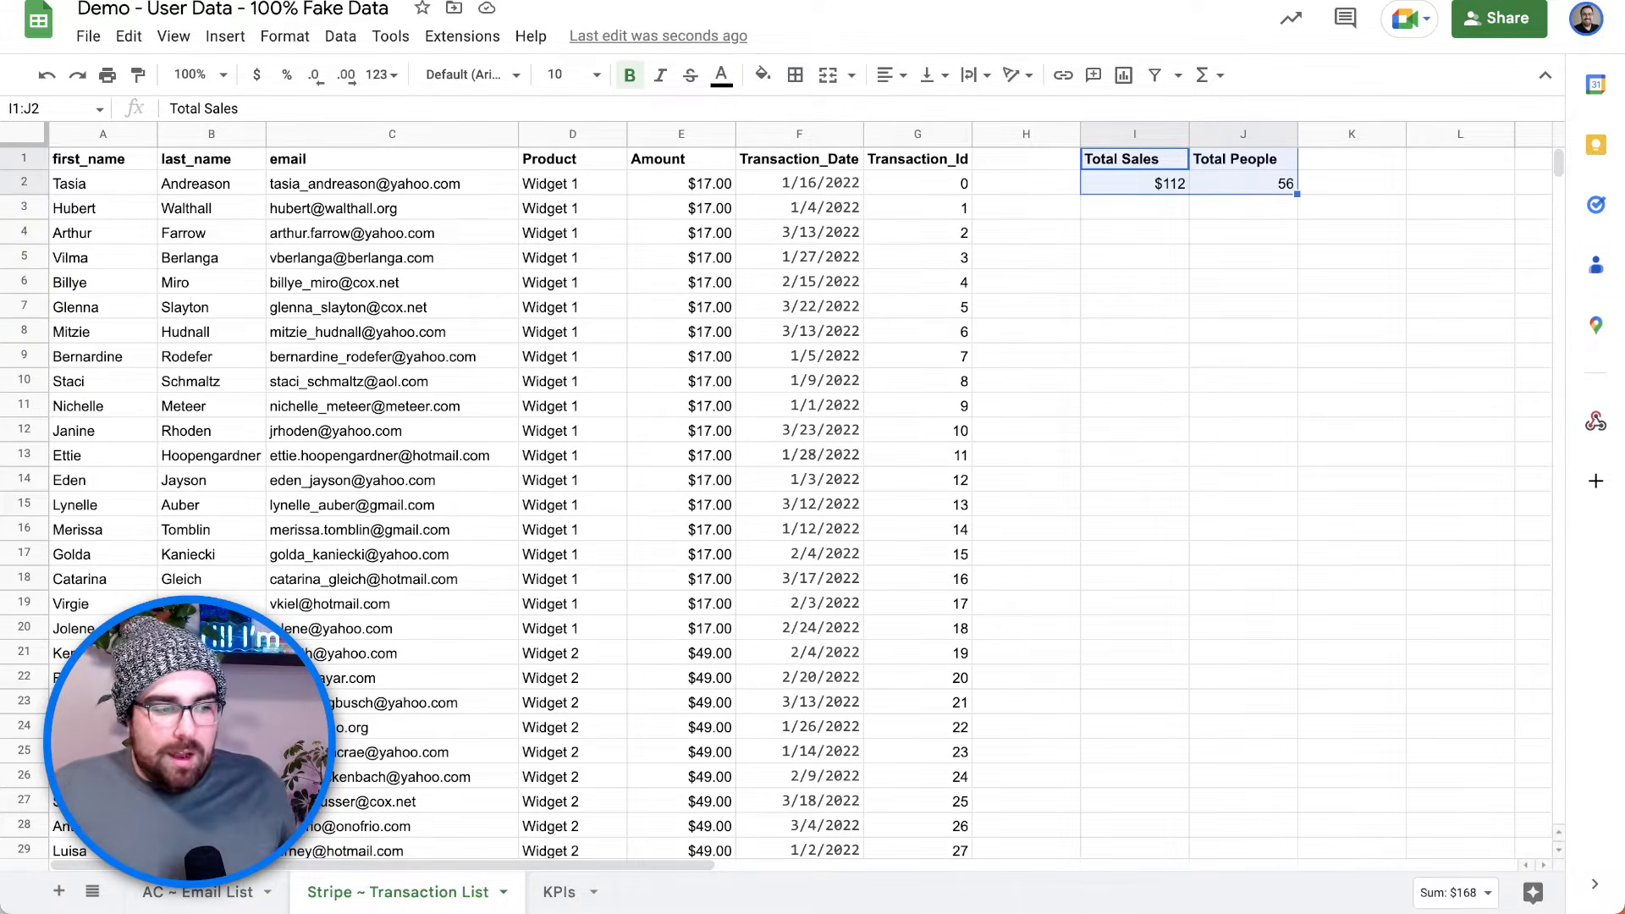
key("ctrl+Tab")
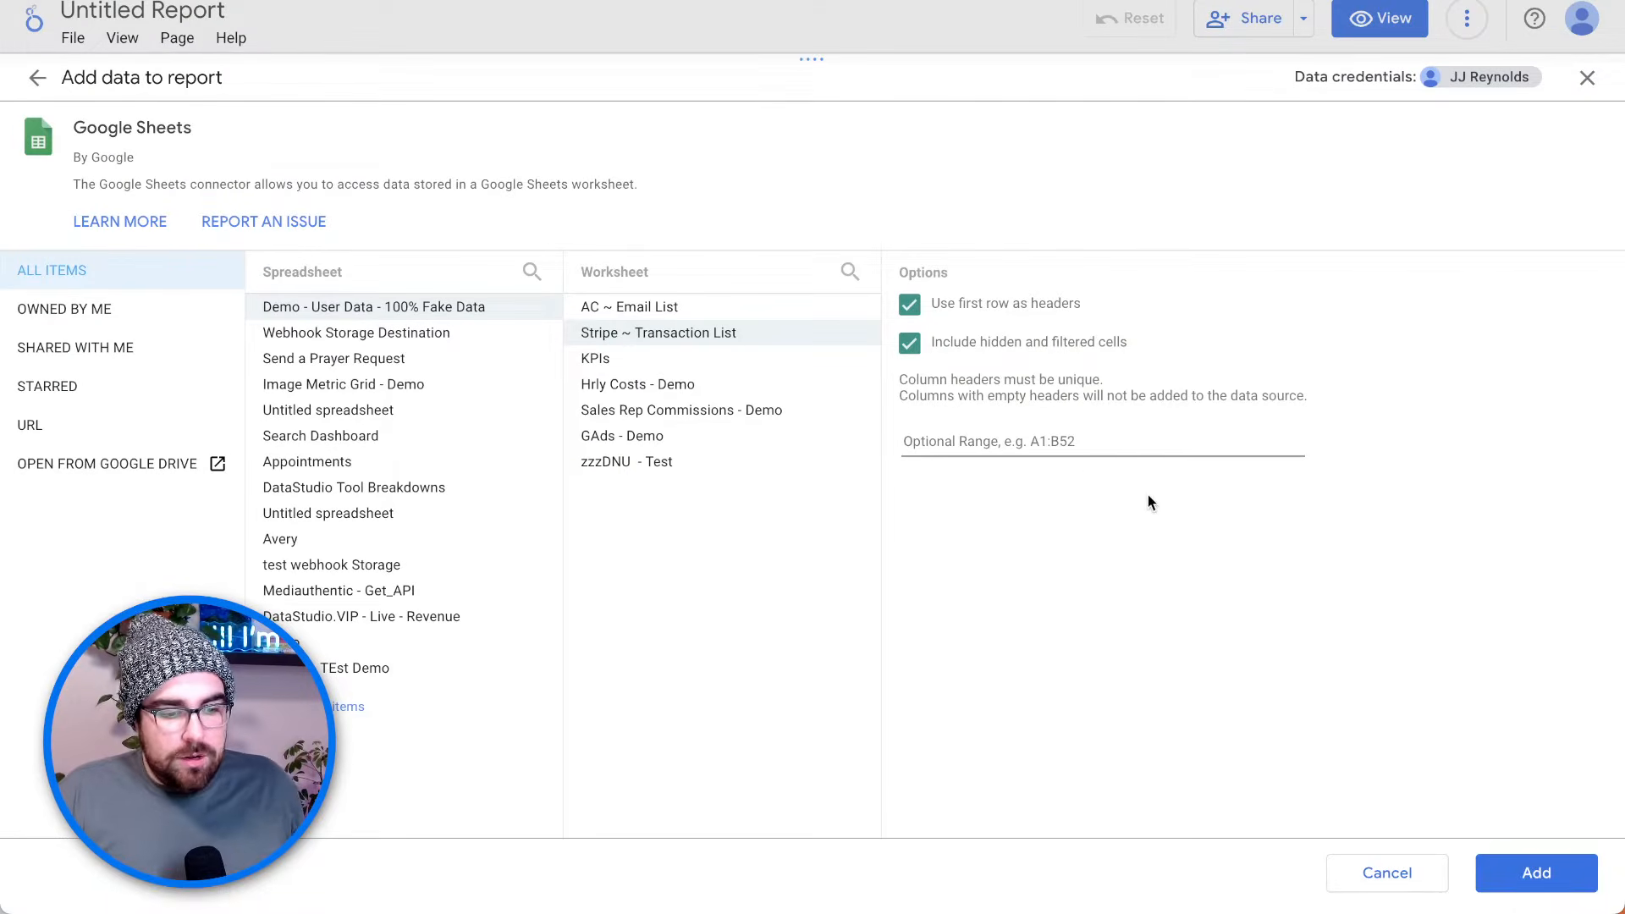
type("I:J")
key("BackSpace")
type("J2")
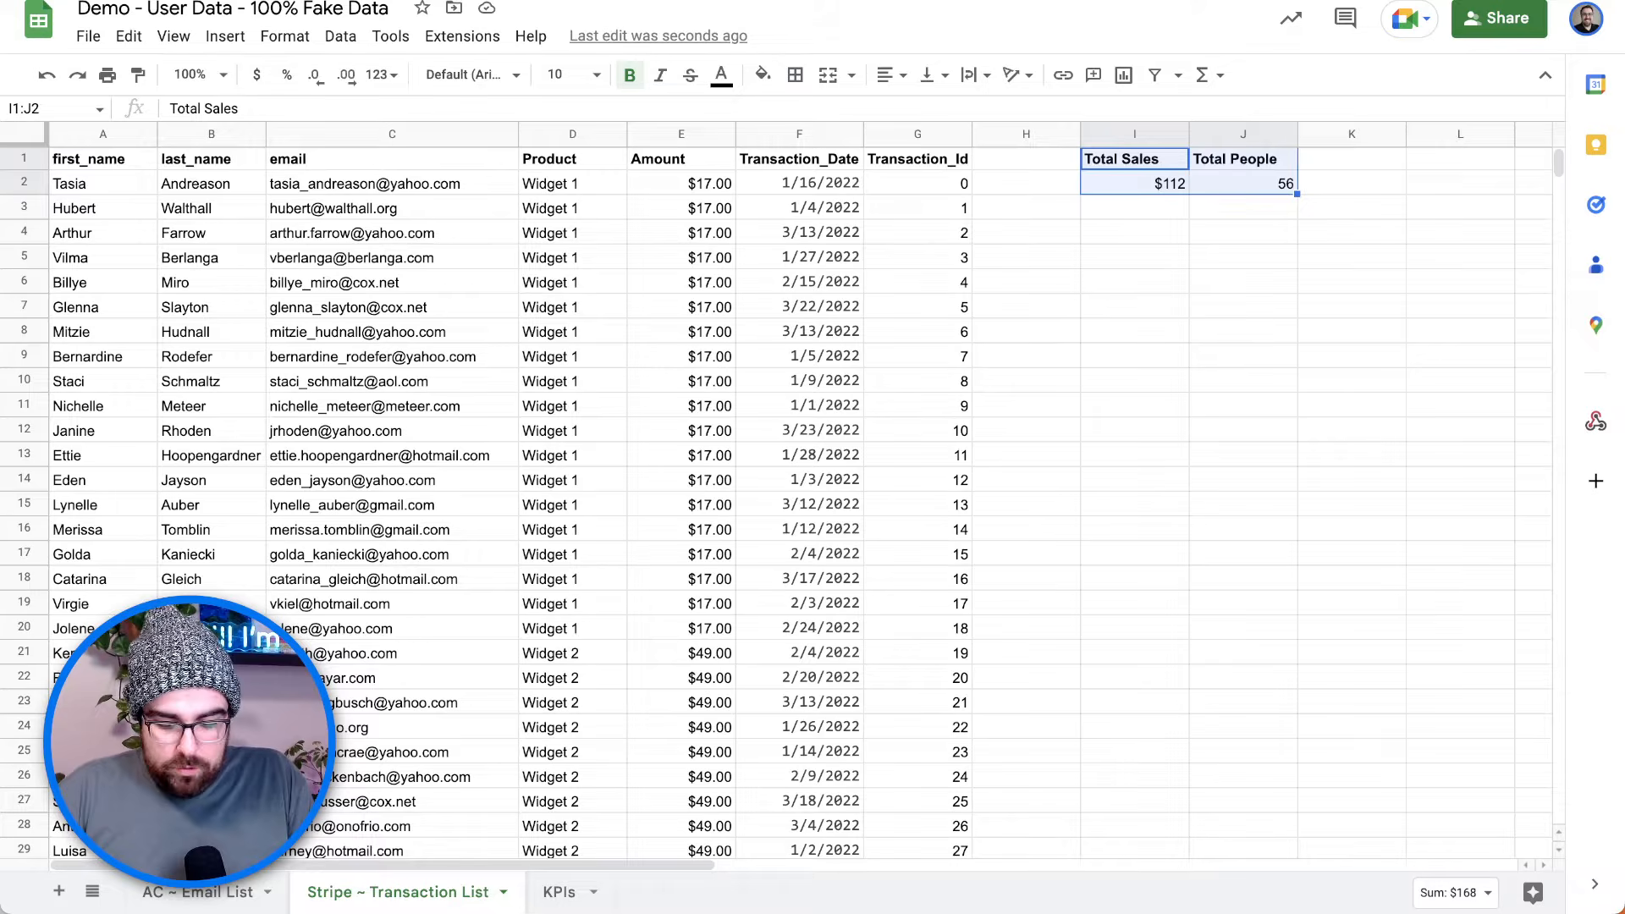
left_click(1224, 286)
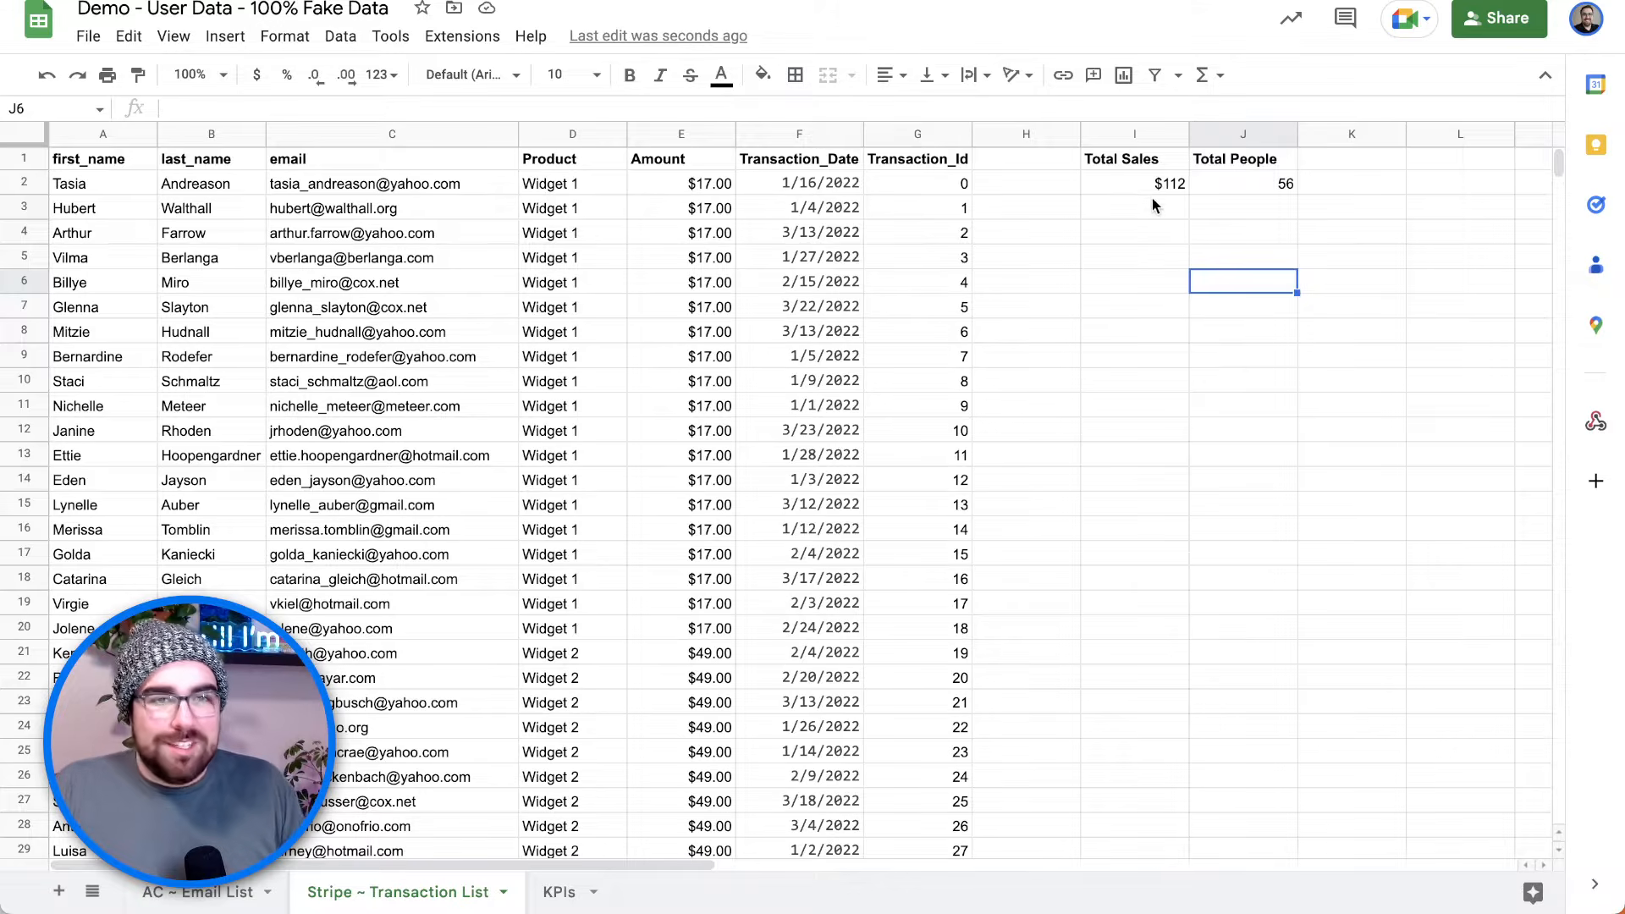
left_click_drag(1134, 165, 1214, 236)
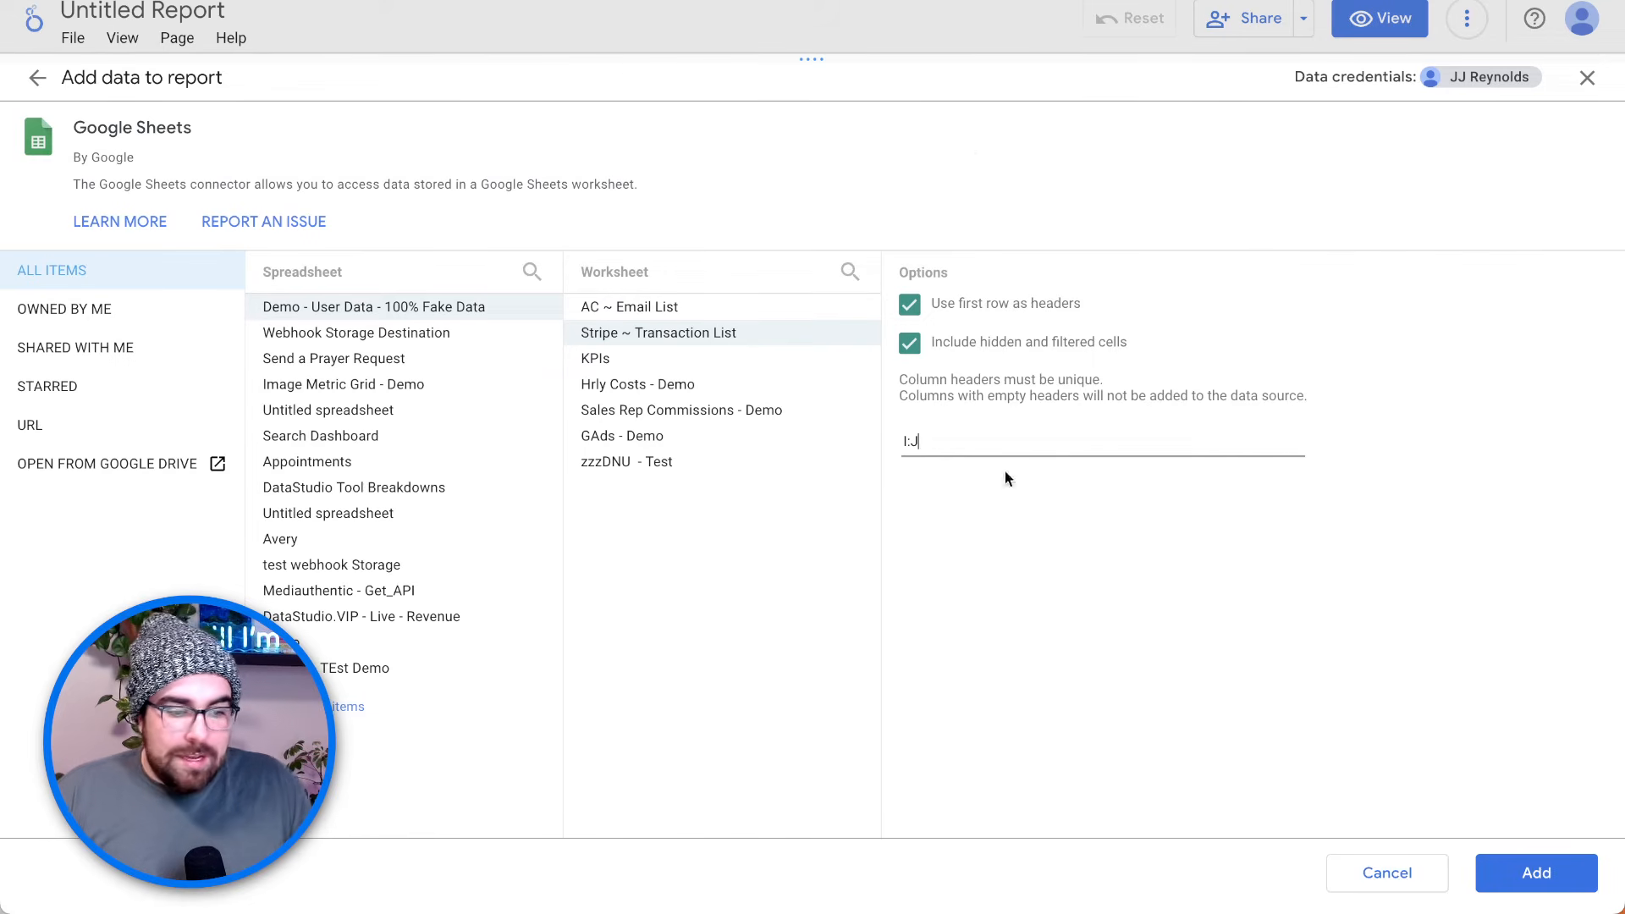
- Replace the optional range with A1:G, checking in the spreadsheet that Transaction_Id is the last column to include
key("BackSpace")
key("BackSpace")
key("BackSpace")
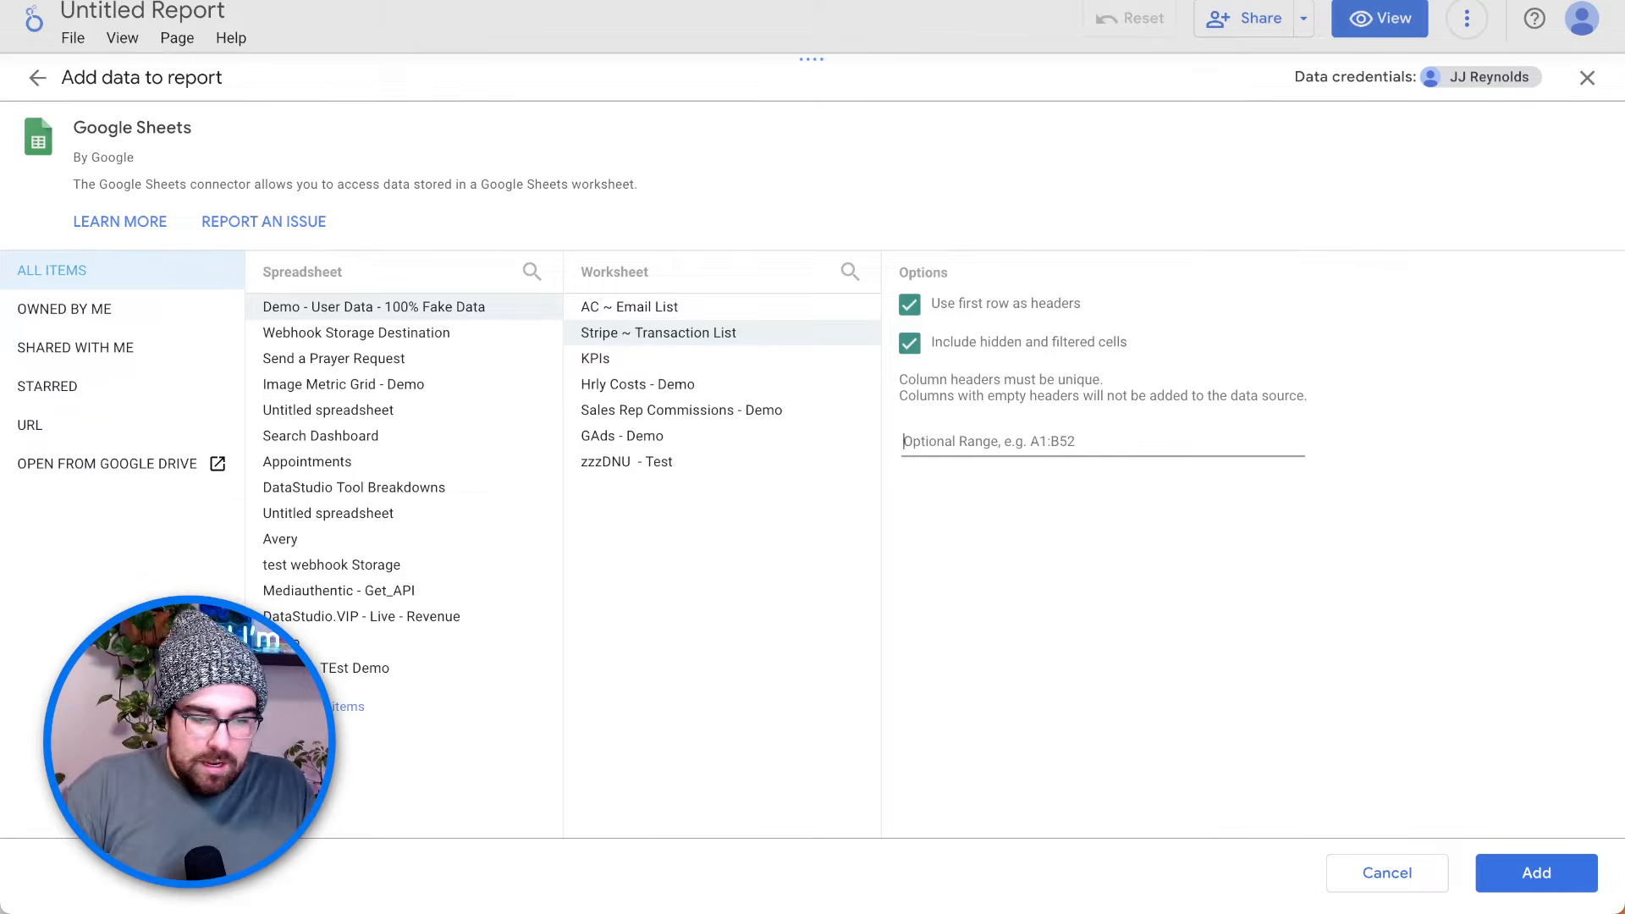
type("A")
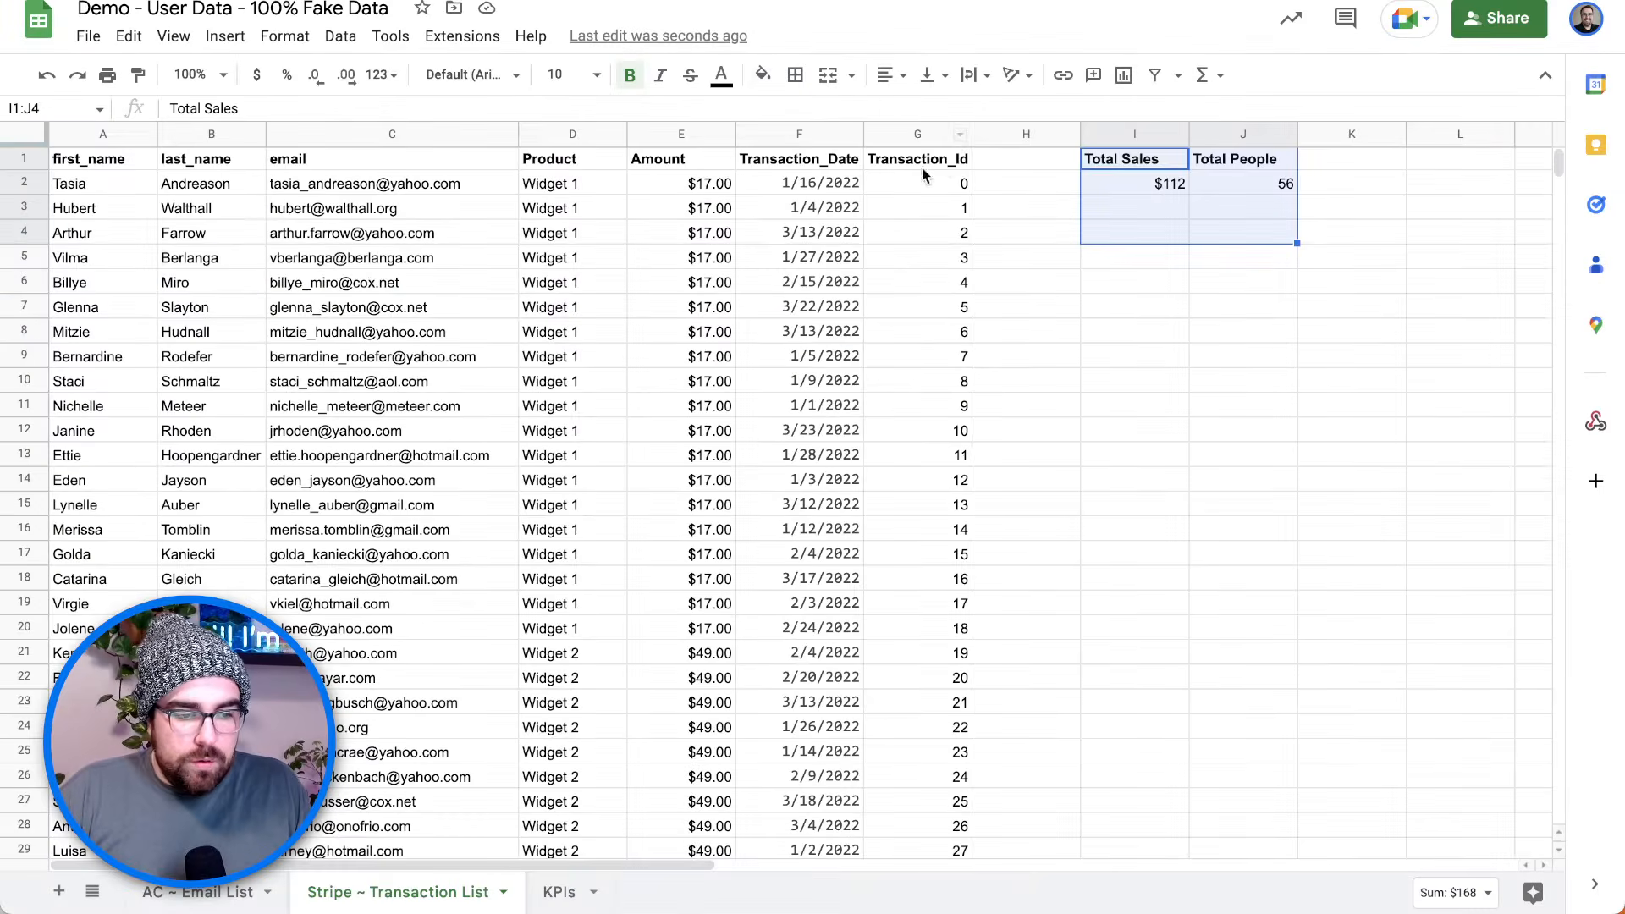
left_click(922, 168)
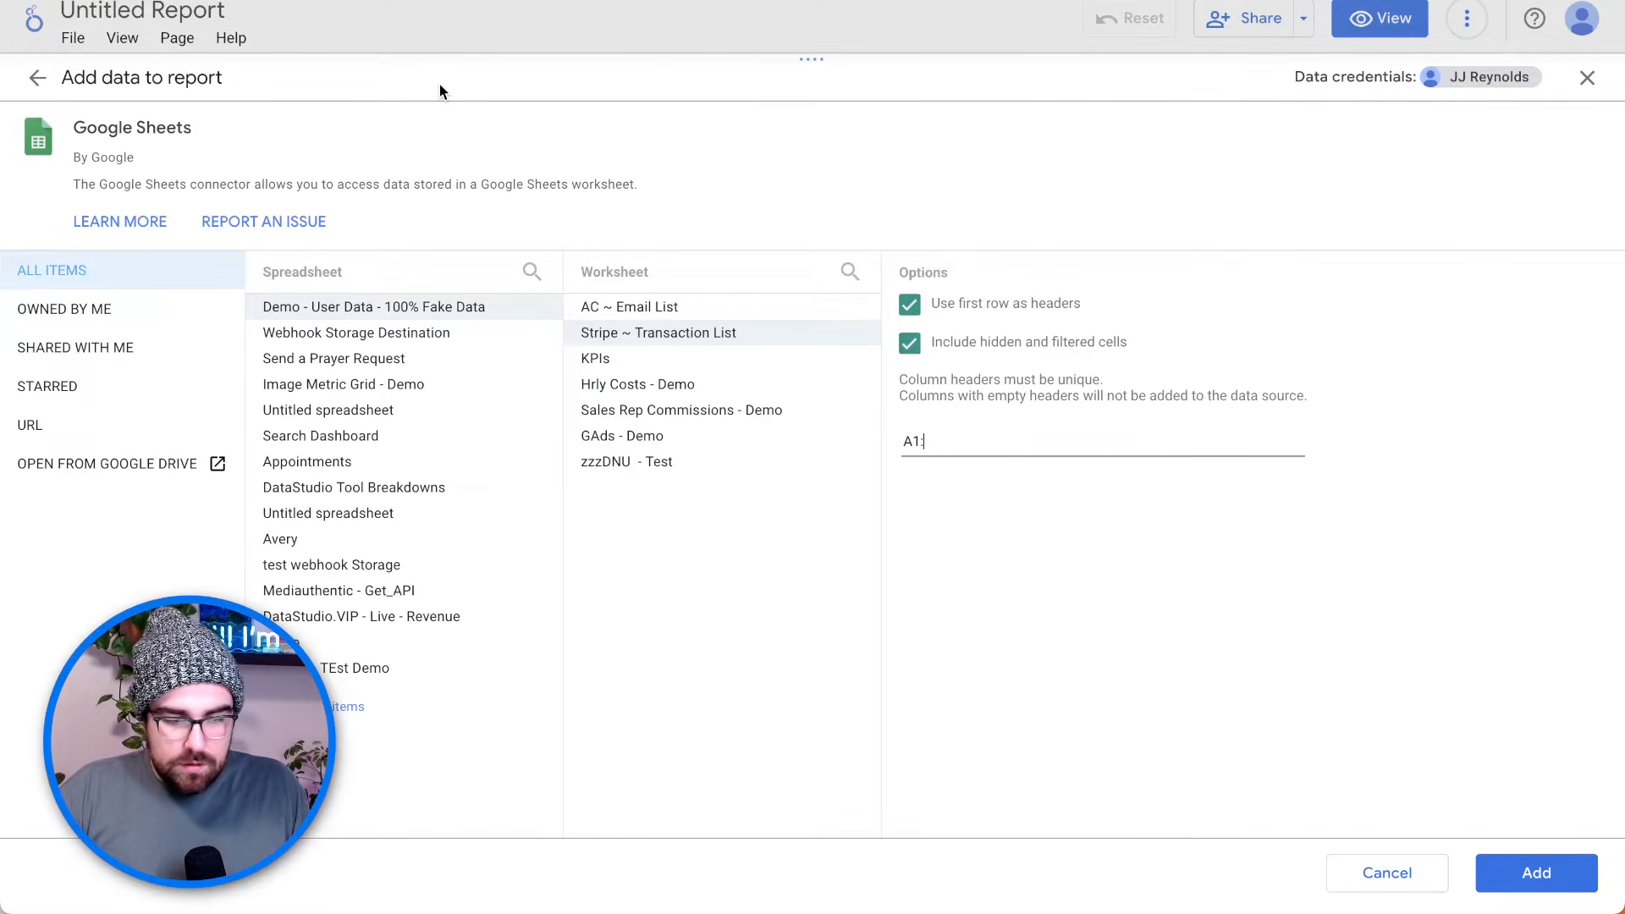
type("G")
- Add the selected worksheet range to the report and continue to the list of fields
left_click(1508, 871)
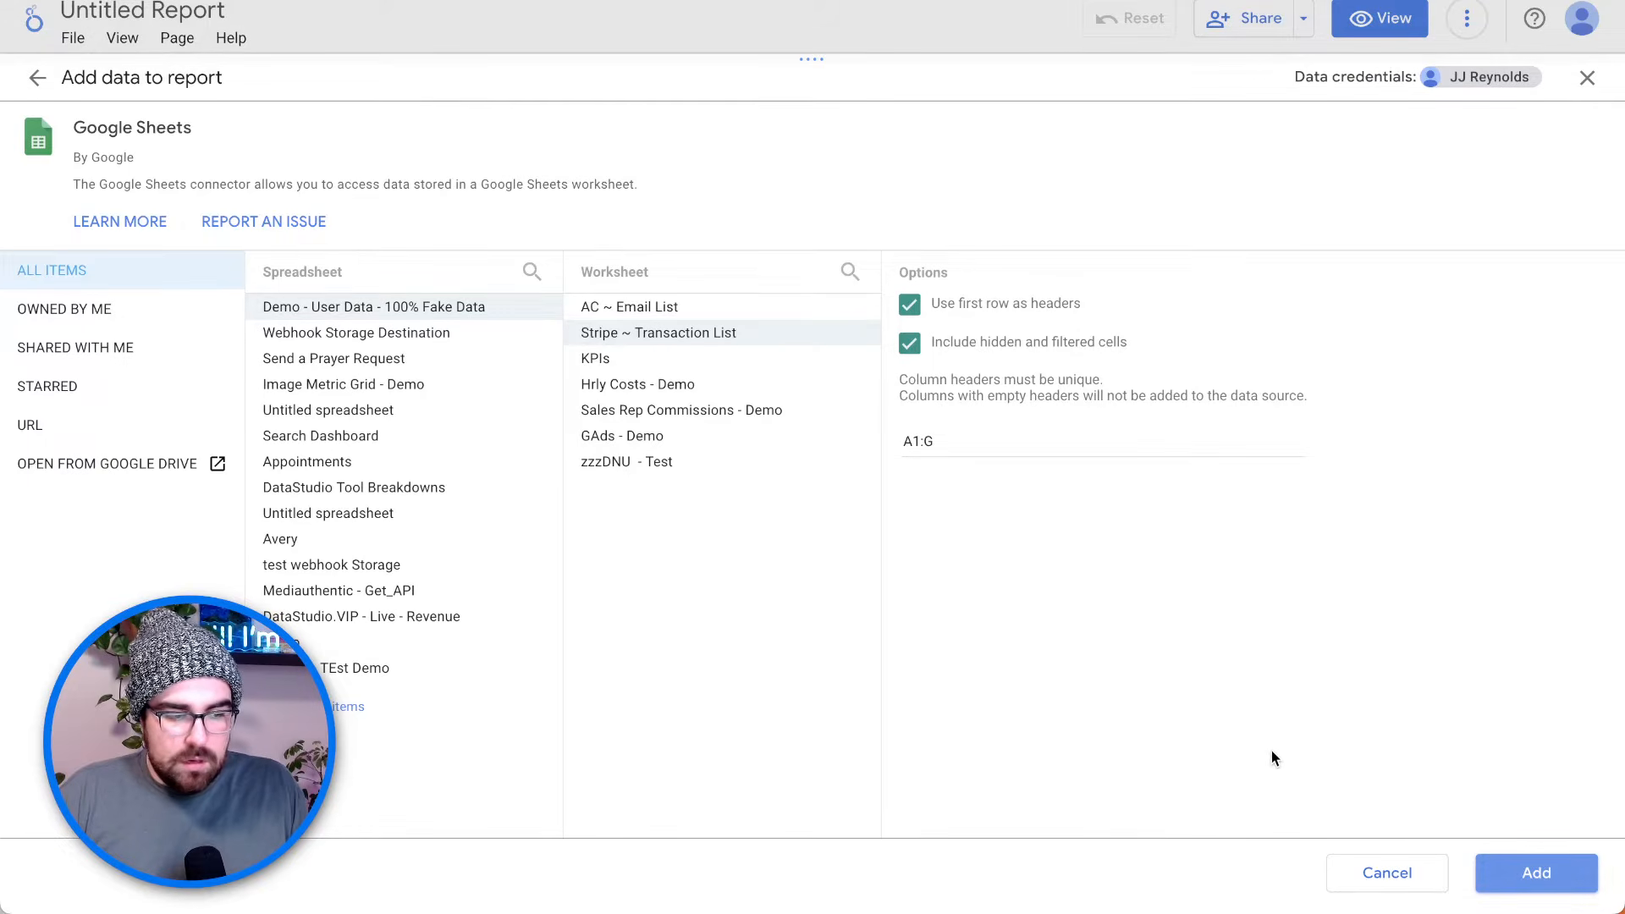
left_click(1542, 873)
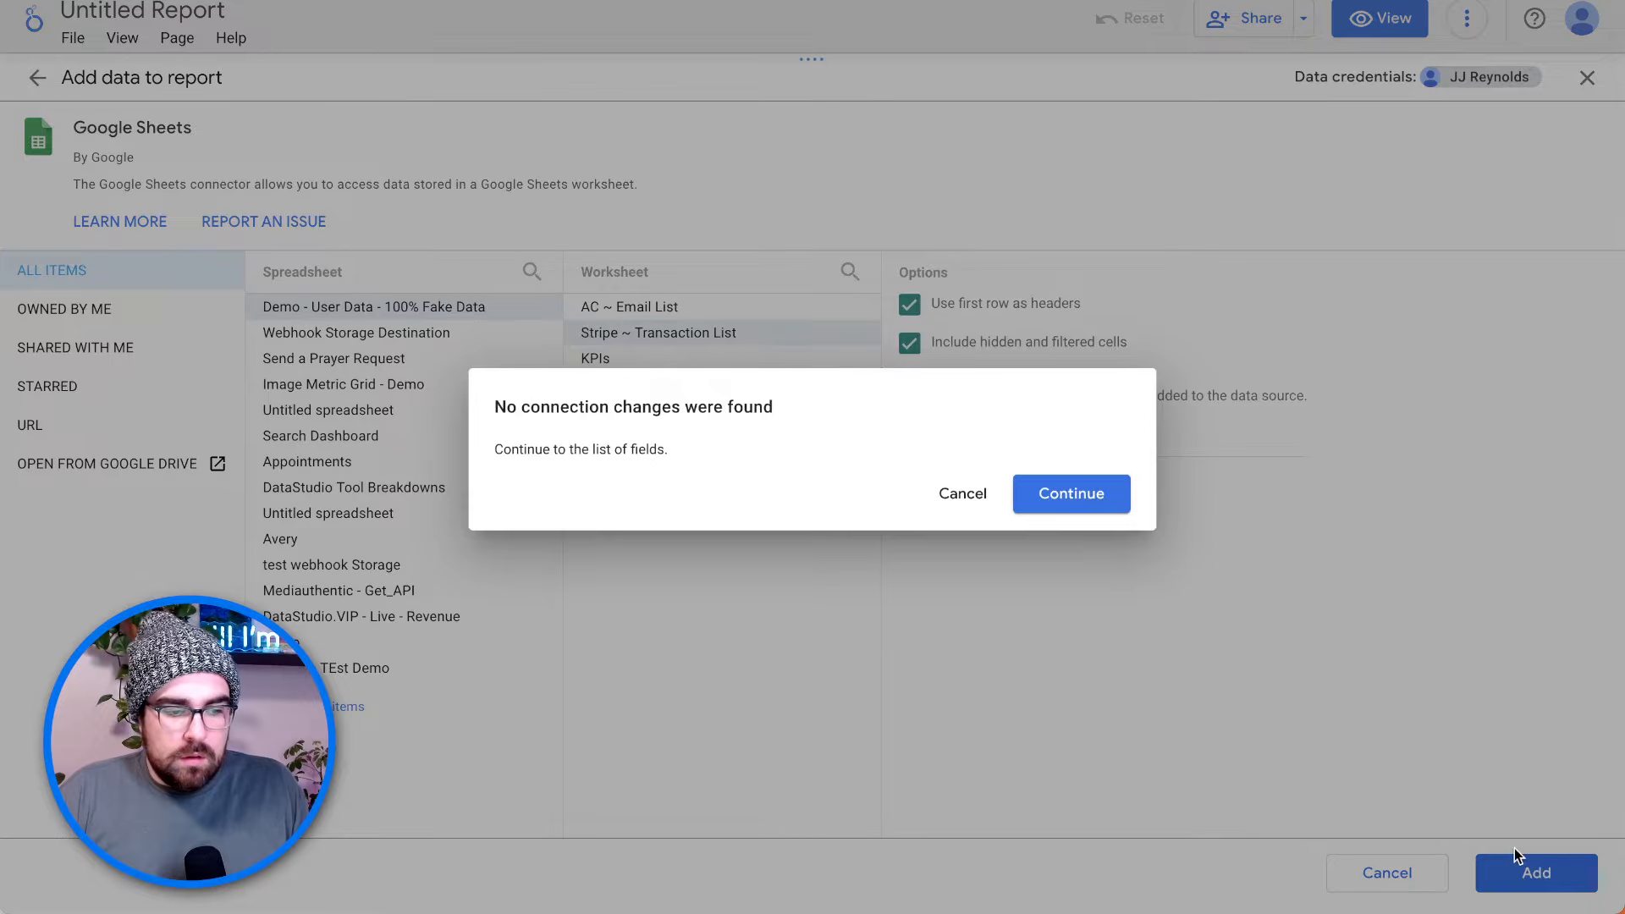
left_click(1073, 499)
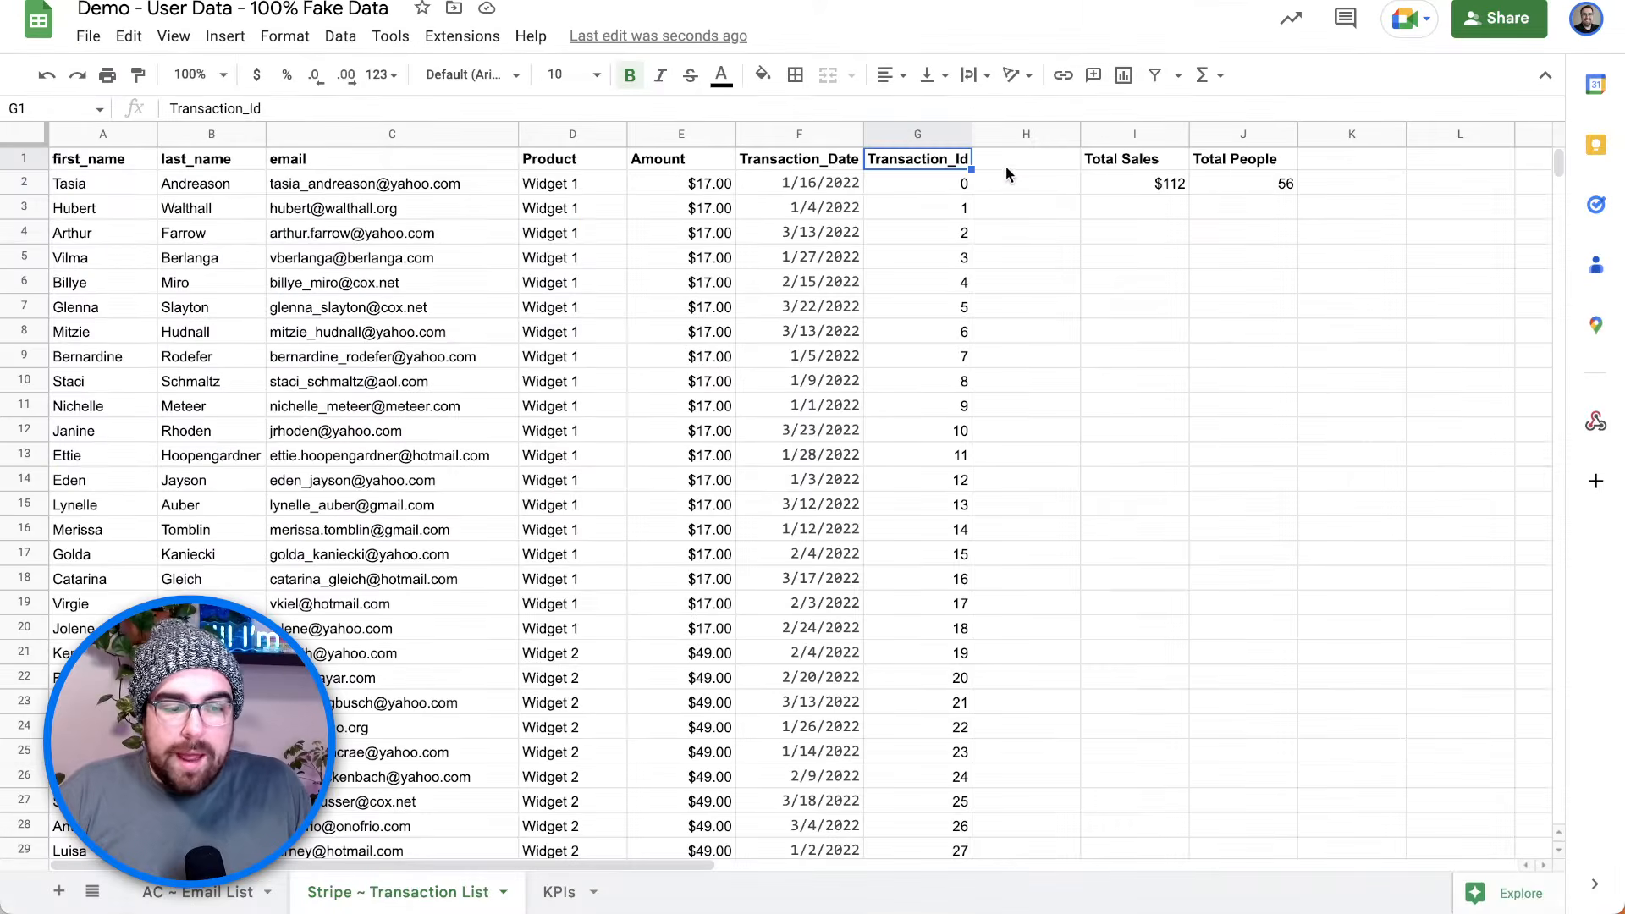
- Enter the filler text "l;kj;alksdfg" in H1 and "a;dlfjb" in H2 of the transaction worksheet
left_click(1011, 166)
type("l;kj;alksdfg")
key("Return")
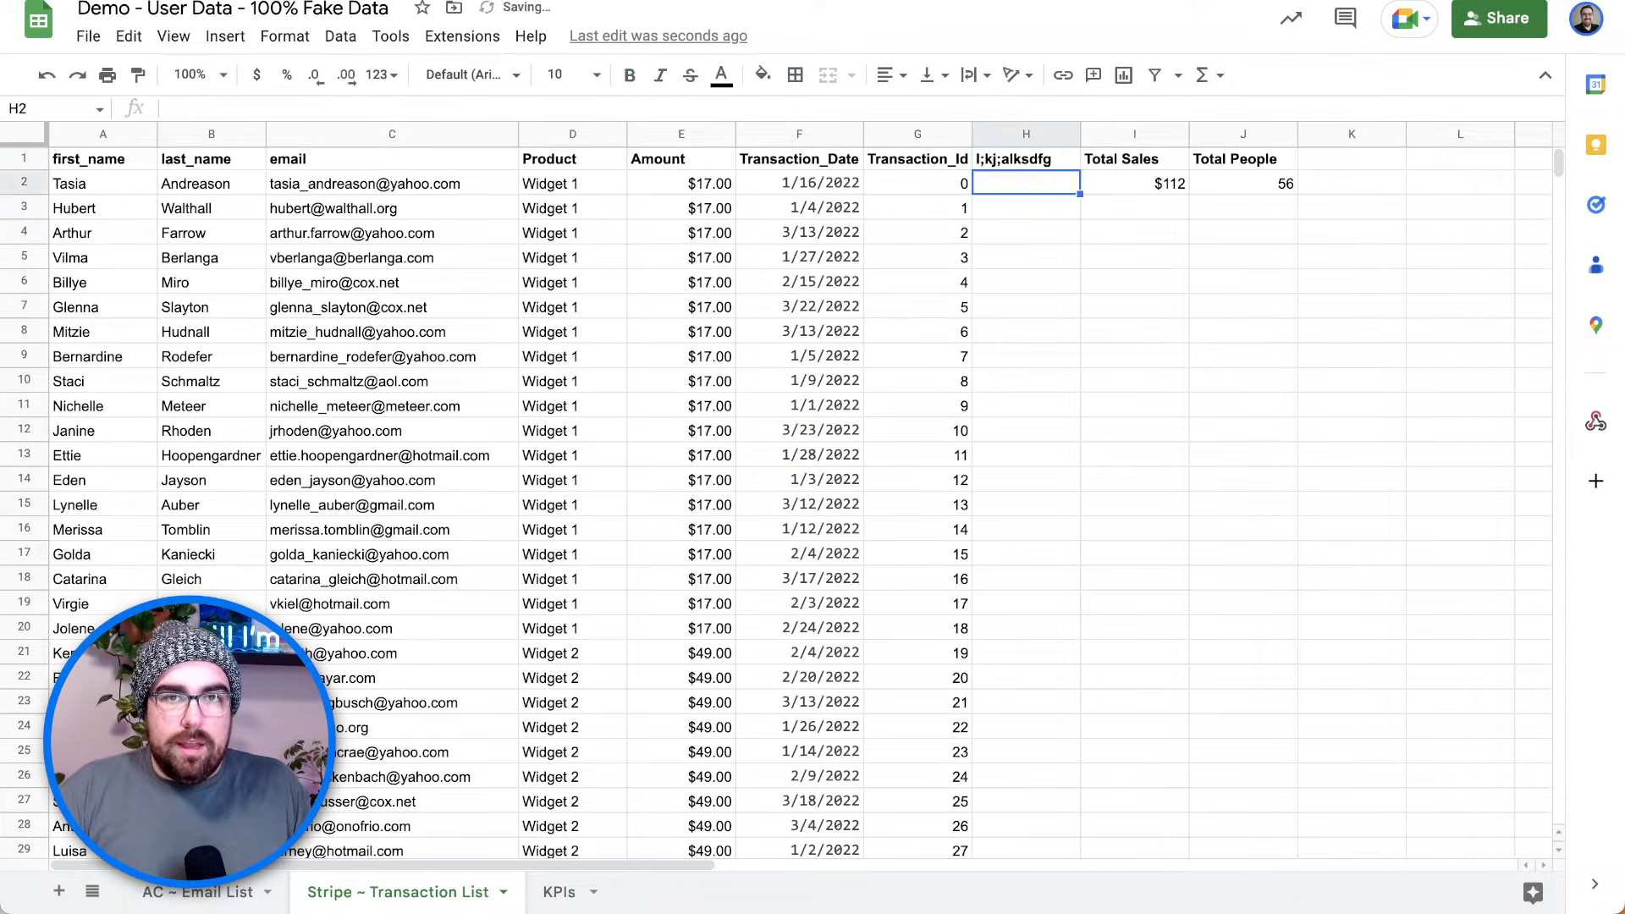
type("a;dlfjb")
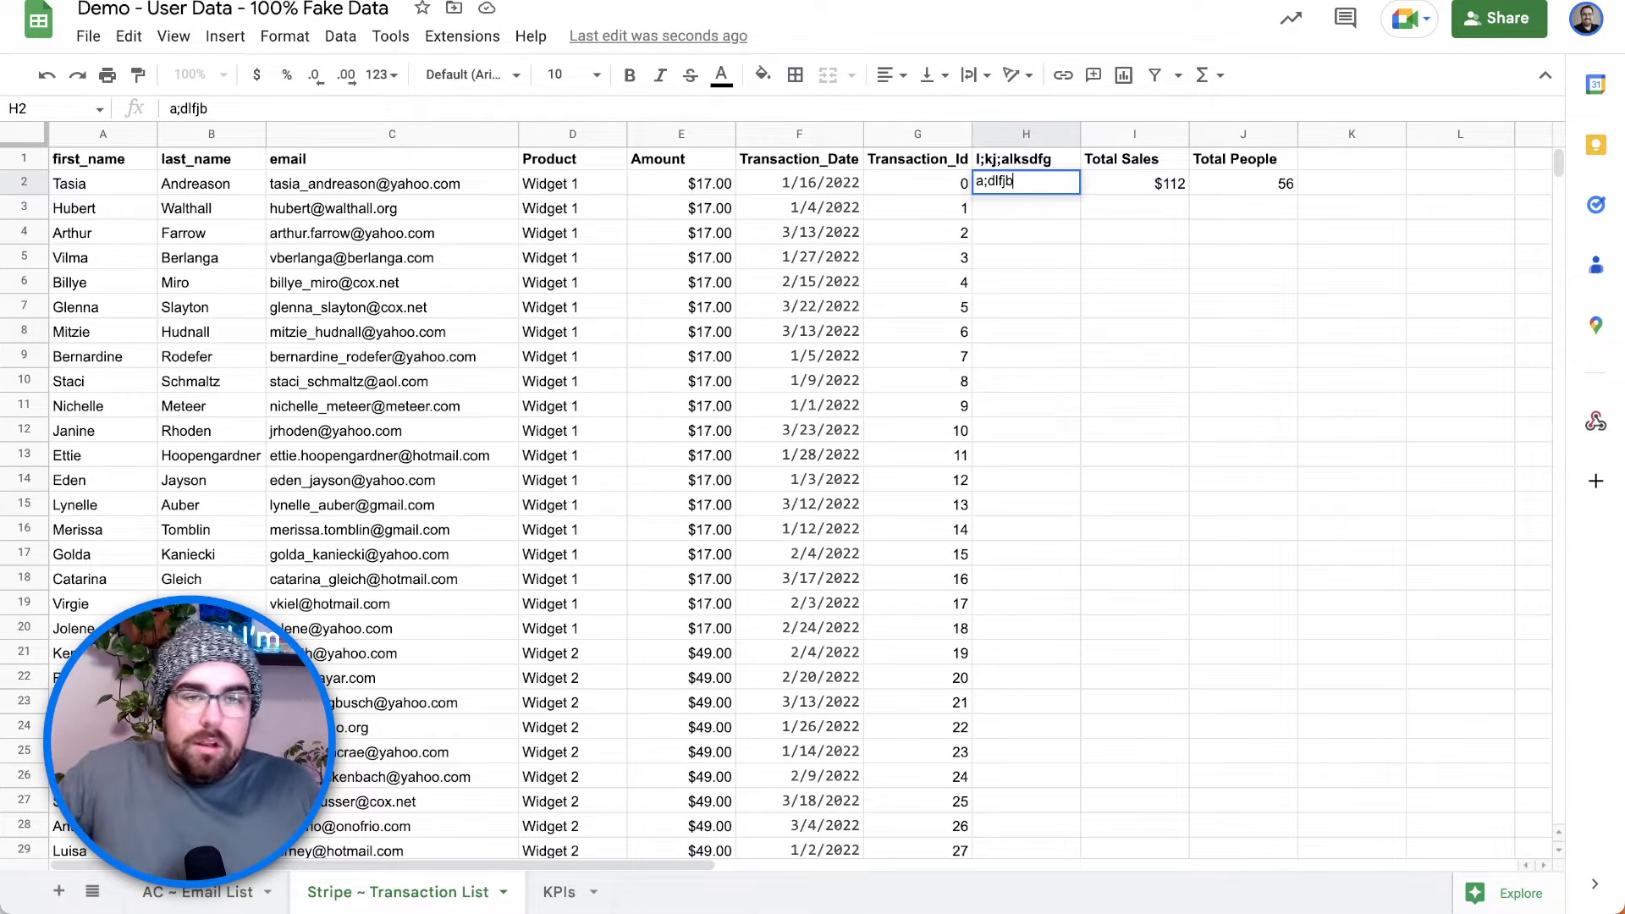
left_click(1134, 256)
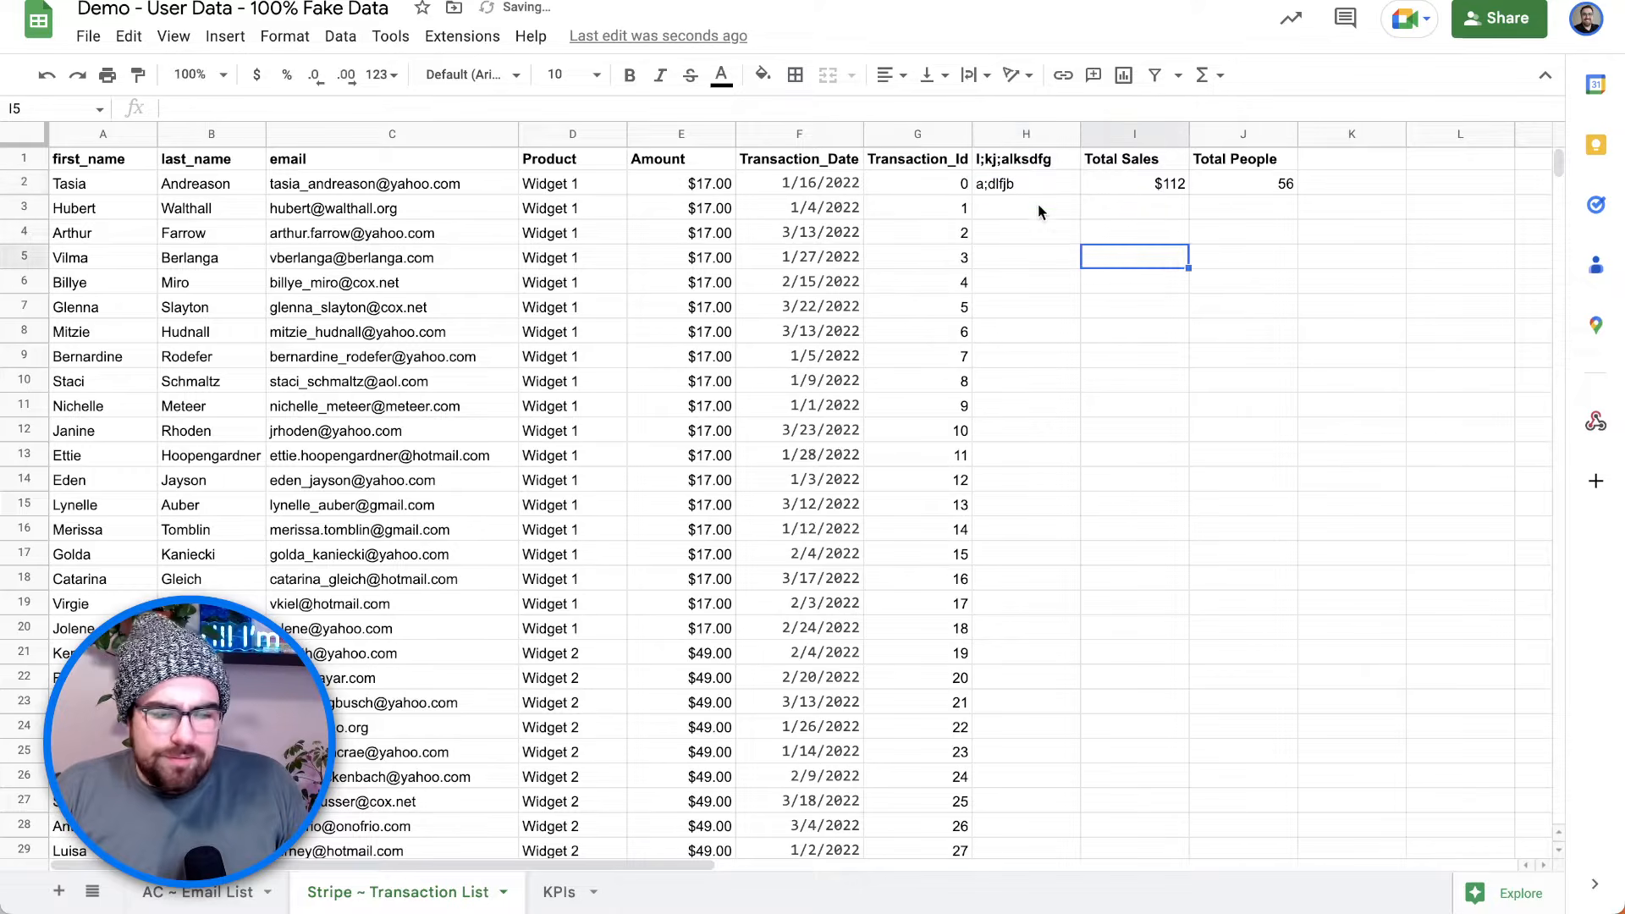
- Switch to the Looker Studio report, reposition the table near the upper part of the page and widen it to nearly twice its width
left_click(313, 2)
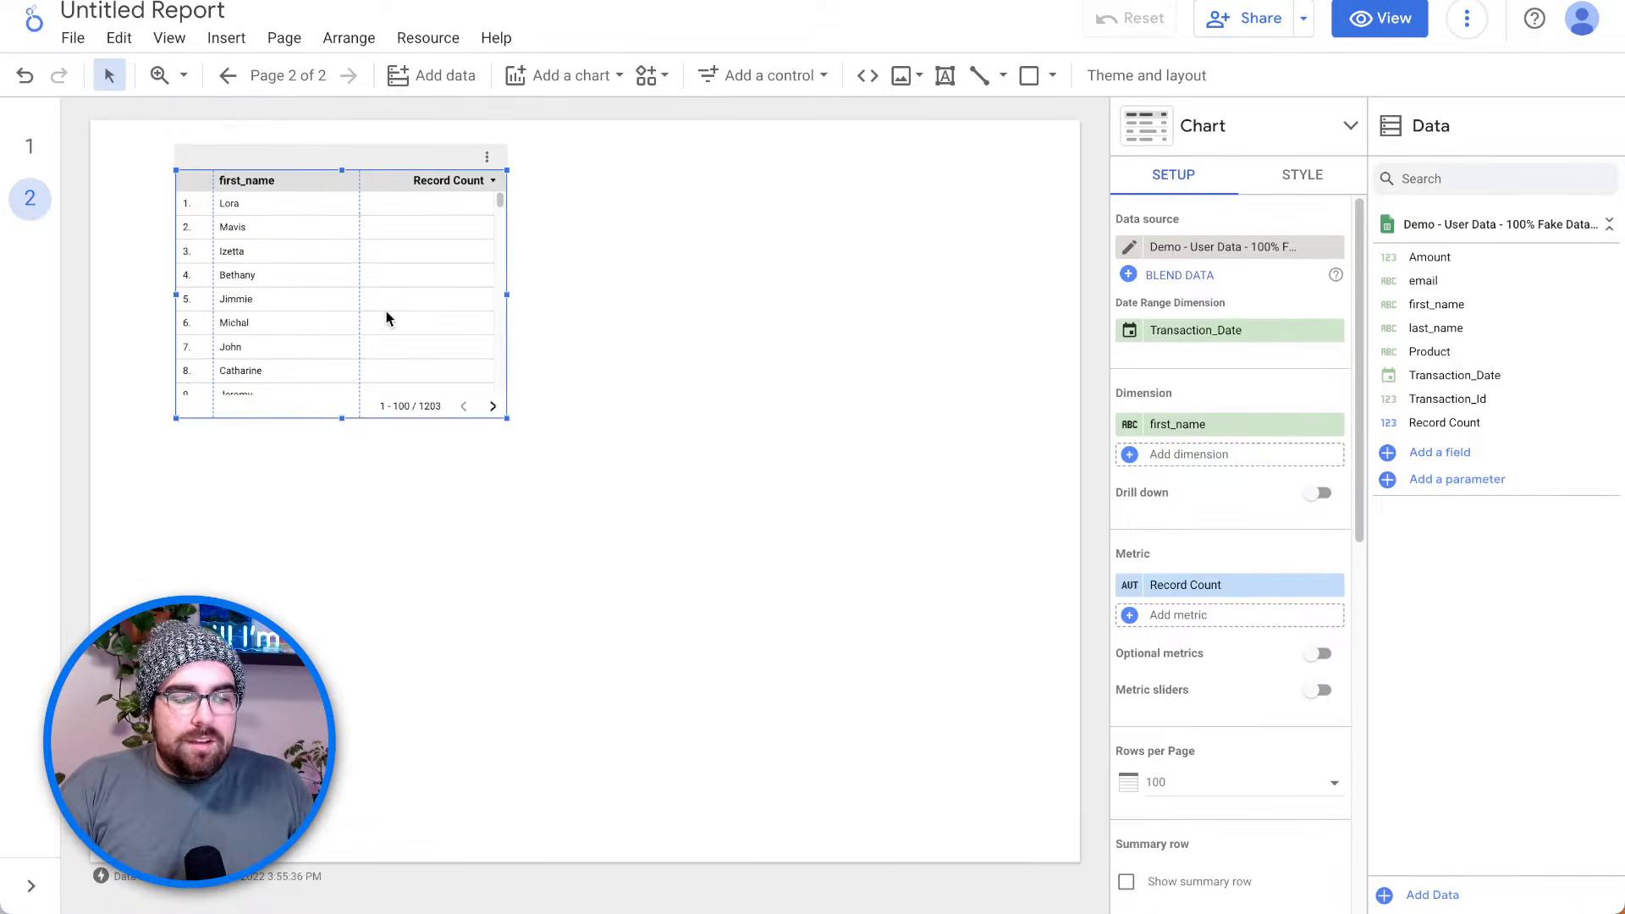
left_click_drag(425, 163, 521, 200)
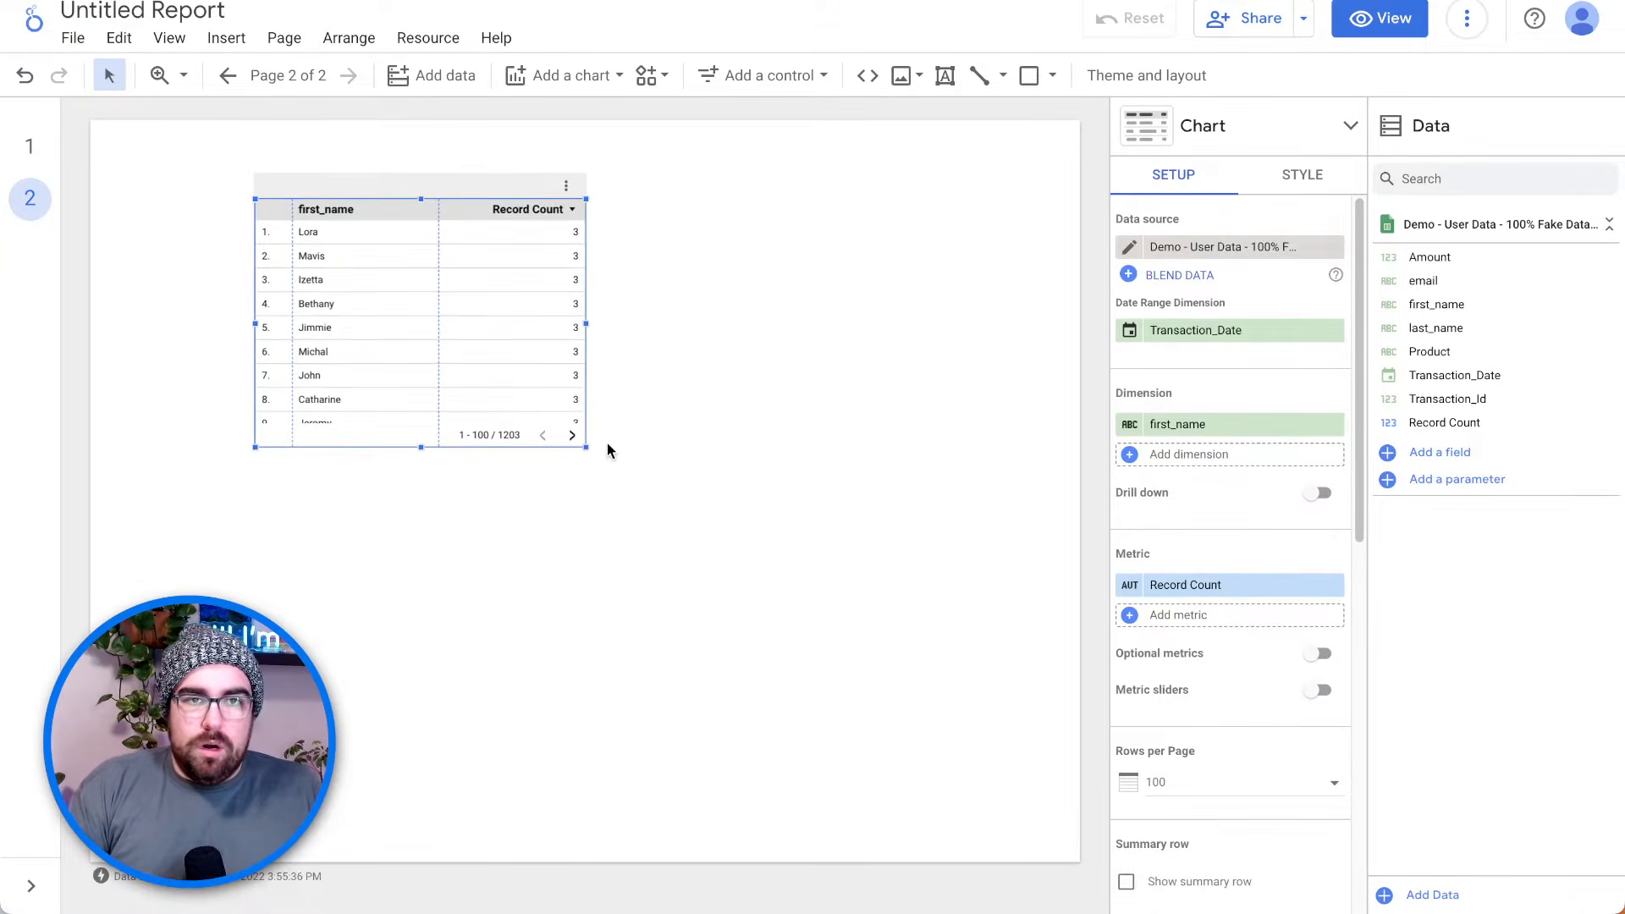
left_click_drag(581, 446, 724, 467)
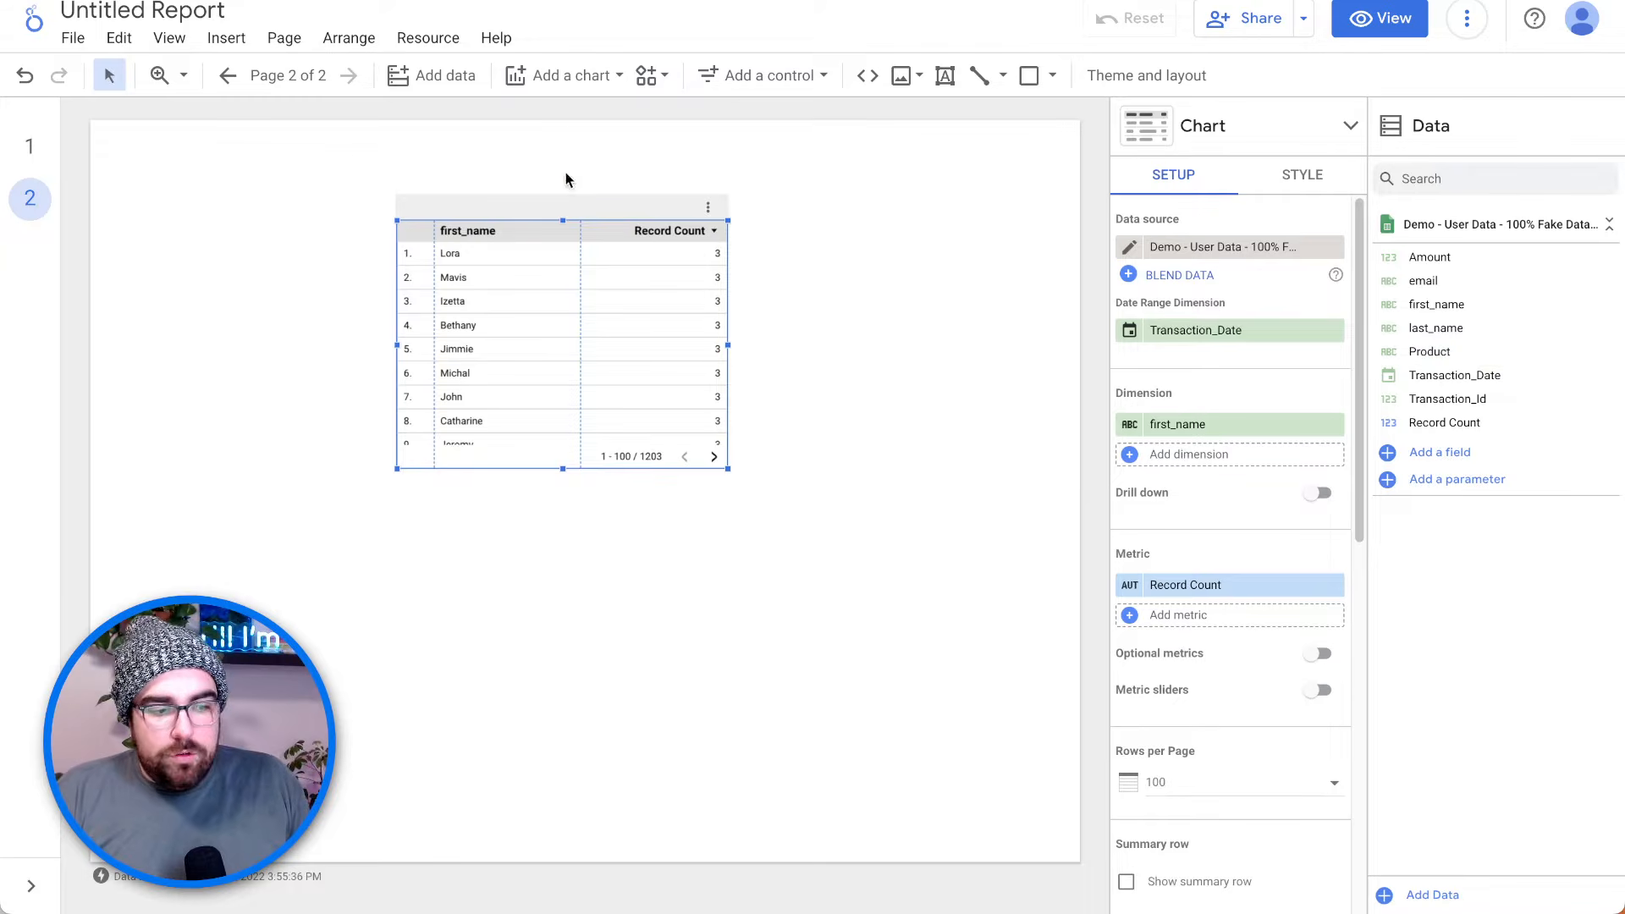
left_click_drag(590, 210, 428, 176)
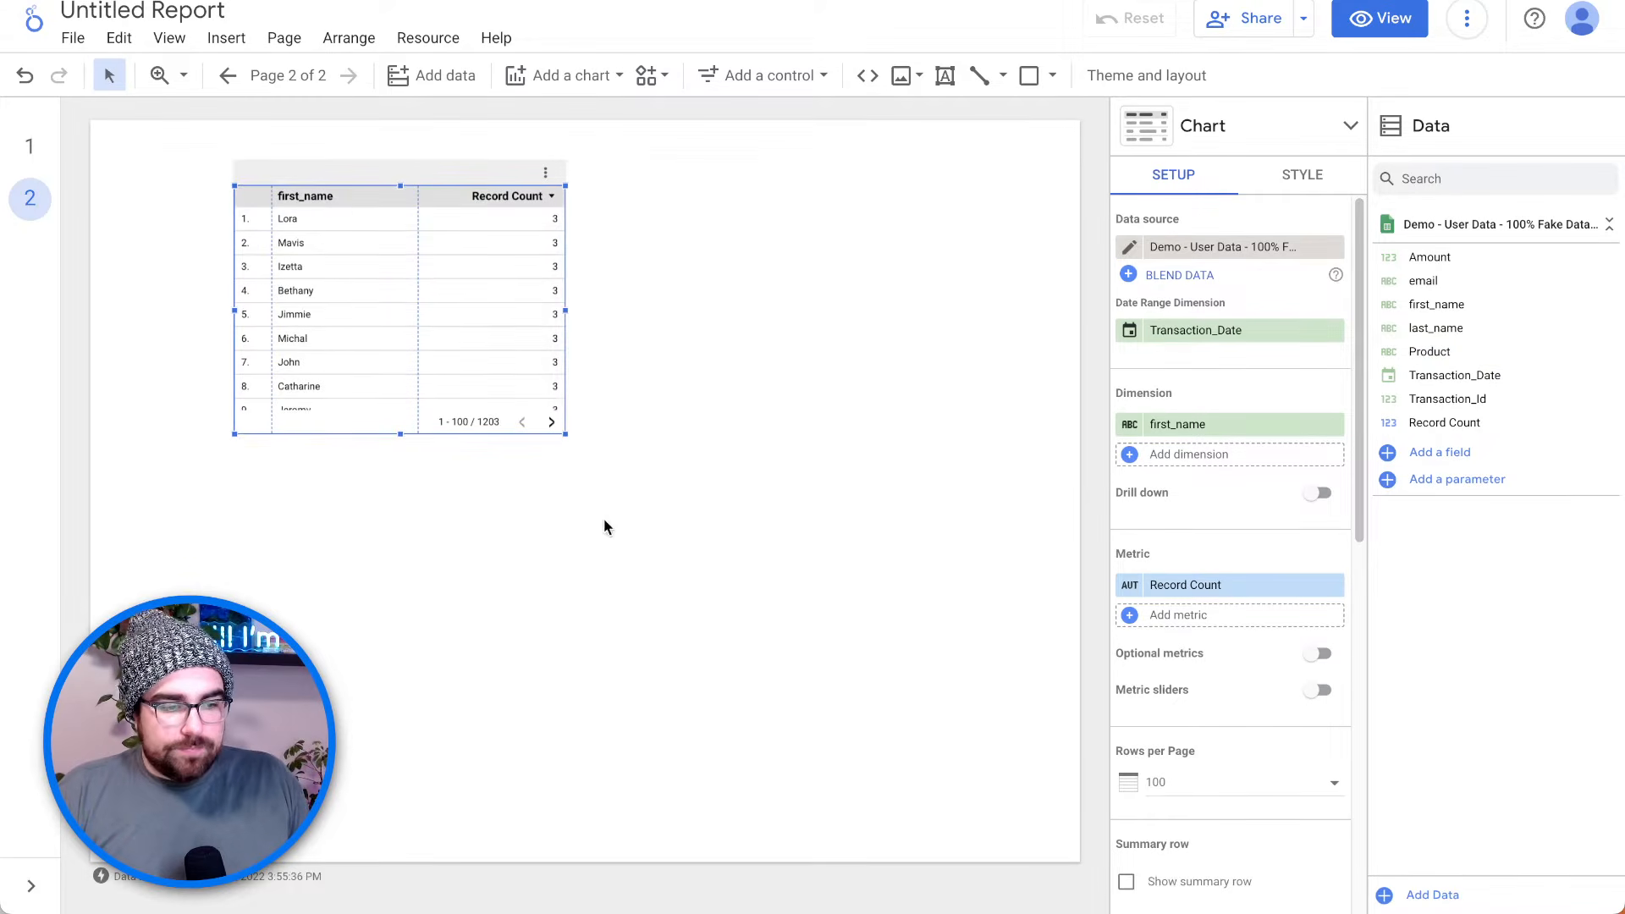
left_click_drag(567, 437, 859, 467)
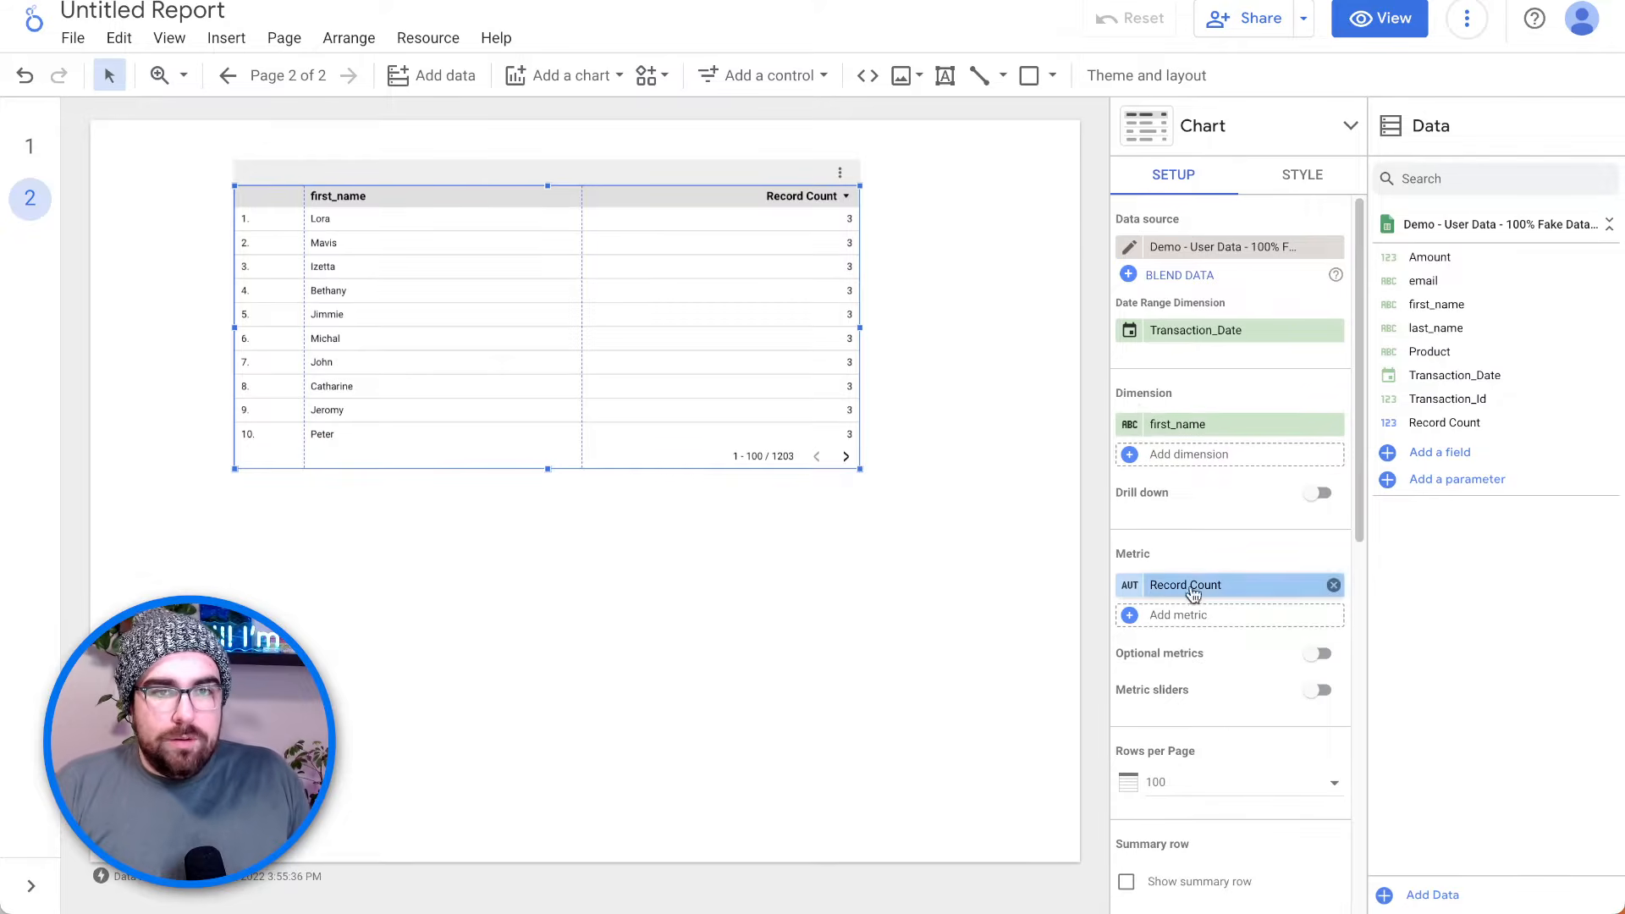
- Replace the table's first_name dimension with Transaction_Date
left_click(1334, 424)
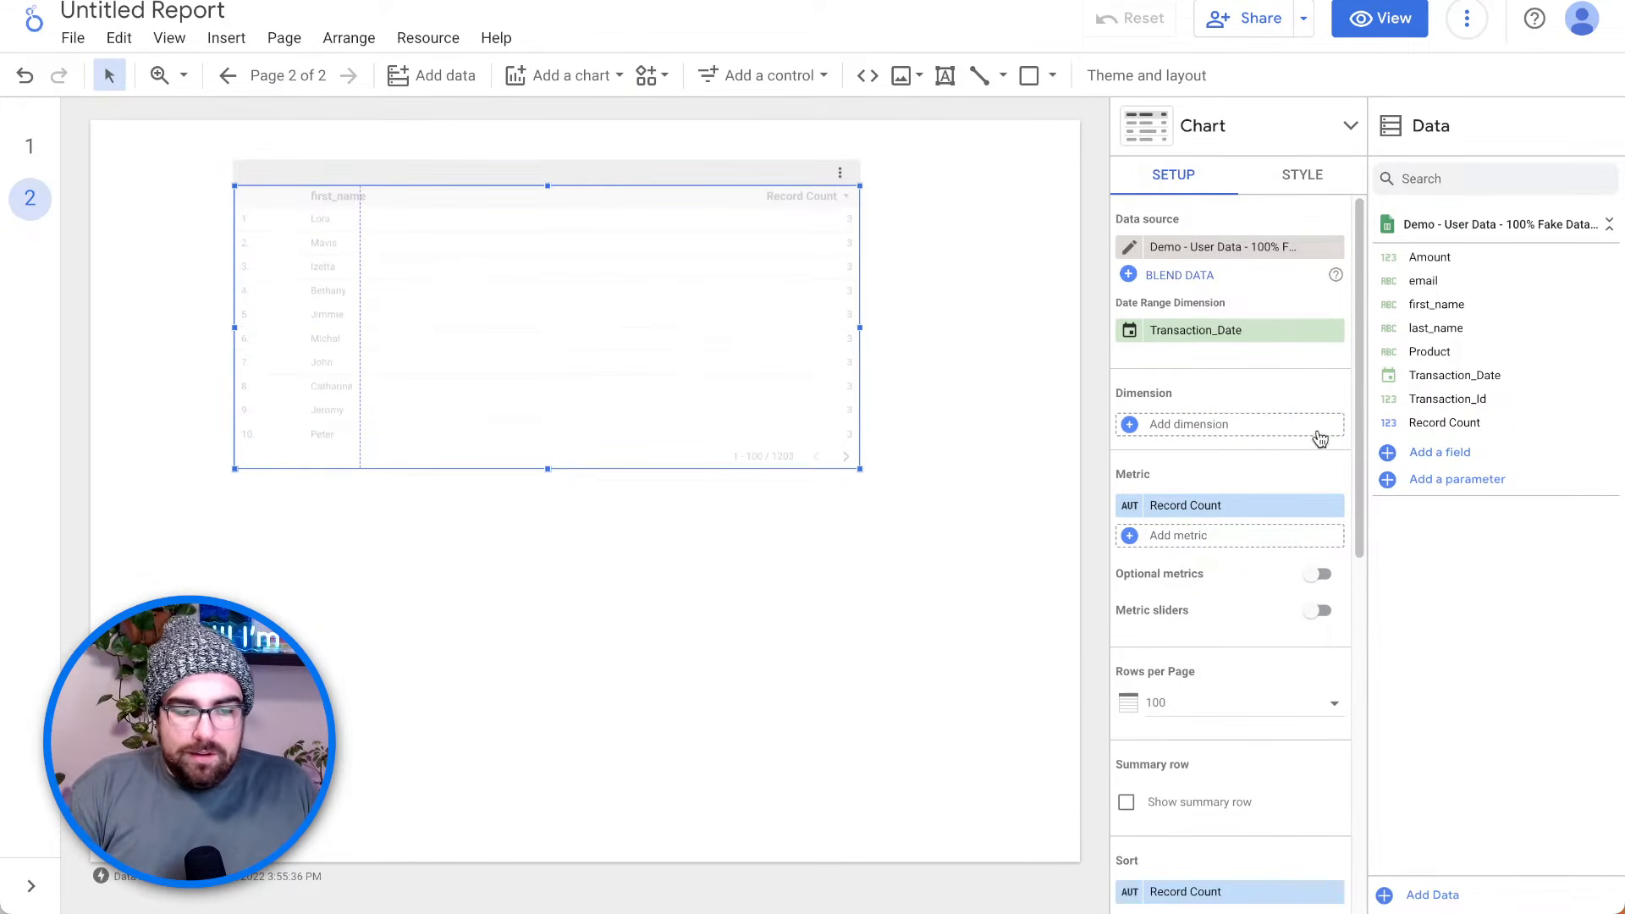
left_click(1189, 424)
type("date")
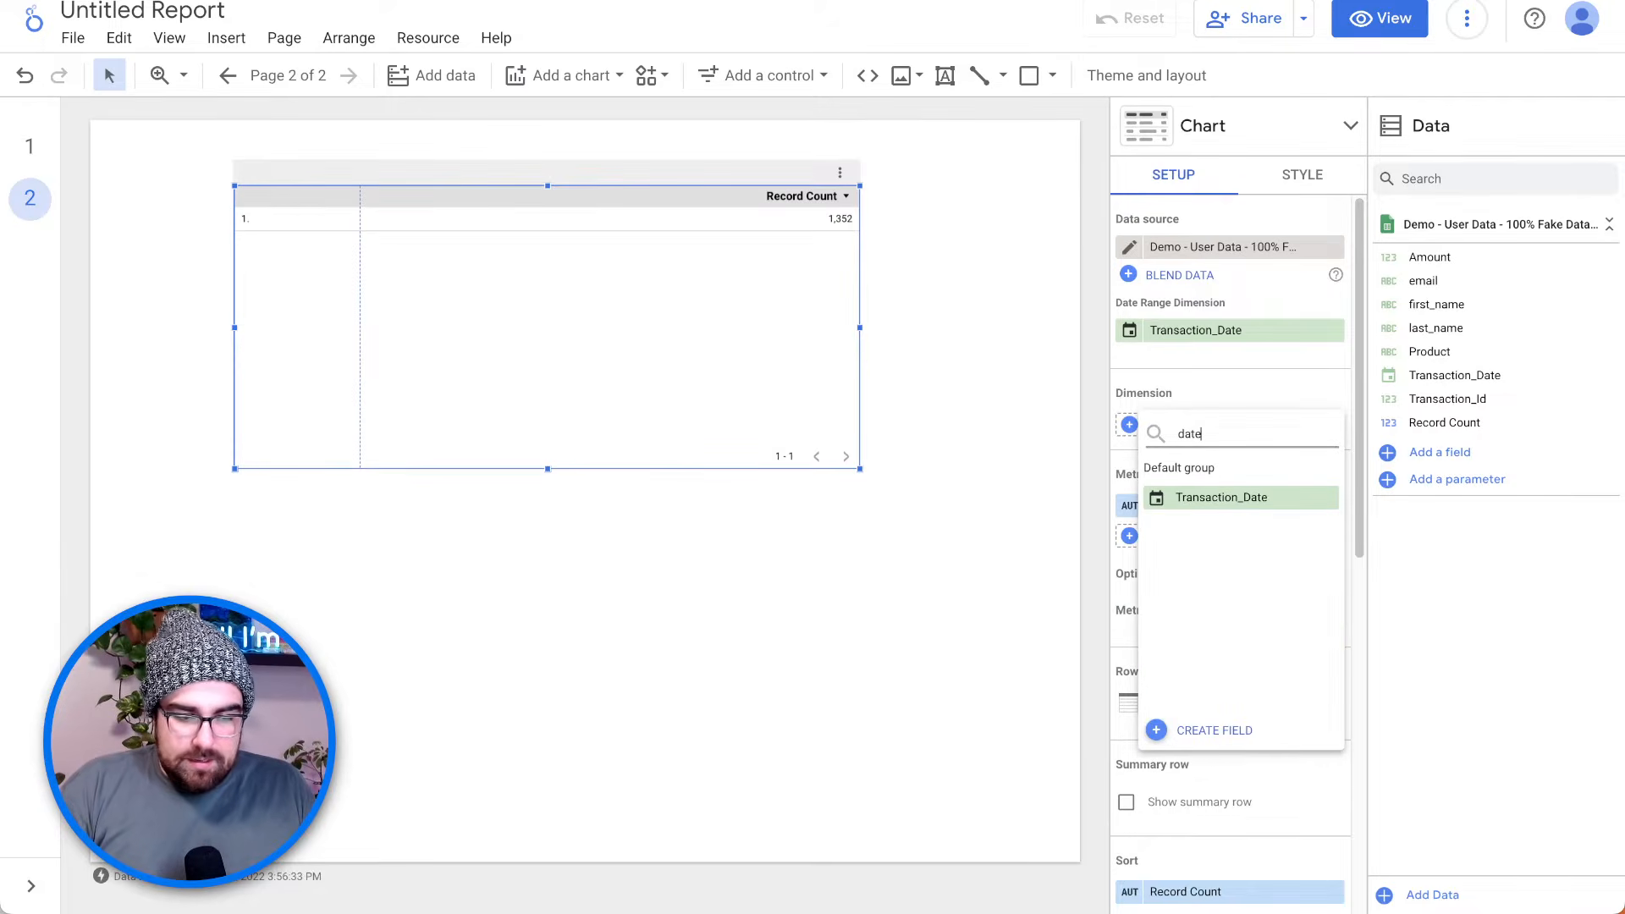
left_click(1221, 497)
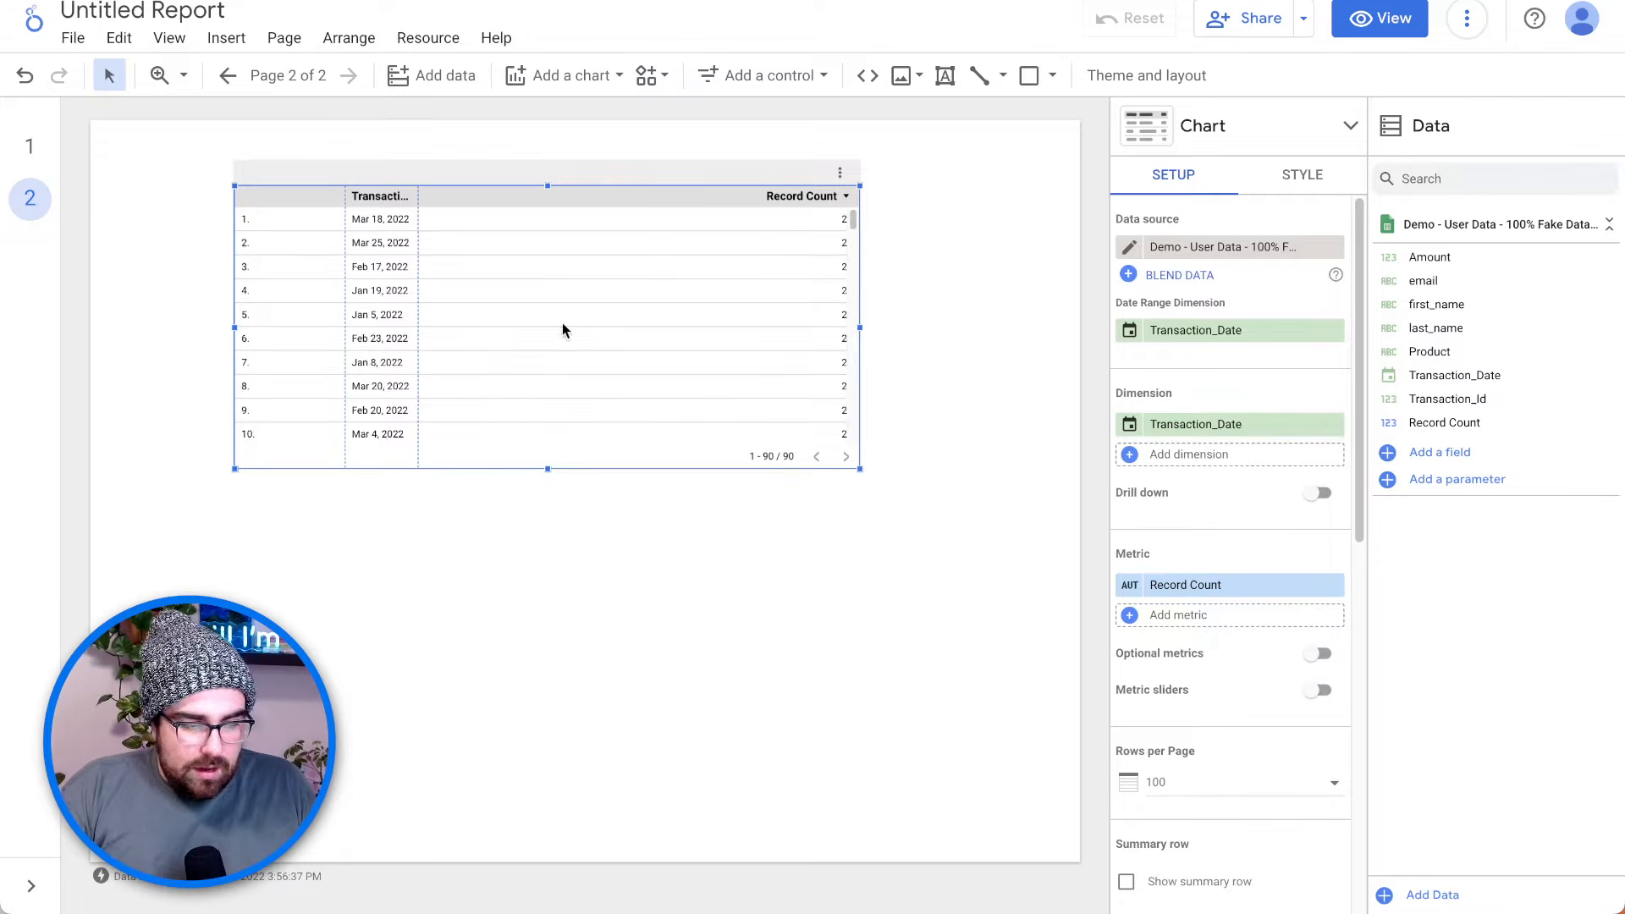
- Set the Transaction_Date dimension's type to Year Month and shift the table slightly down and to the left on the page
left_click(1130, 424)
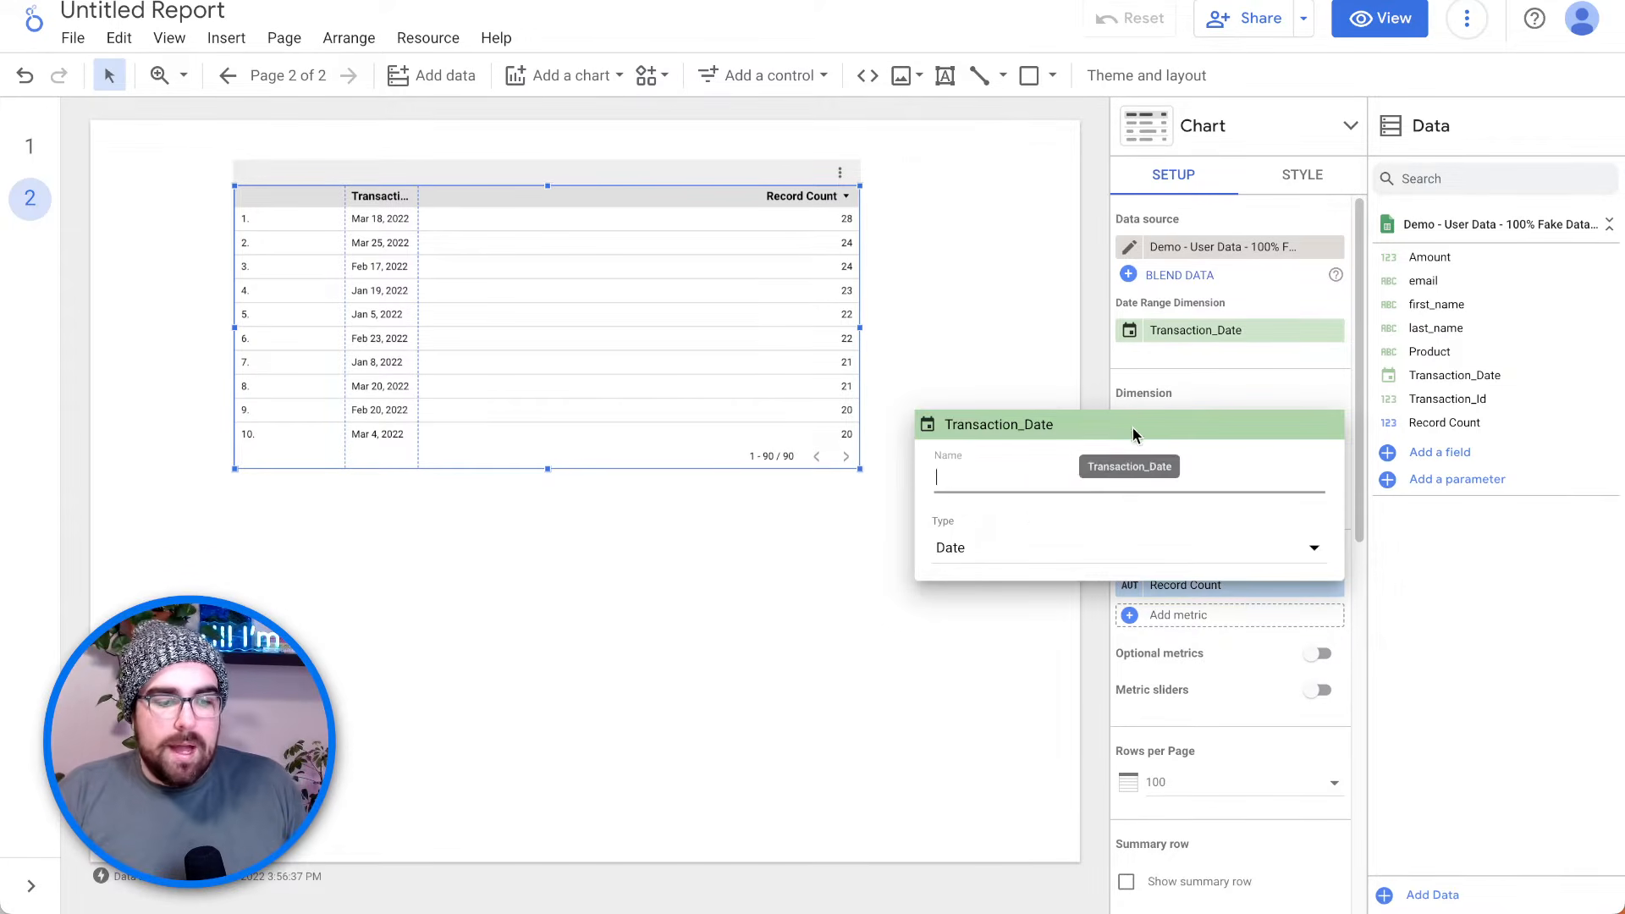
left_click(1015, 535)
mouse_move(1050, 633)
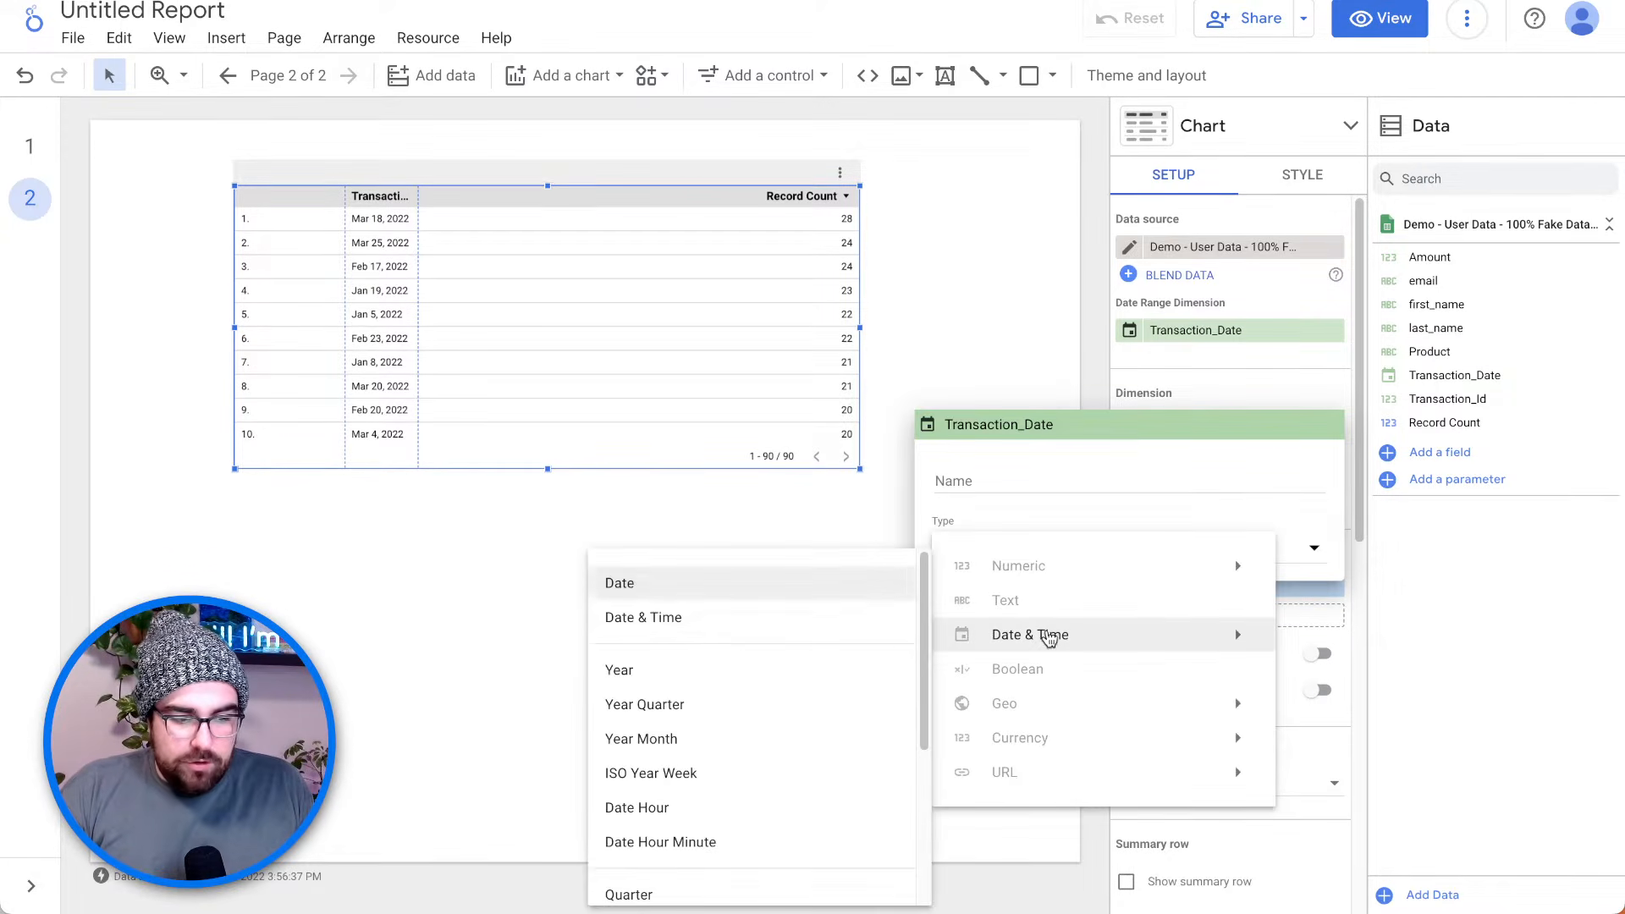
left_click(689, 738)
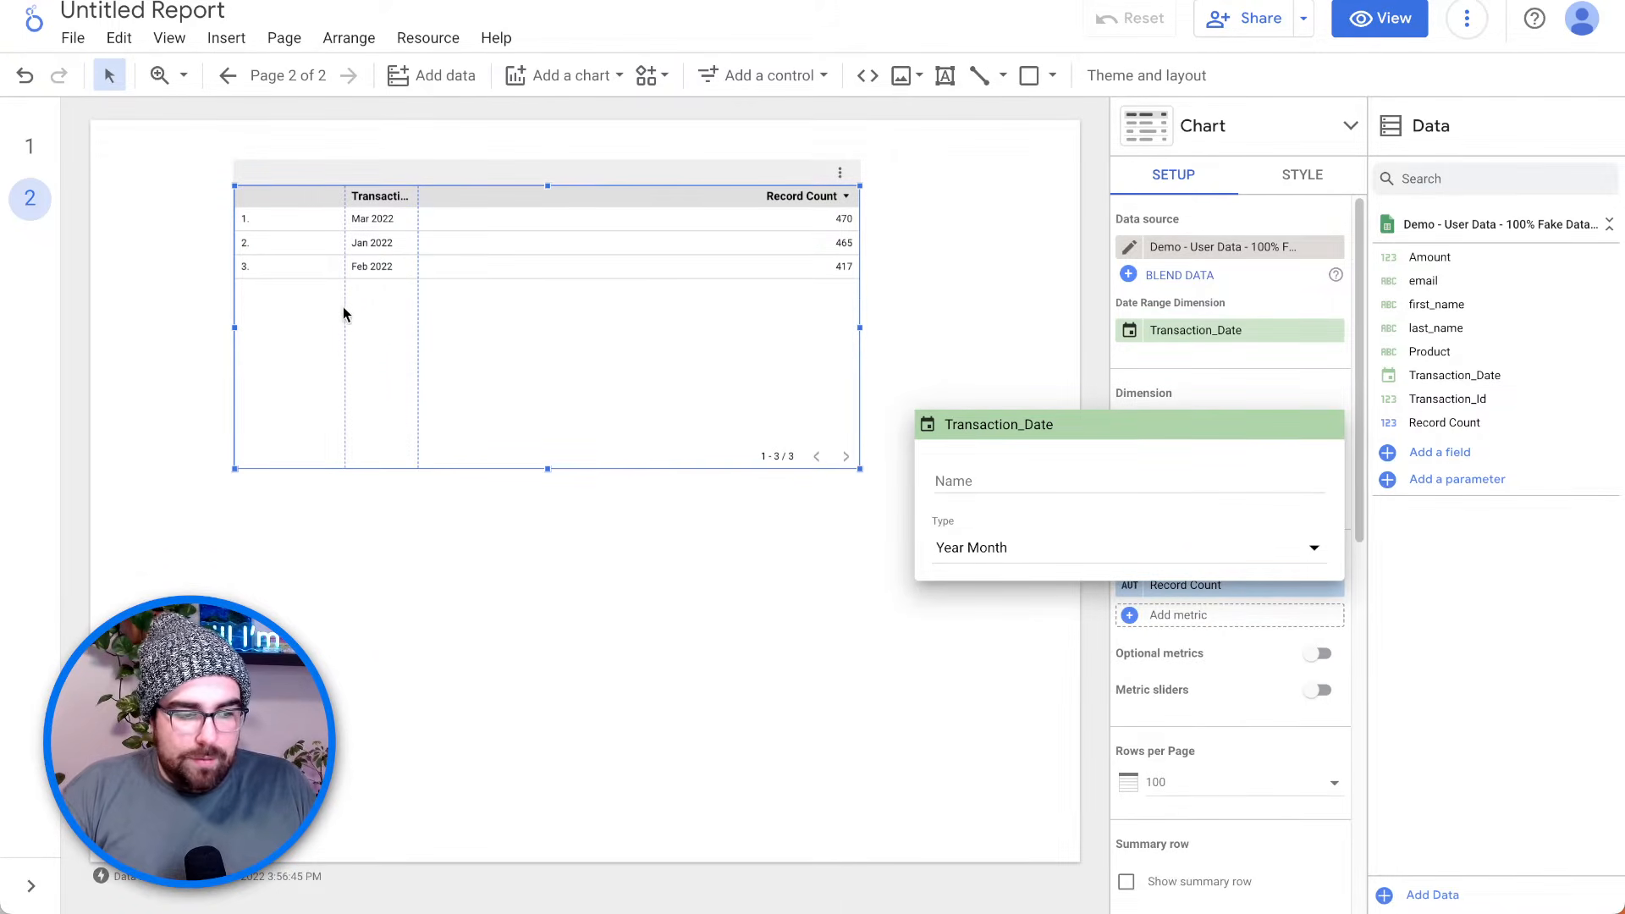
left_click(343, 314)
mouse_move(341, 308)
left_mouse_down()
mouse_move(304, 316)
mouse_move(391, 325)
mouse_move(333, 335)
left_mouse_up()
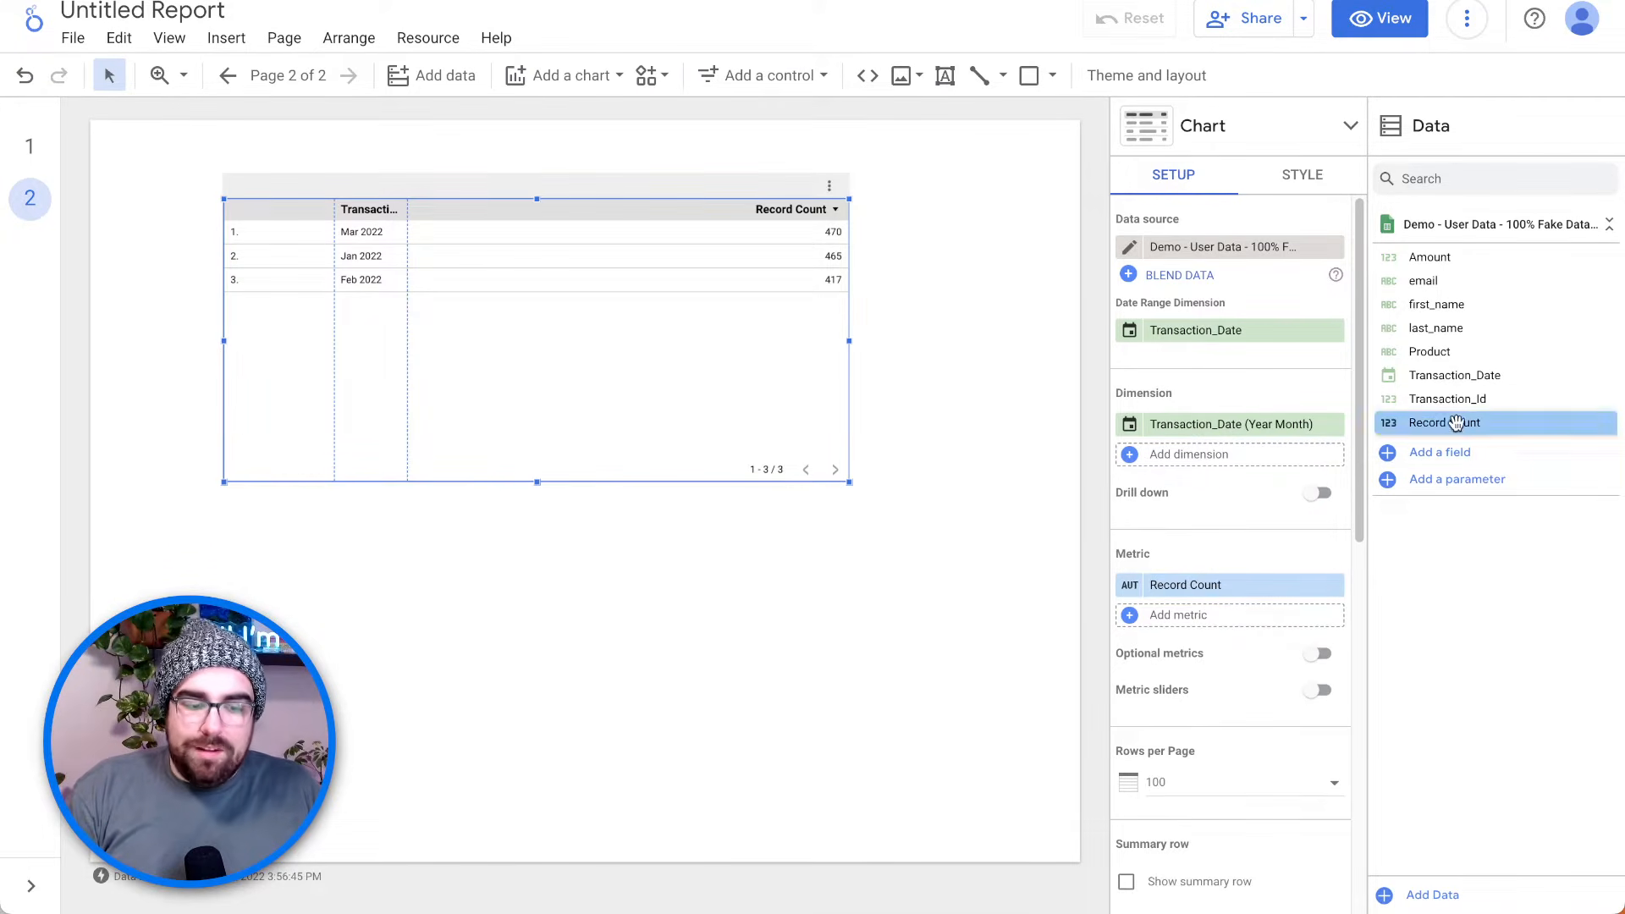
- Set the table's metrics to Transaction_Id with Count Distinct aggregation in place of Record Count, plus Amount as a second metric
left_click_drag(1480, 398, 1209, 609)
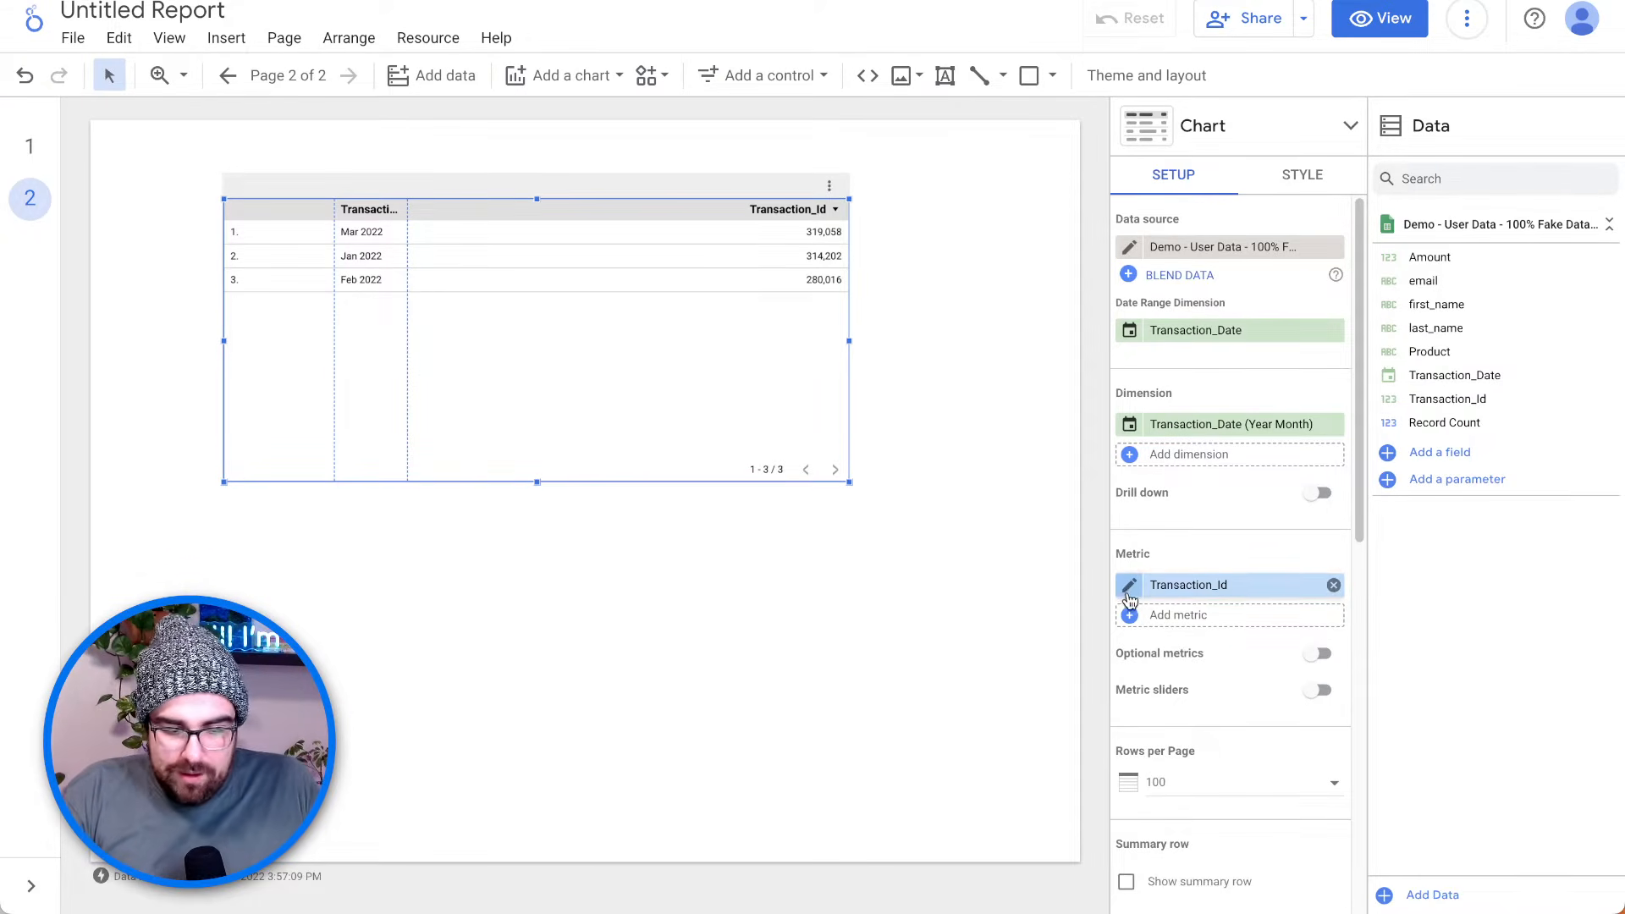
left_click(1130, 590)
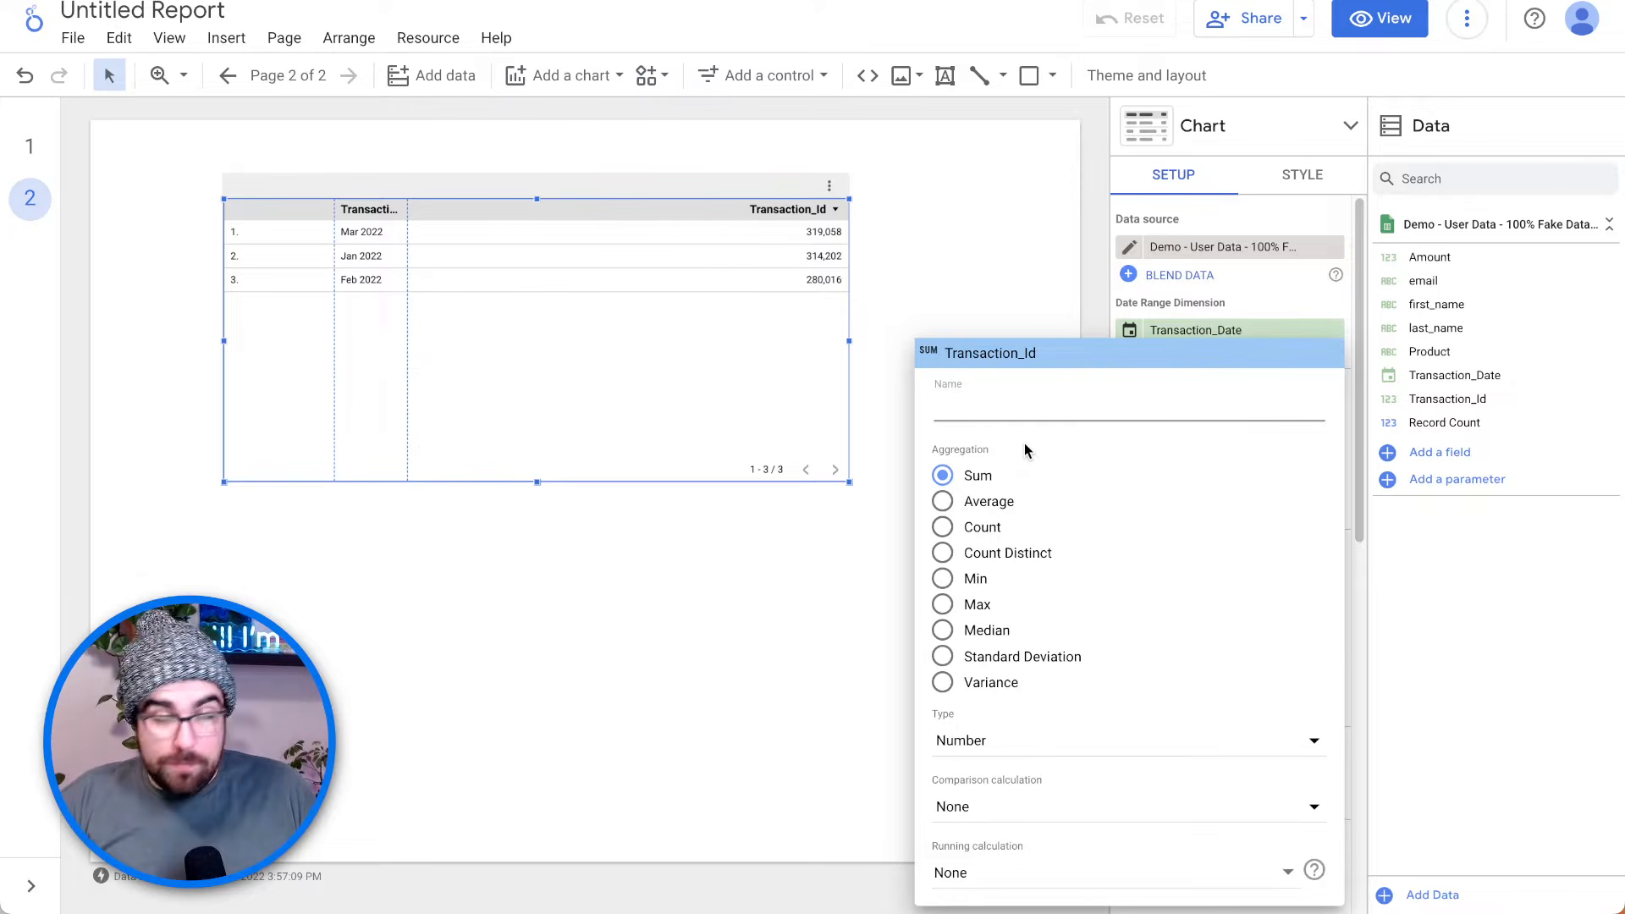
left_click(1030, 556)
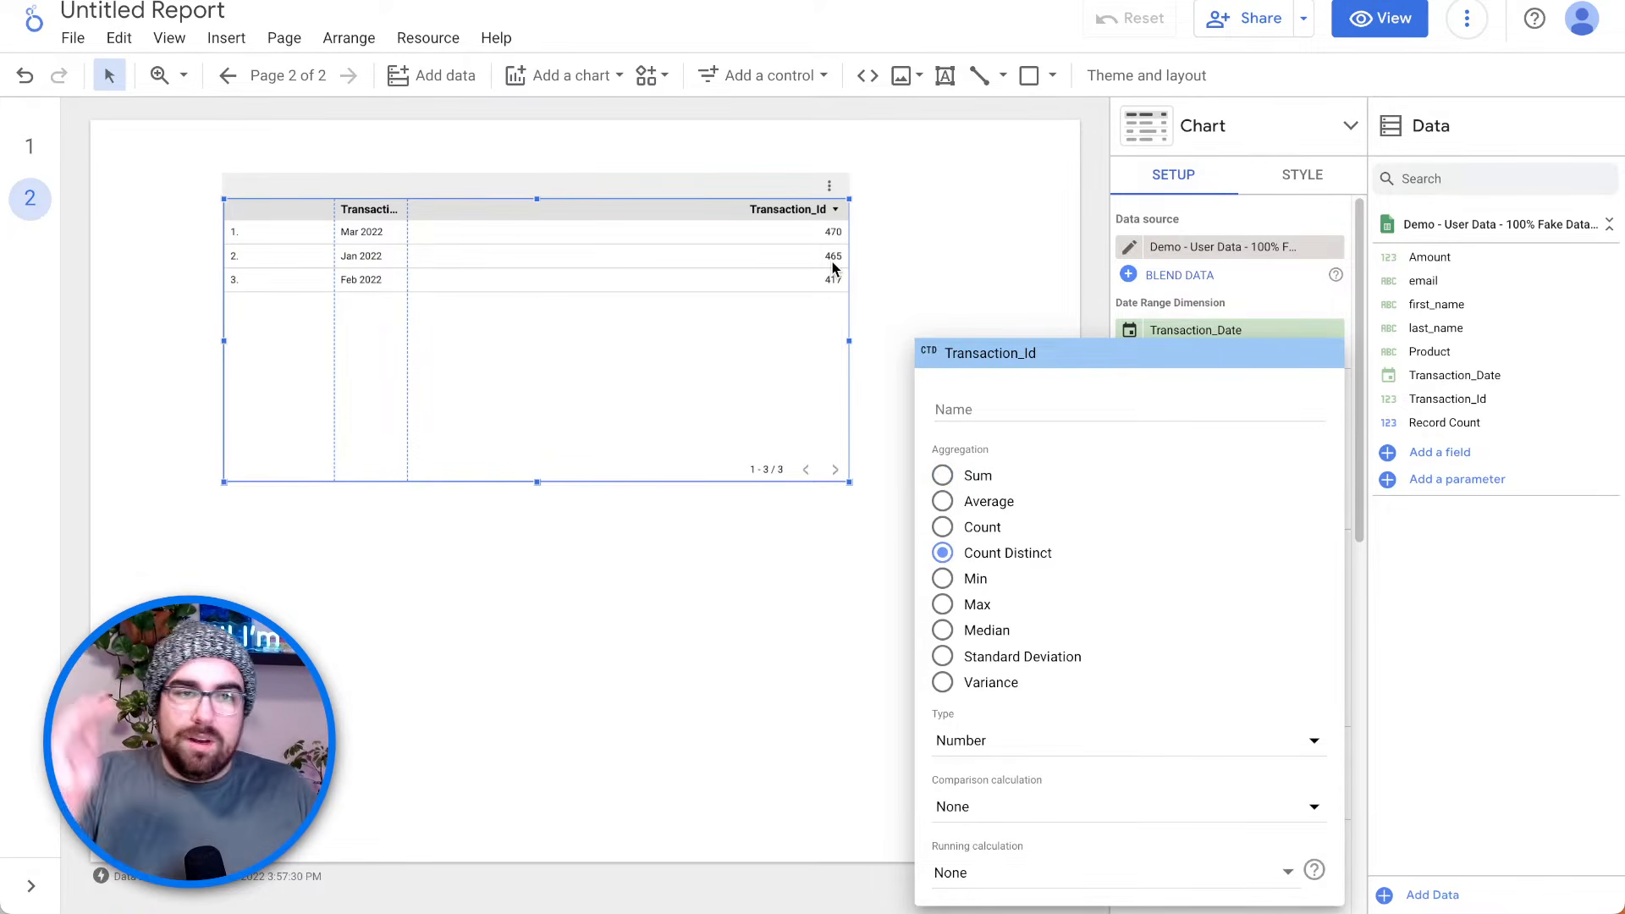
left_click(1055, 226)
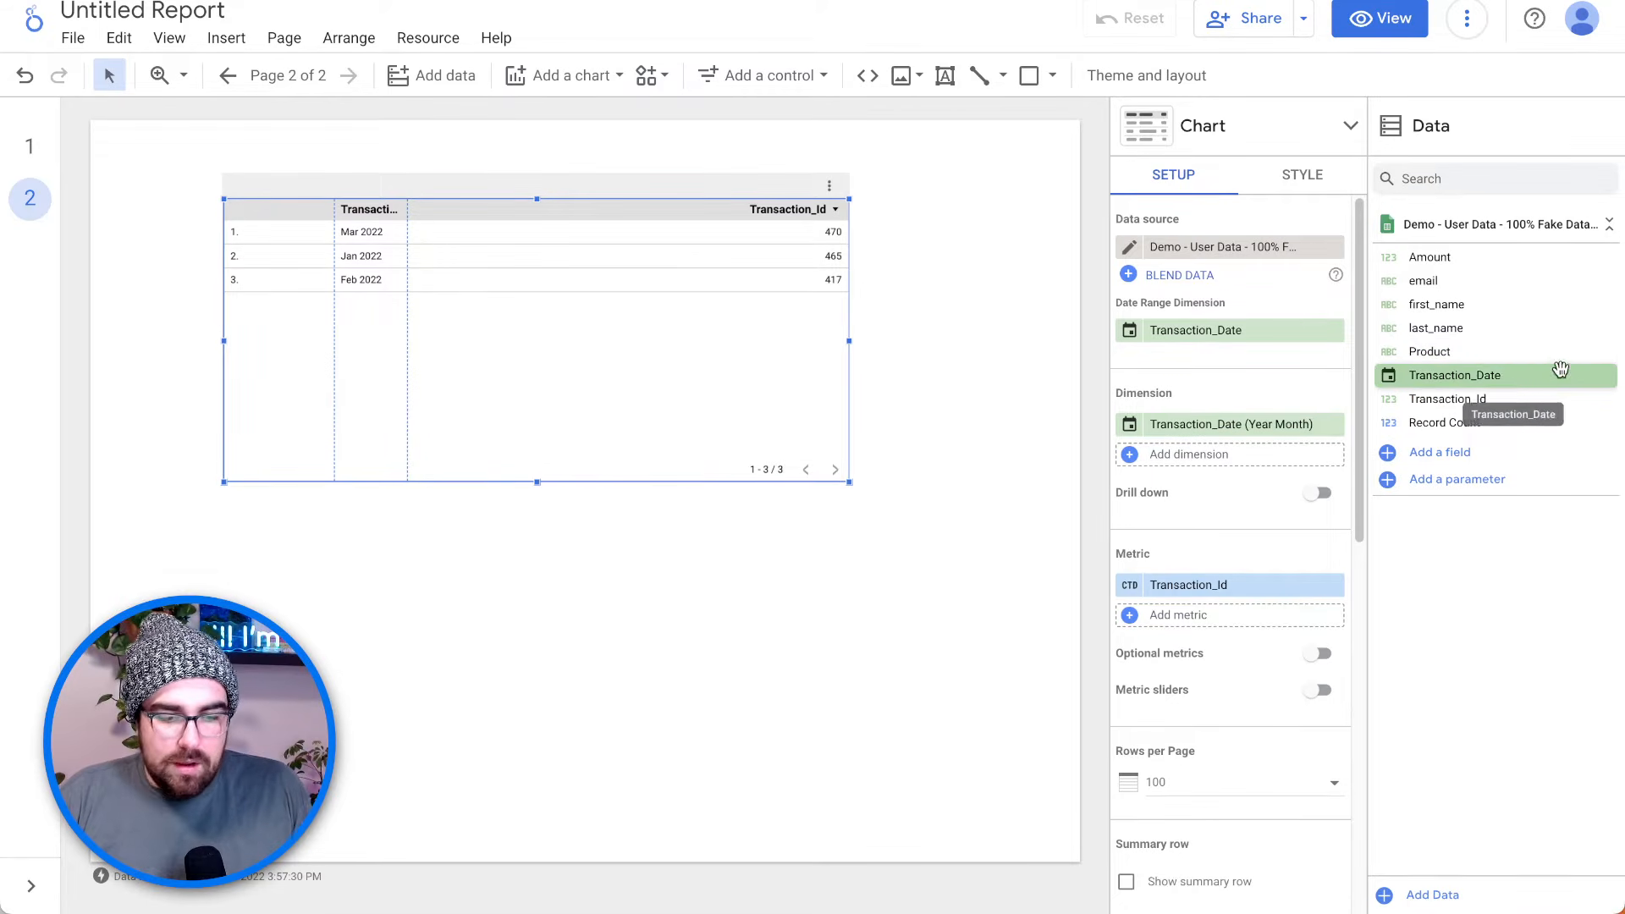
left_click_drag(1470, 258, 1181, 622)
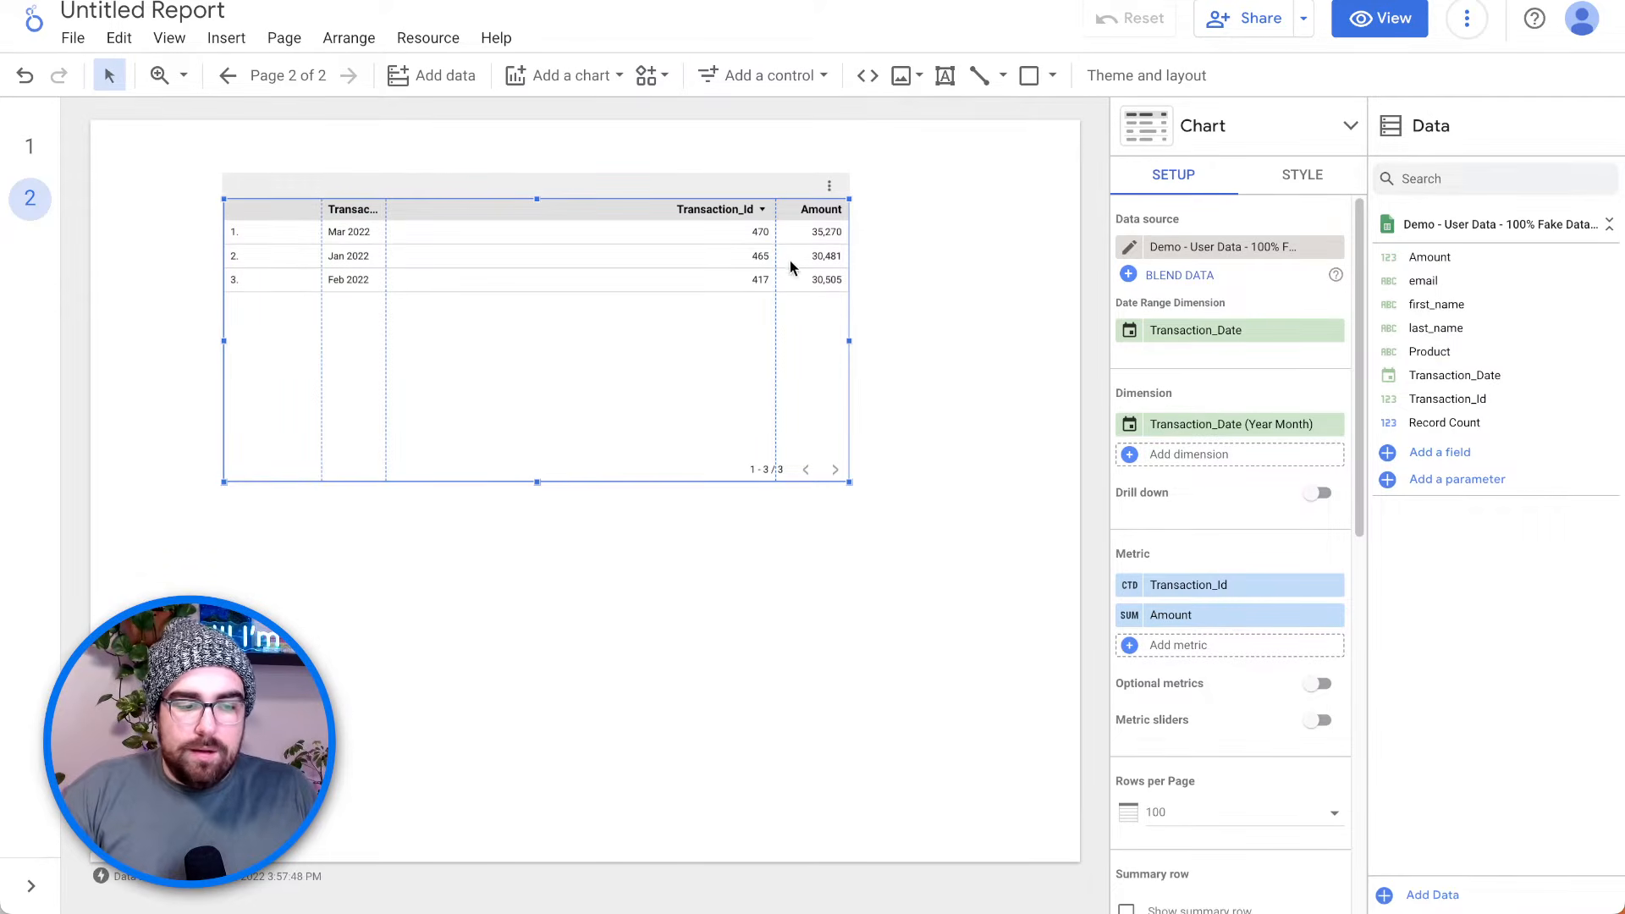
left_click_drag(758, 188, 830, 172)
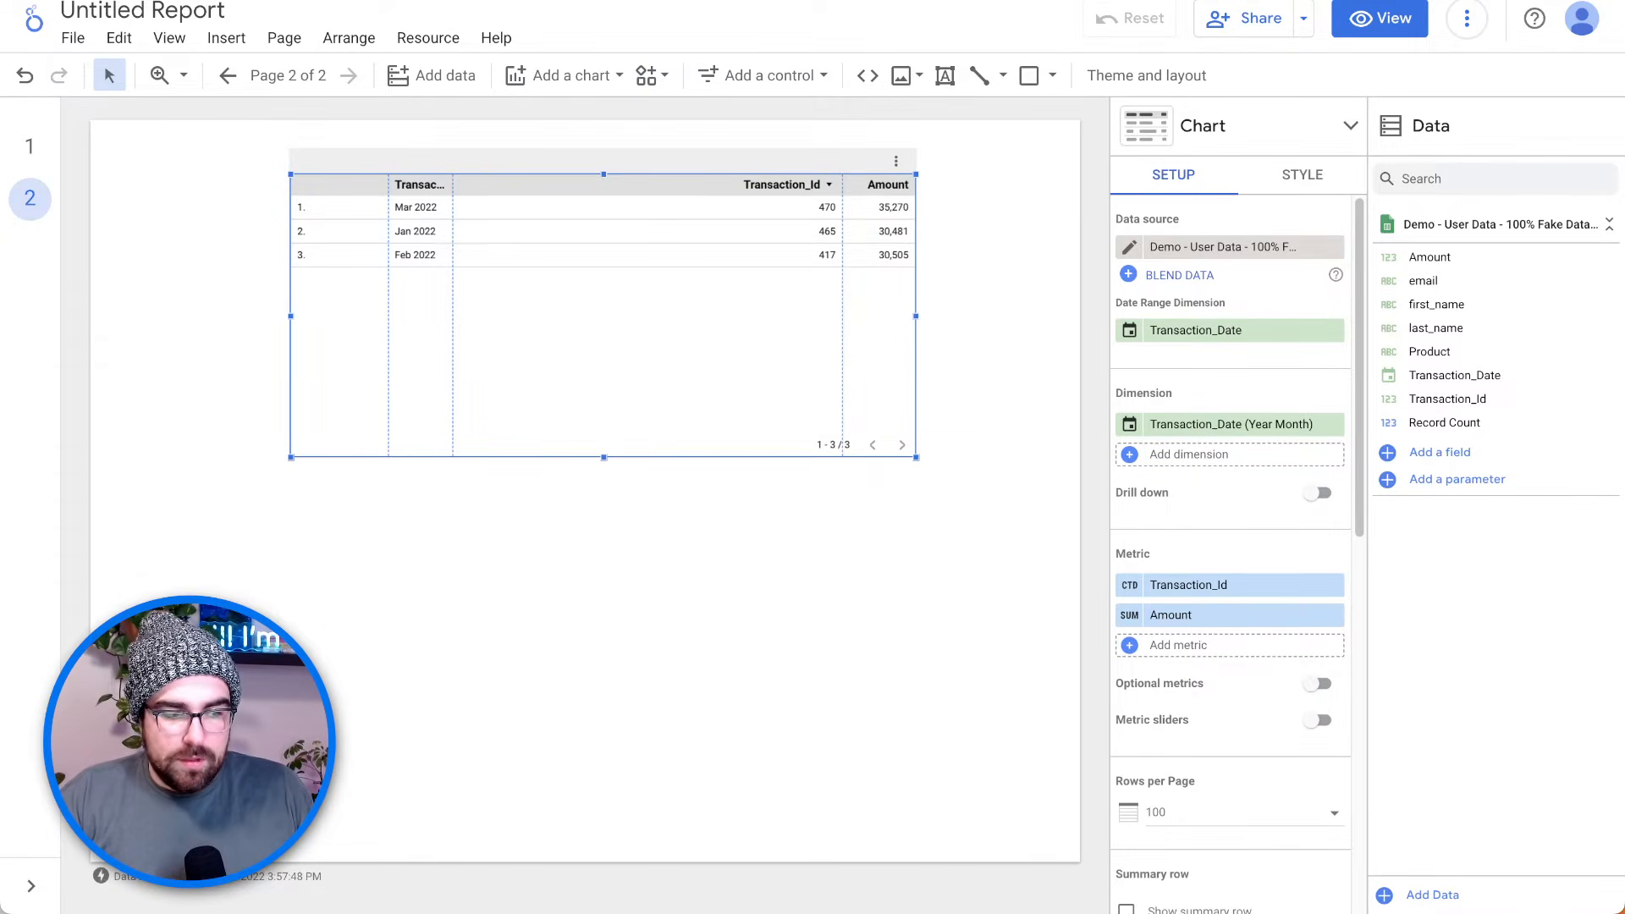
- Switch to the spreadsheet and apply the Currency number format to the whole Amount column
key("ctrl+Tab")
left_click(725, 214)
left_click_drag(712, 180, 715, 549)
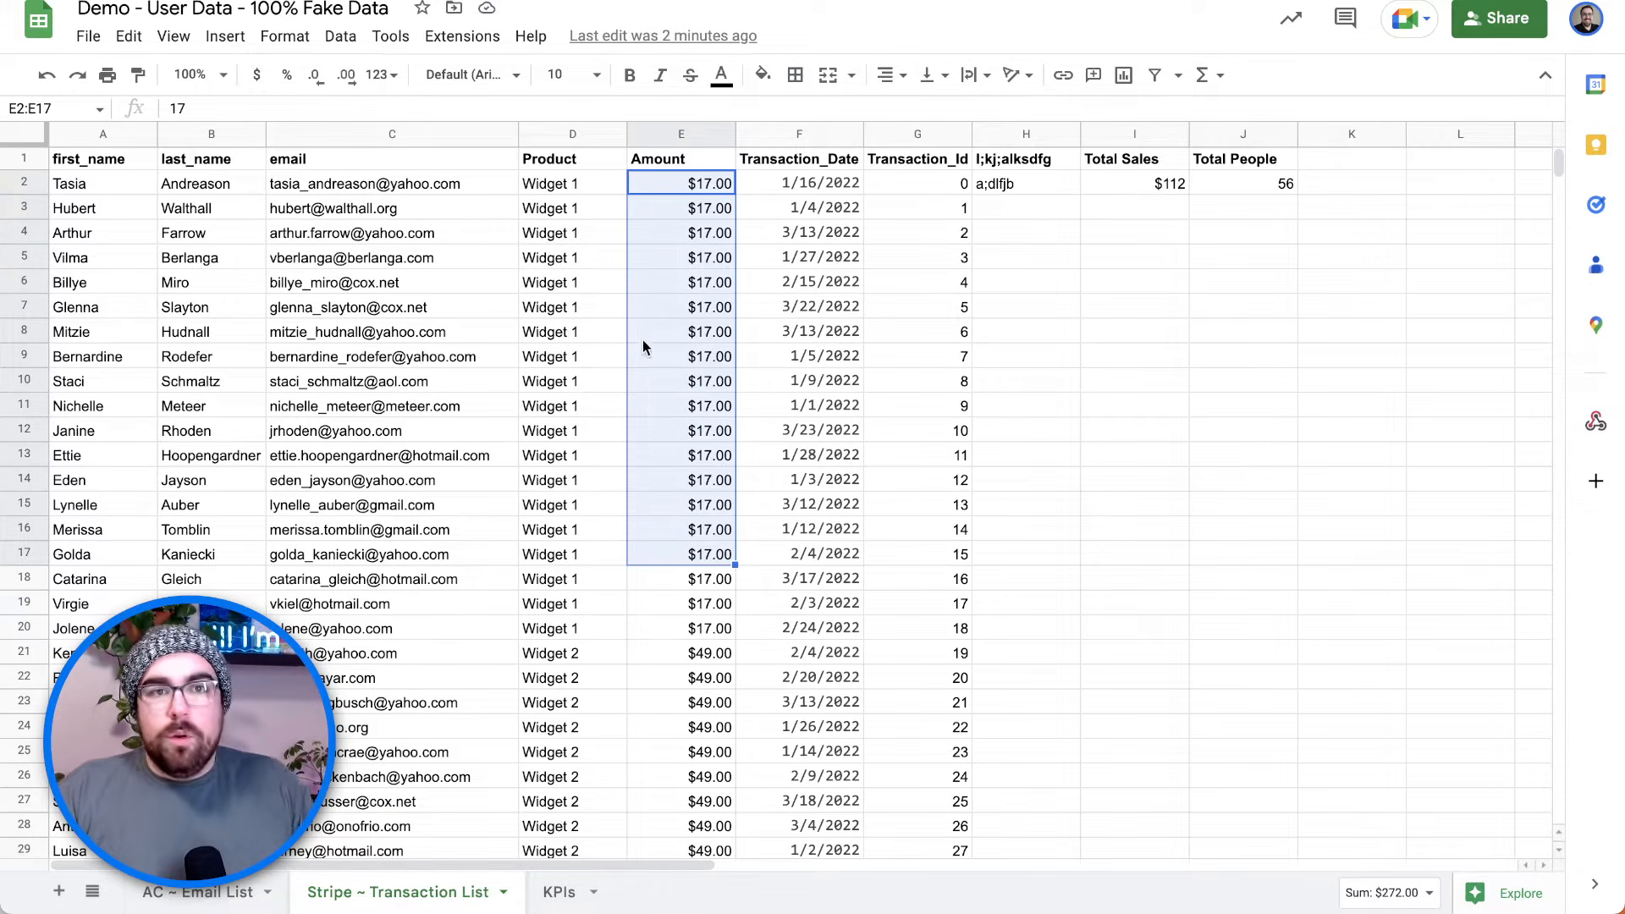
left_click(677, 134)
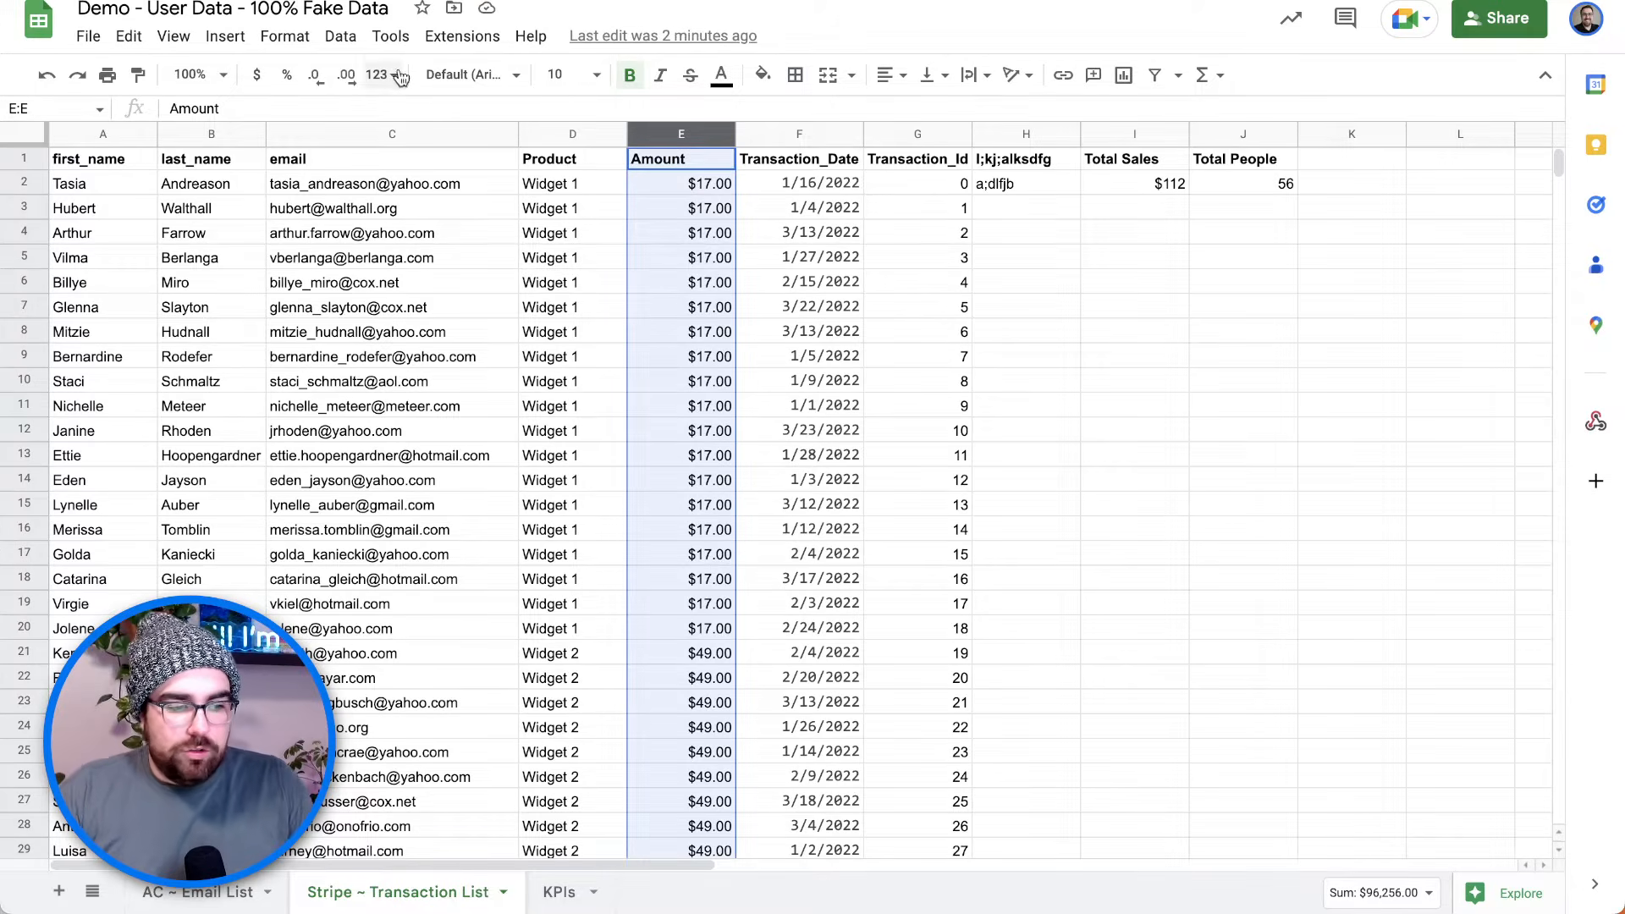
left_click(341, 42)
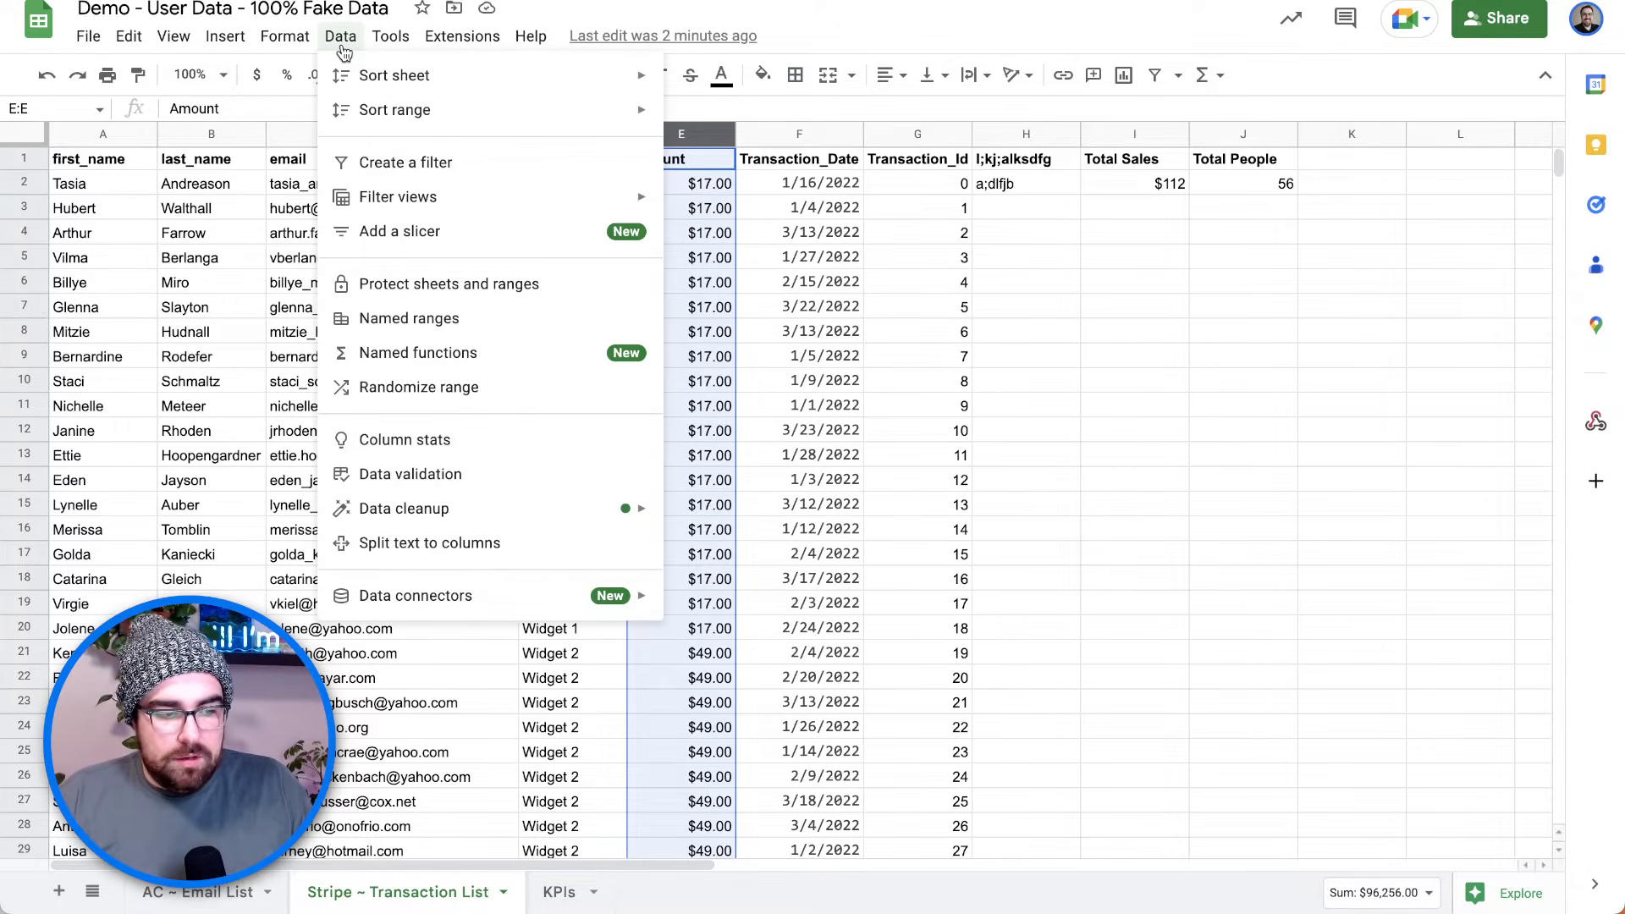
mouse_move(285, 37)
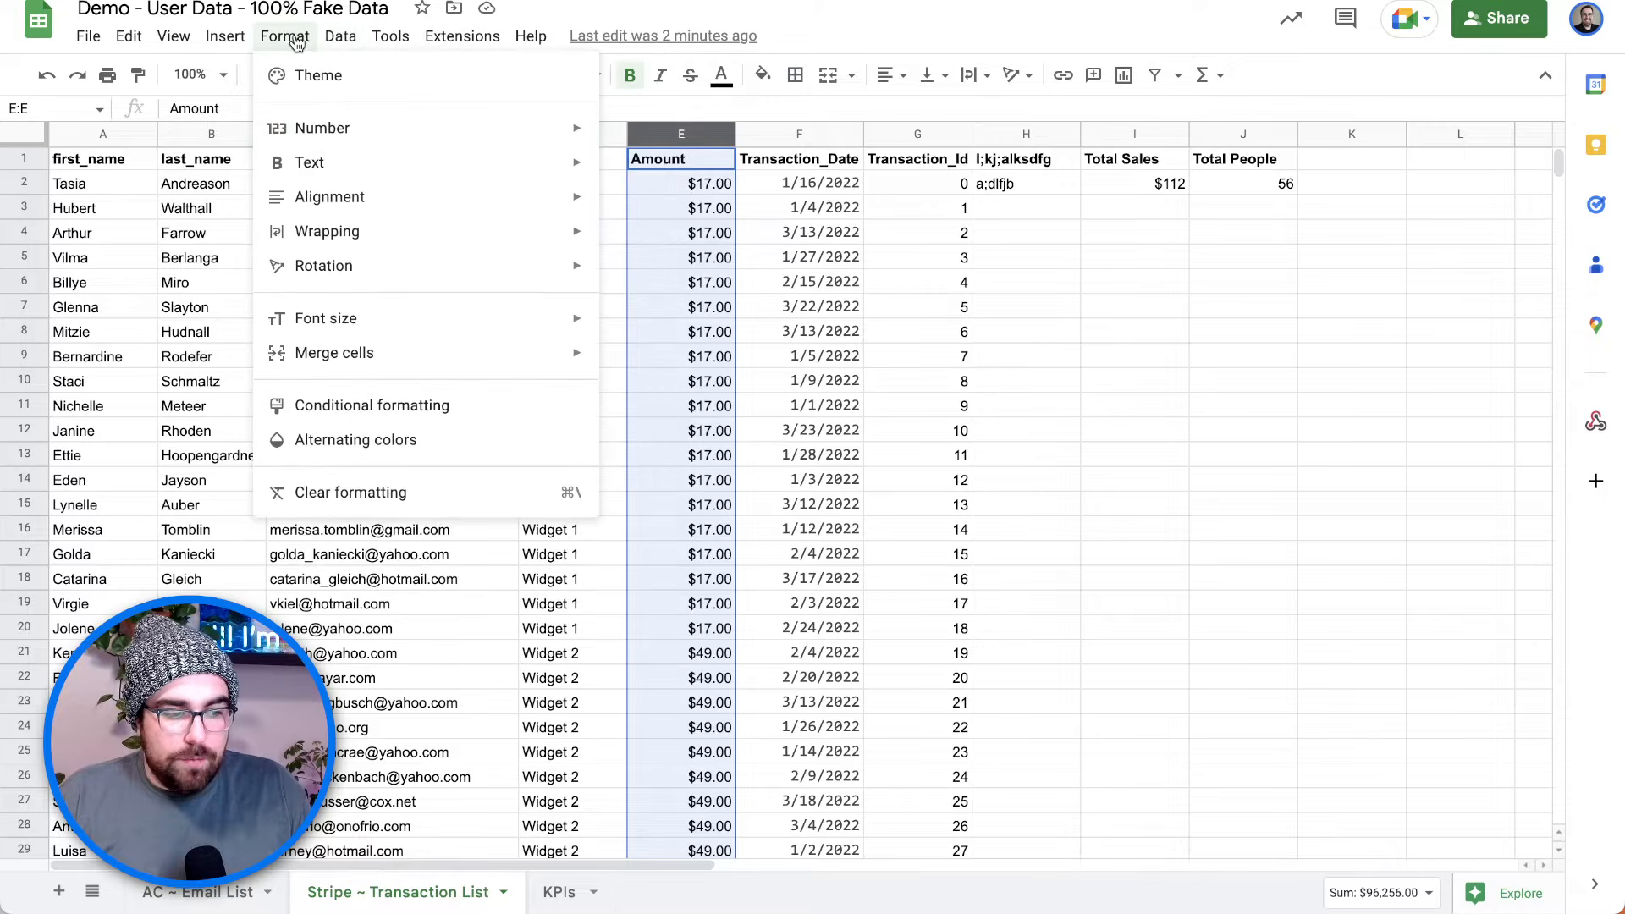
mouse_move(309, 128)
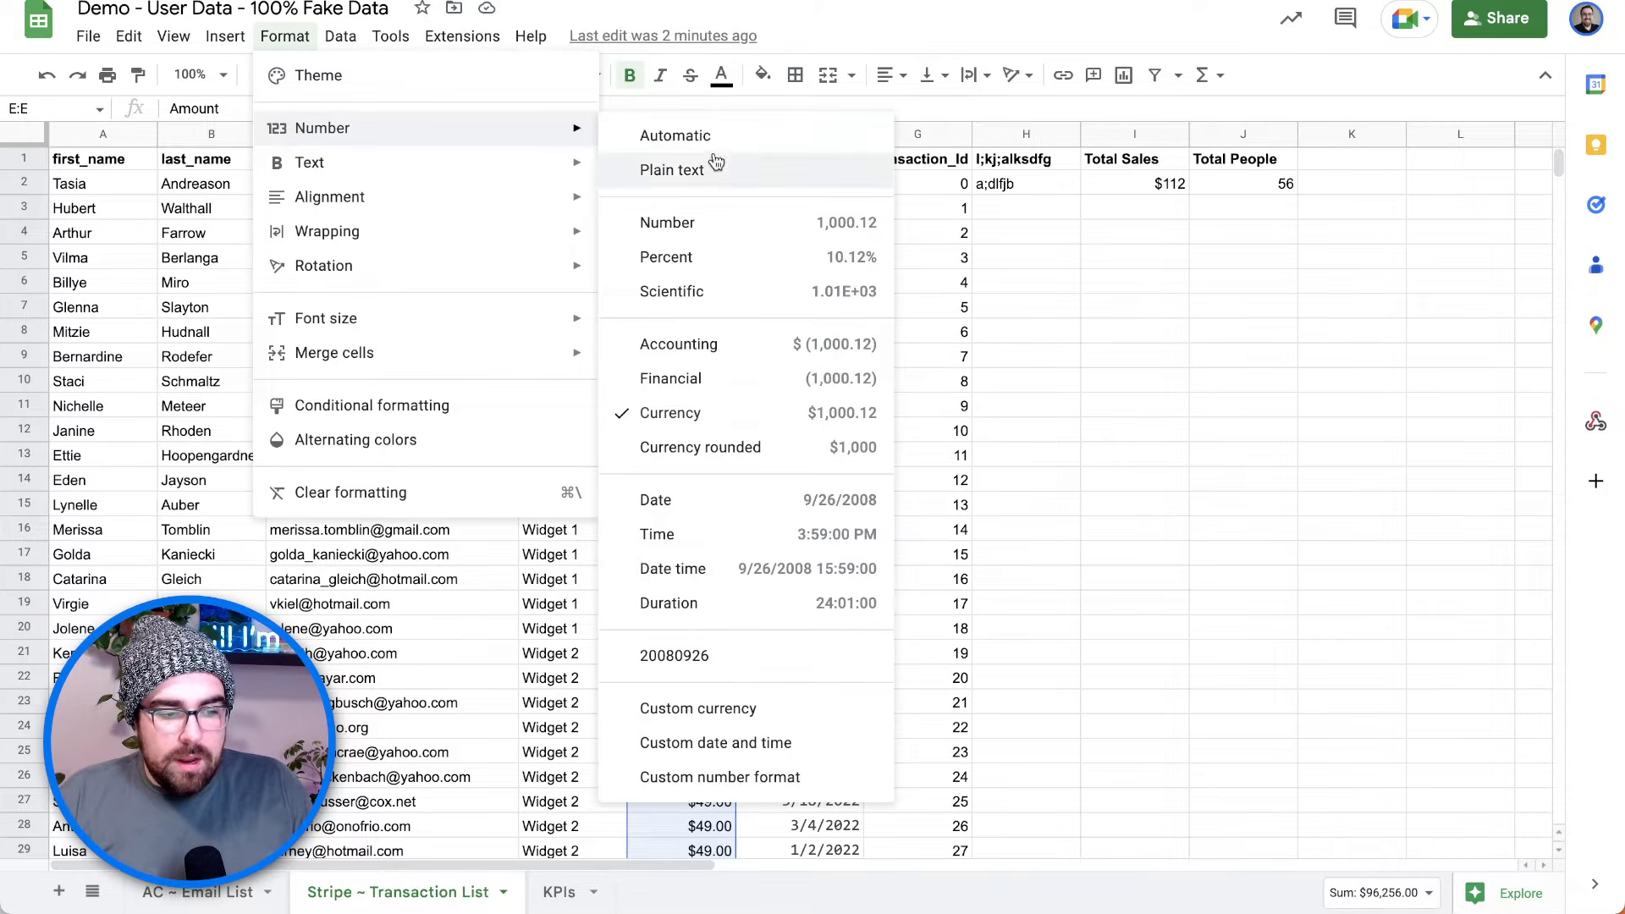
left_click(744, 412)
left_click(814, 399)
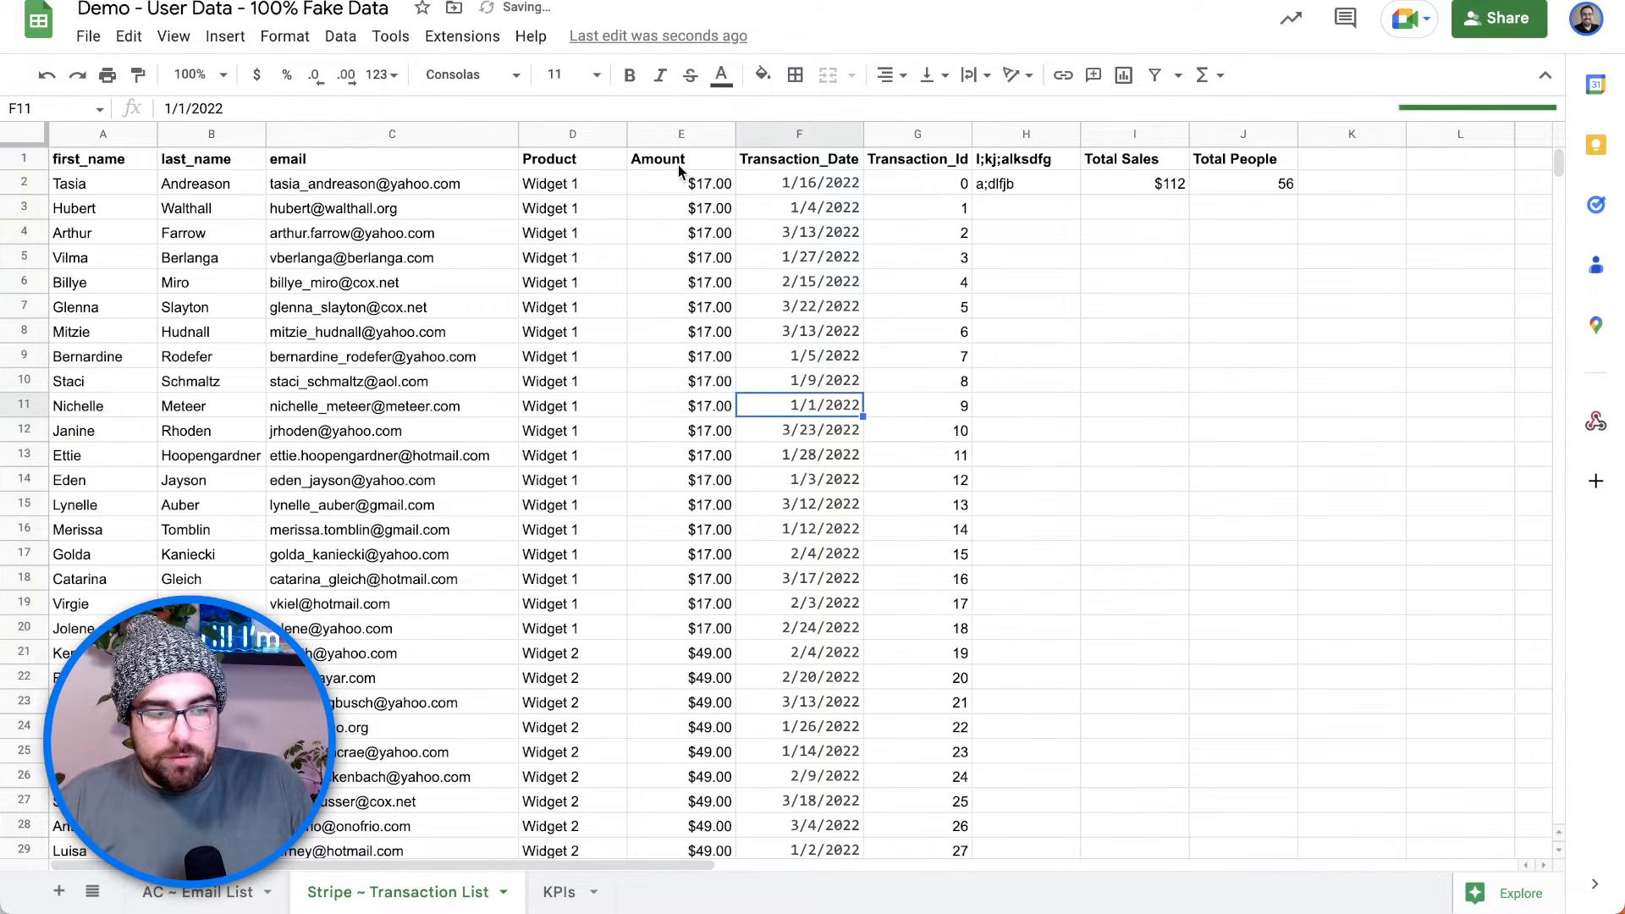
left_click_drag(681, 159, 686, 532)
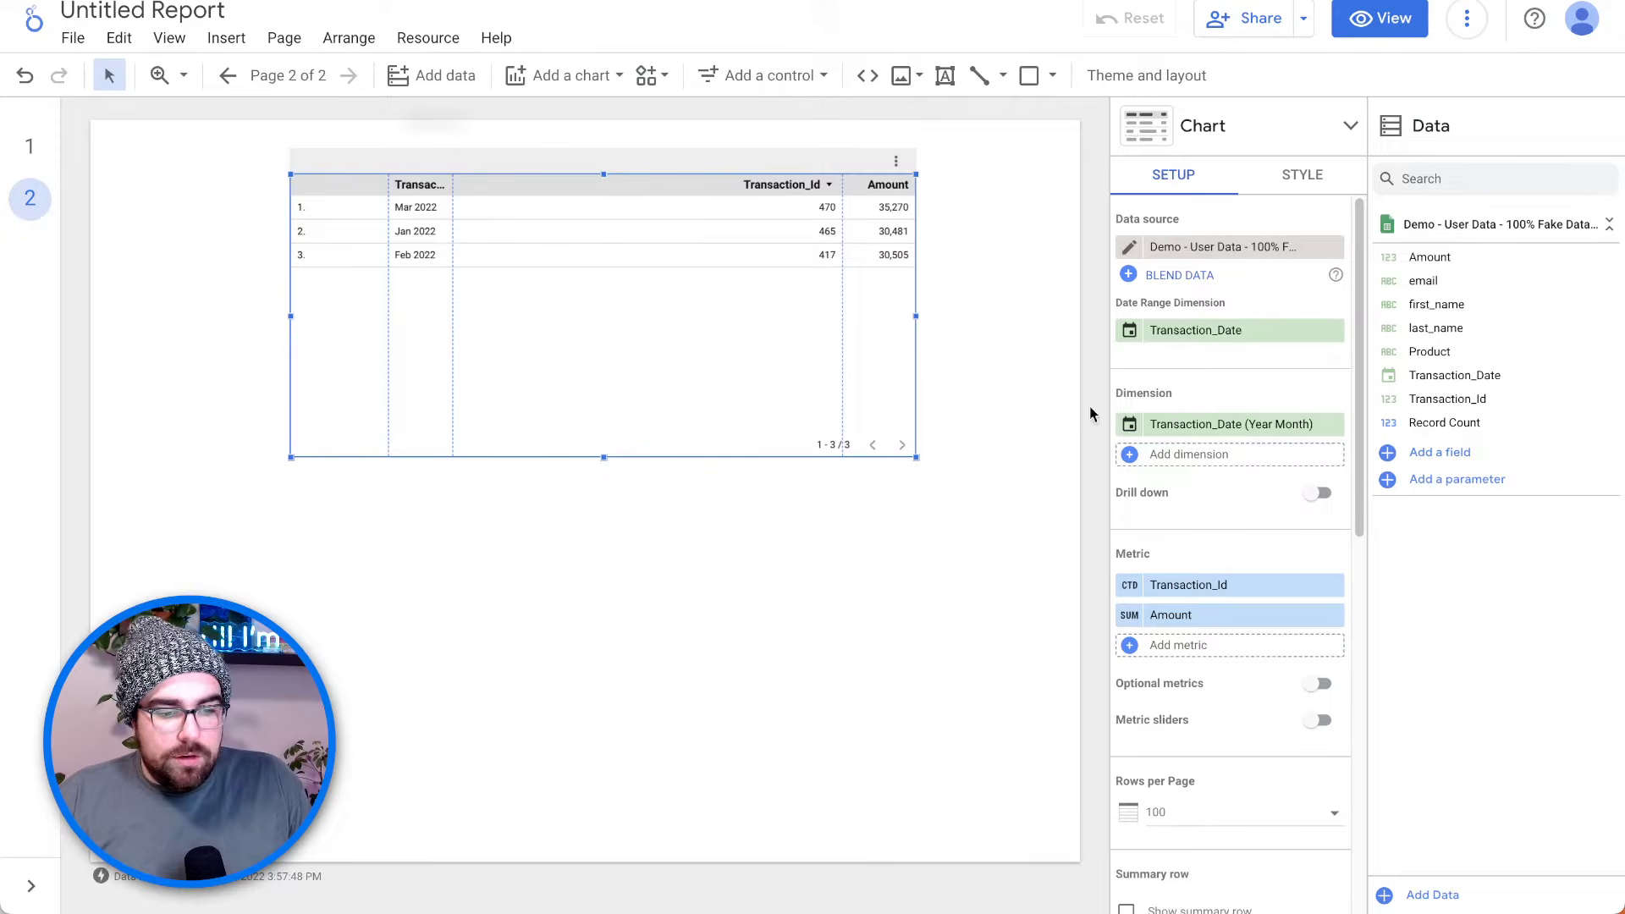
- Check the report's data source for connection changes by reconnecting the Stripe ~ Transaction List worksheet with range A1:G, and return to the report
left_click(1128, 247)
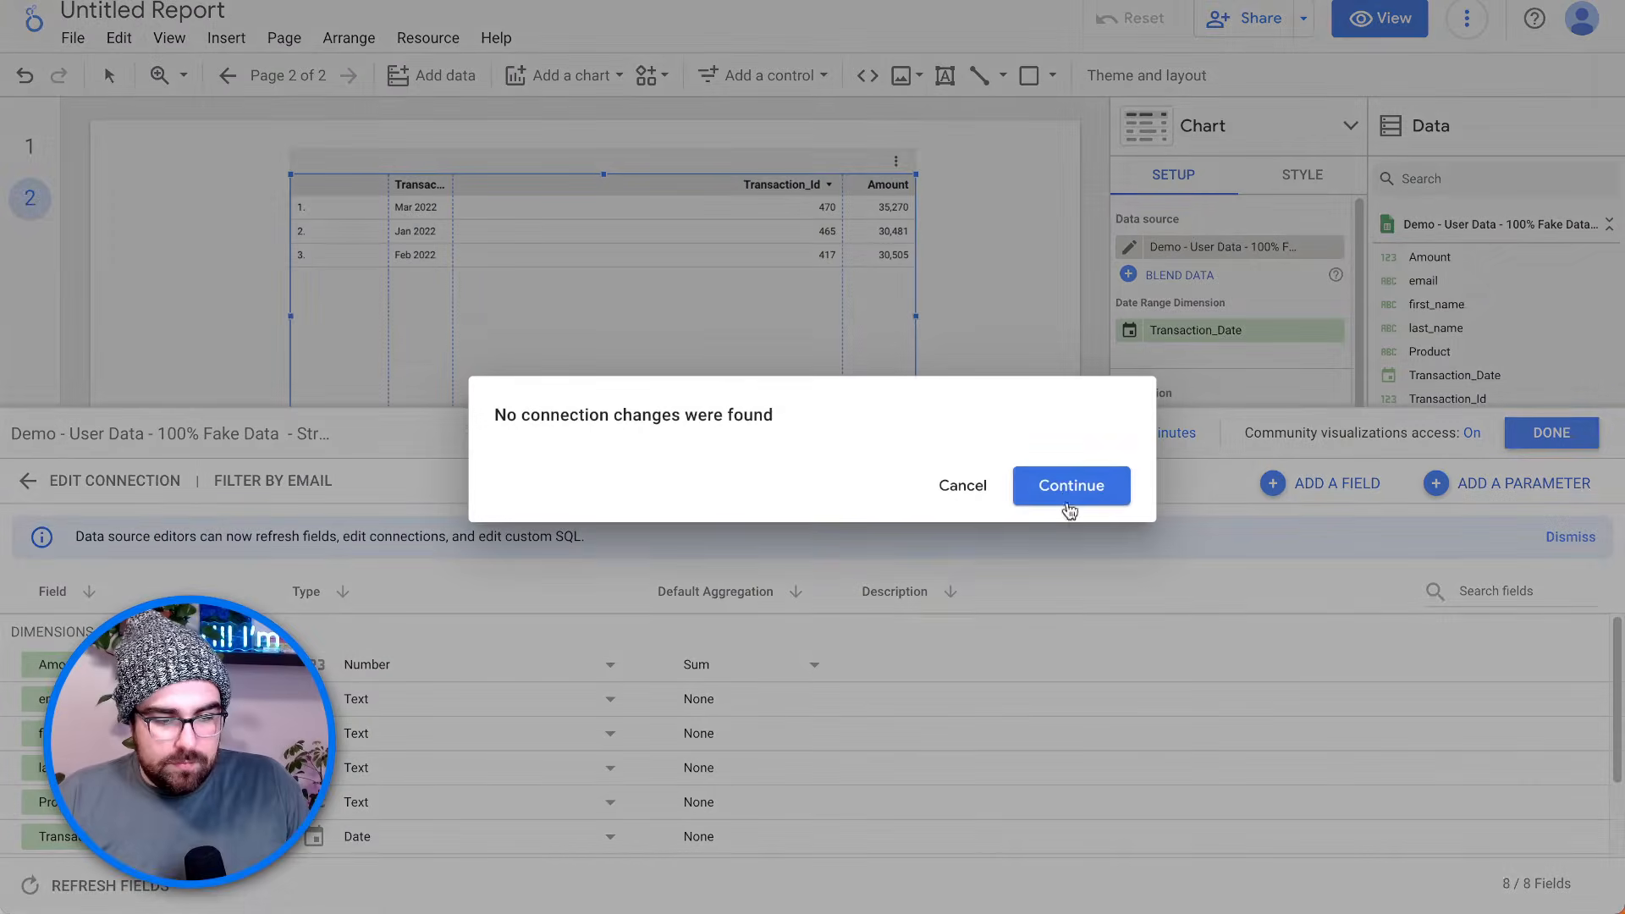
left_click(1065, 499)
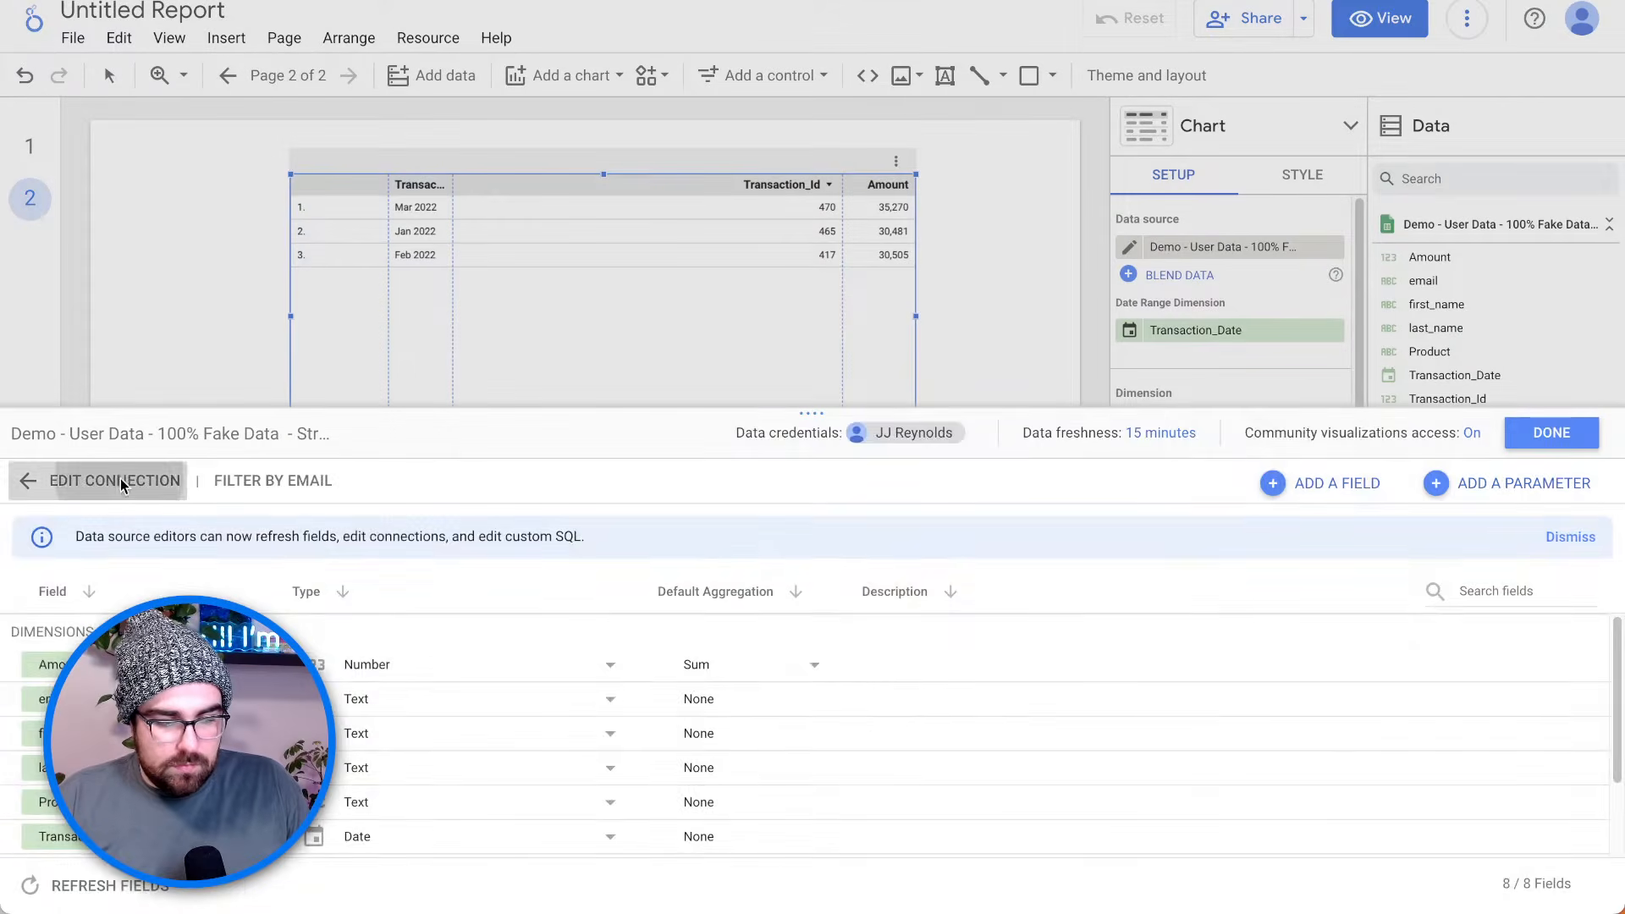
left_click(114, 480)
left_click(1582, 432)
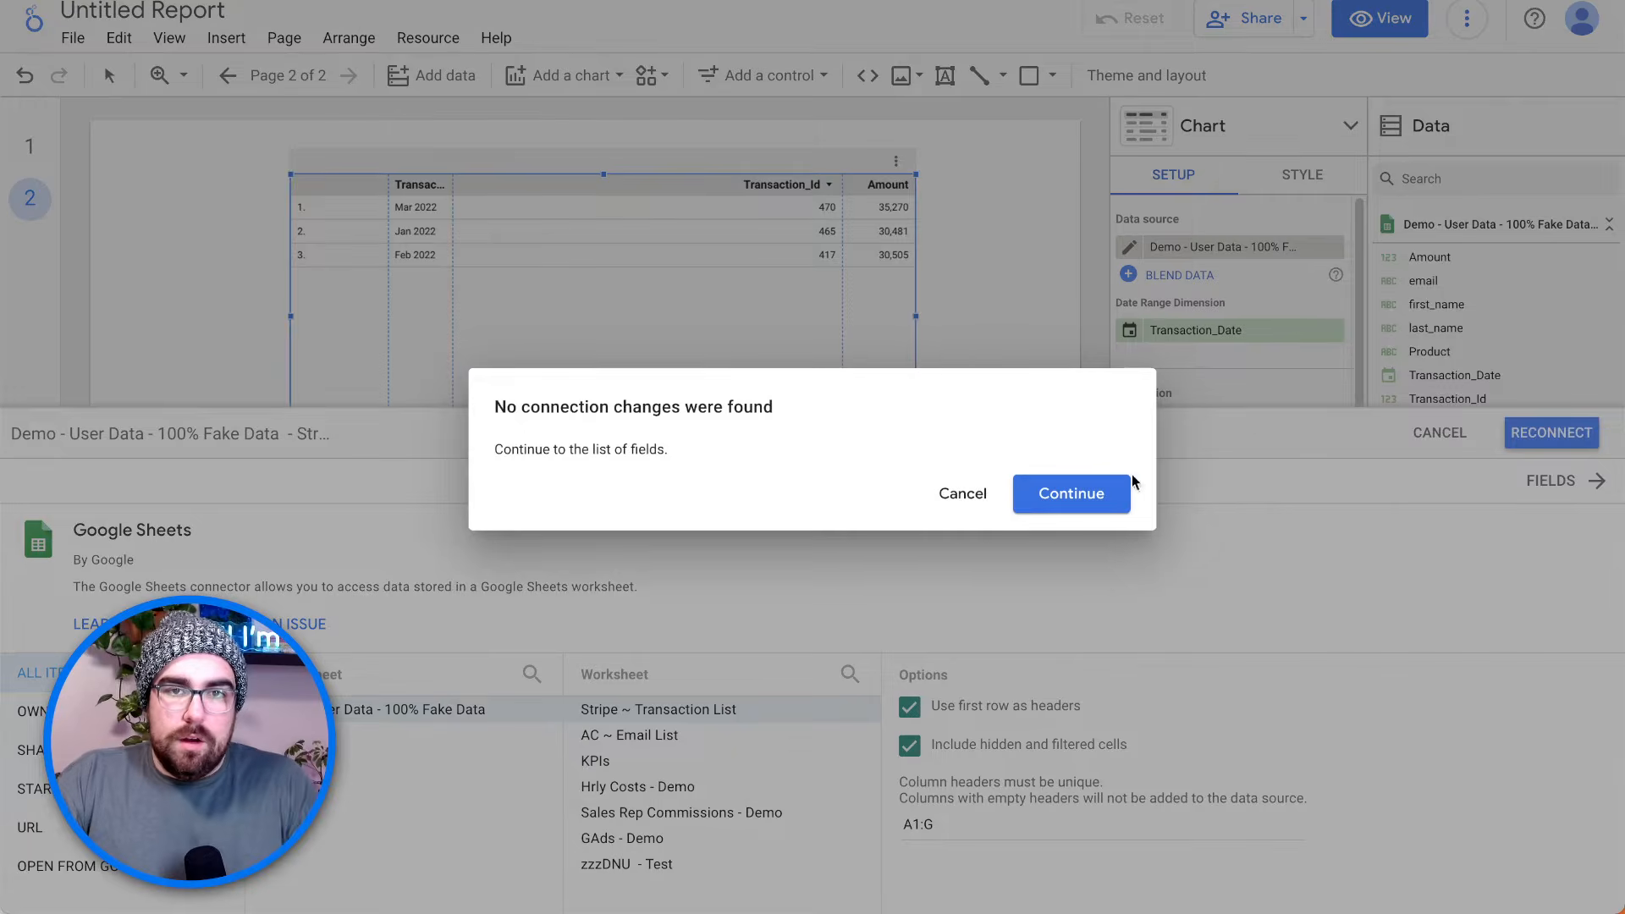
left_click(1081, 492)
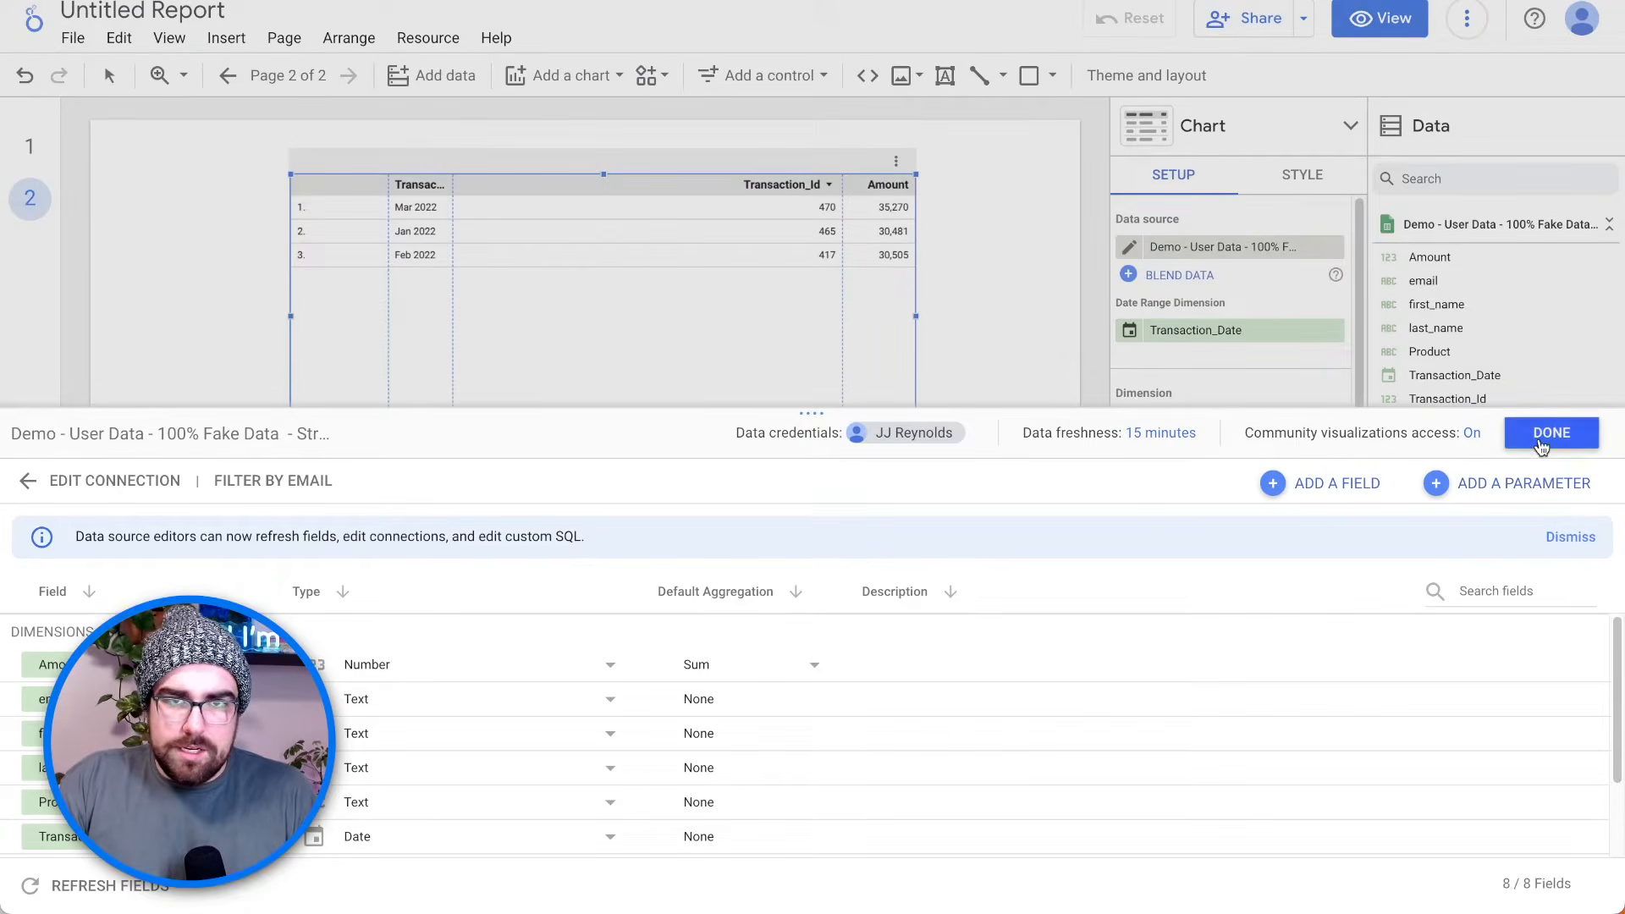
left_click(1540, 433)
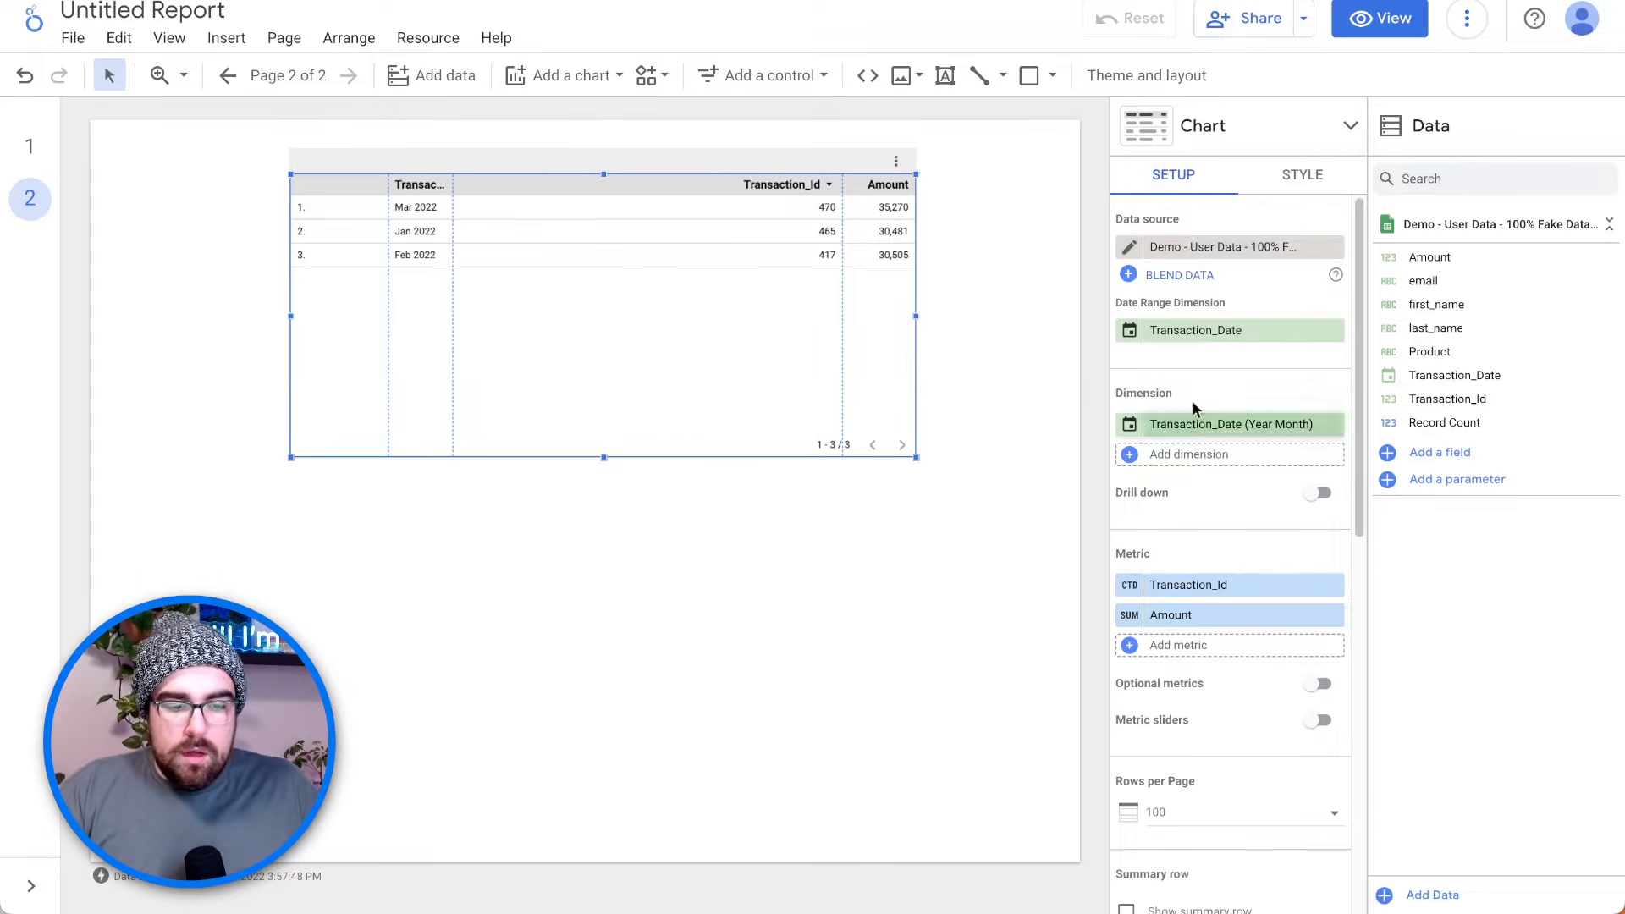
- Set the Amount field's type to Currency (USD - US Dollar) in the table's data source and return to the report
left_click(1128, 247)
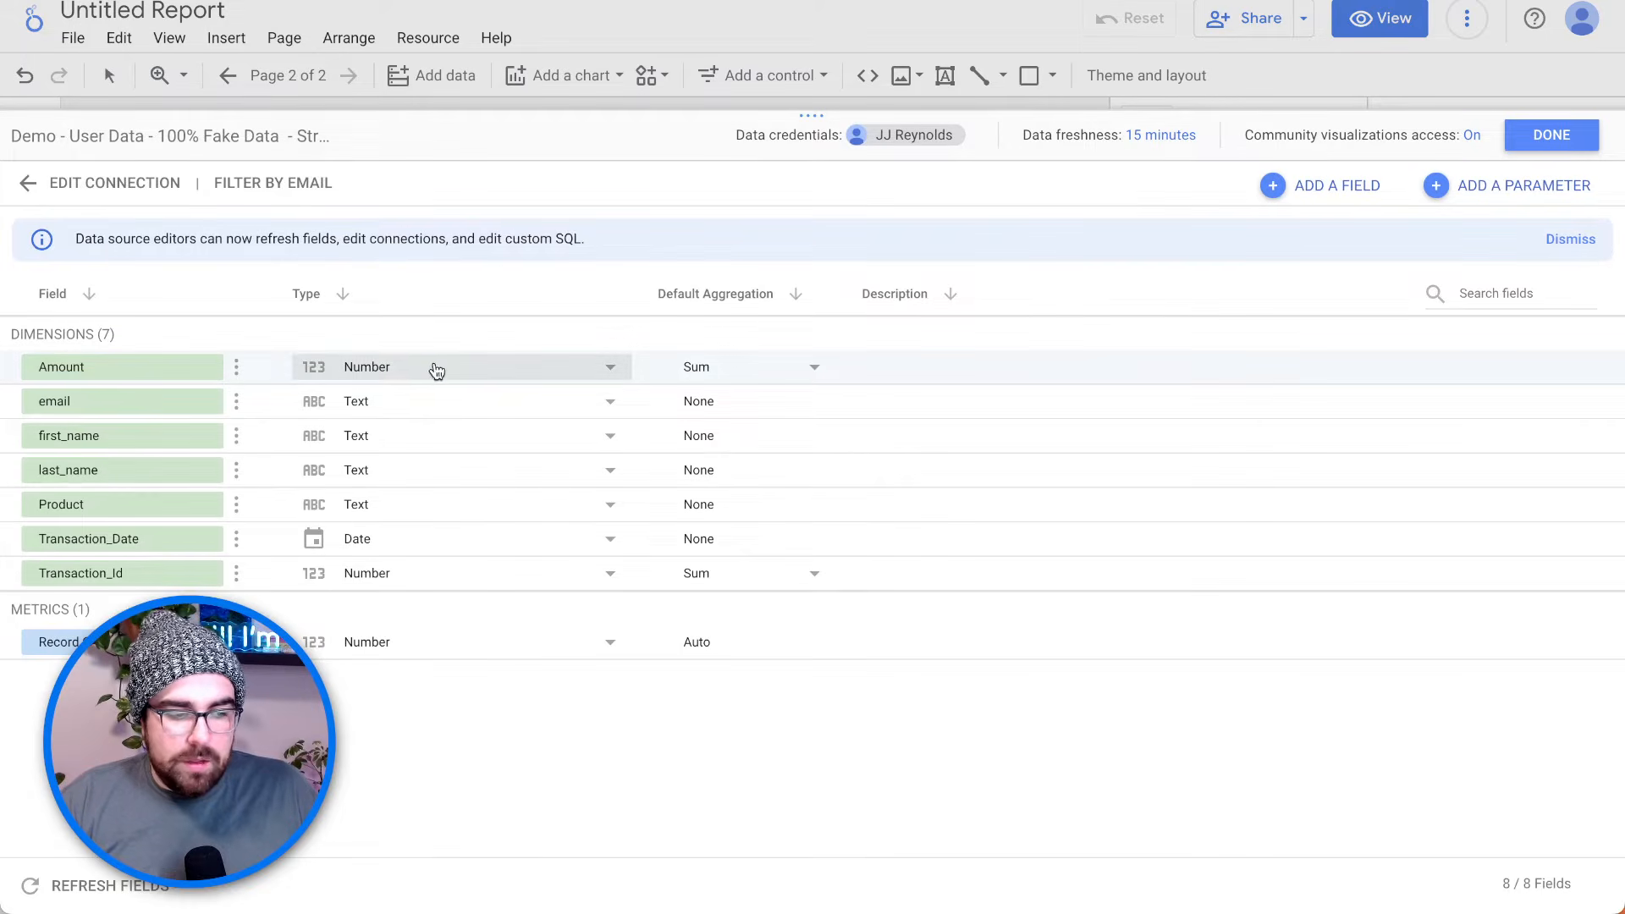
left_click(380, 367)
mouse_move(419, 414)
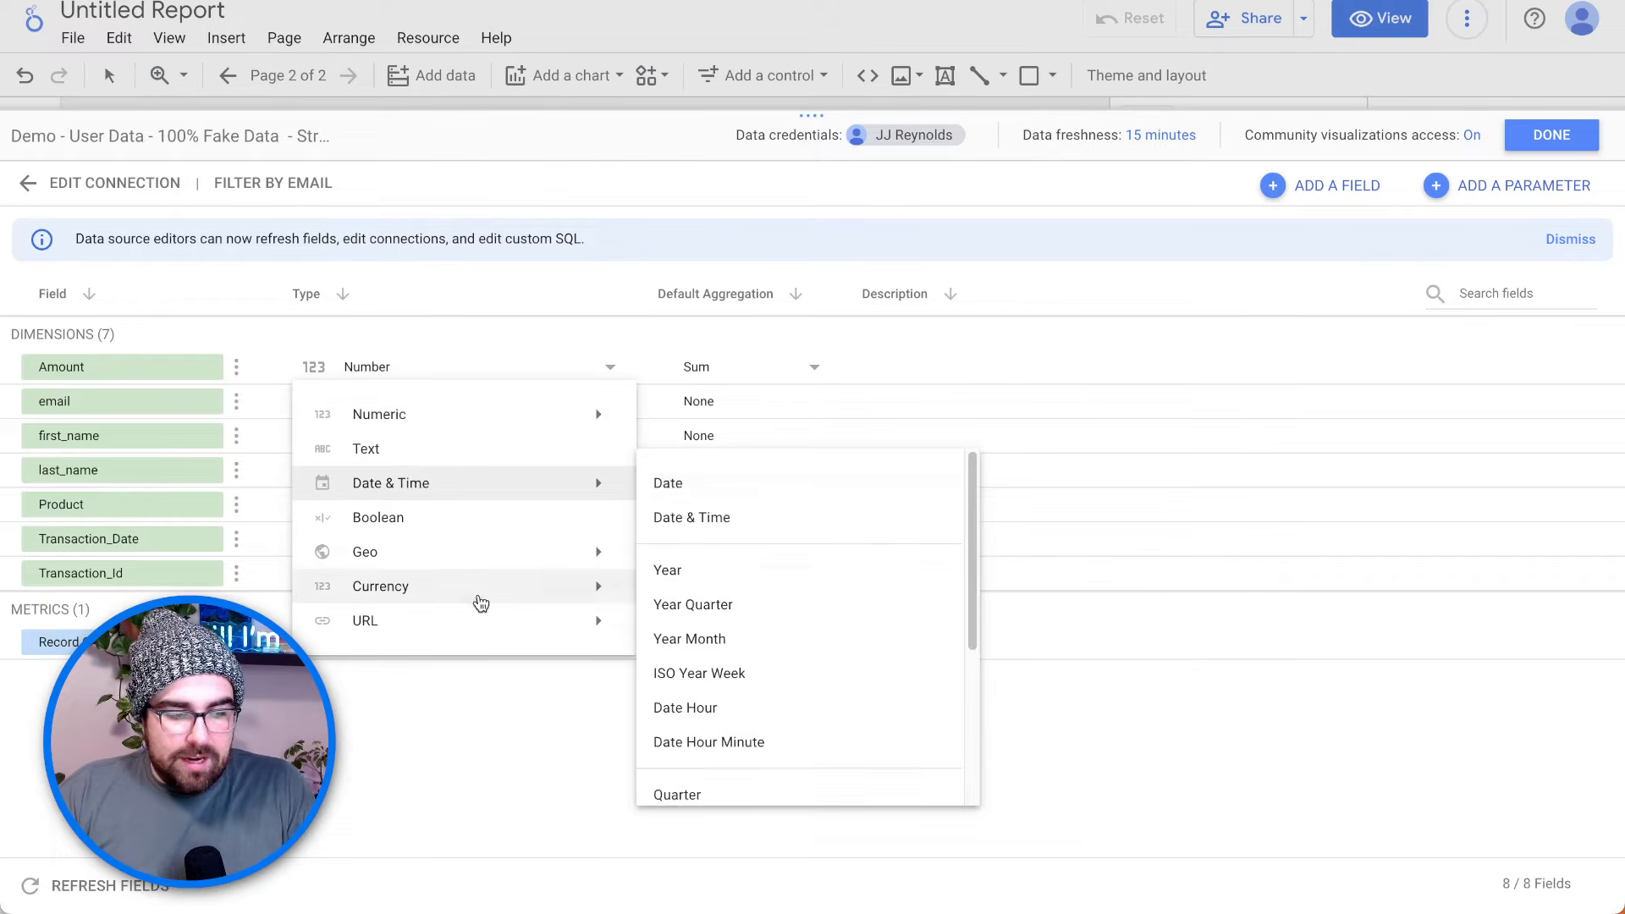
mouse_move(474, 602)
left_click(733, 594)
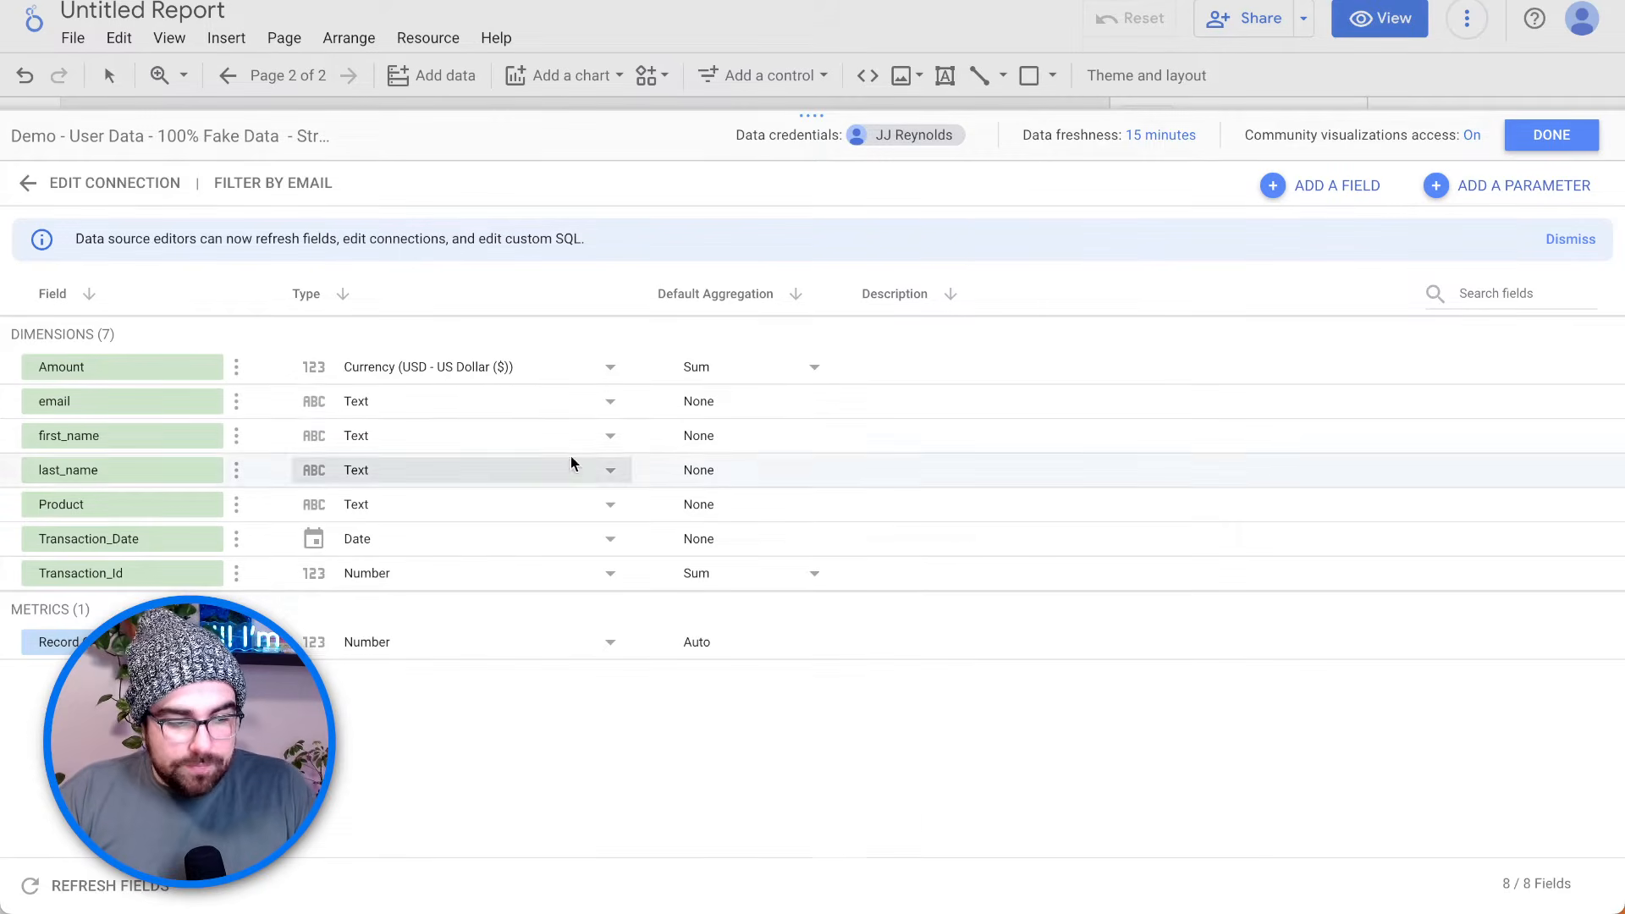
left_click(1555, 134)
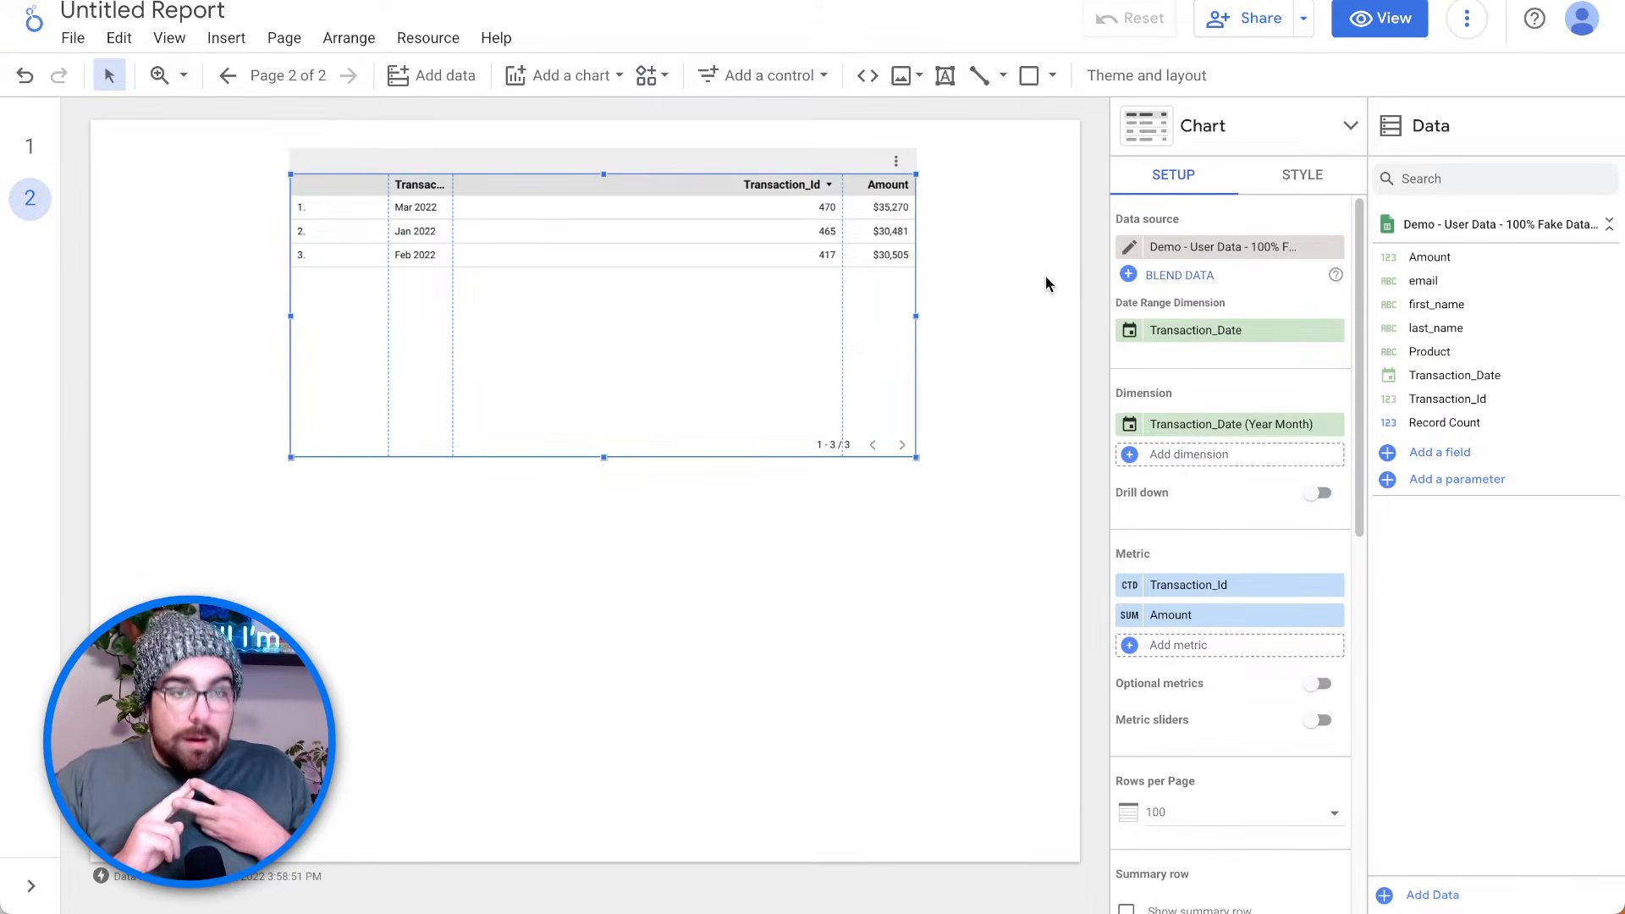
- Create a new calculated metric field for the table with the formula COUNT_DISTINCT(email)
left_click(1206, 649)
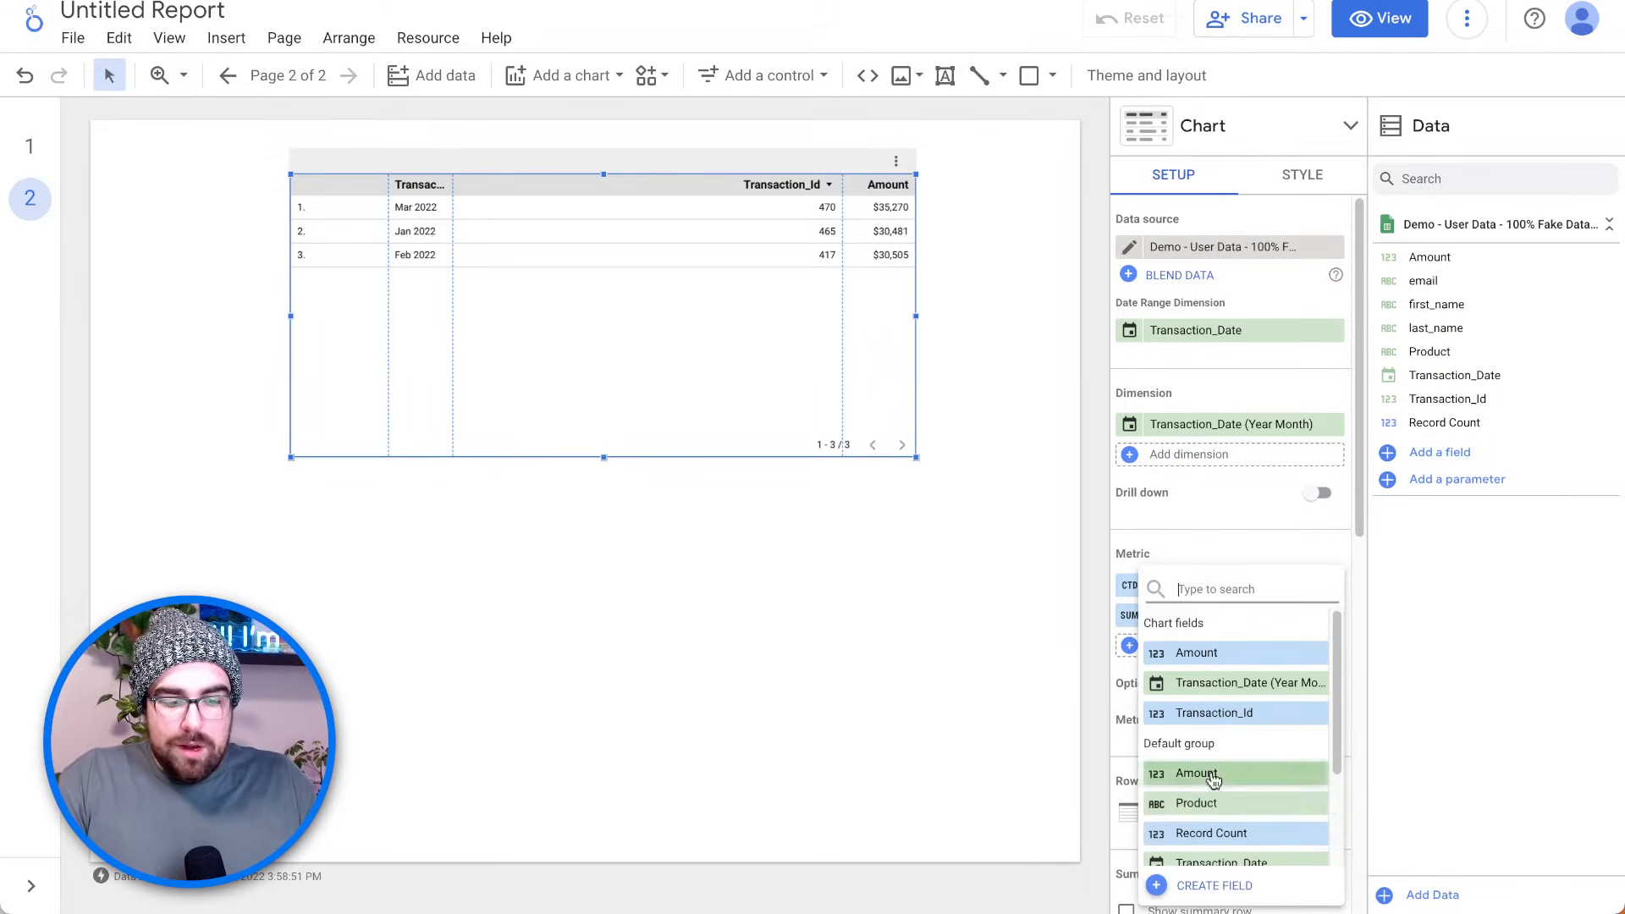
left_click(1219, 884)
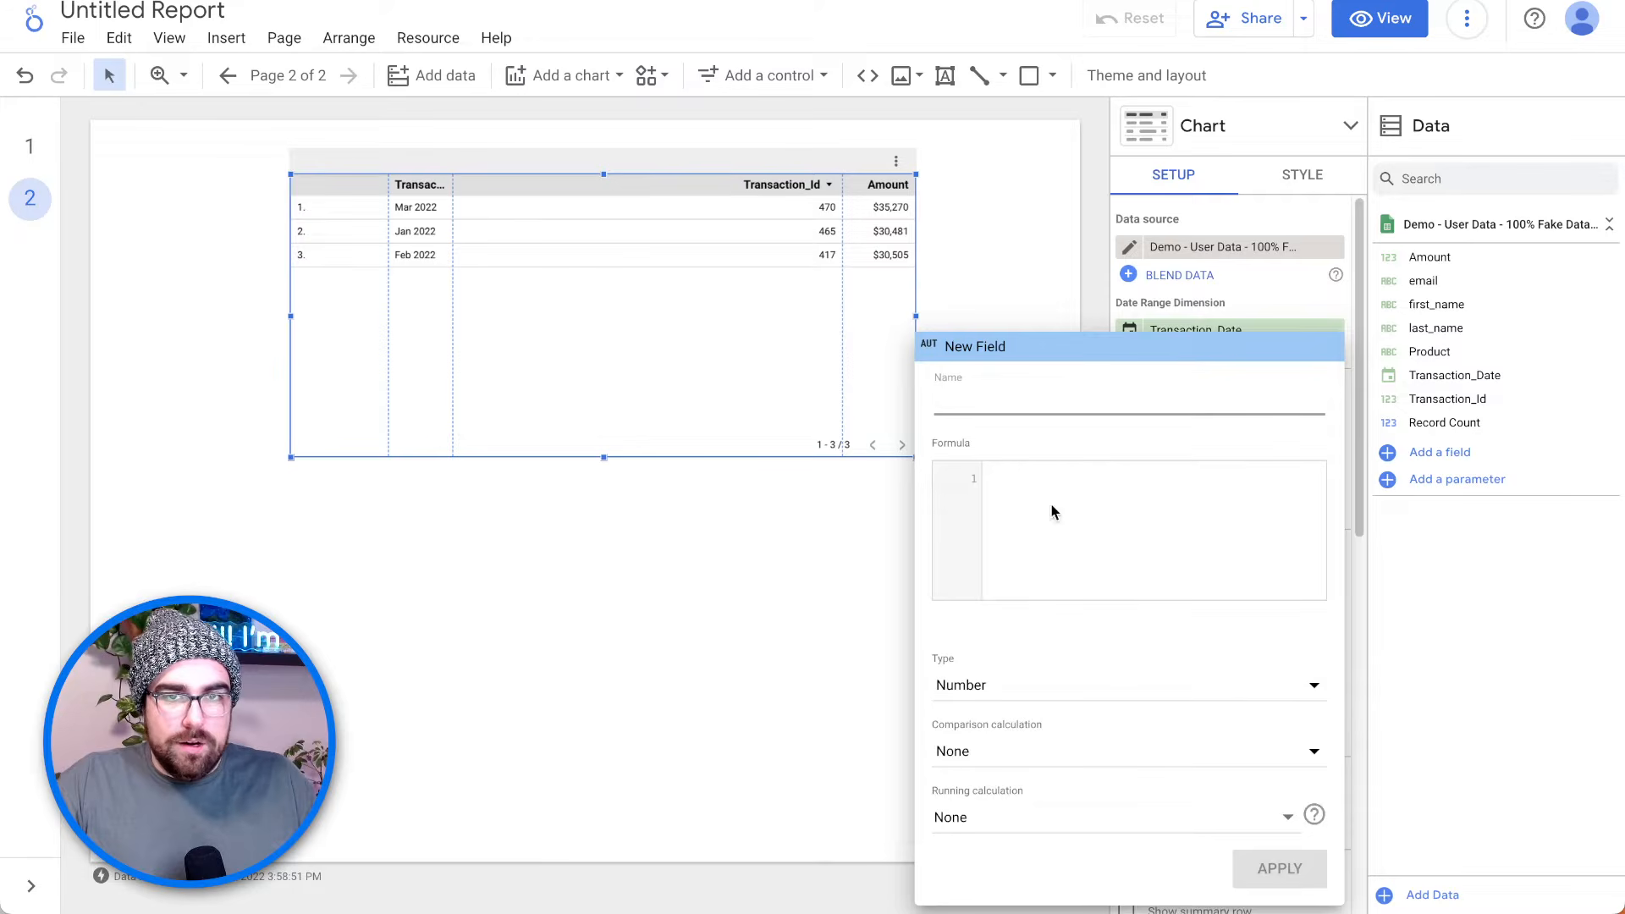
left_click(1120, 557)
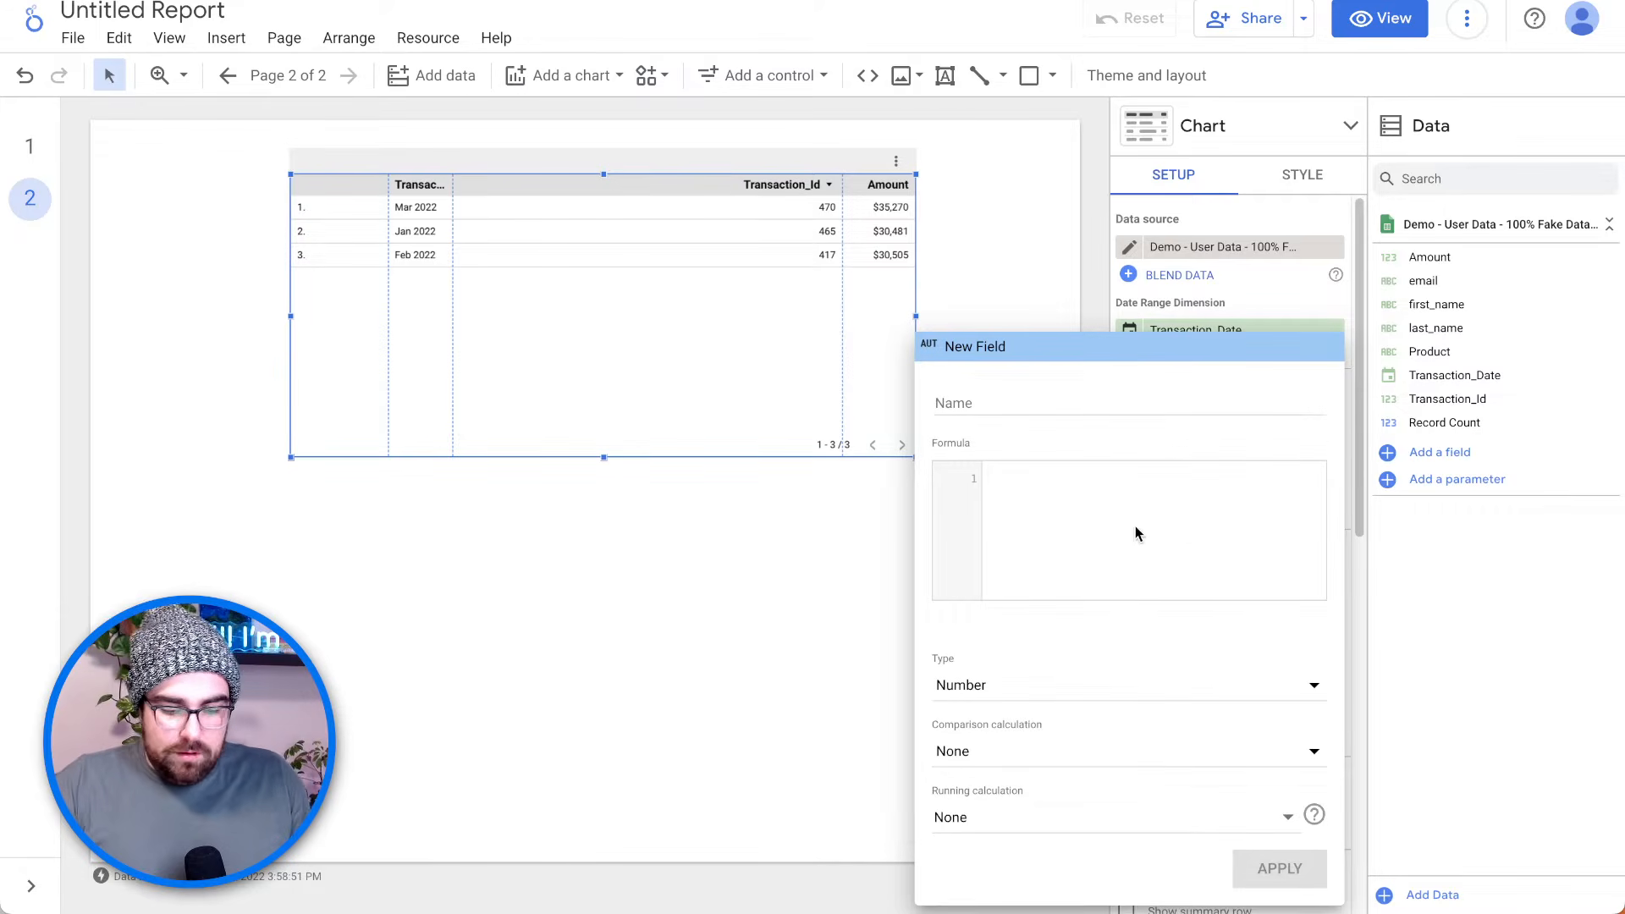
type("count")
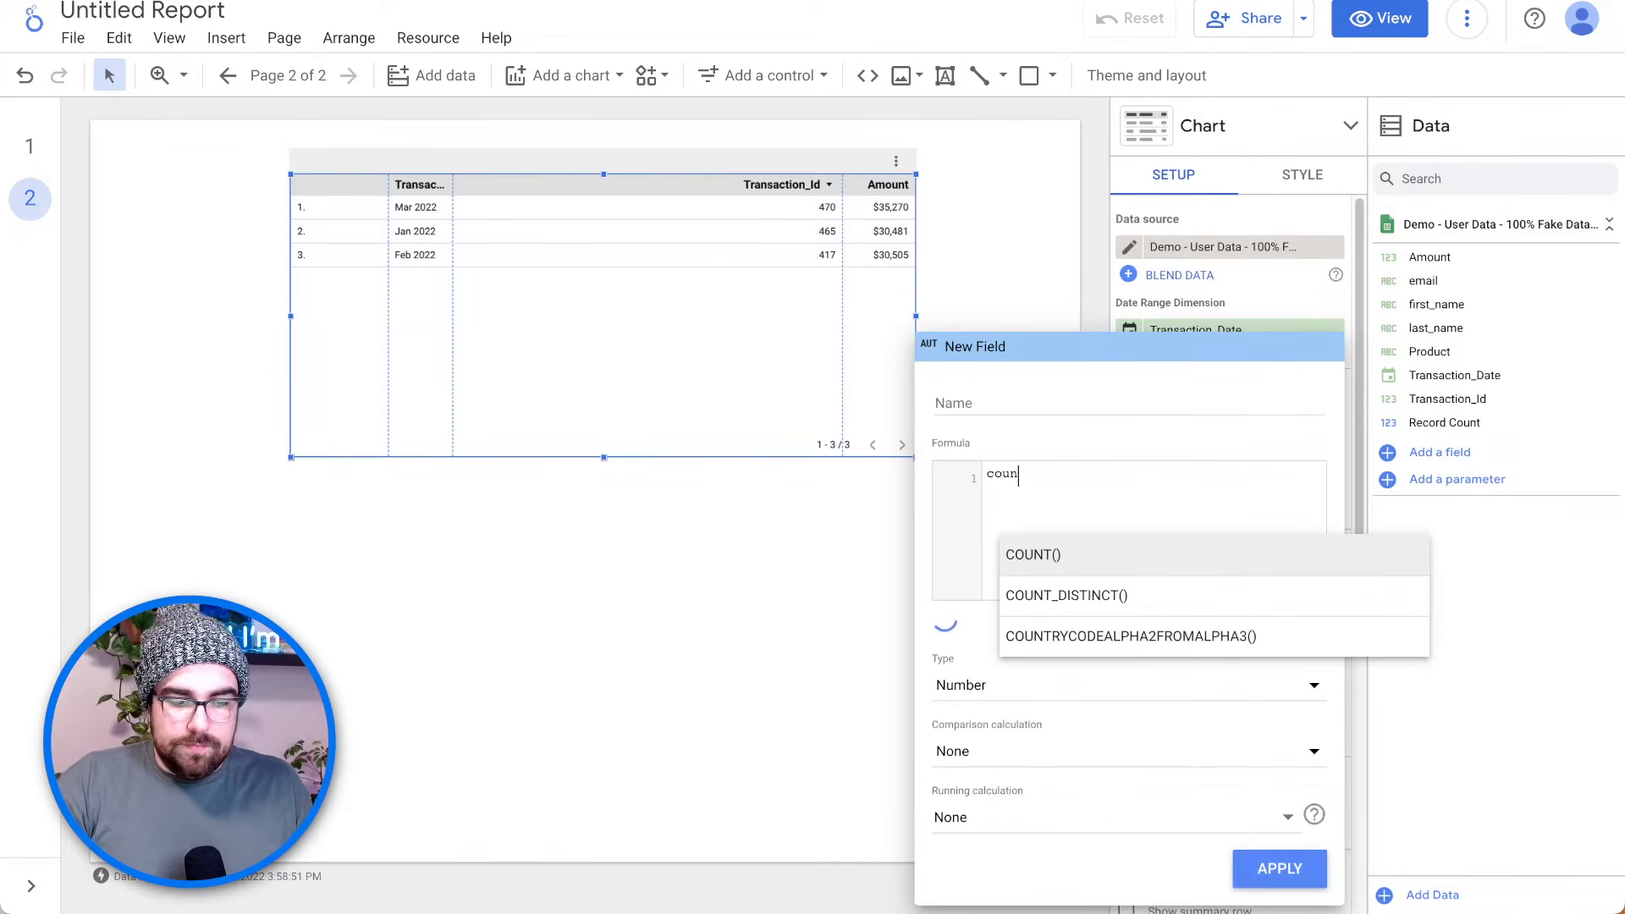
left_click(1221, 620)
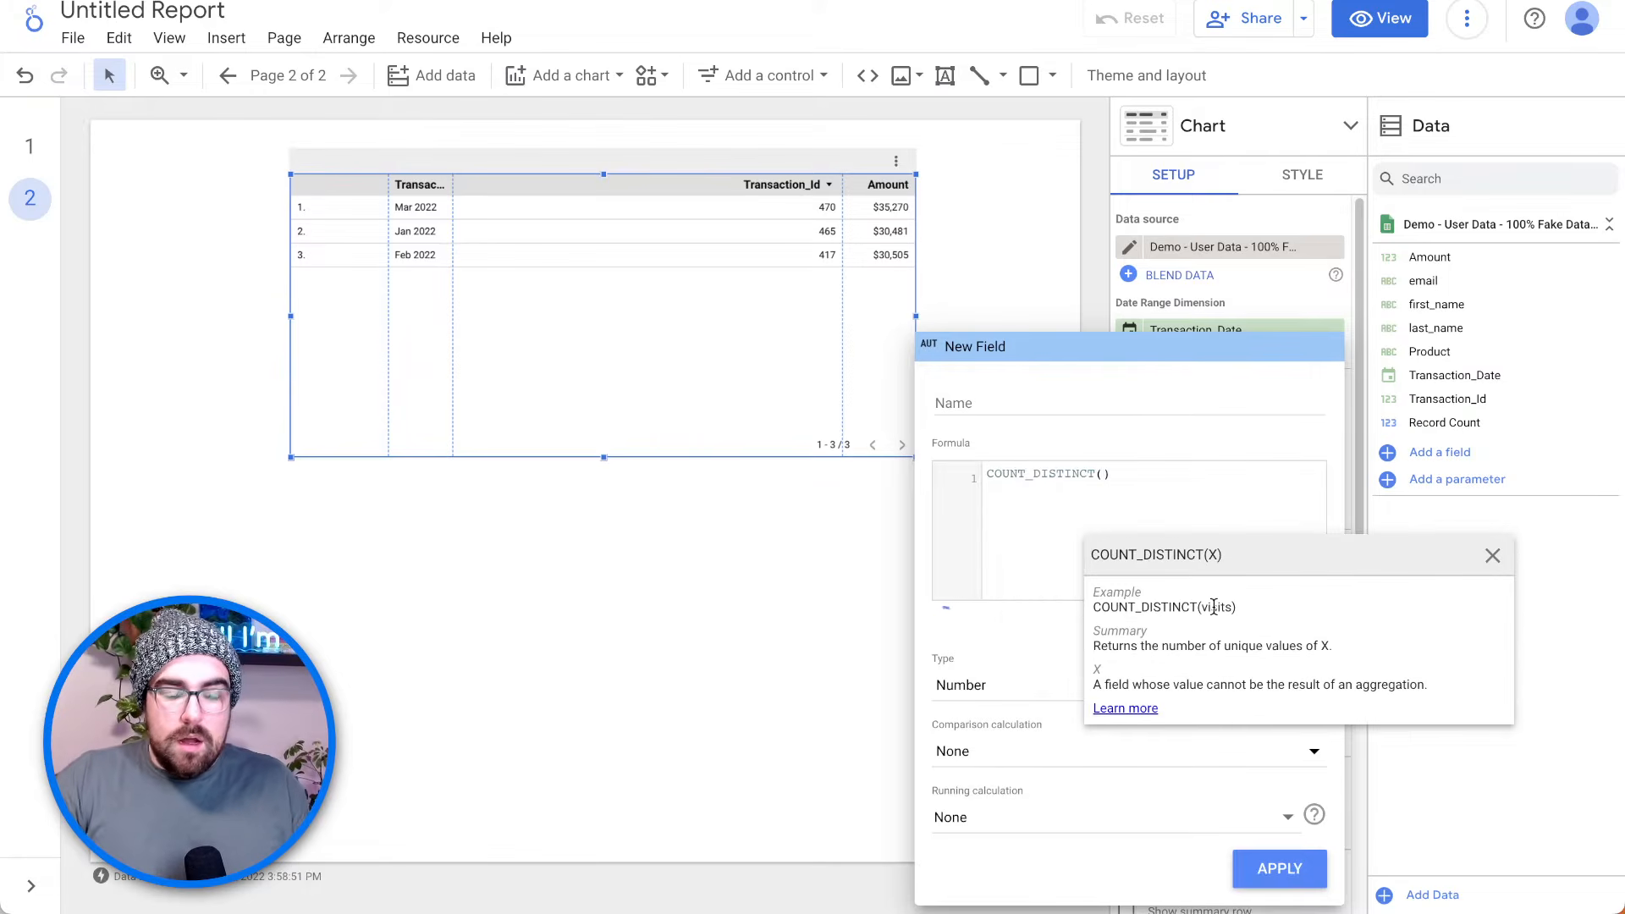
type("email")
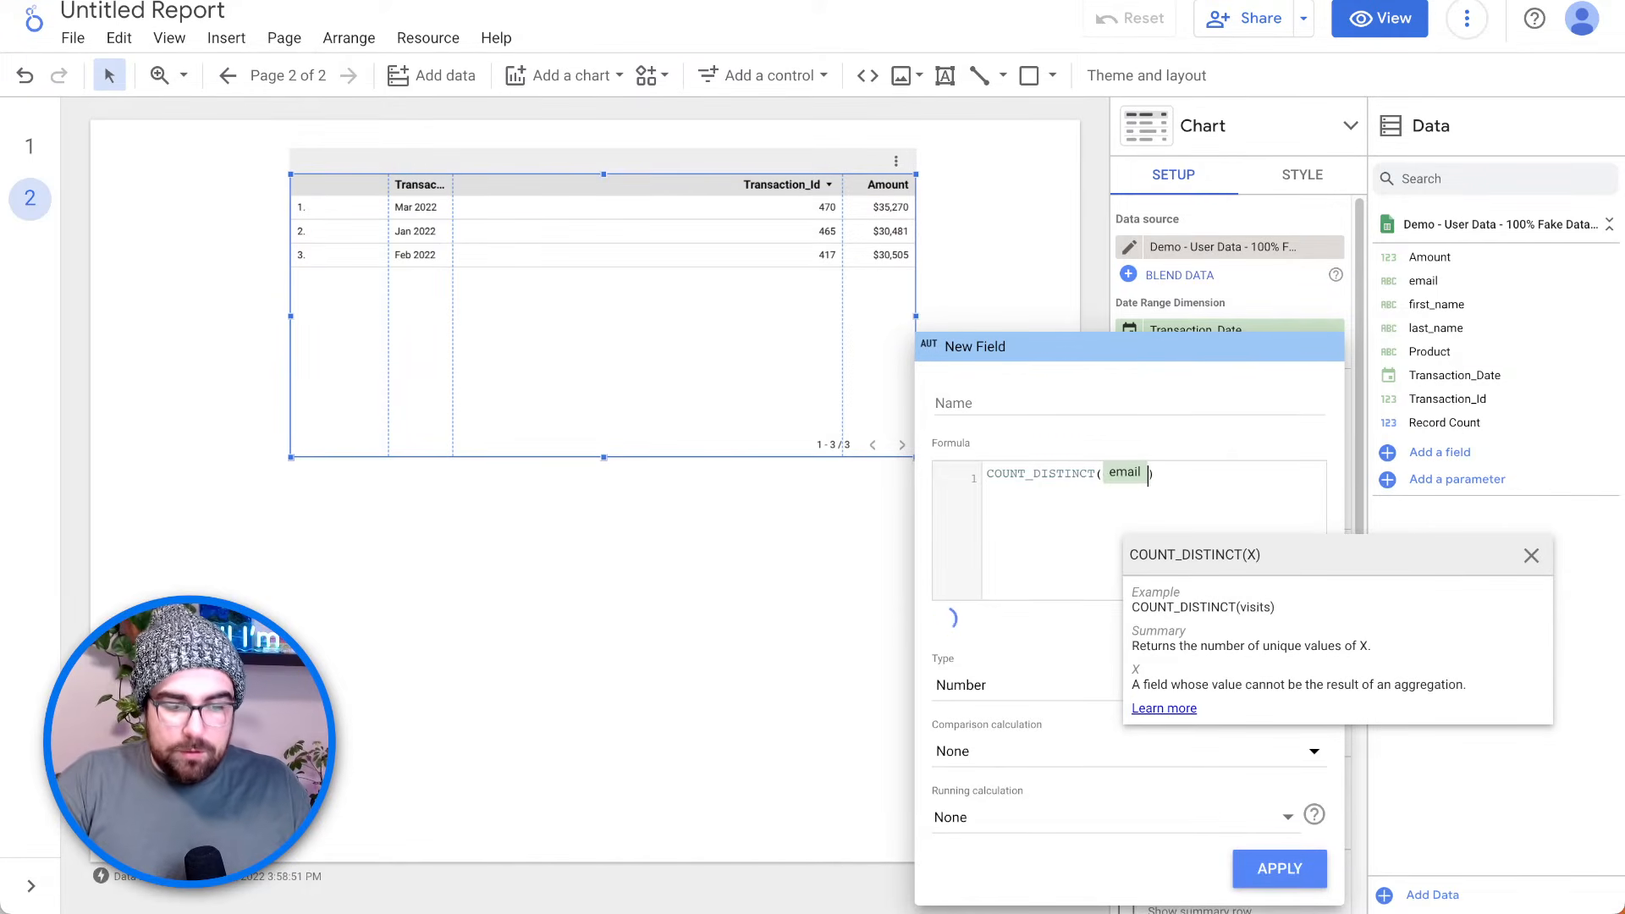
- Append SUM(Amount) after COUNT_DISTINCT(email) in the new field's formula
left_click(1189, 473)
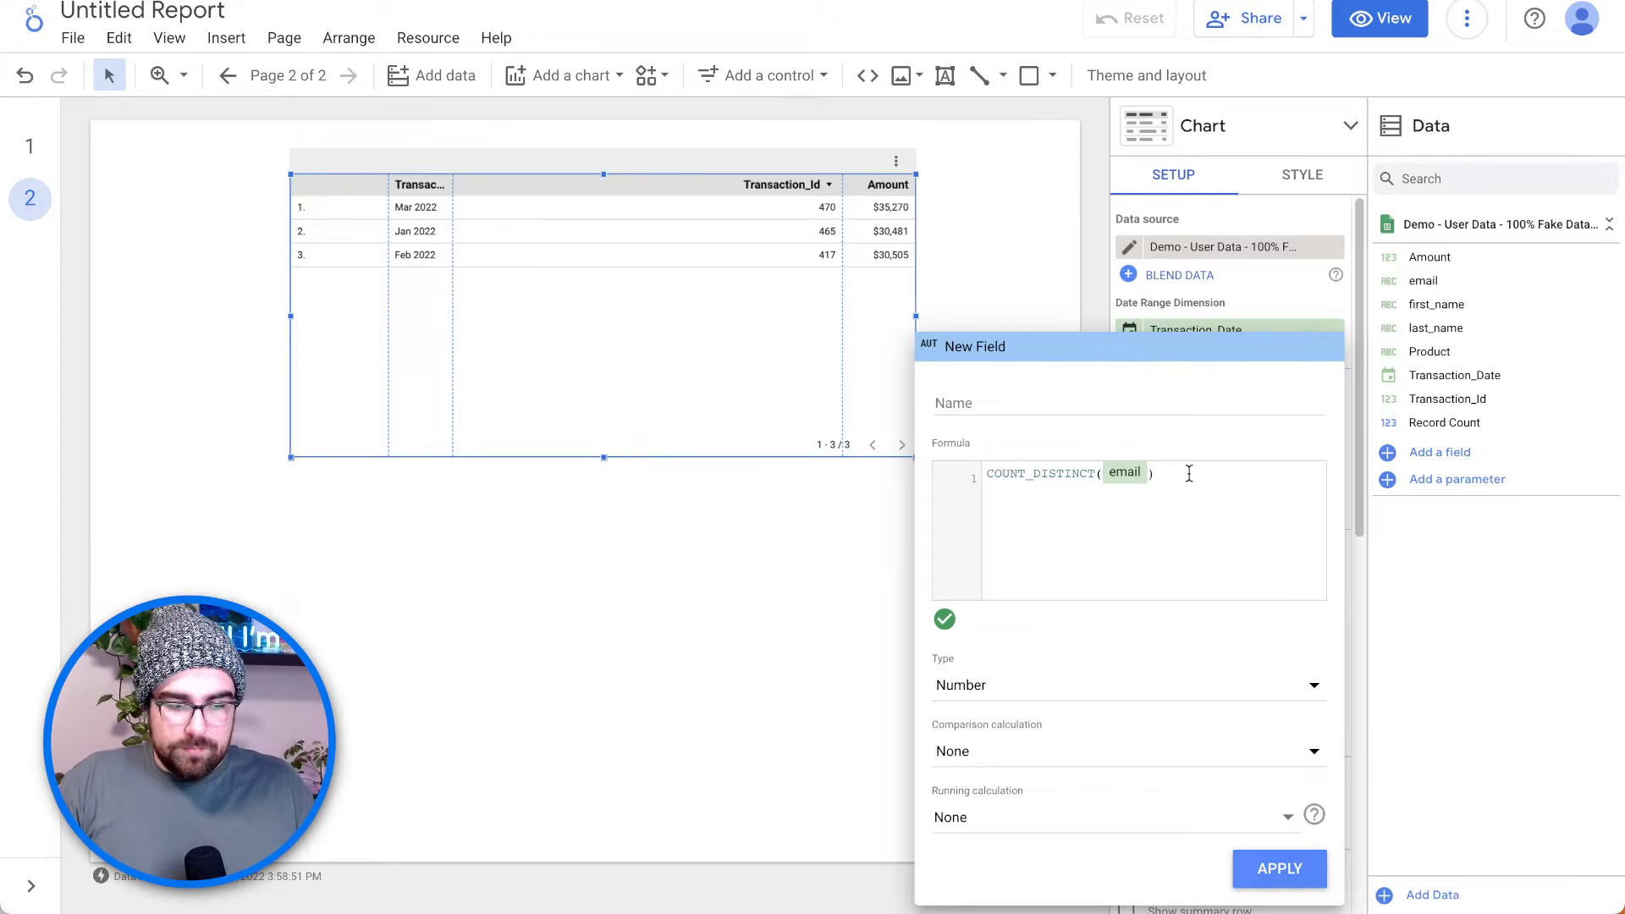
key("Home")
left_click(1189, 474)
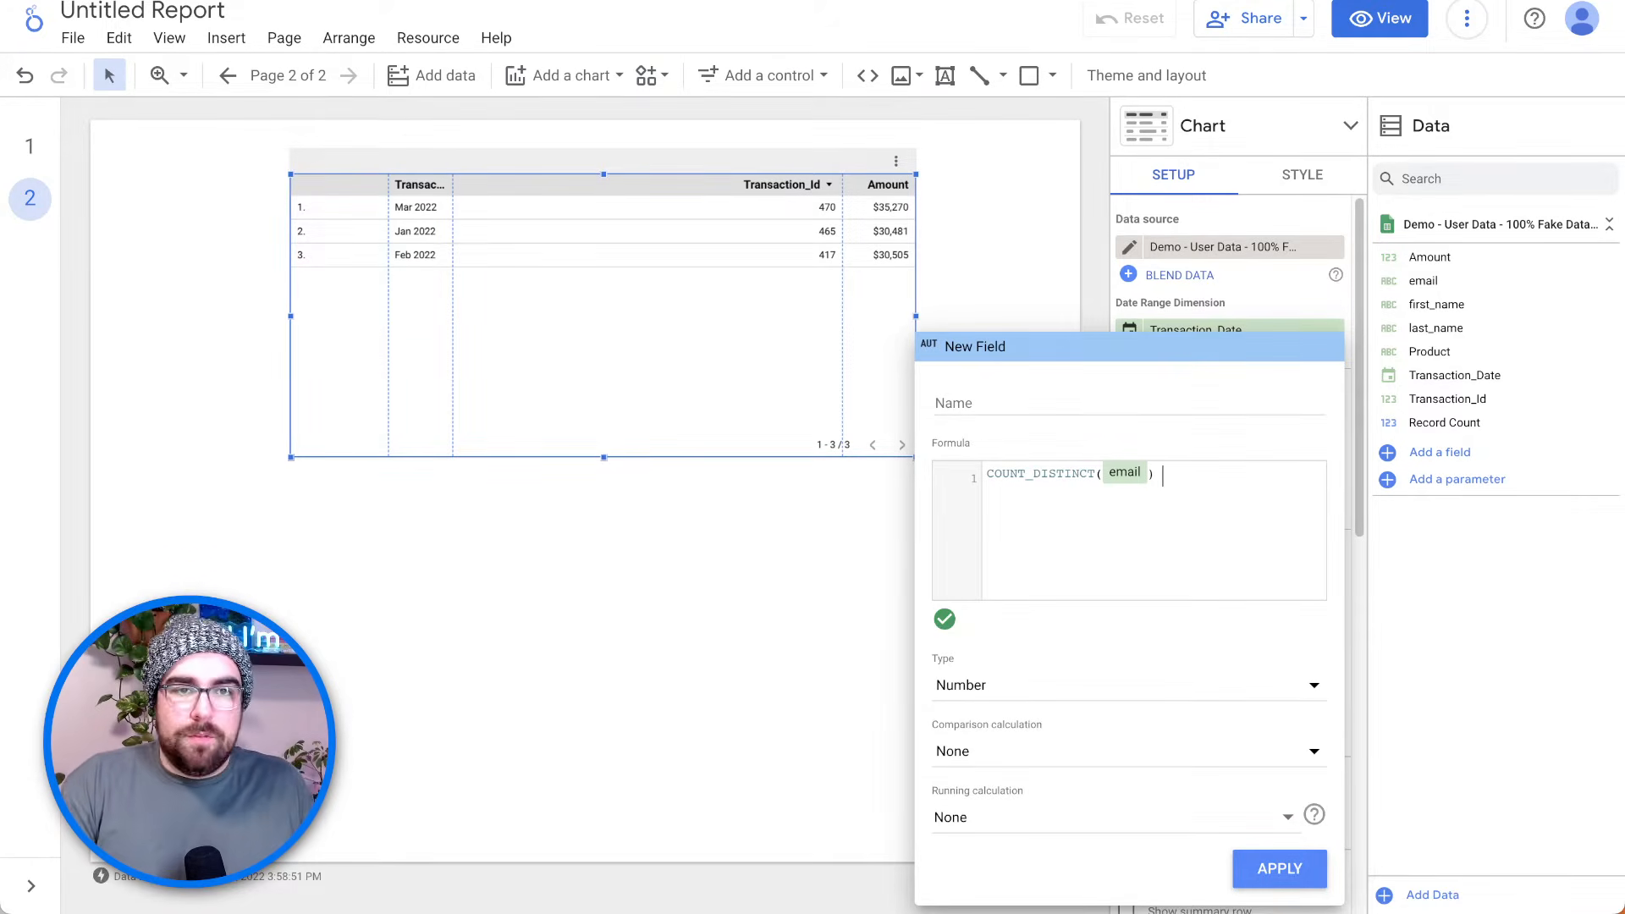
type("coun")
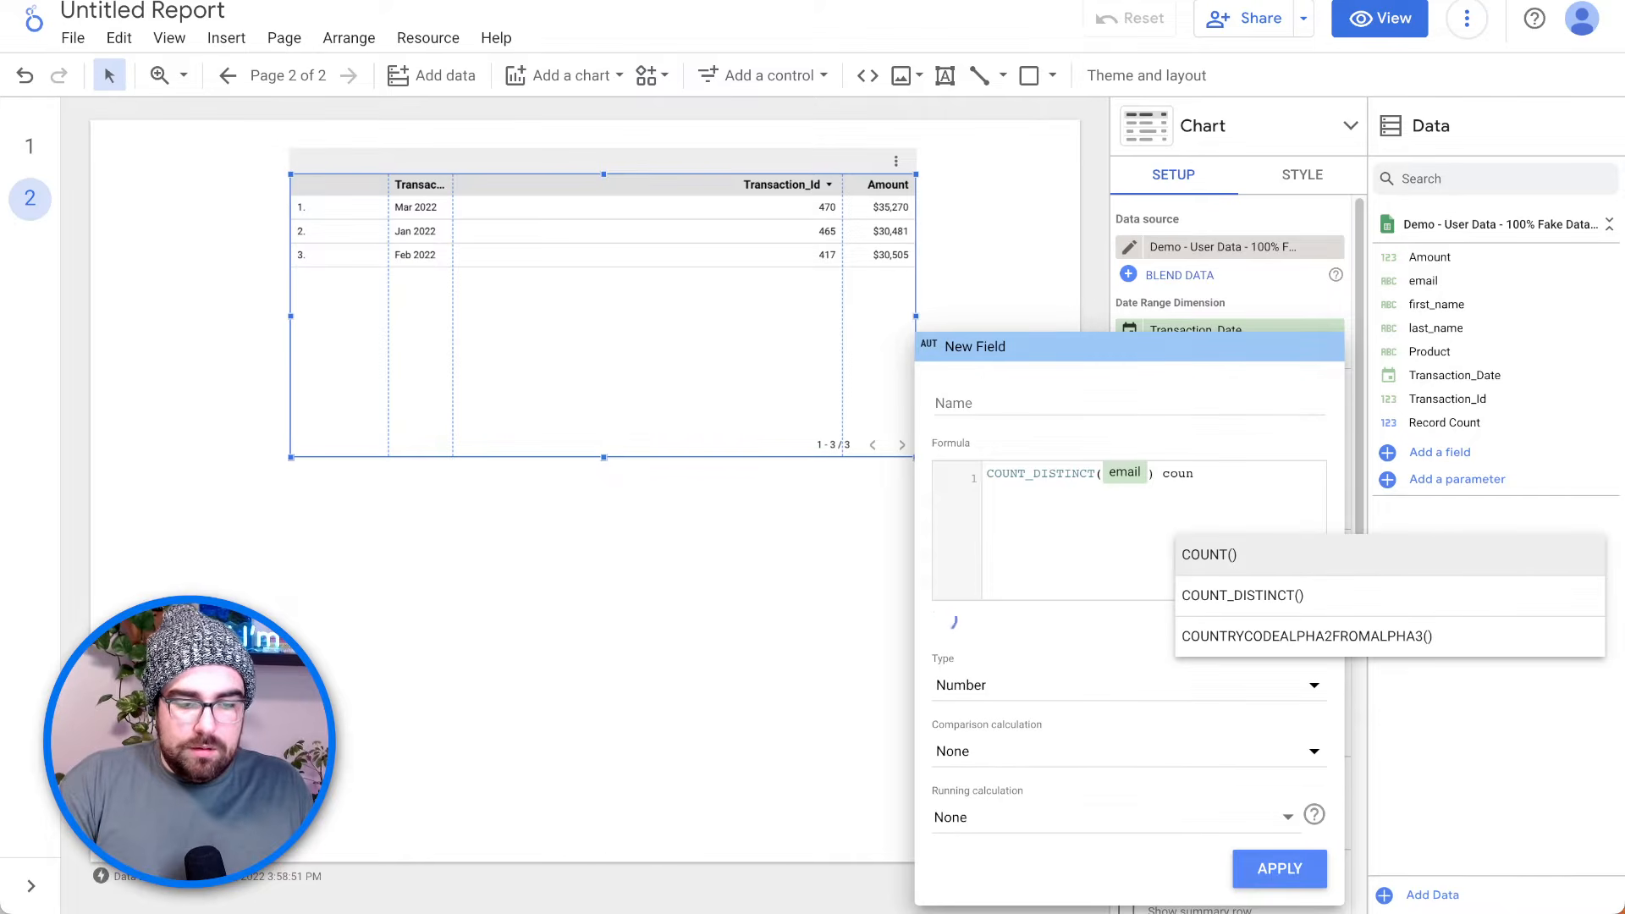
key("BackSpace")
key("BackSpace")
key("BackSpace")
key("BackSpace")
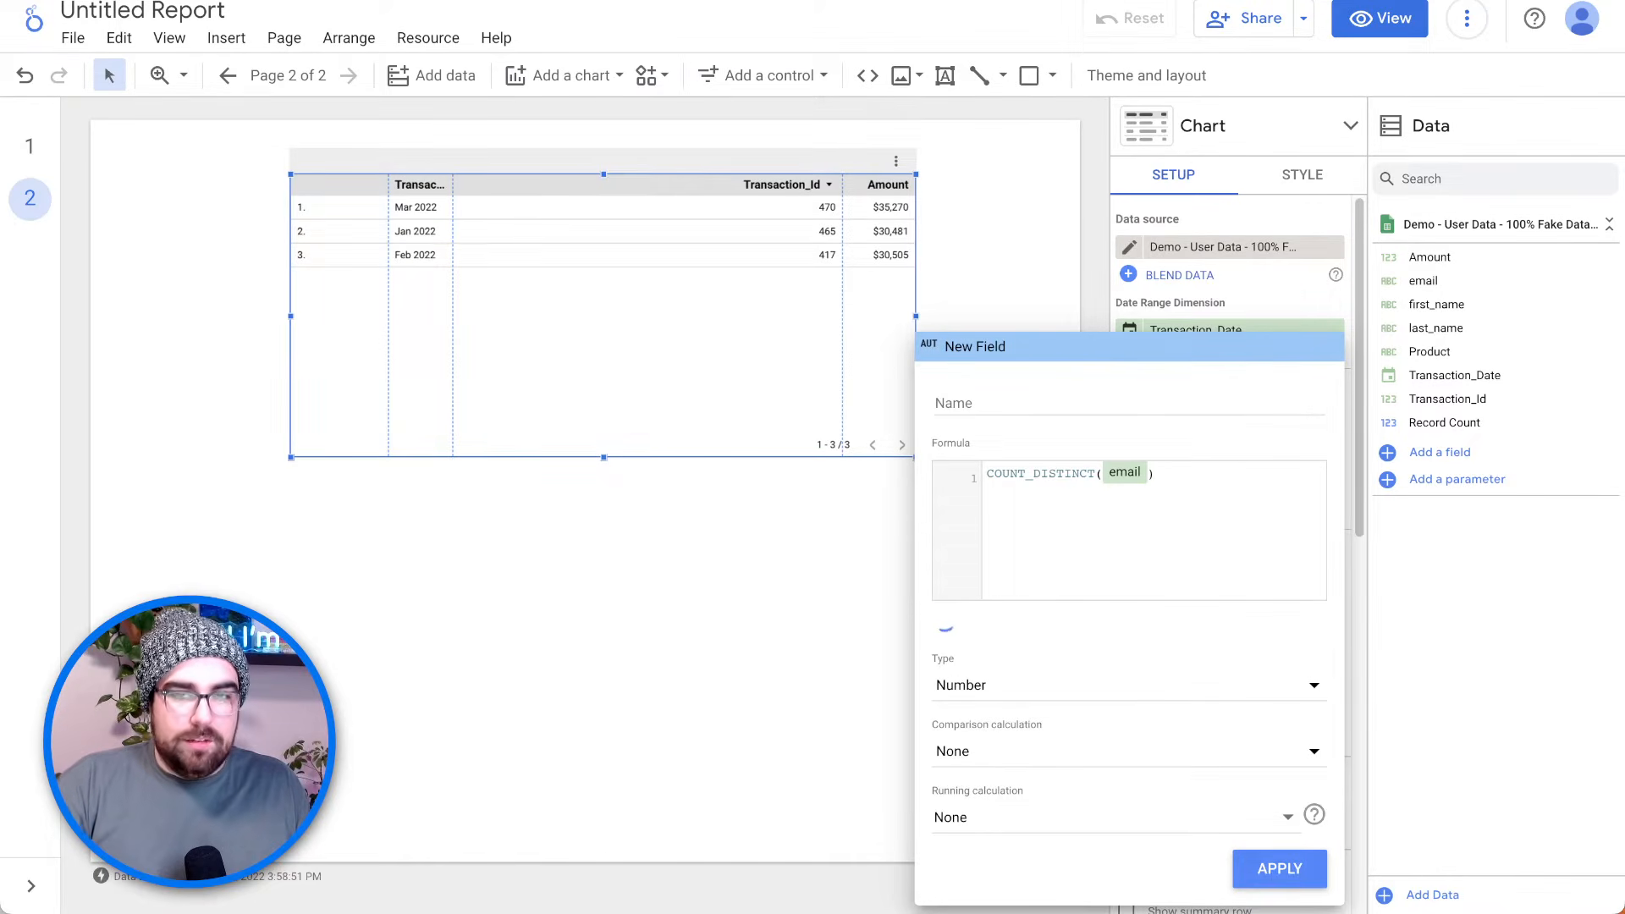
type("sum")
key("Return")
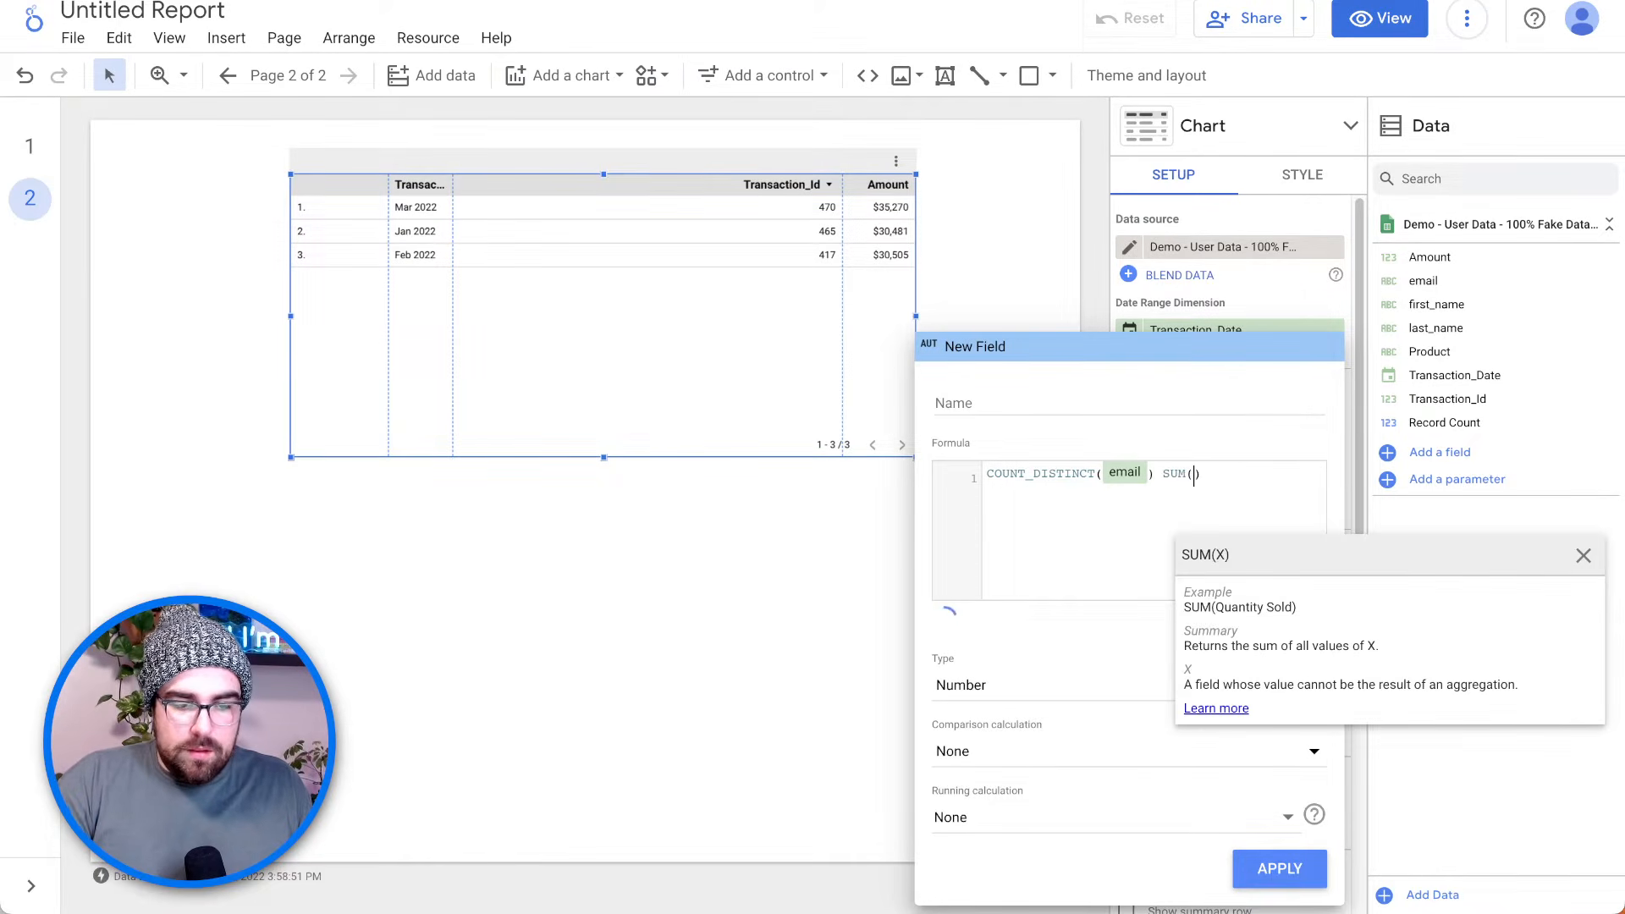
type("amou")
key("Return")
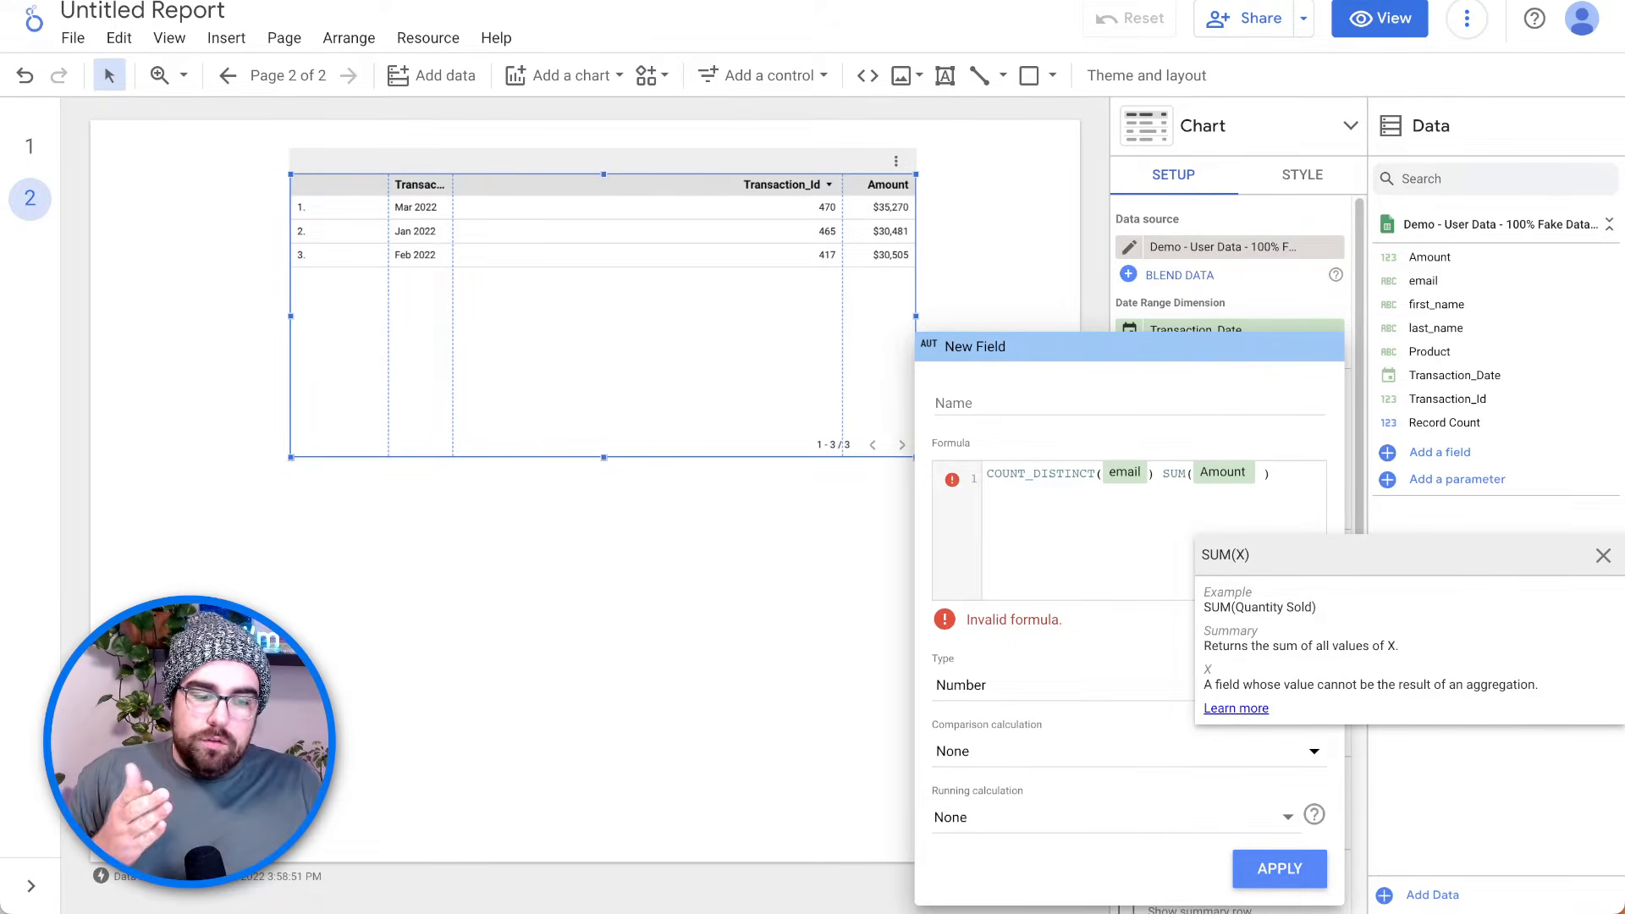
- Rearrange the formula to SUM(Amount) / COUNT_DISTINCT(email)
left_click(1158, 475)
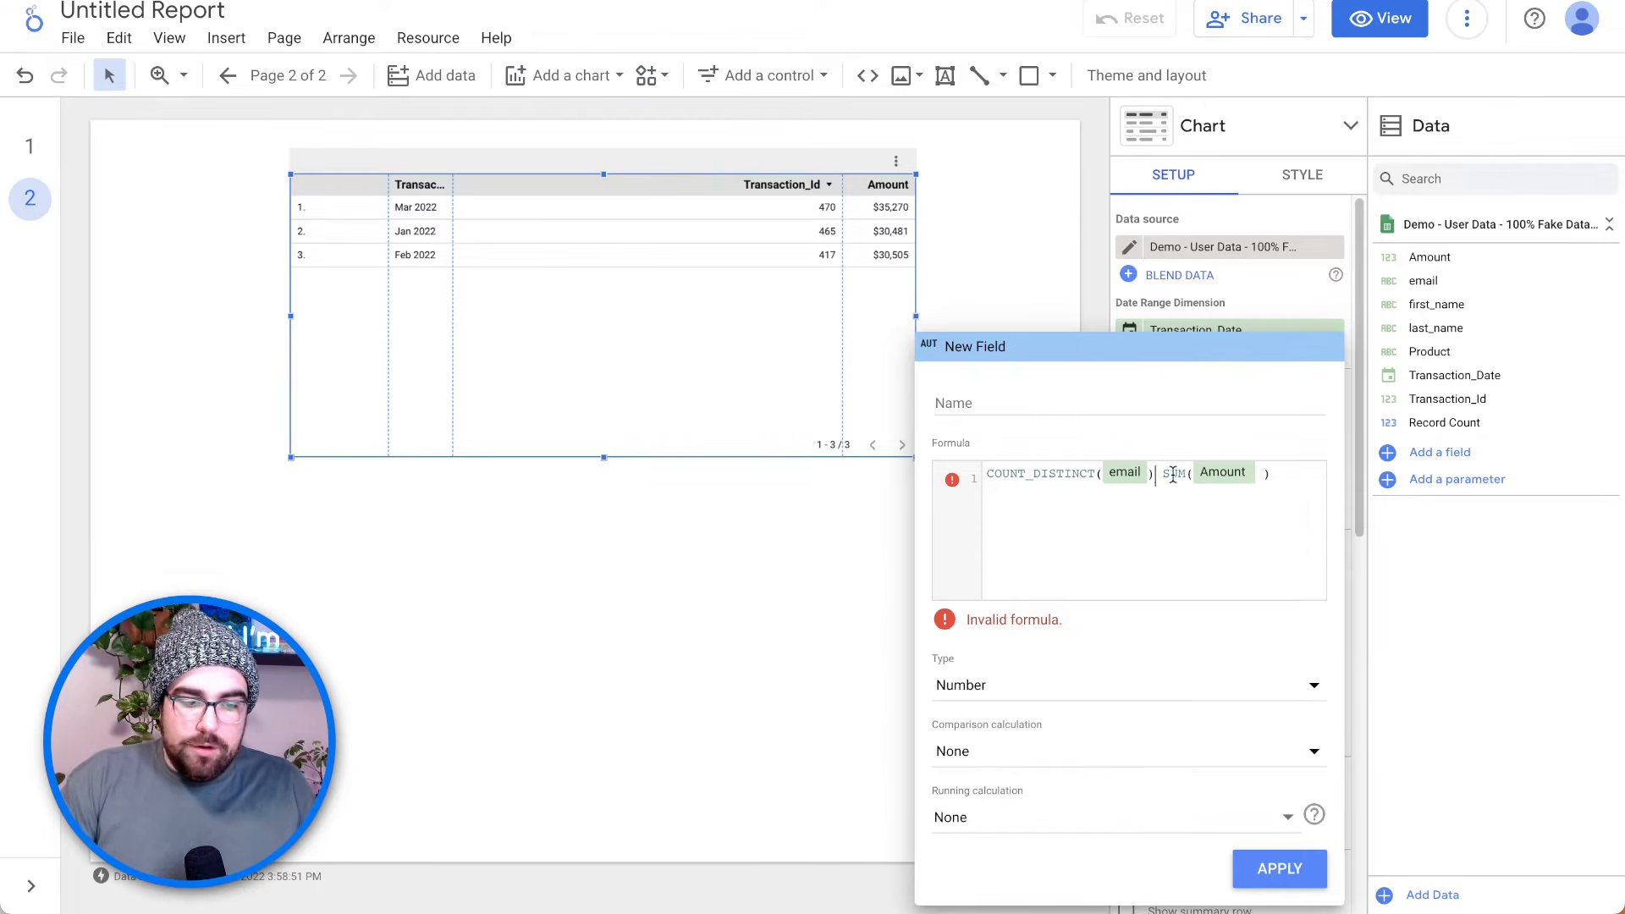
key("BackSpace")
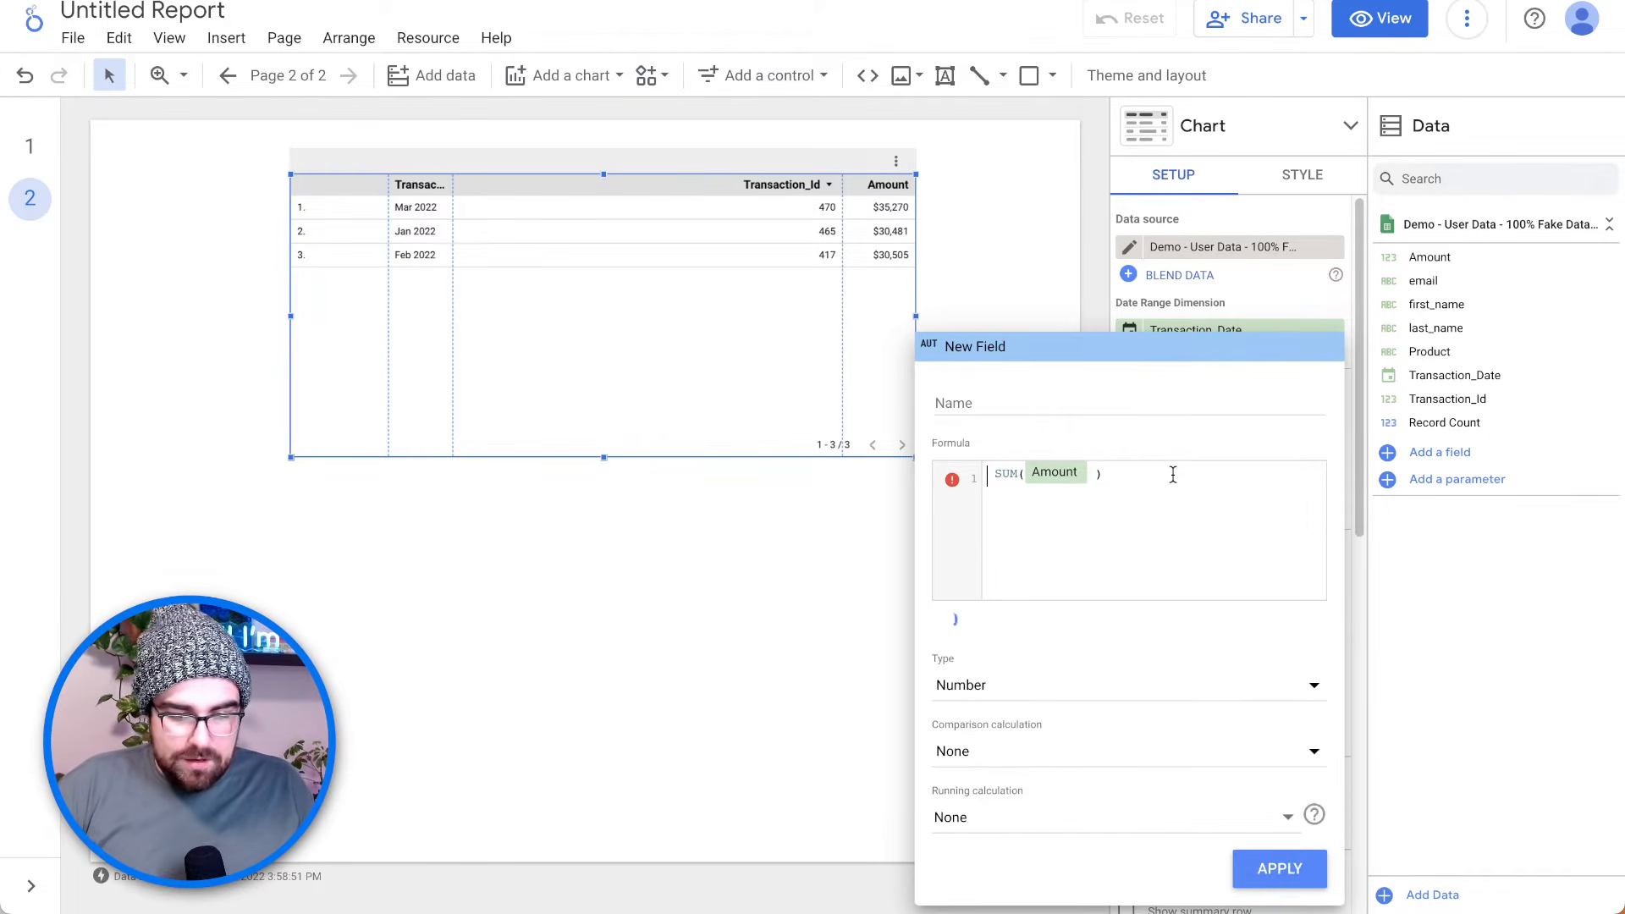
type("COUNT_DISTINCT(email)")
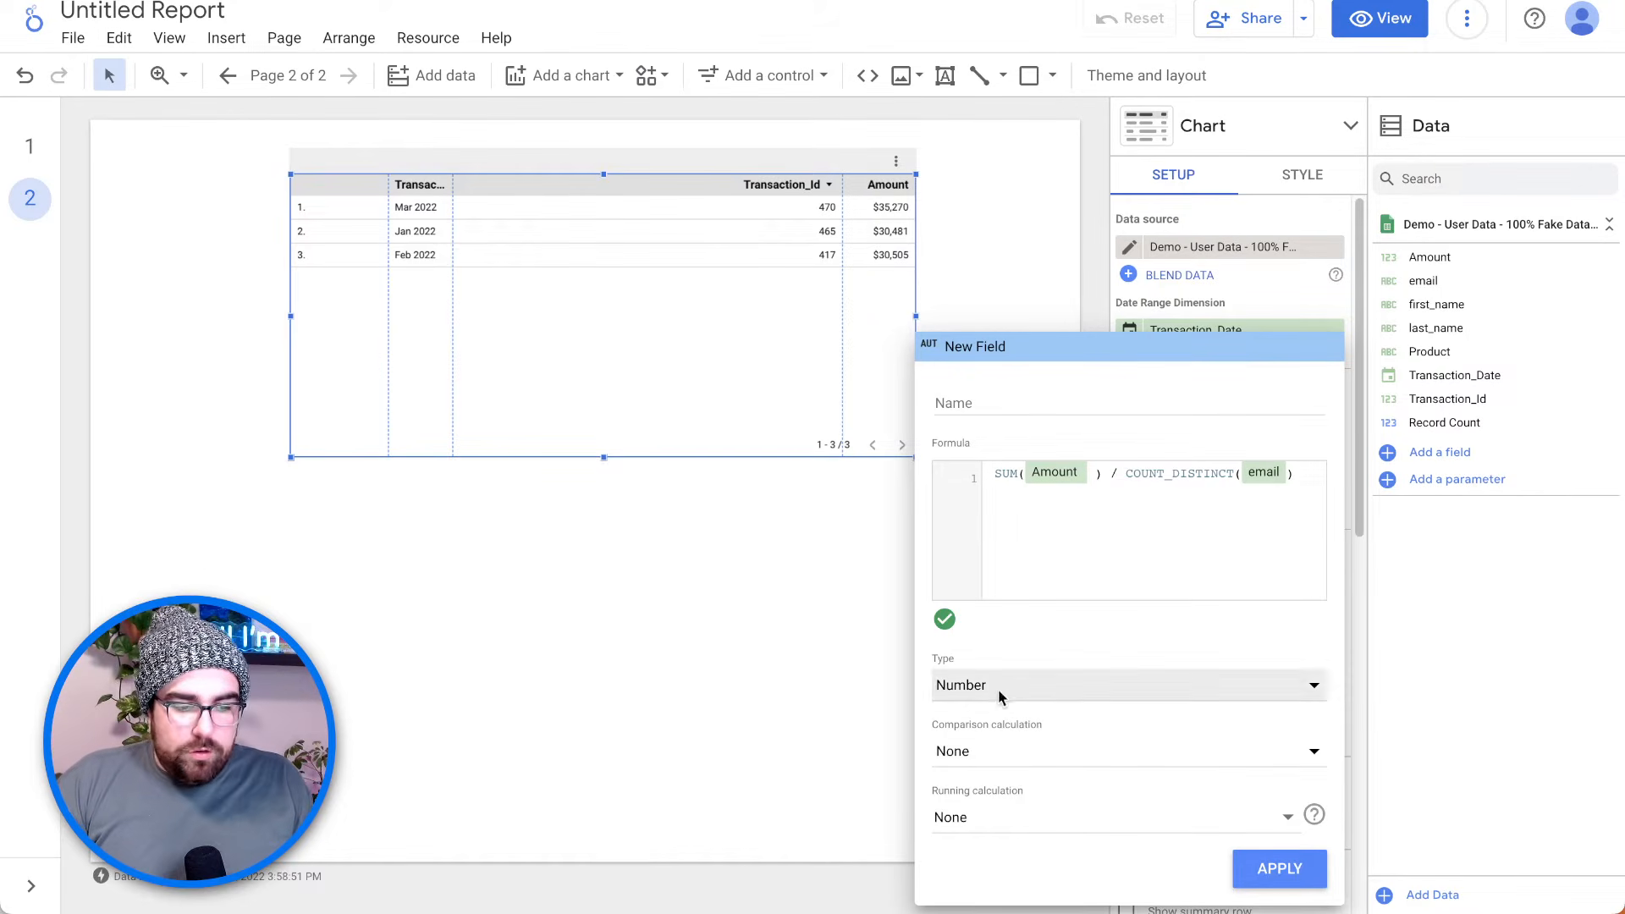
- Set the calculated field's type to Currency, USD - US Dollar ($), and apply it as a table metric
left_click(952, 690)
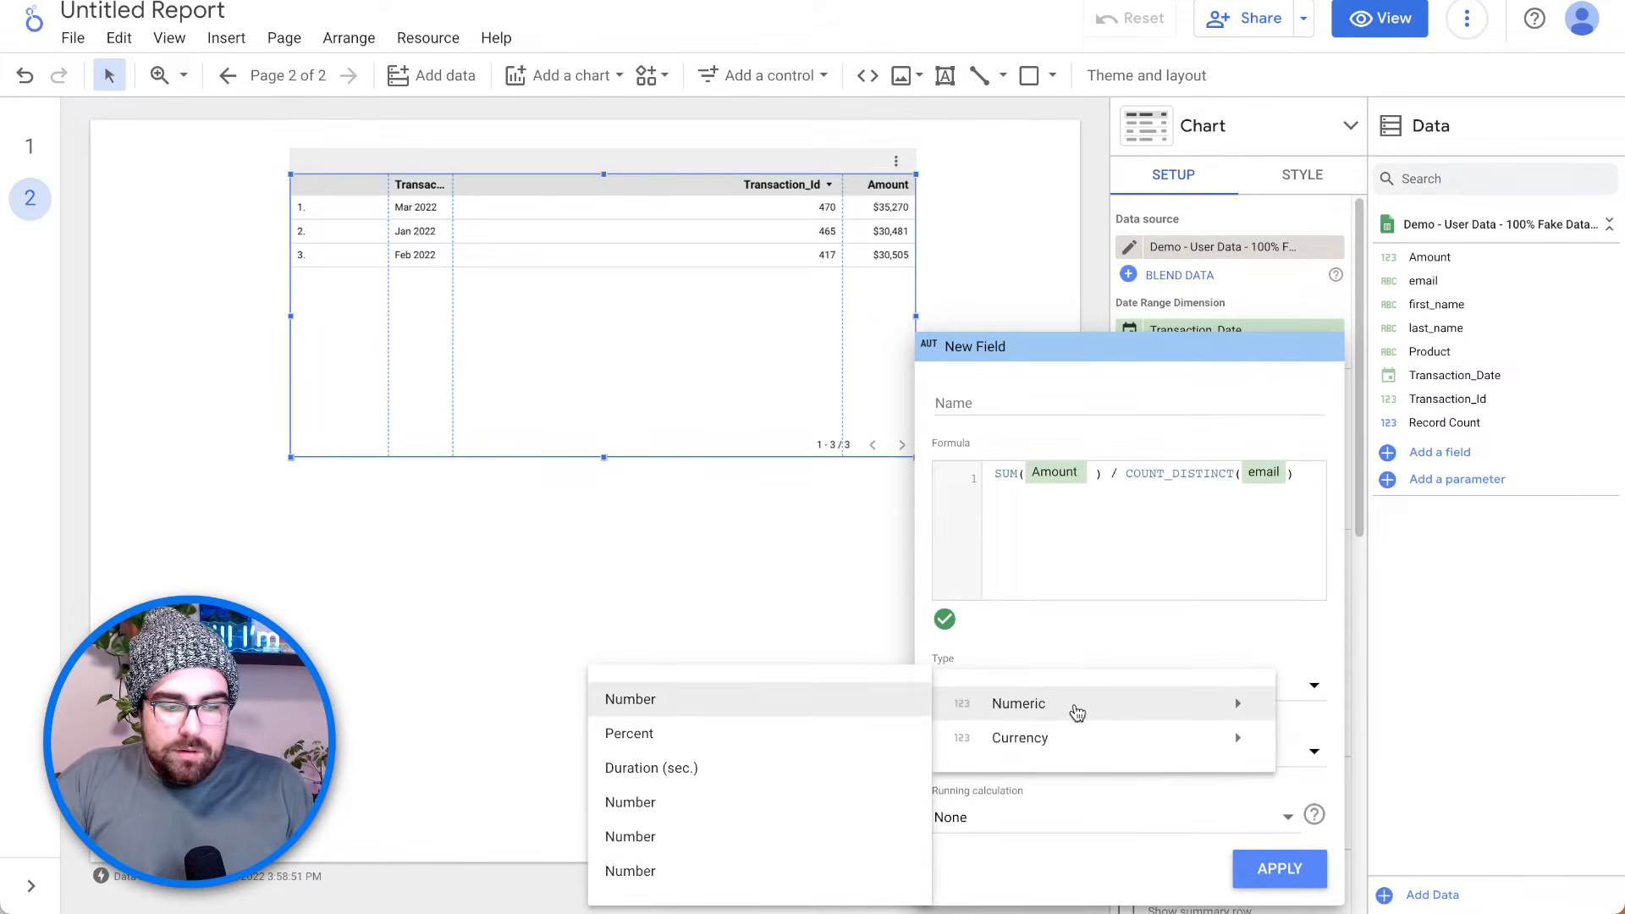
mouse_move(1070, 741)
scroll(694, 736, "down", 15)
scroll(686, 729, "up", 1)
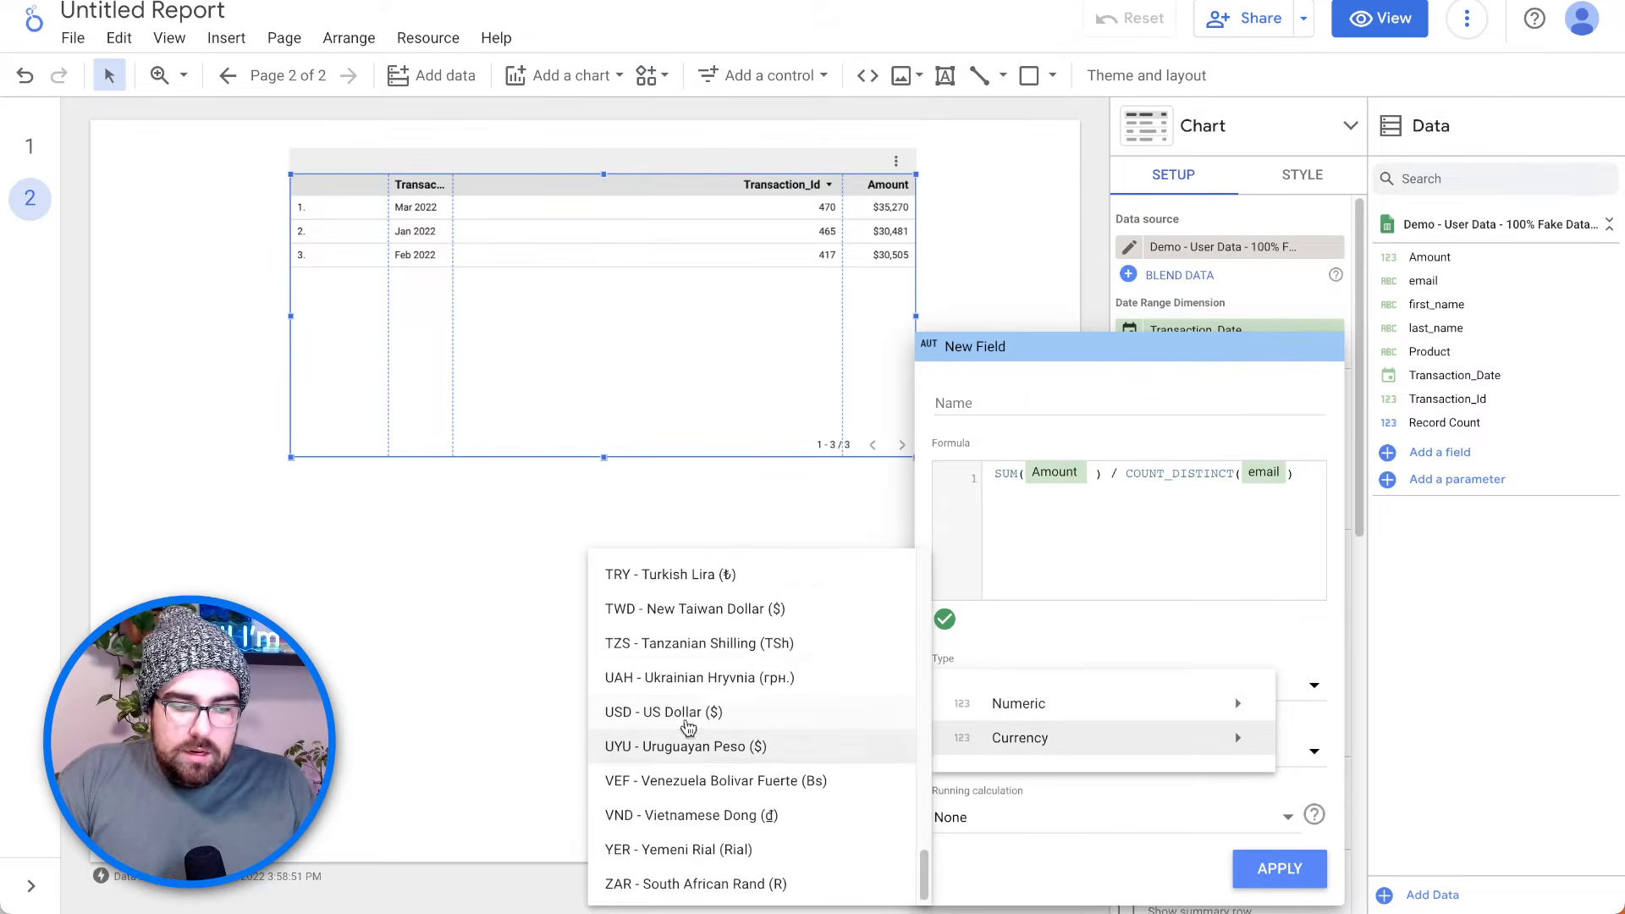
left_click(689, 712)
left_click(1261, 868)
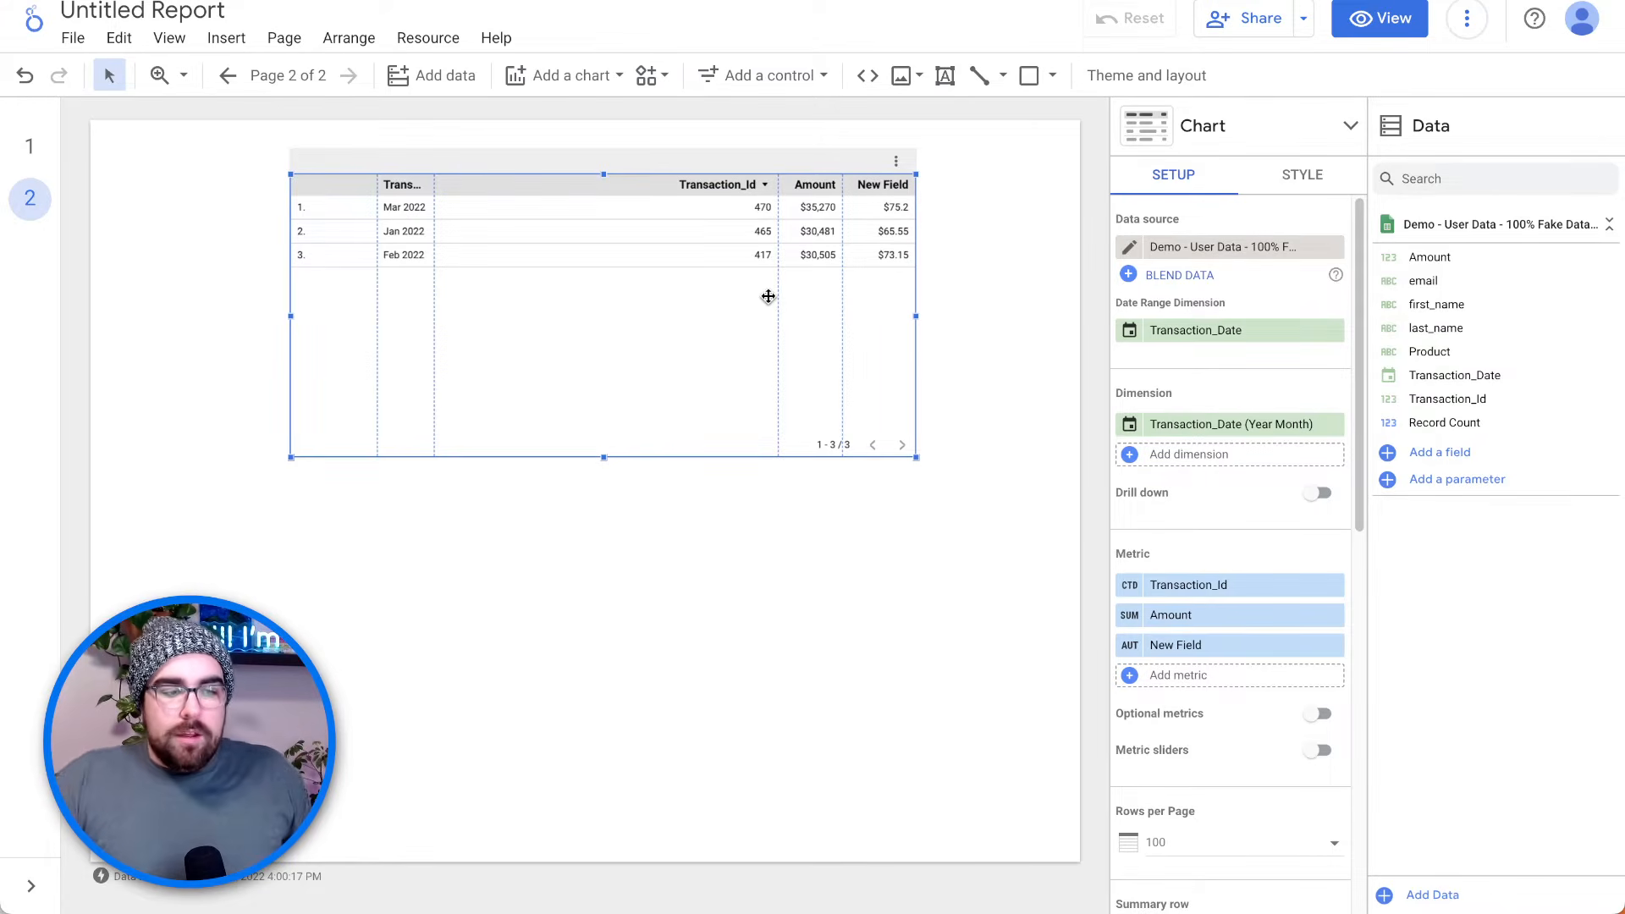
- Duplicate the table, turn the copy into a Time series chart, and place it widened above the original table
left_click_drag(832, 156, 815, 302)
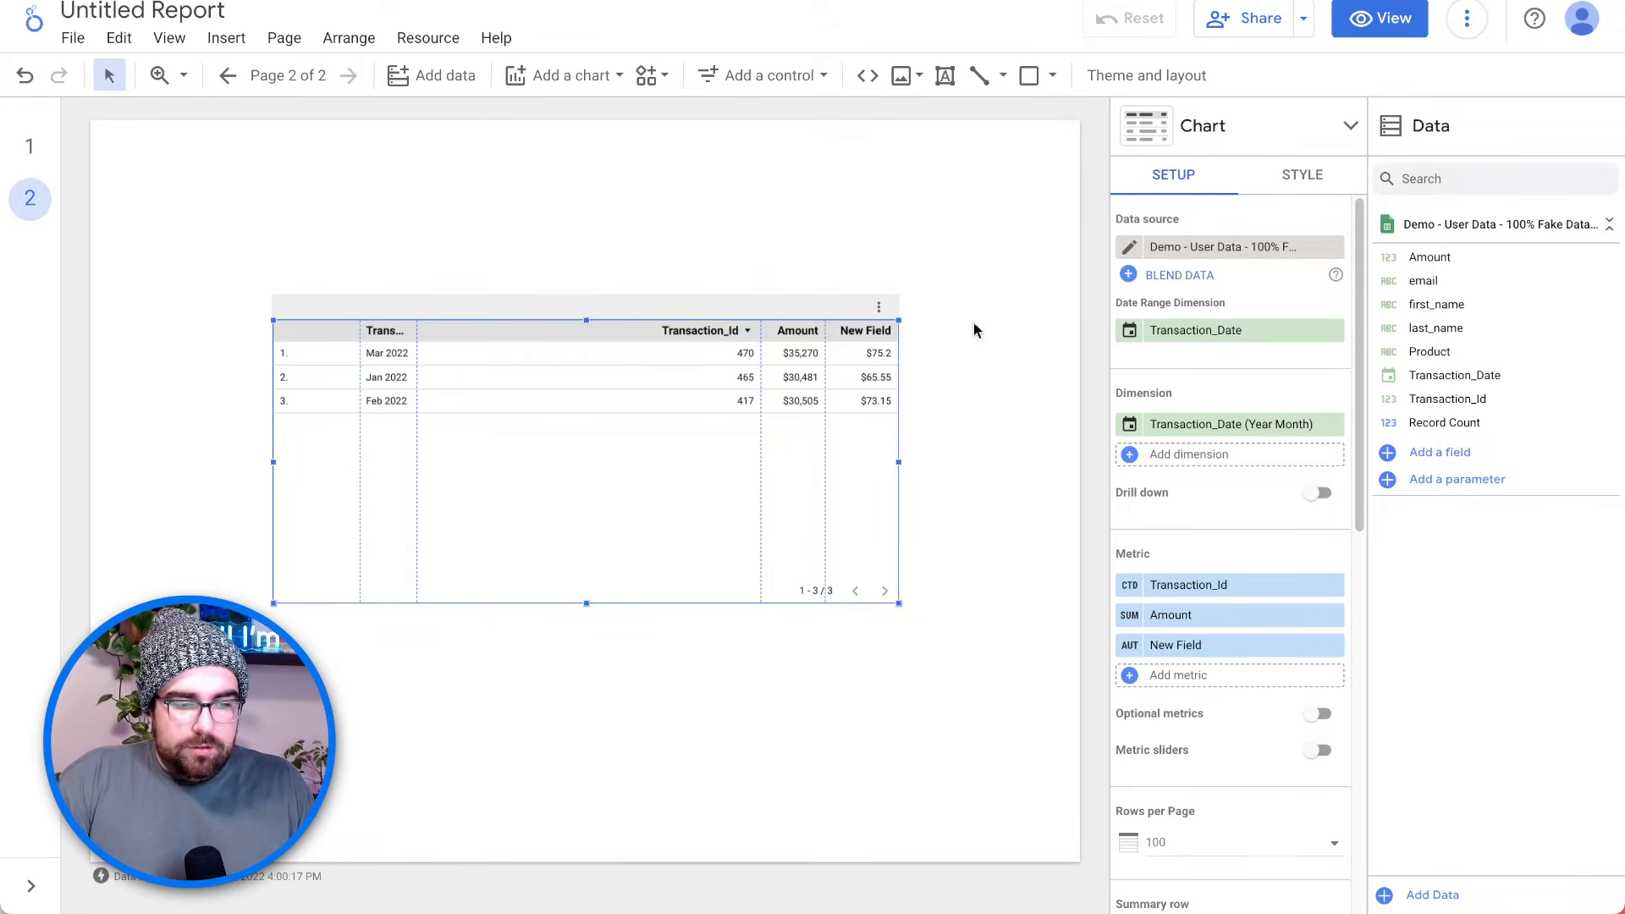
left_click(1229, 143)
left_click_drag(647, 311, 689, 231)
key("super+v")
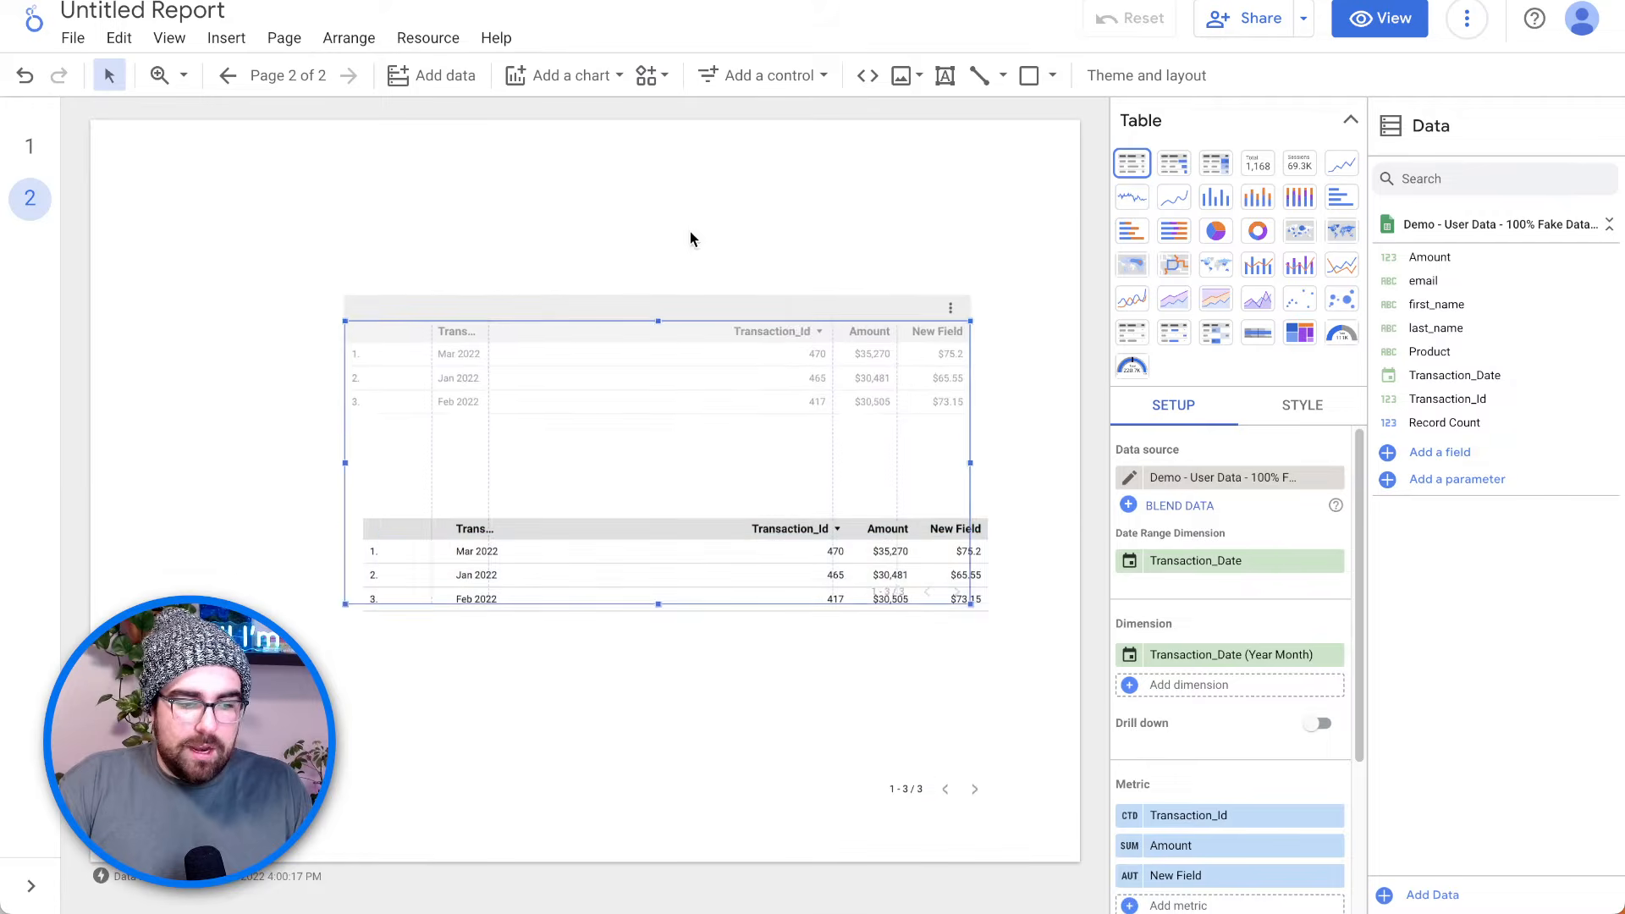
left_click(1347, 169)
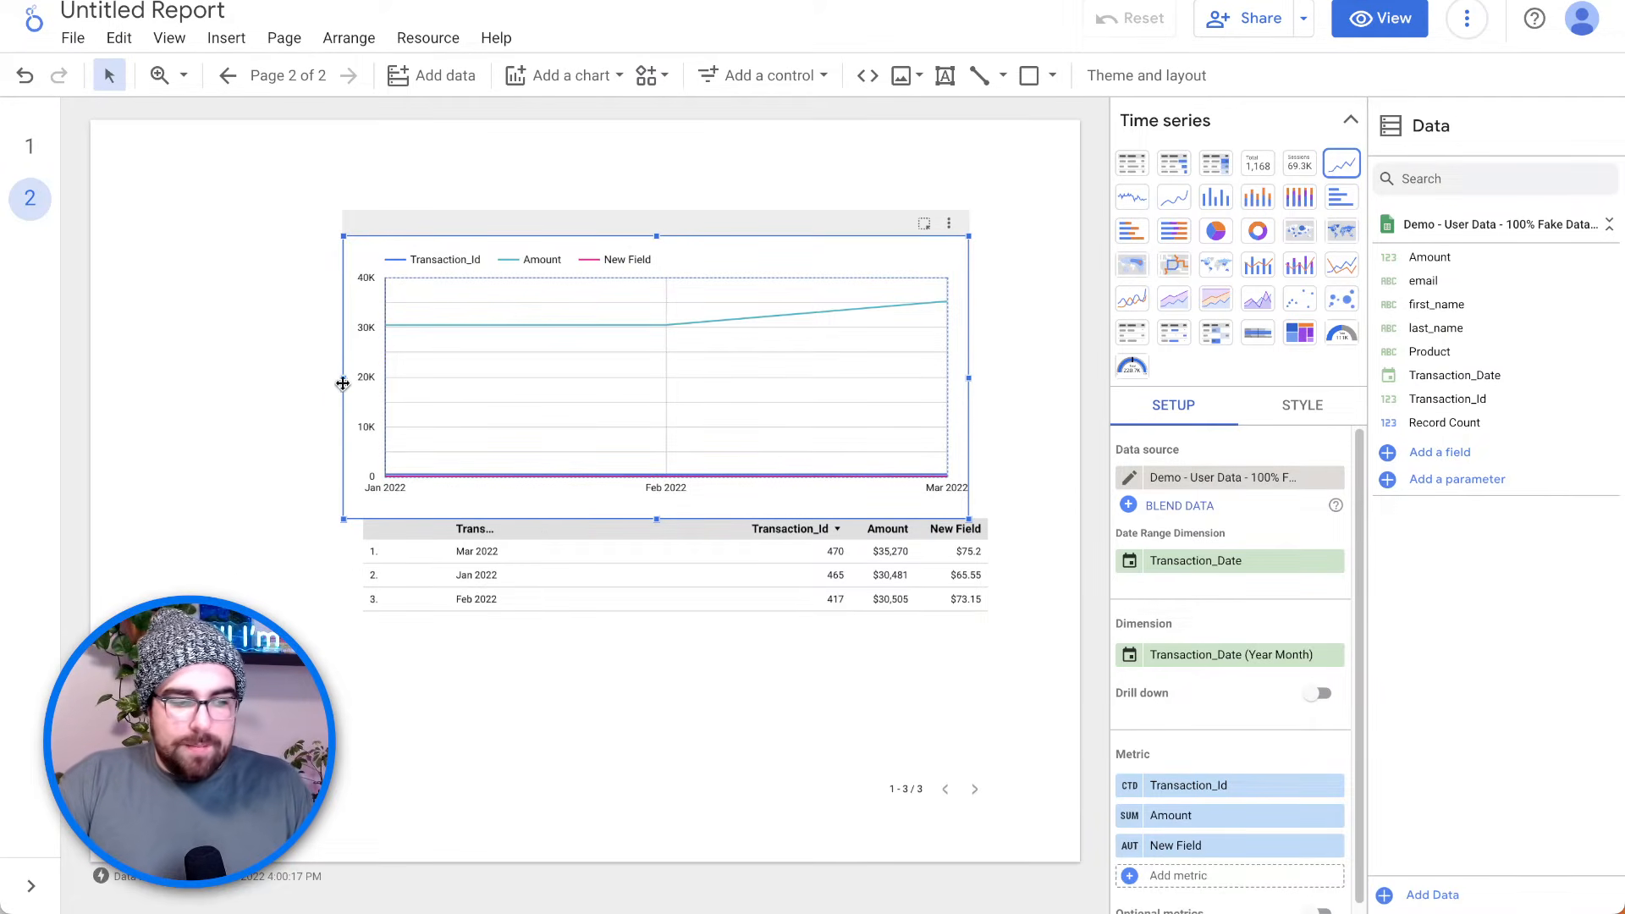
left_click_drag(341, 378, 211, 356)
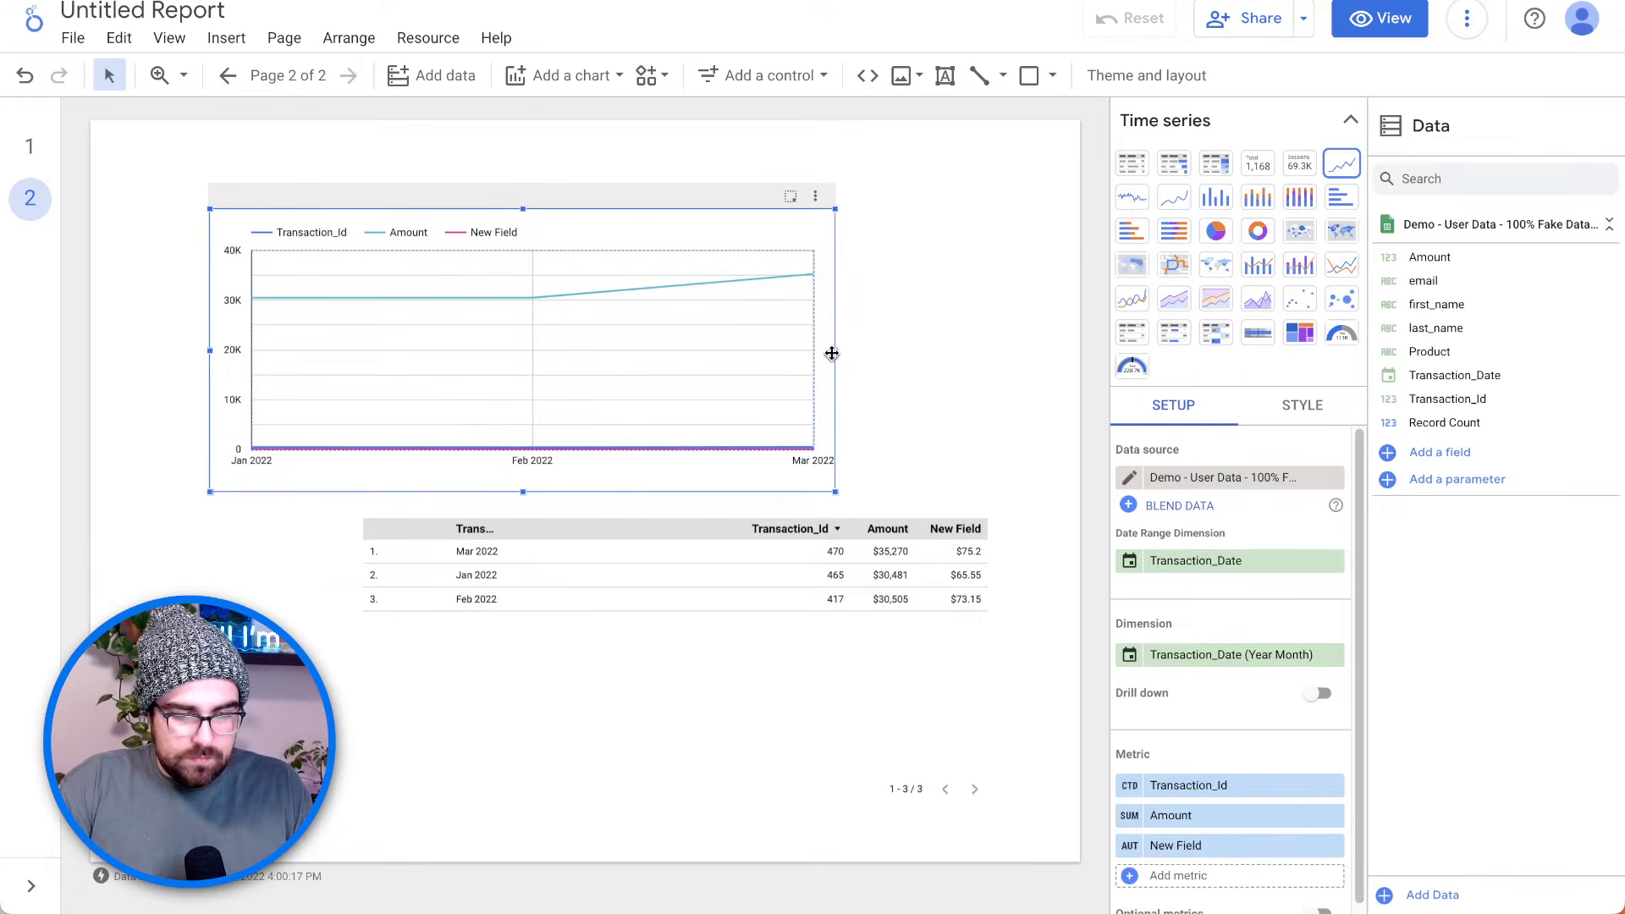
left_click_drag(833, 355, 1034, 359)
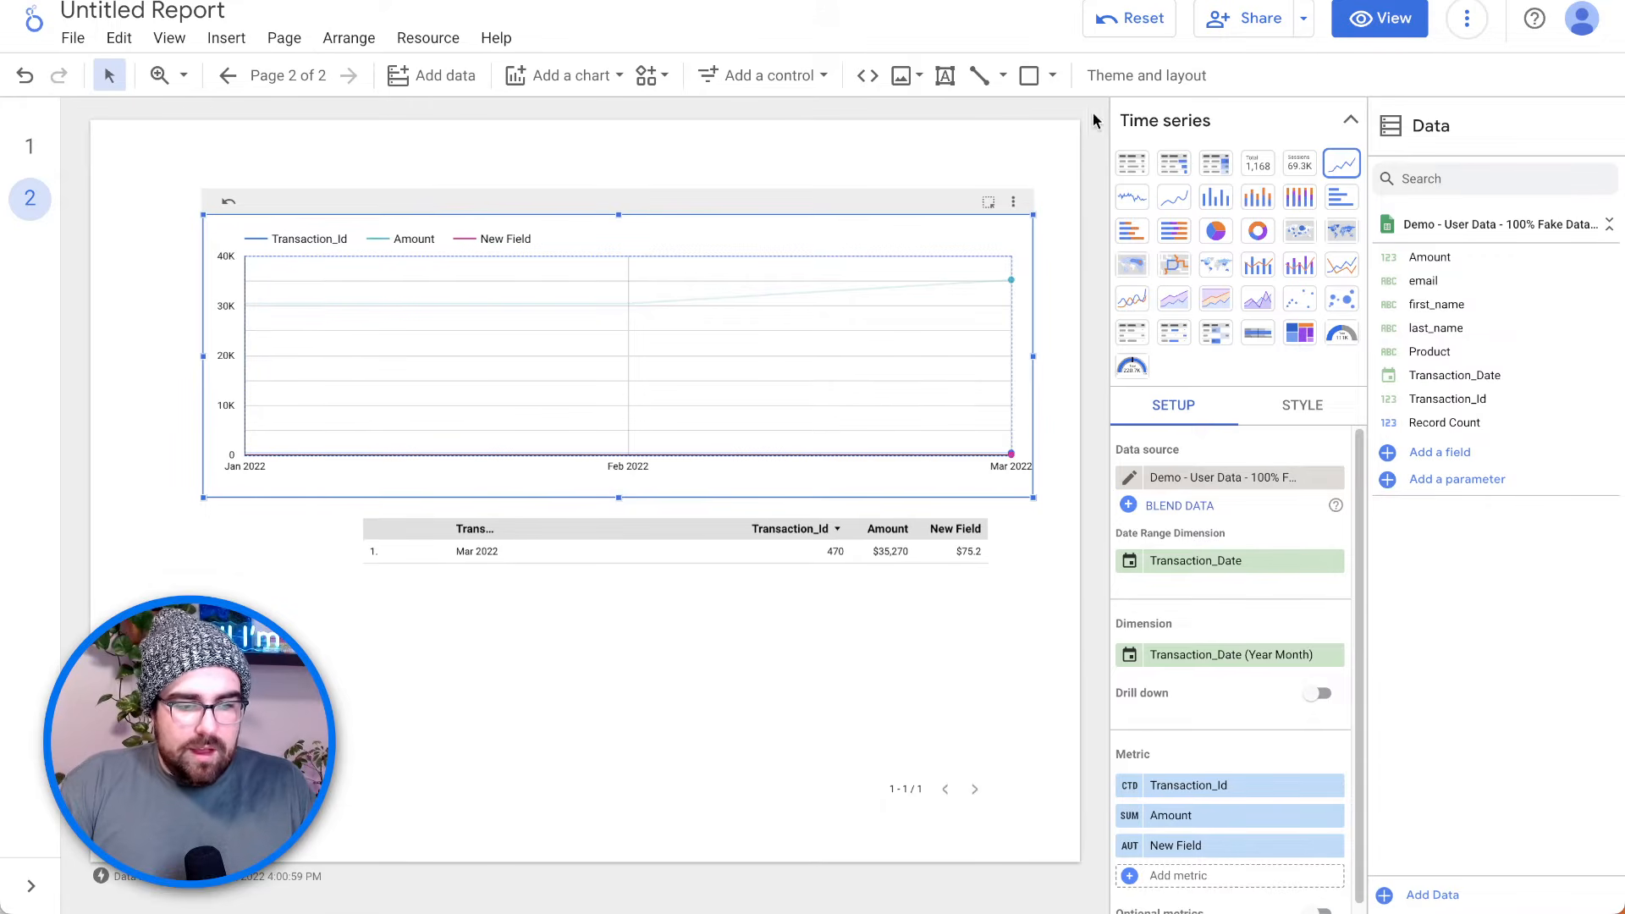
- Reset the report's chart filtering and delete the time series chart
left_click(1102, 21)
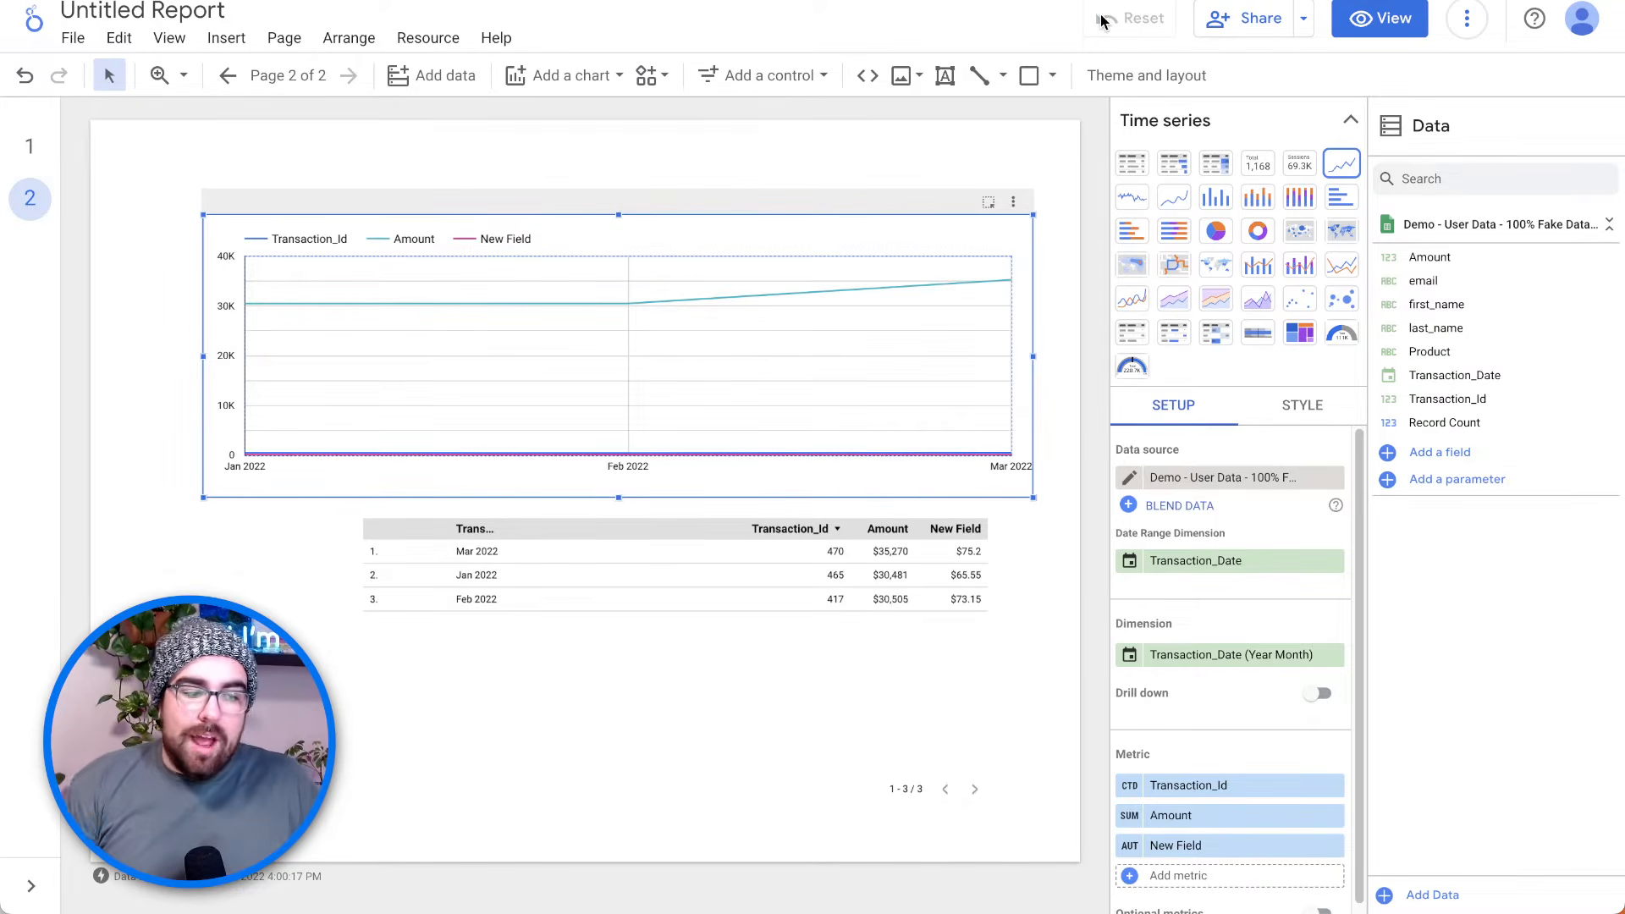
left_click_drag(912, 194, 917, 198)
key("Delete")
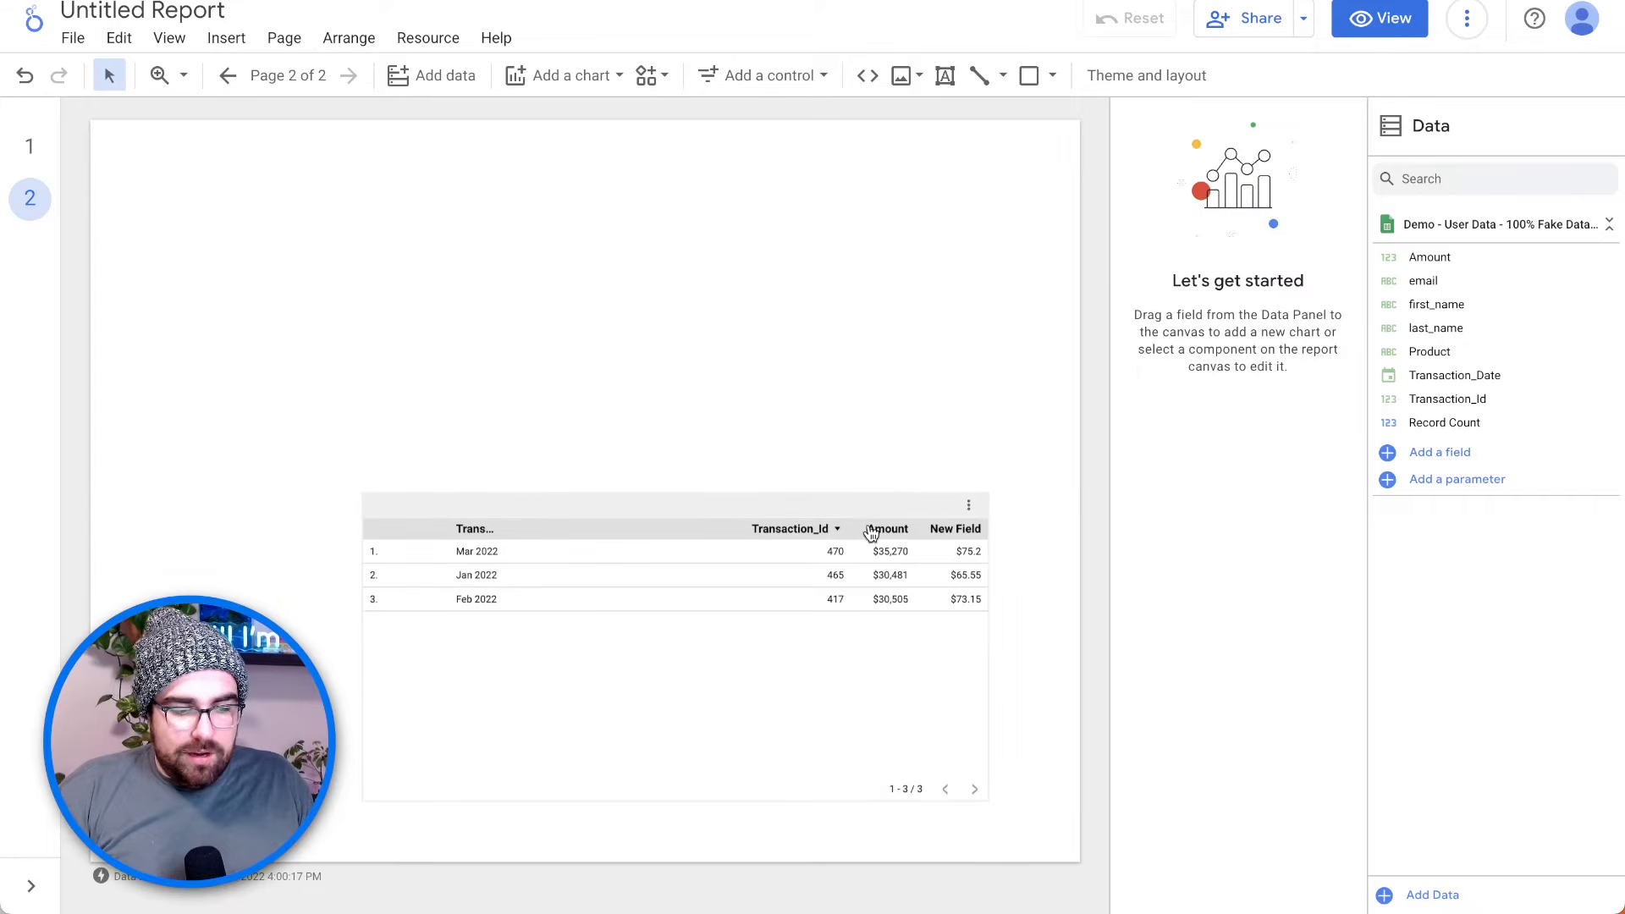
- Move the table to the upper part of the page and set its header font size to 20px
left_click_drag(861, 508, 837, 256)
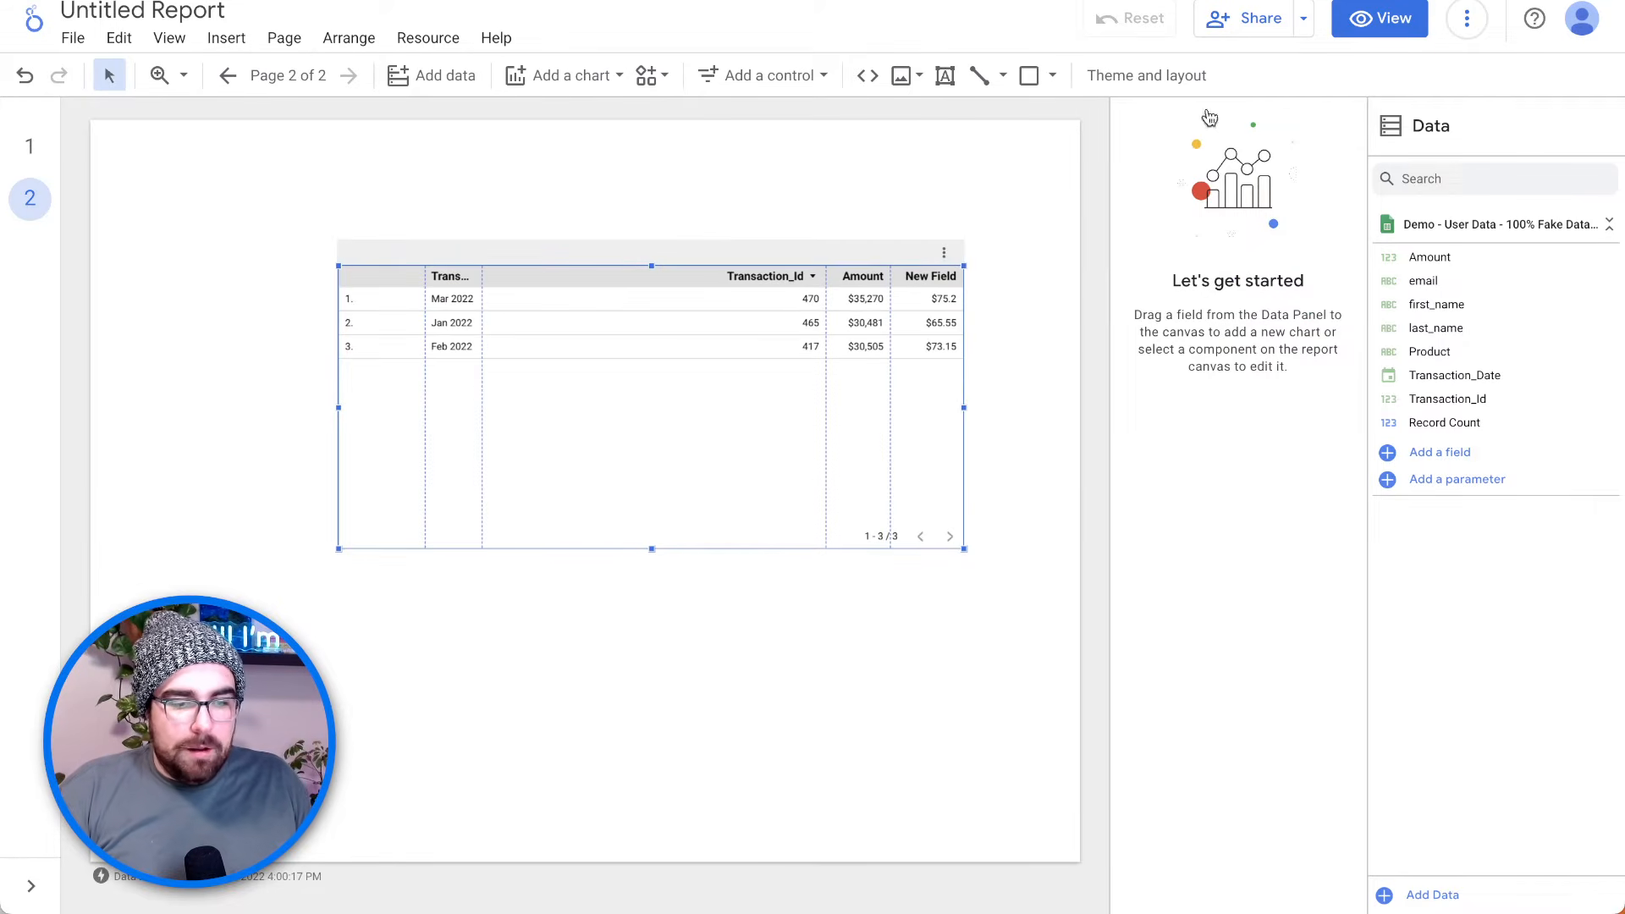
left_click(1299, 173)
scroll(1219, 542, "down", 1)
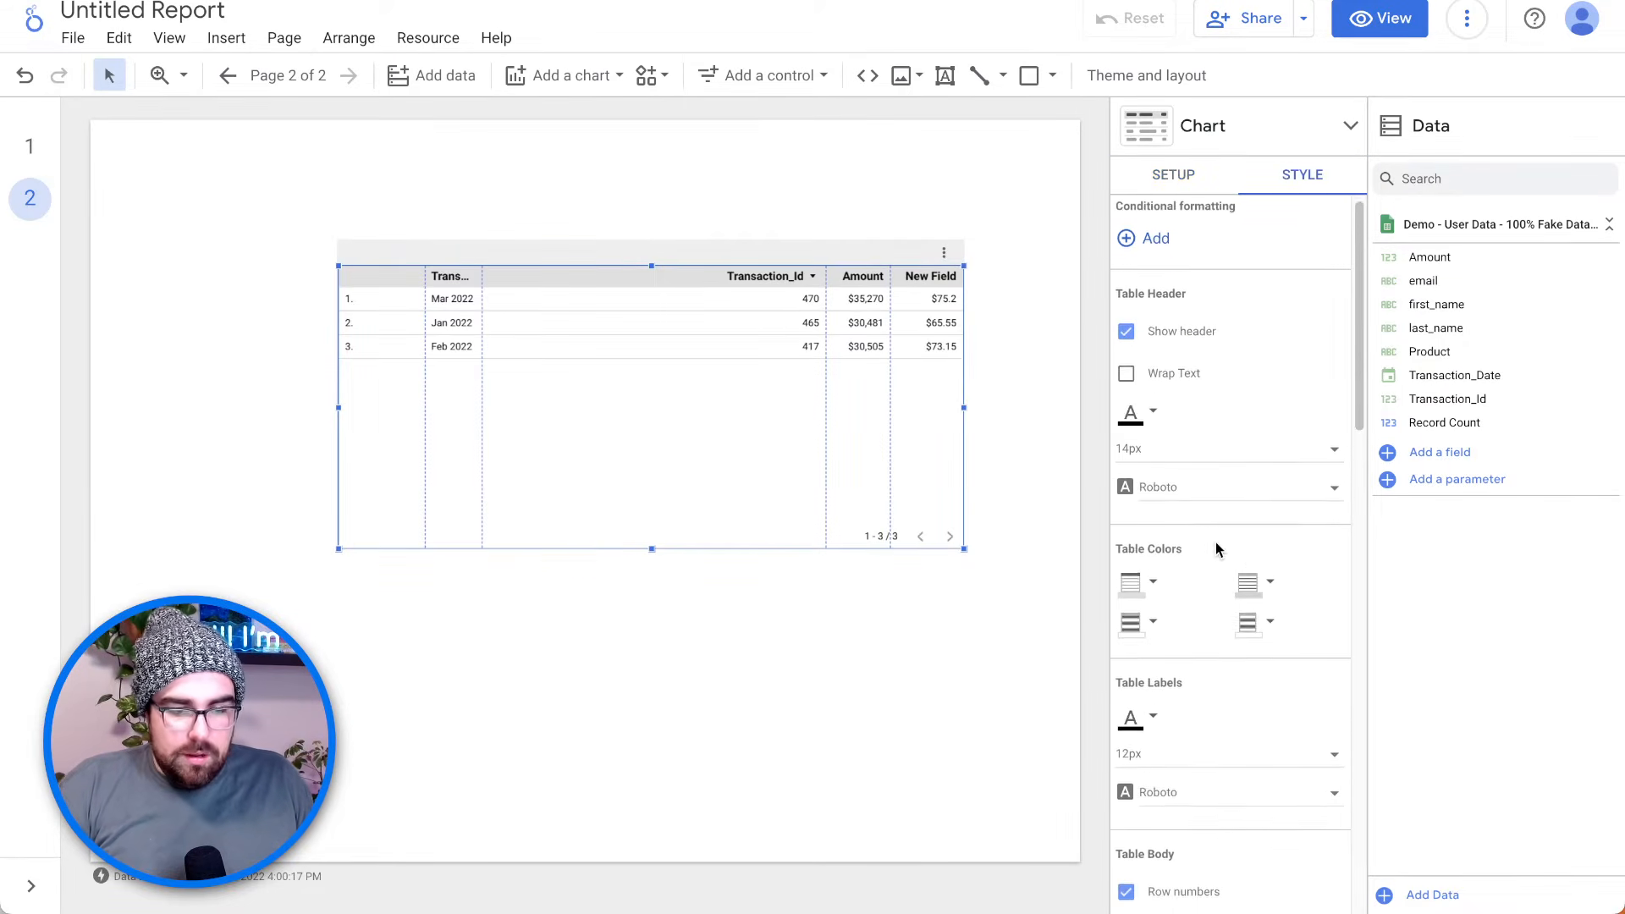
left_click(1149, 448)
left_click(1207, 562)
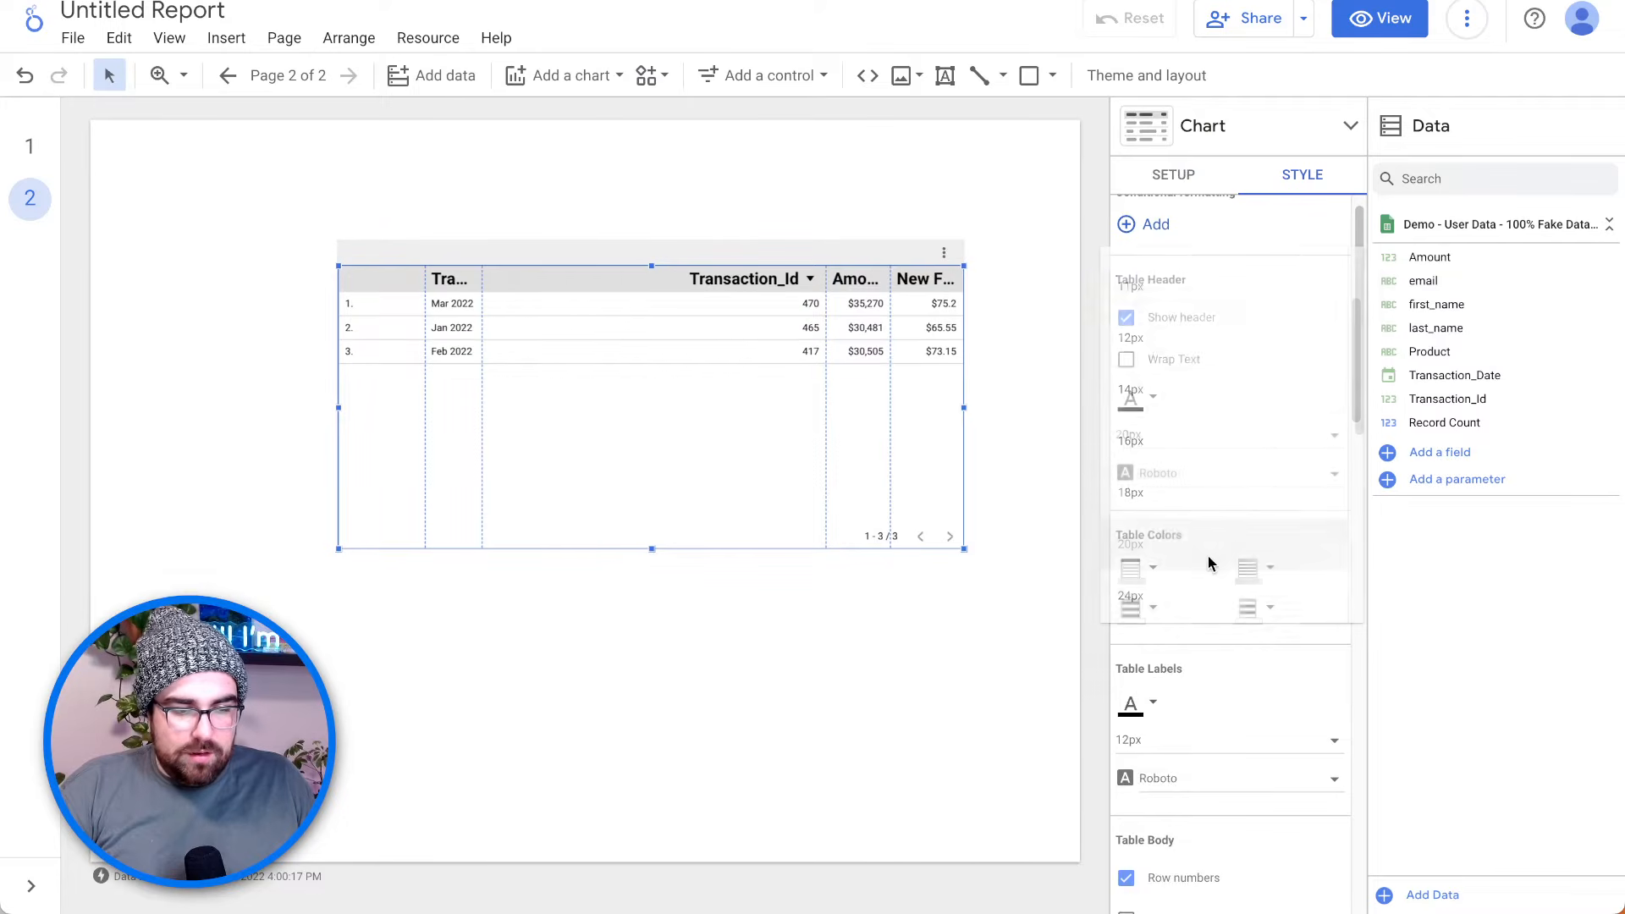
- Set the table labels' font size to 18px and fit the table's columns to their contents
scroll(1207, 565, "down", 3)
left_click(1168, 364)
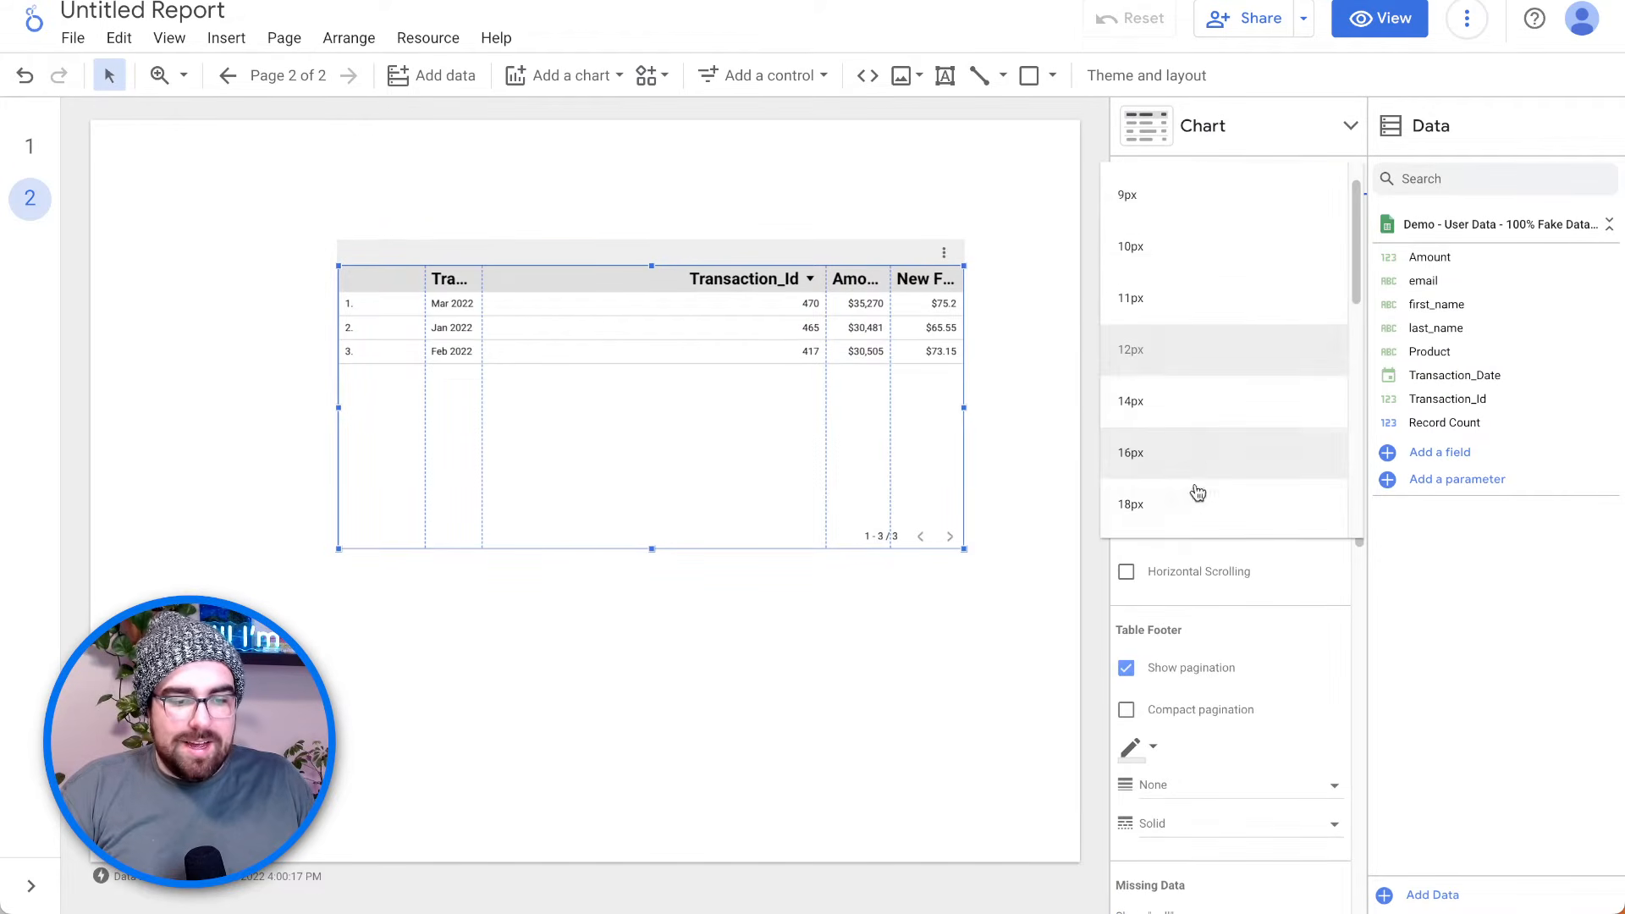
left_click(1197, 497)
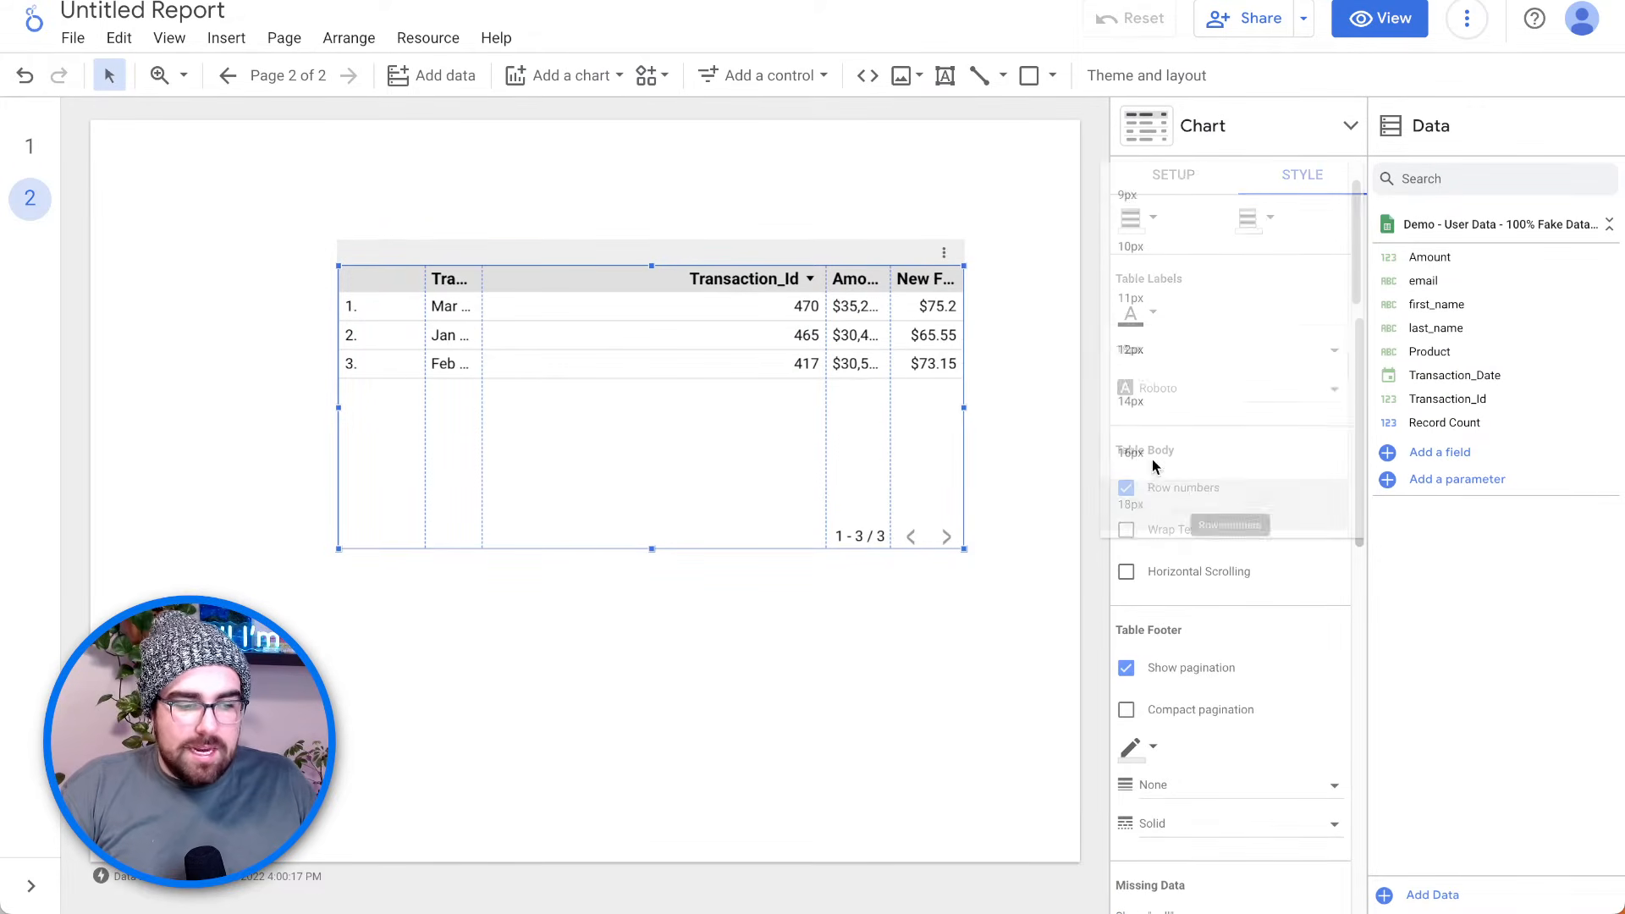
double_click(425, 382)
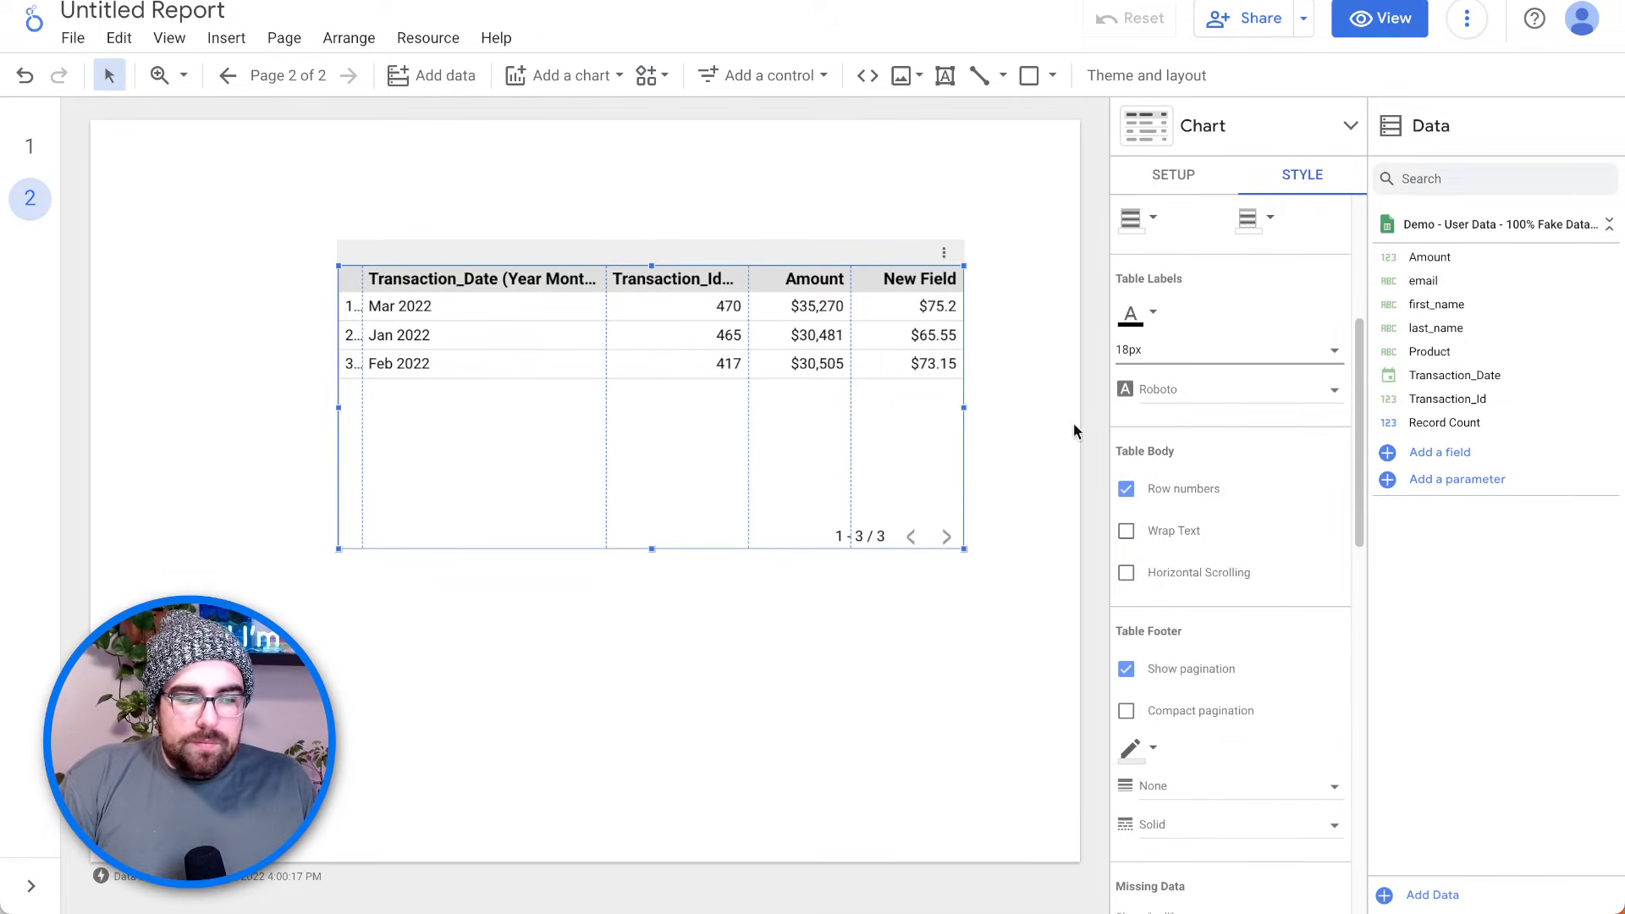
- Sort the table by Transaction_Date (Date) in descending order, and adjust its position and the row-number column's width
left_click_drag(813, 254, 779, 251)
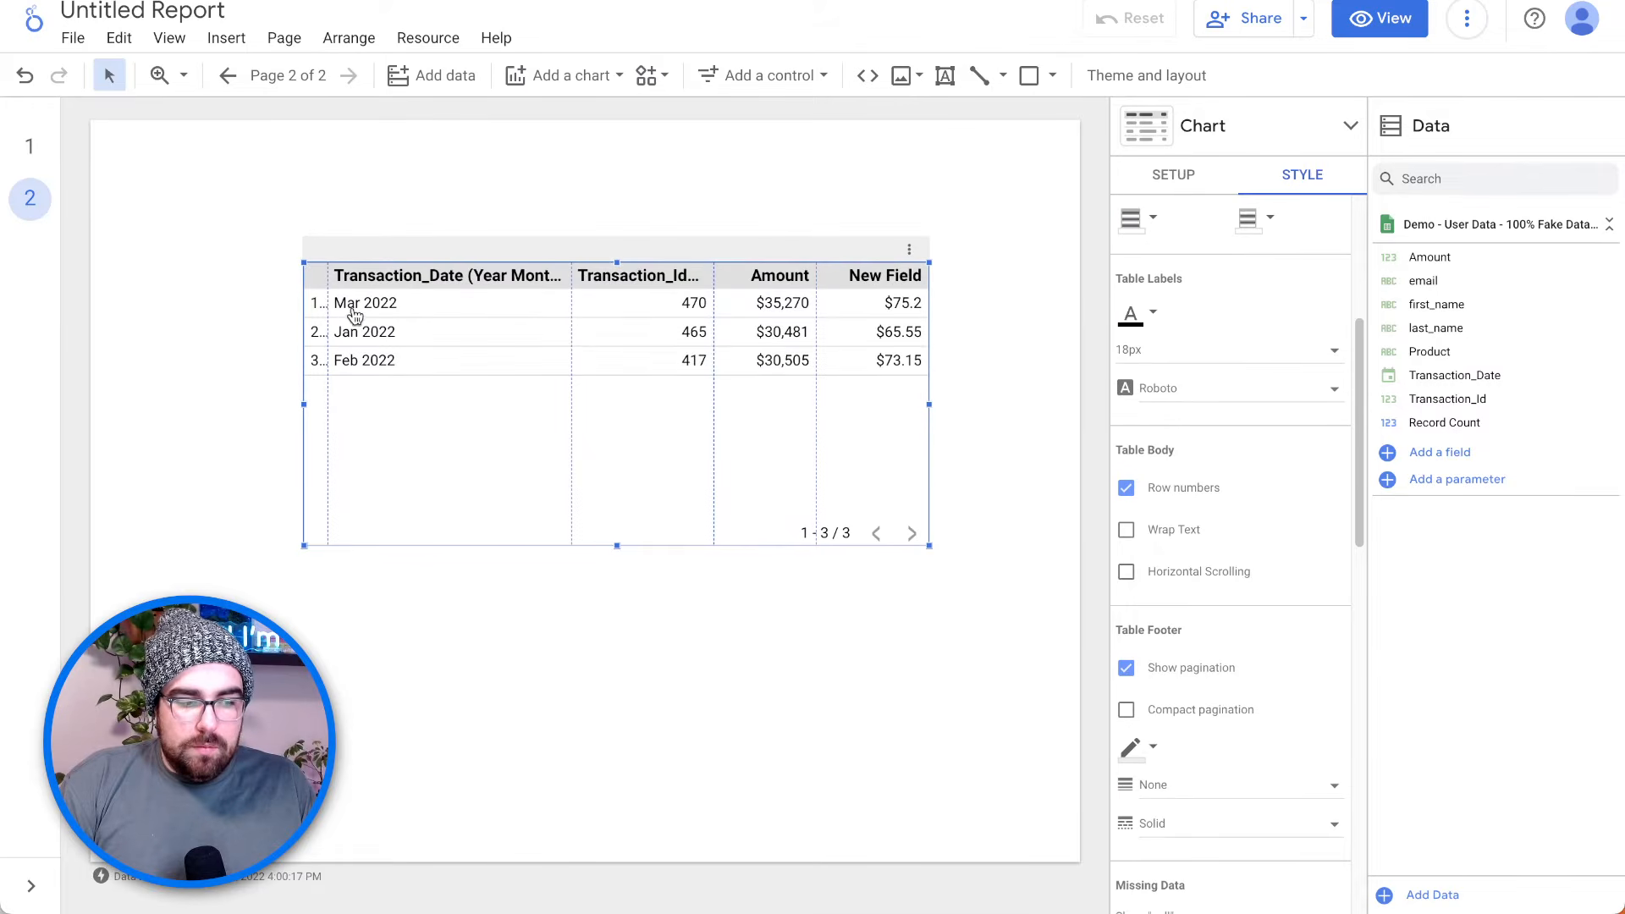
scroll(1279, 330, "up", 5)
left_click(1169, 177)
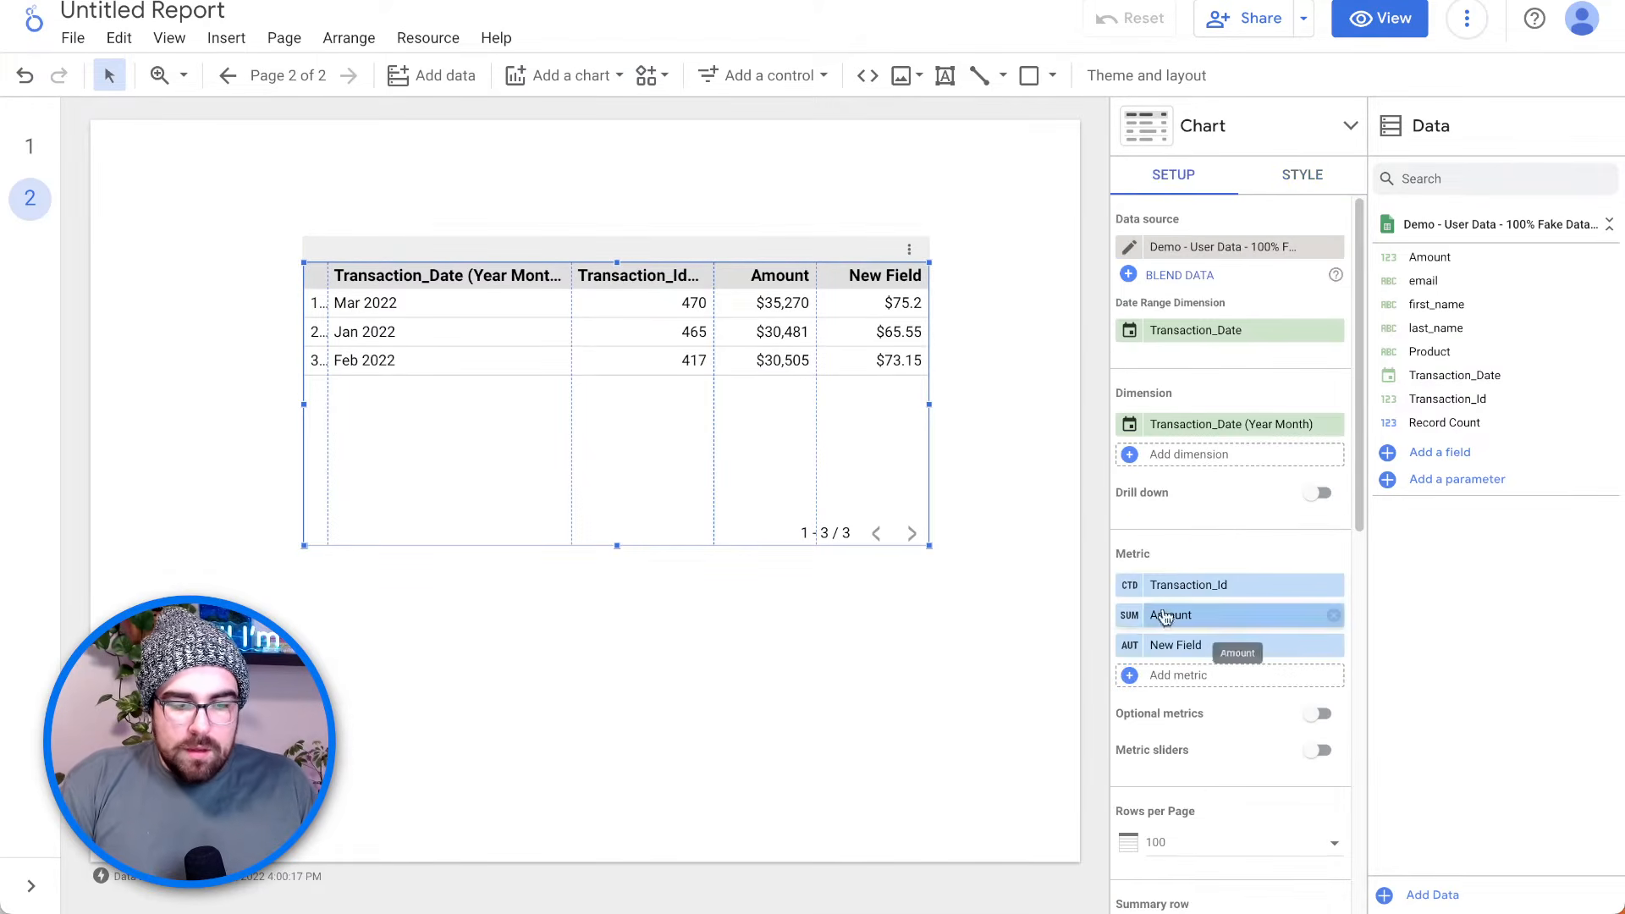
scroll(1181, 596, "down", 3)
scroll(1216, 714, "down", 1)
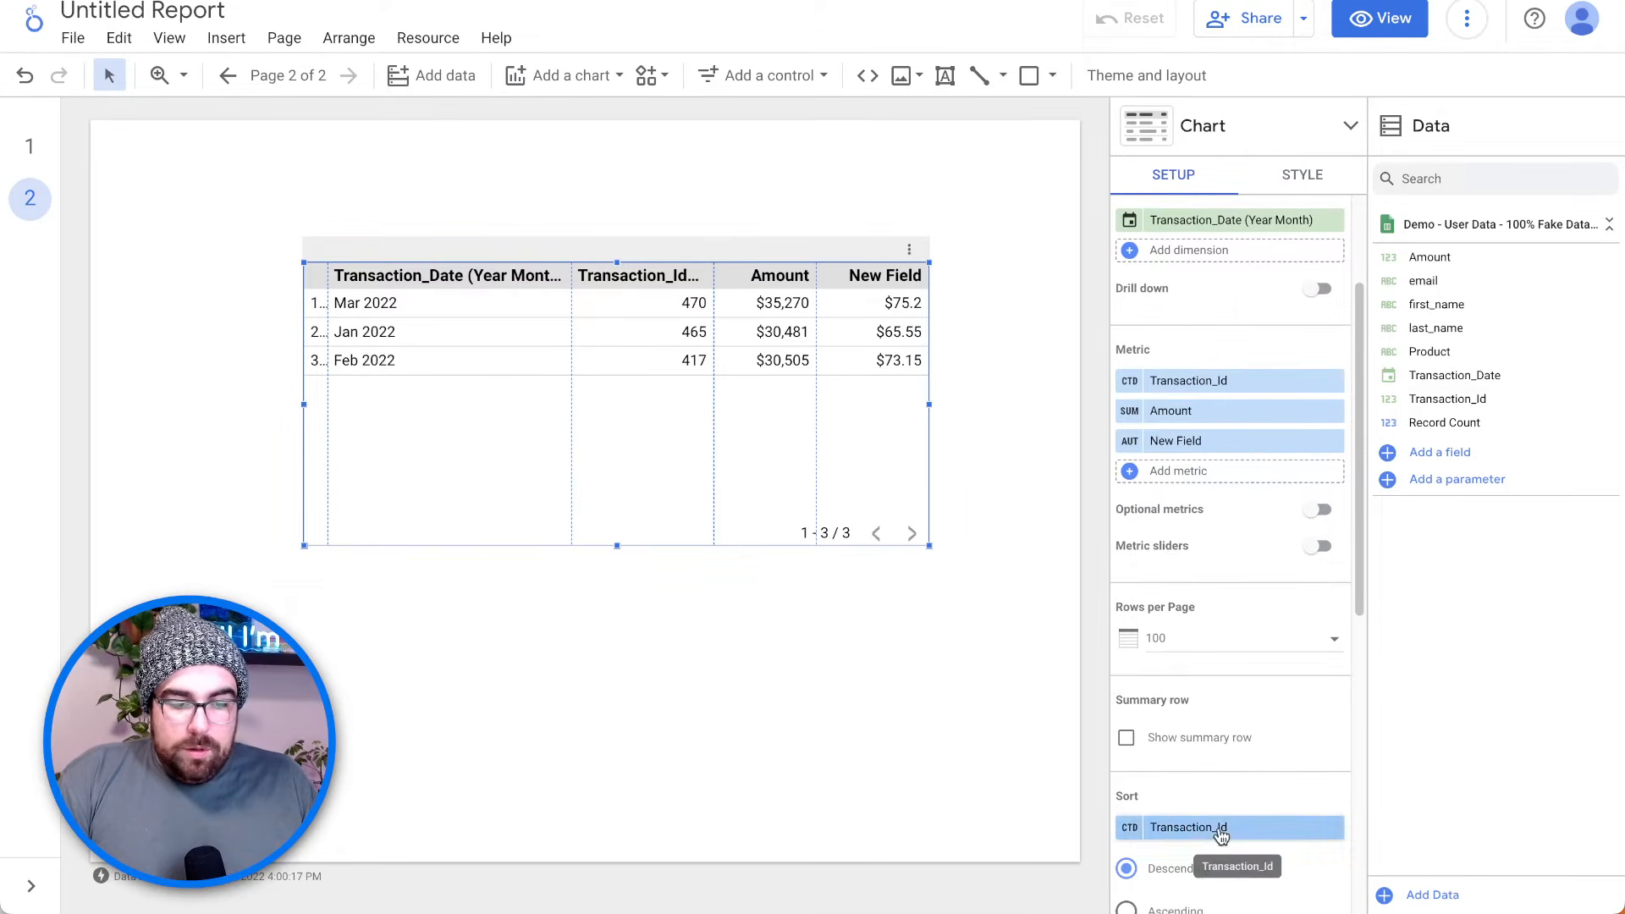
left_click(1212, 827)
left_click(1223, 744)
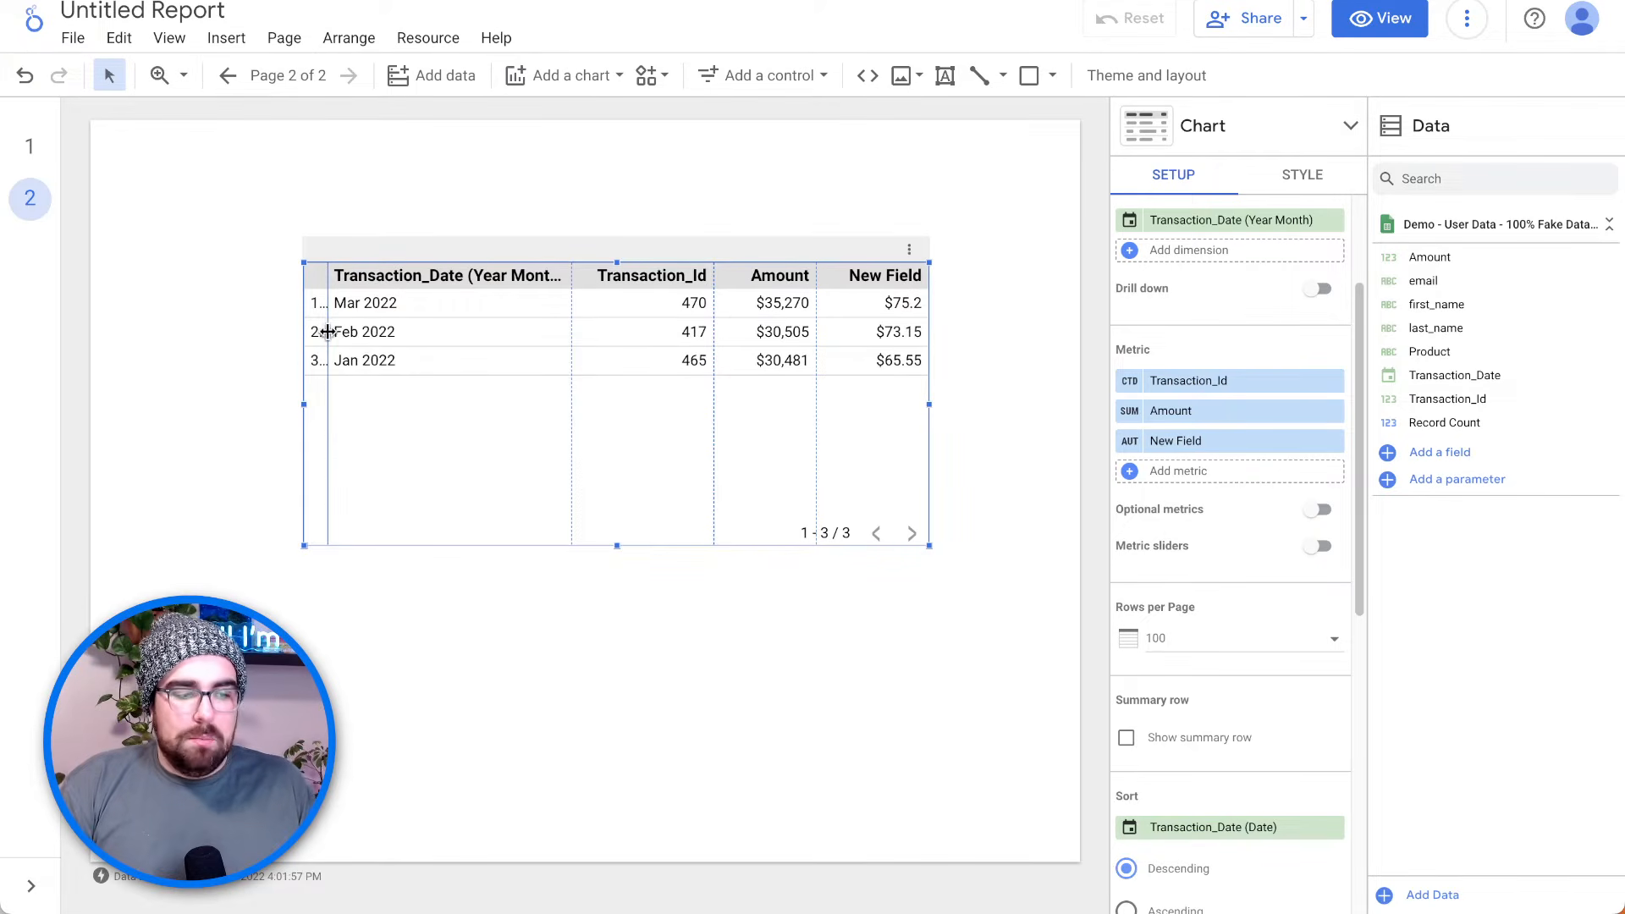
left_click_drag(327, 332, 337, 332)
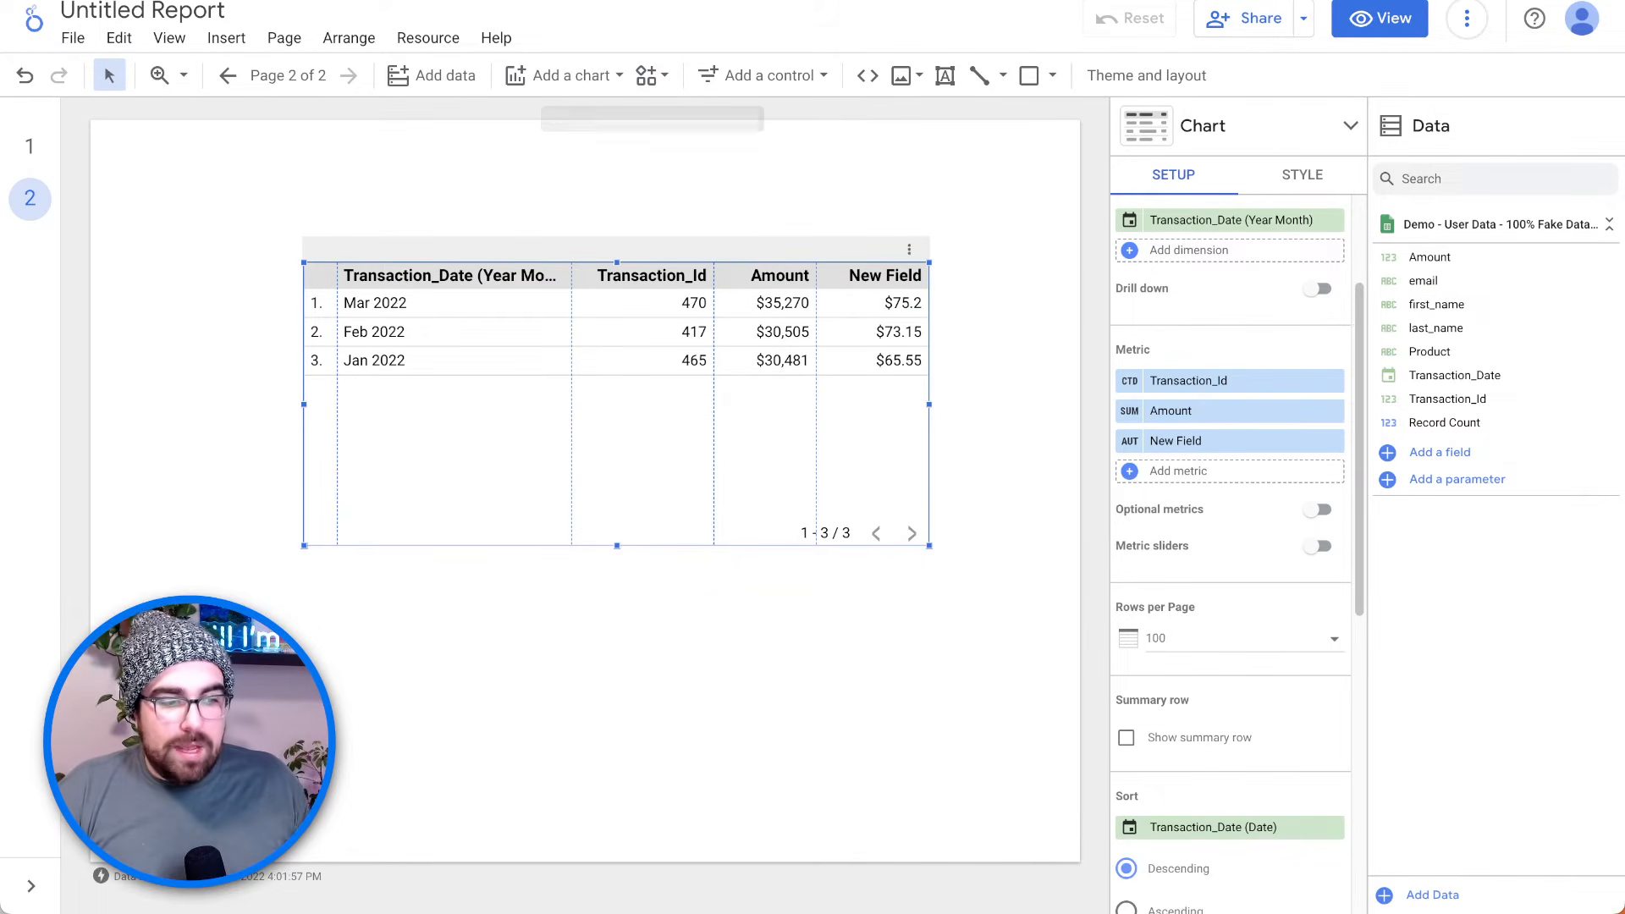
- Add a drop-down list control above the table's upper-right part with Product as its control field
left_click(802, 76)
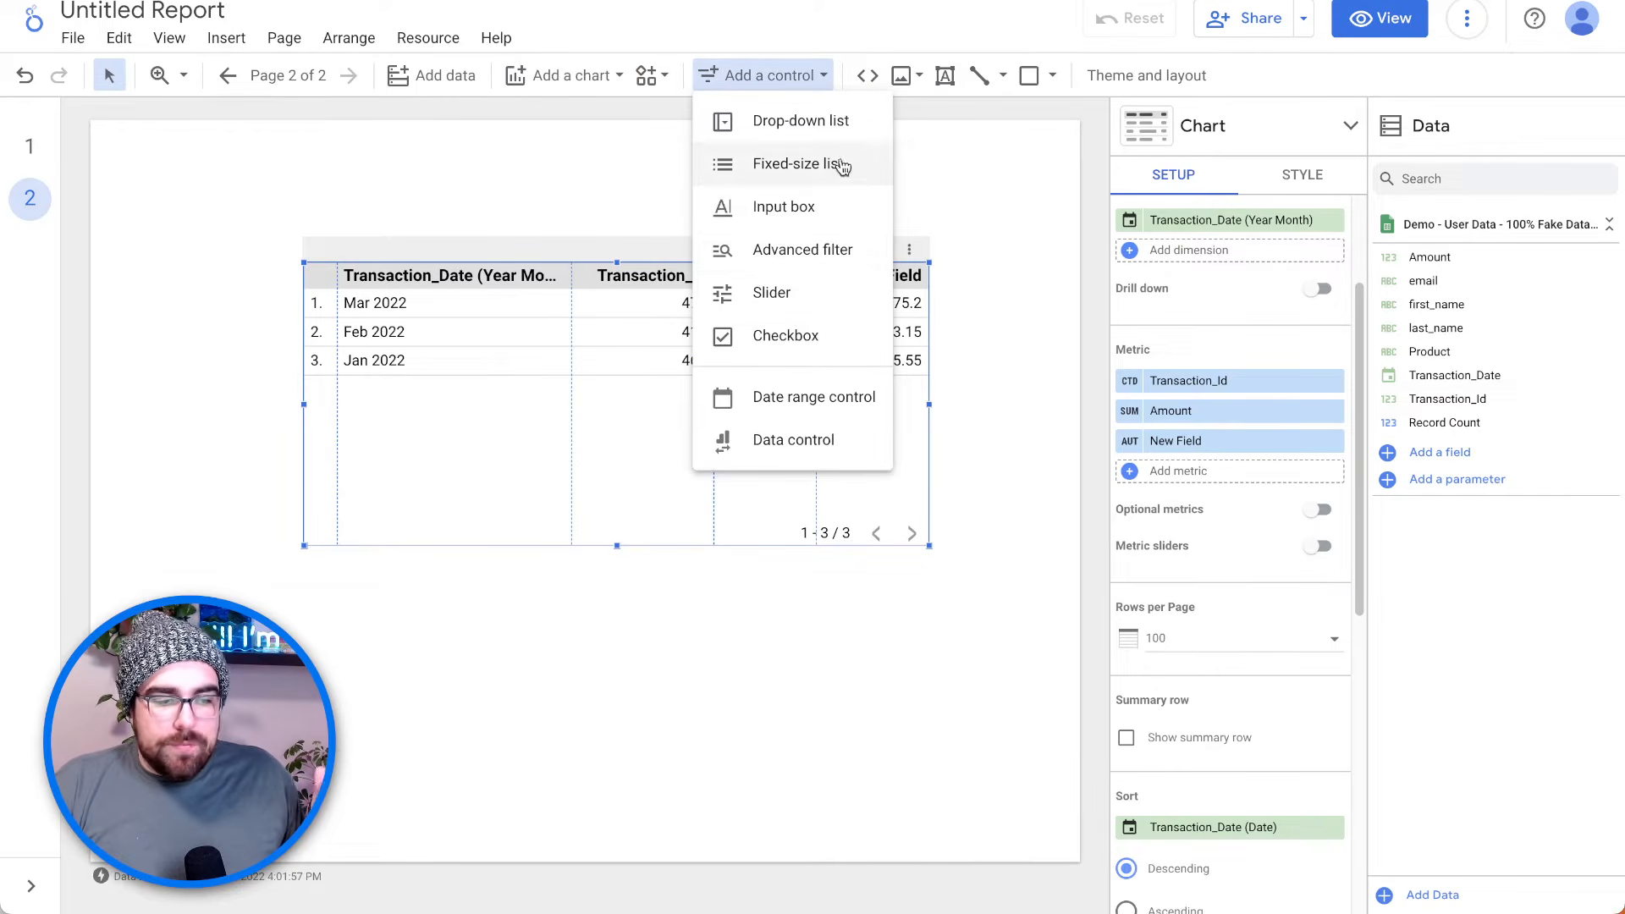
left_click(825, 127)
left_click_drag(677, 168, 926, 211)
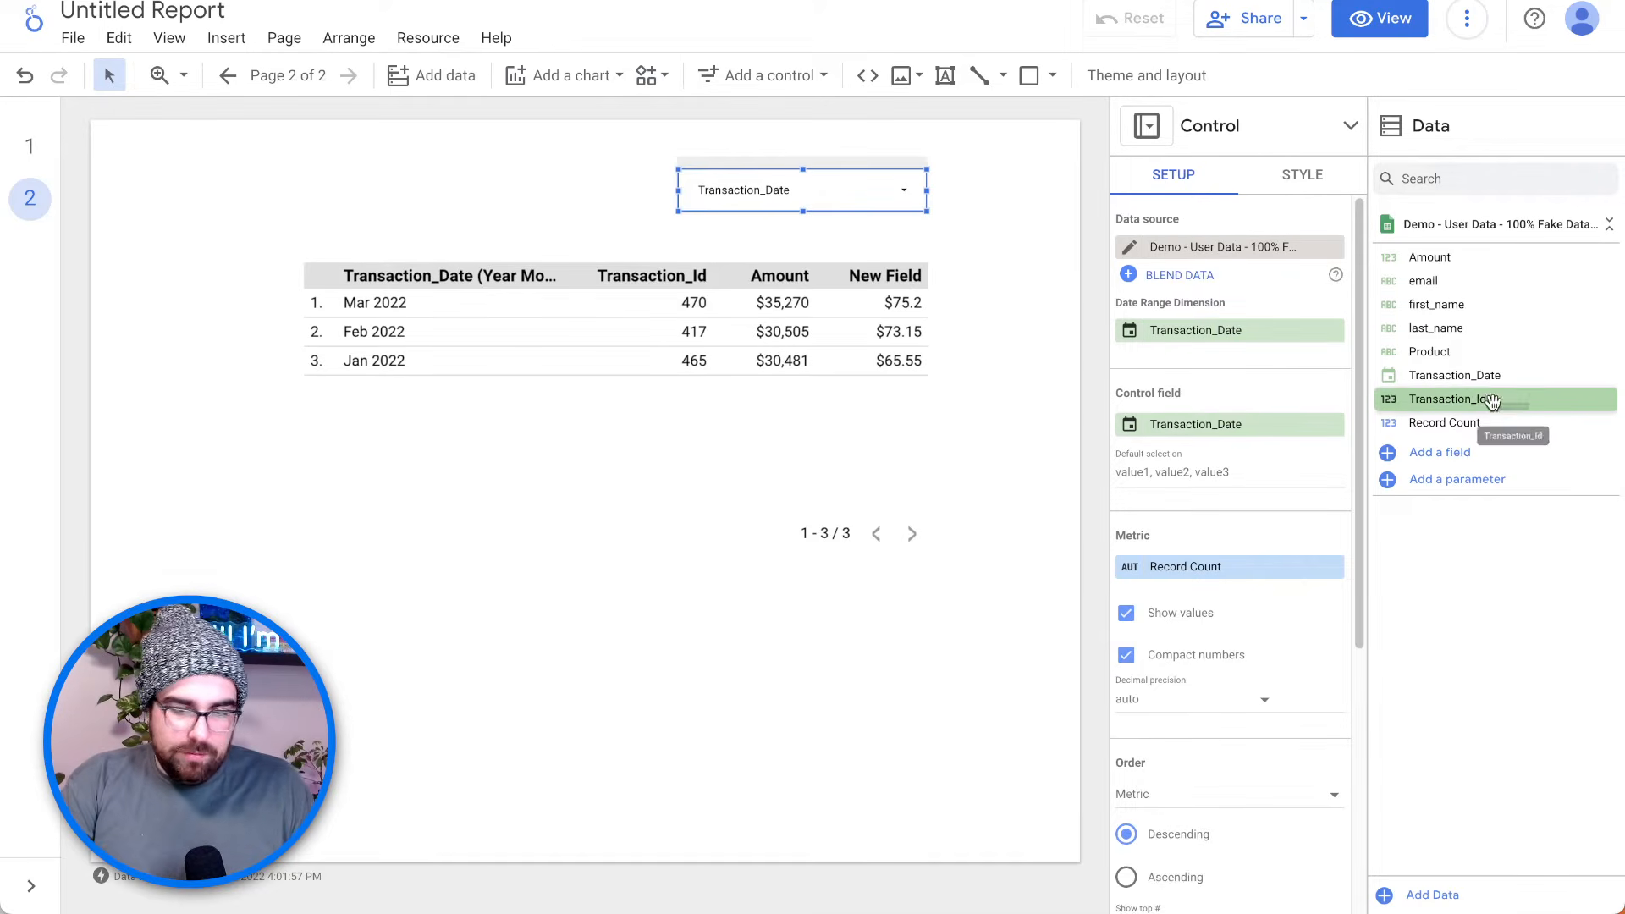
left_click_drag(1482, 353, 1245, 434)
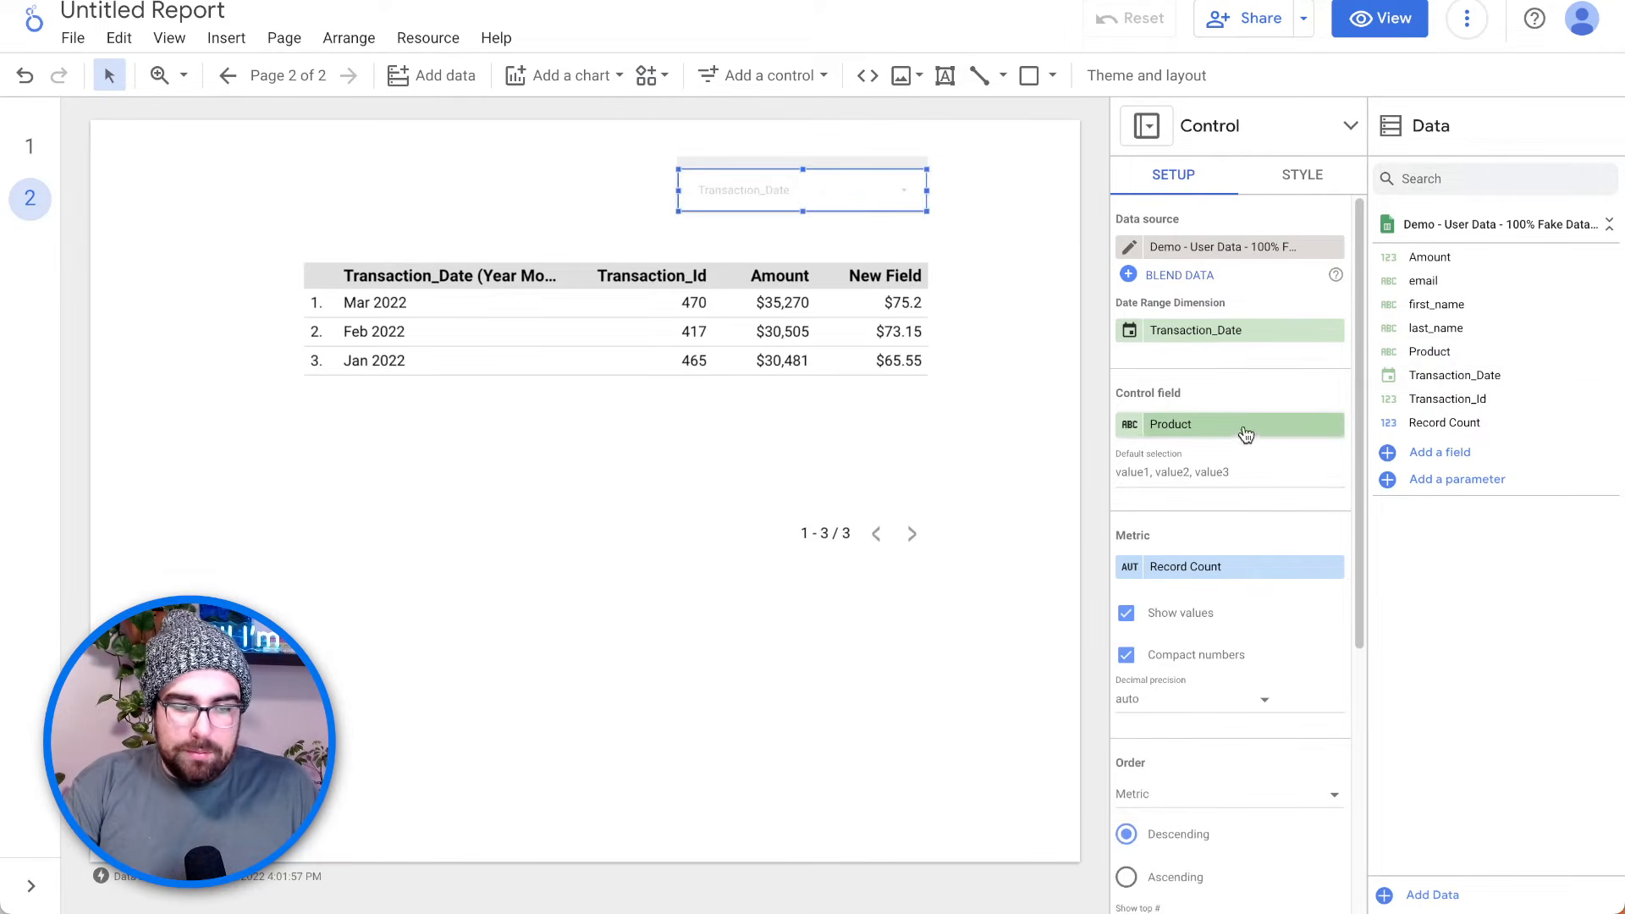
- Examine the drop-down's product values, and check the Product cells on the Stripe transaction sheet in Google Sheets for trailing spaces
left_click(889, 203)
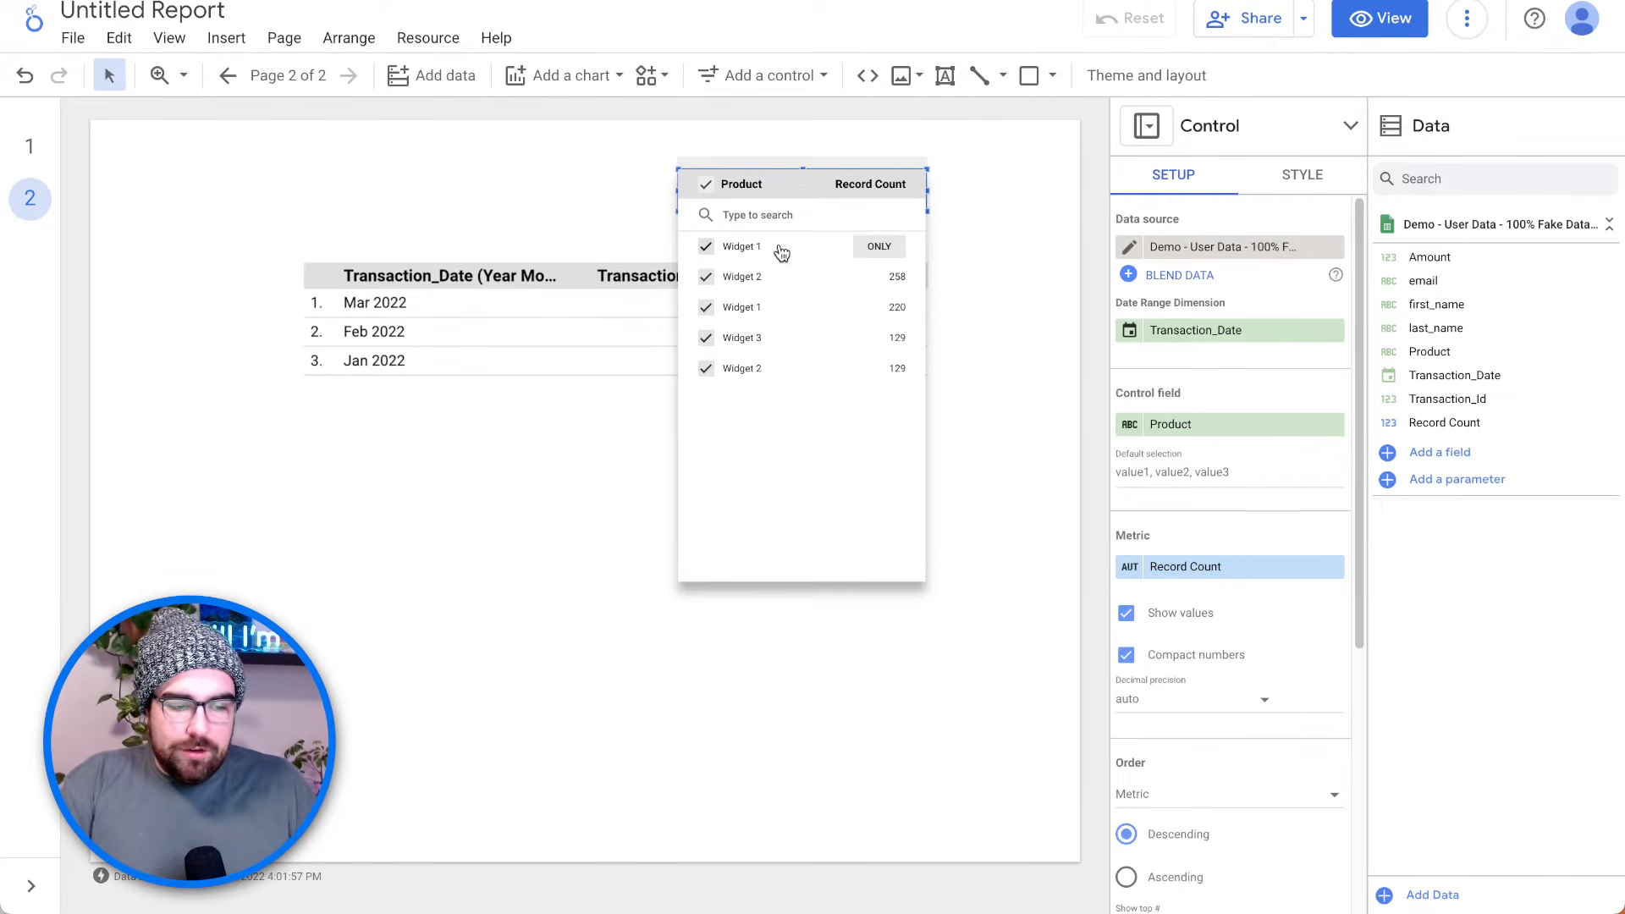
left_click(1008, 243)
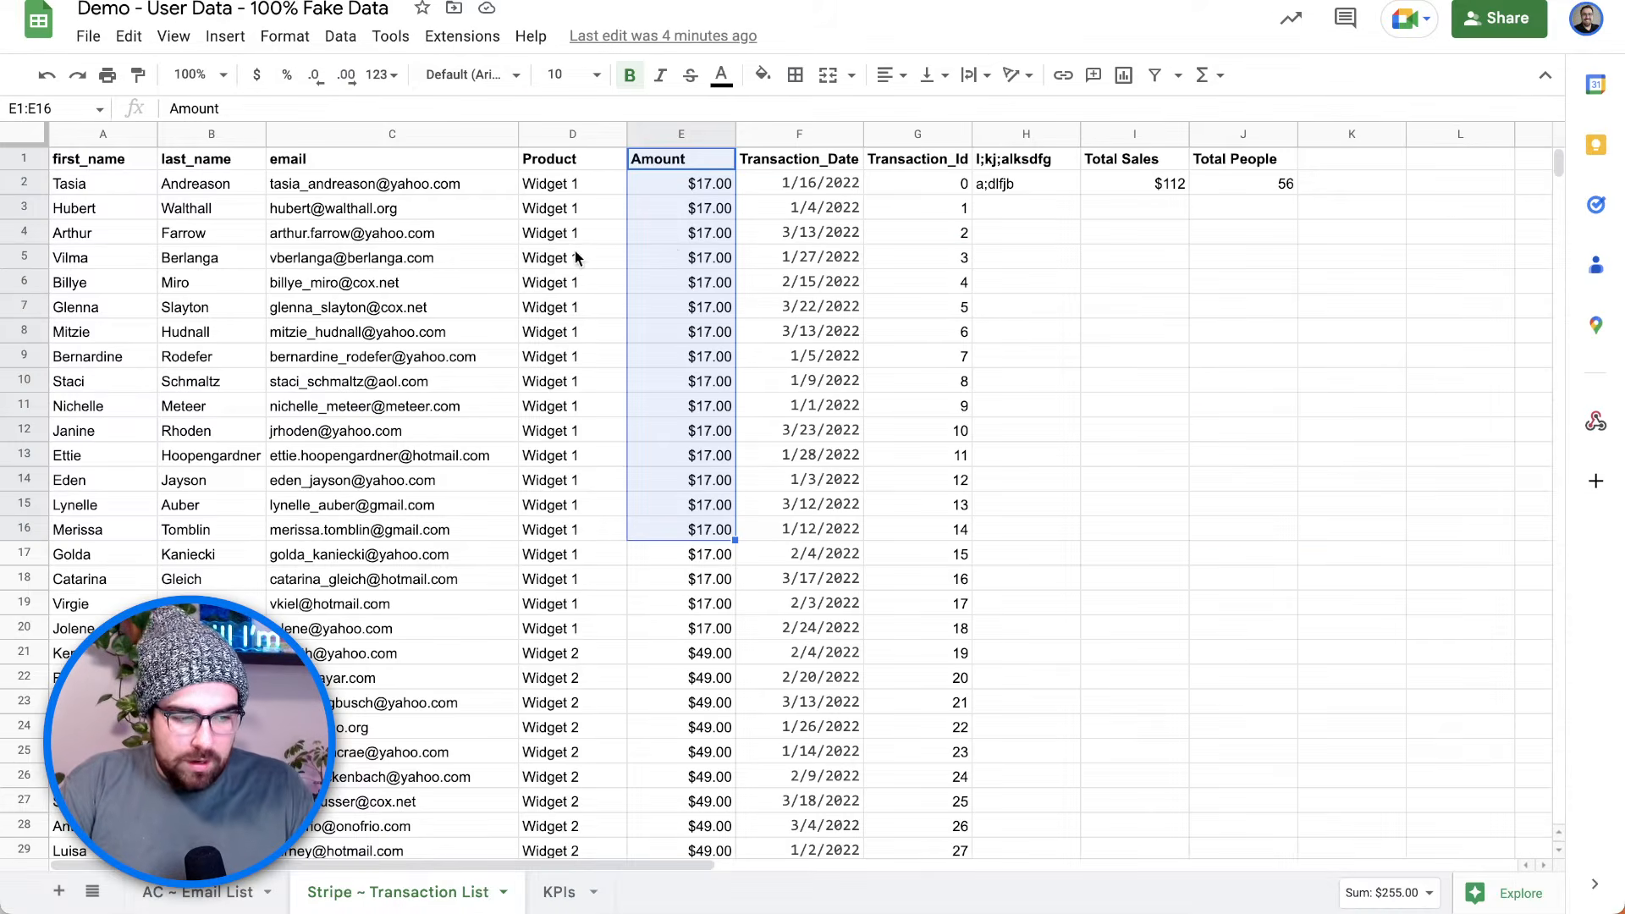
left_click(584, 184)
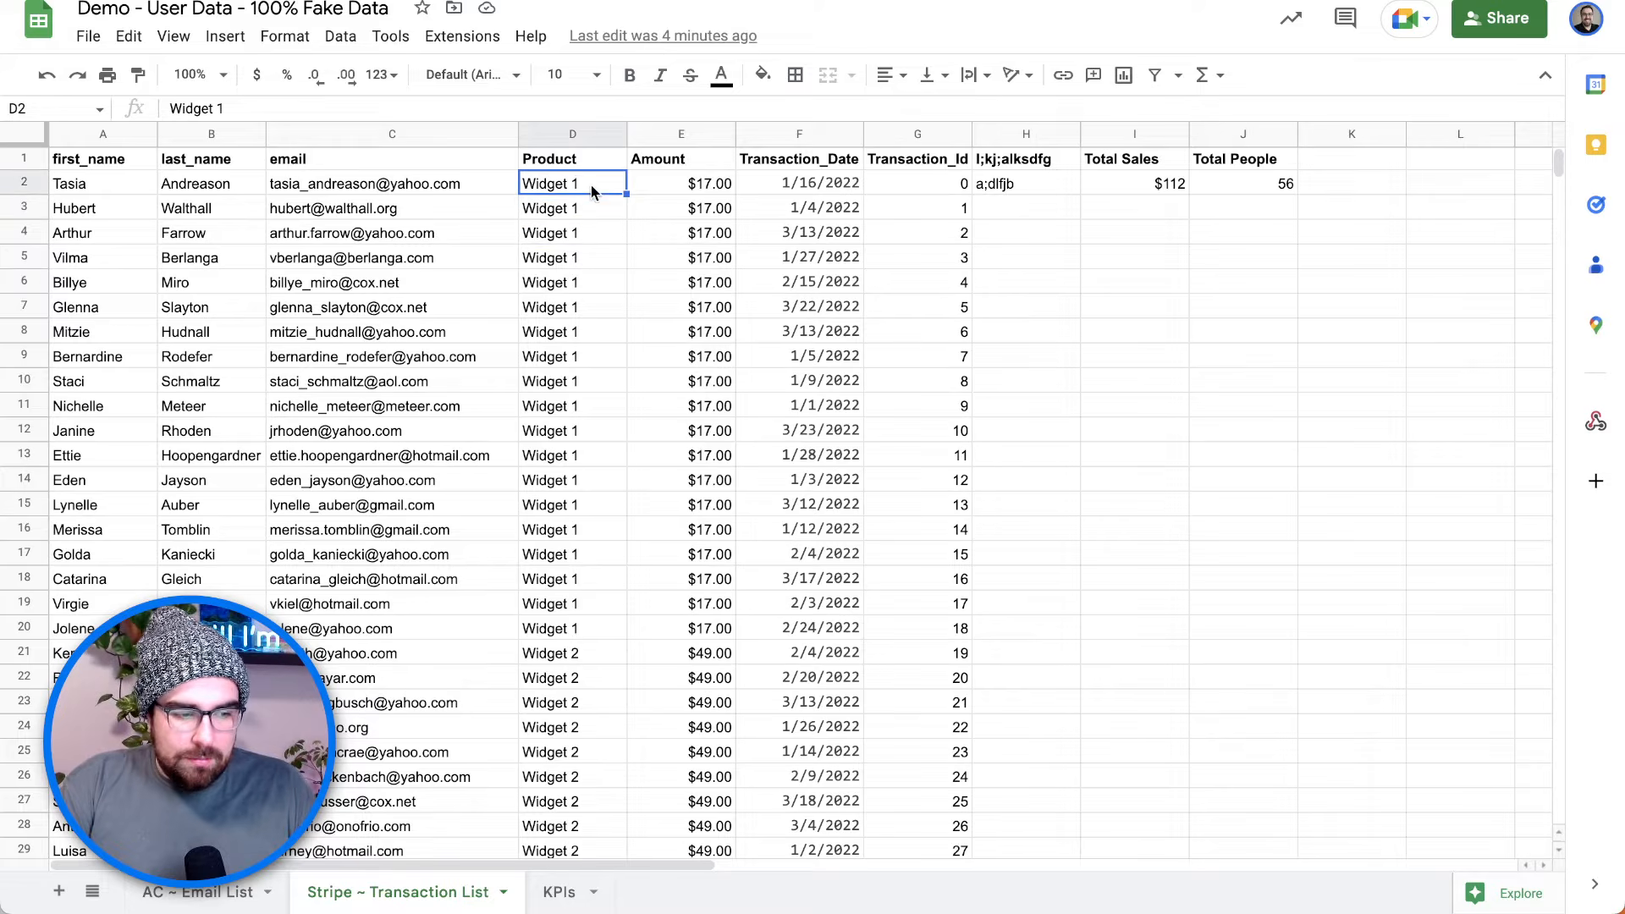
double_click(590, 184)
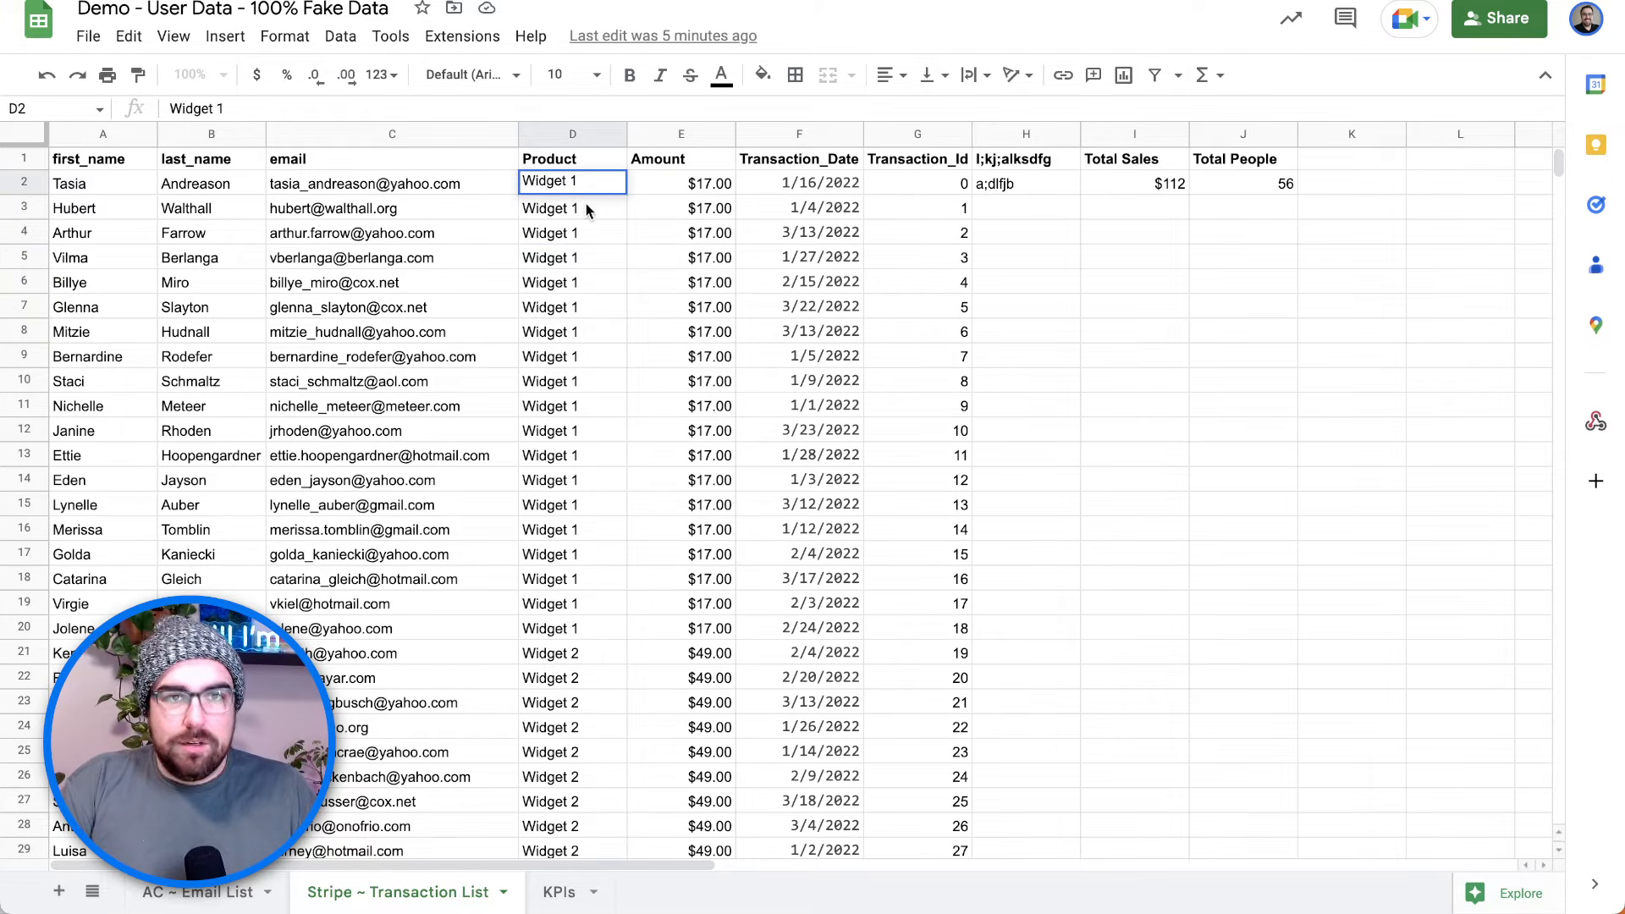
left_click(602, 223)
double_click(602, 217)
double_click(602, 228)
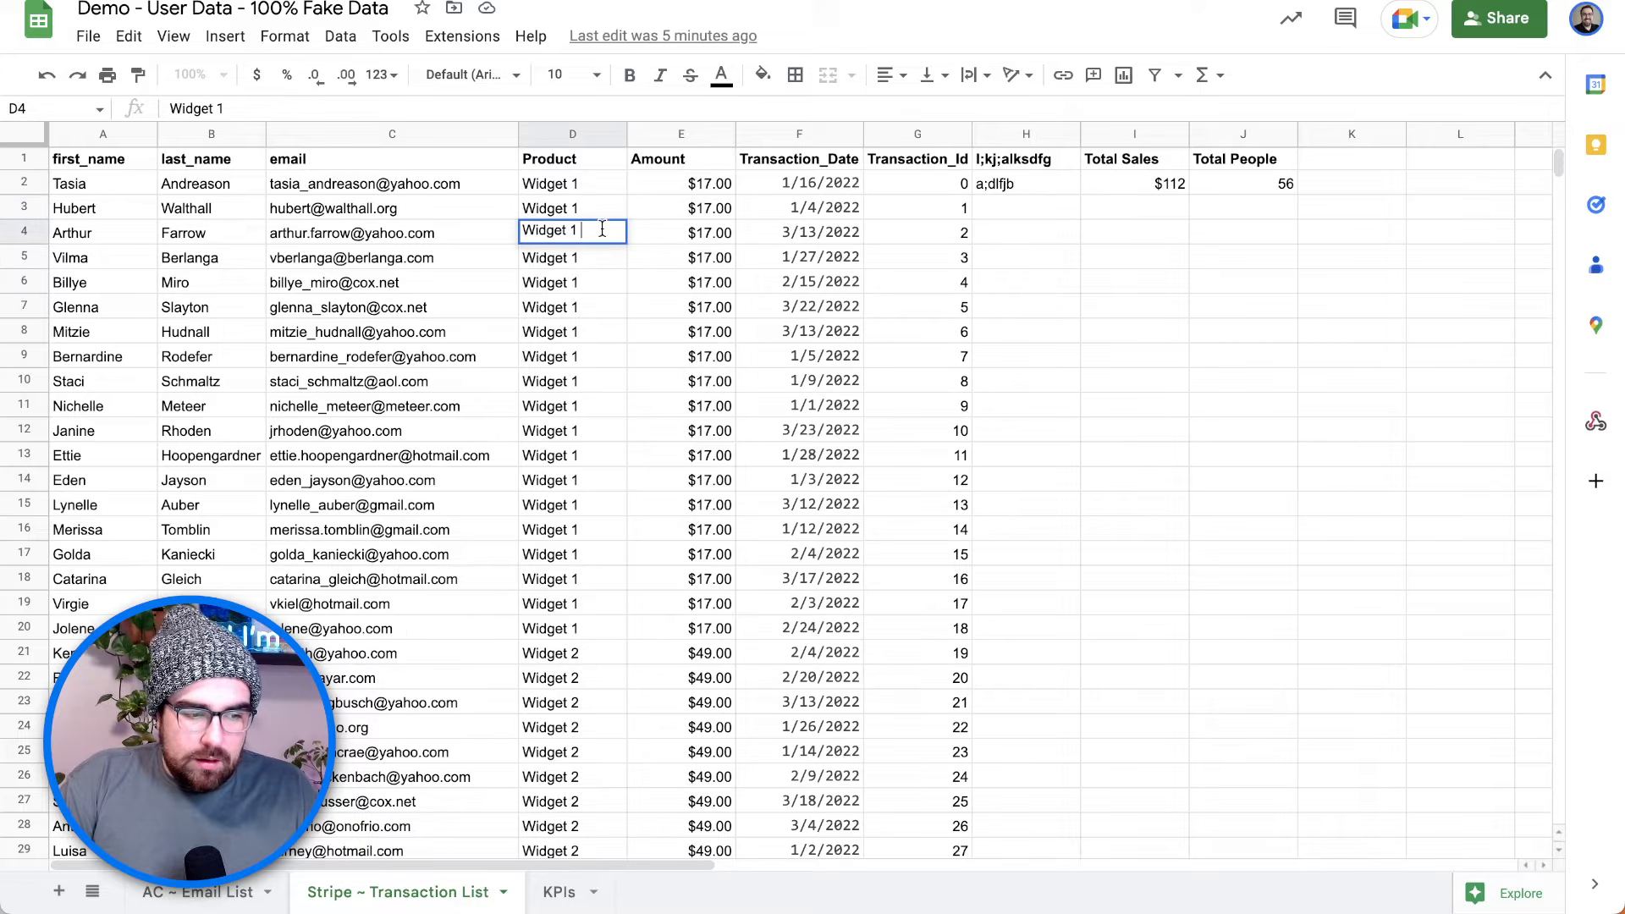
scroll(606, 267, "down", 3)
double_click(604, 284)
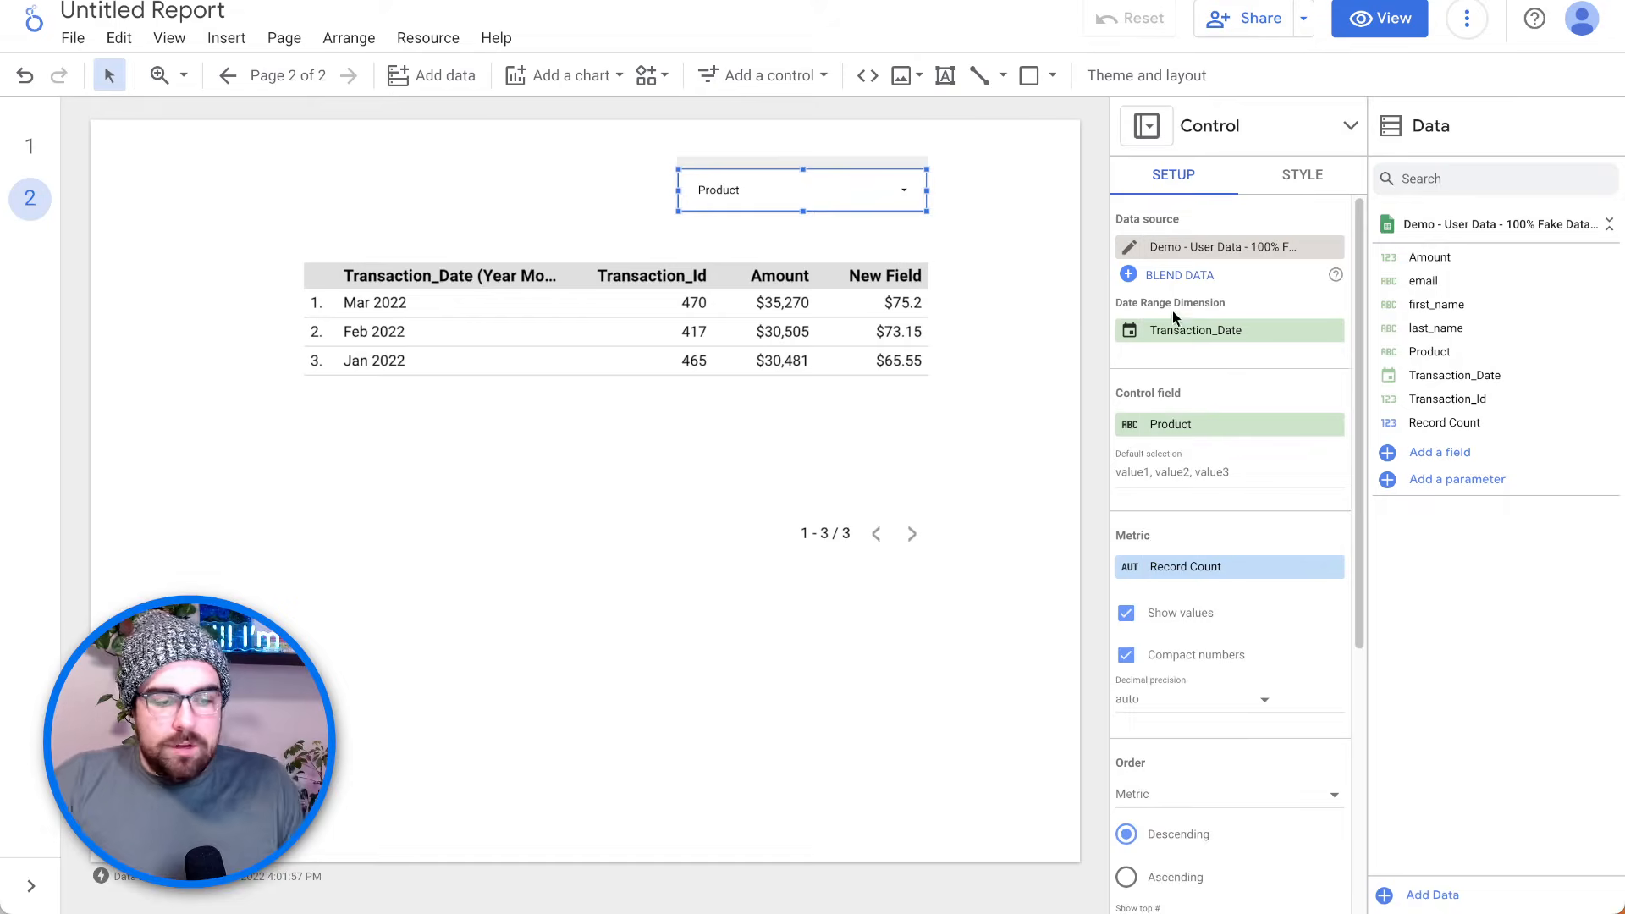
- Start a new calculated field in Looker Studio with the formula REGEXP_REPLACE(Product,'\s',"")
left_click(1452, 451)
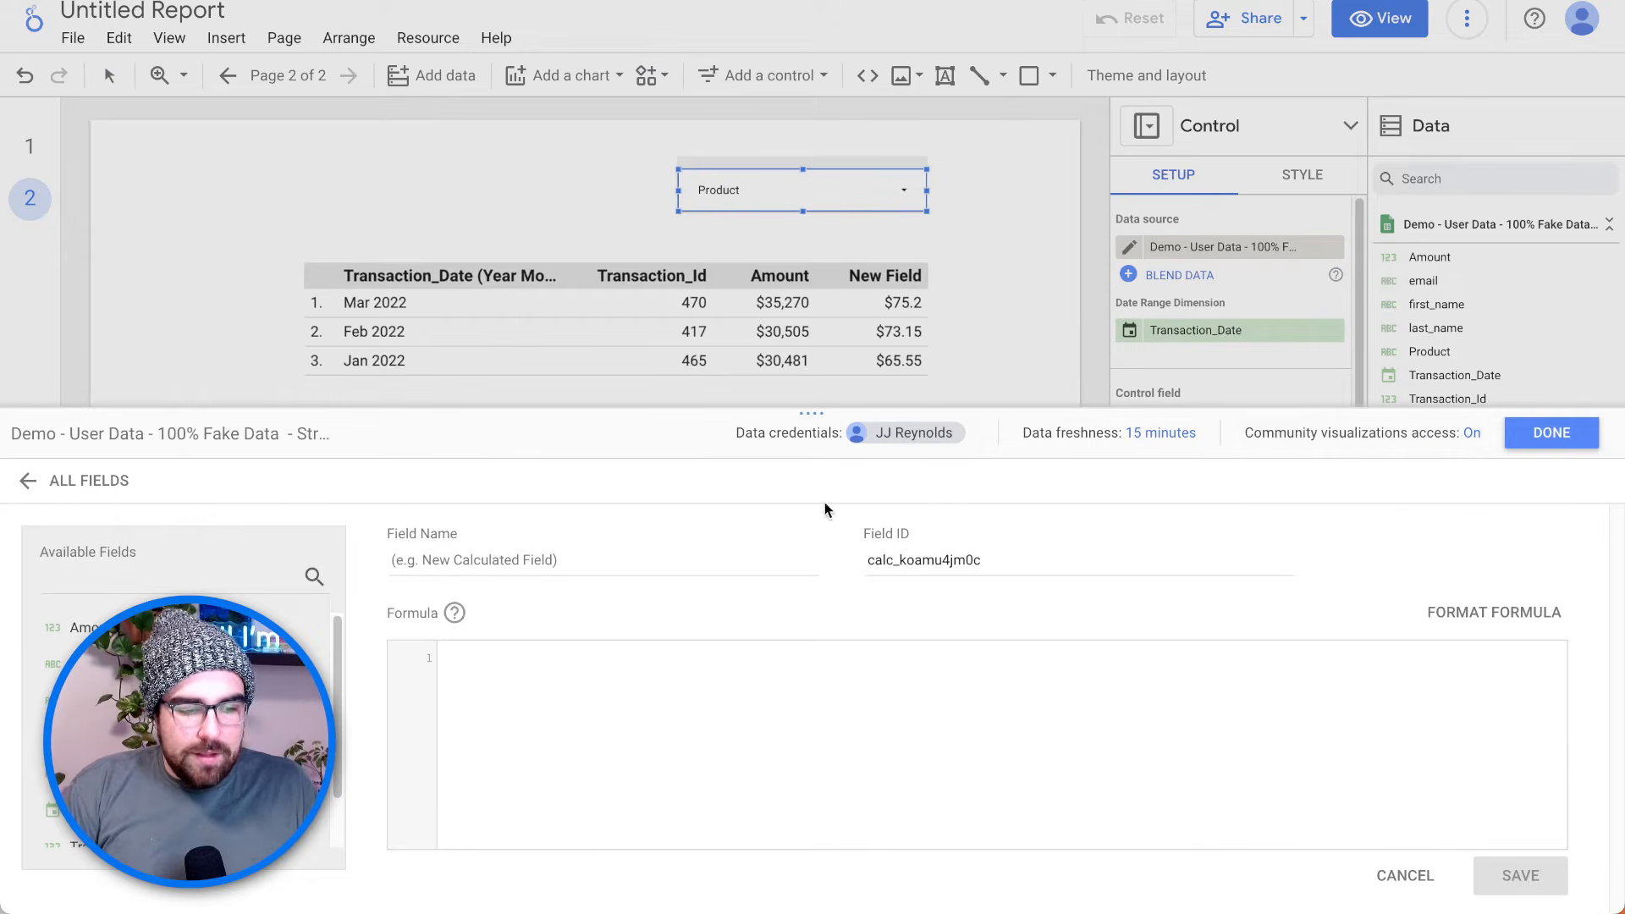
left_click_drag(787, 406, 779, 239)
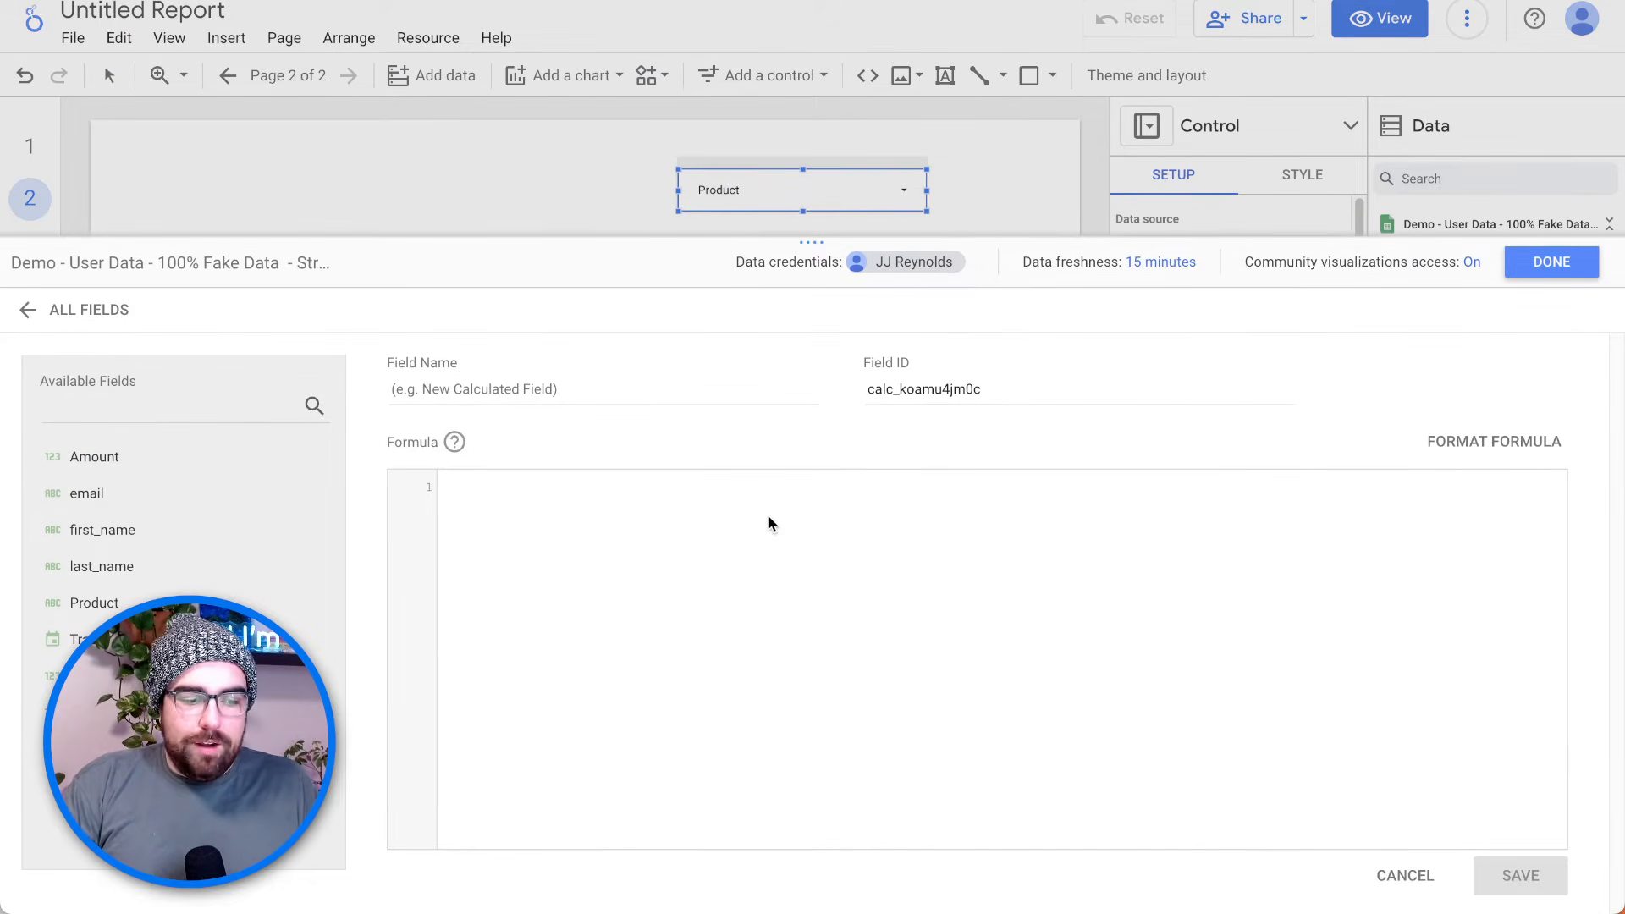
type("rege")
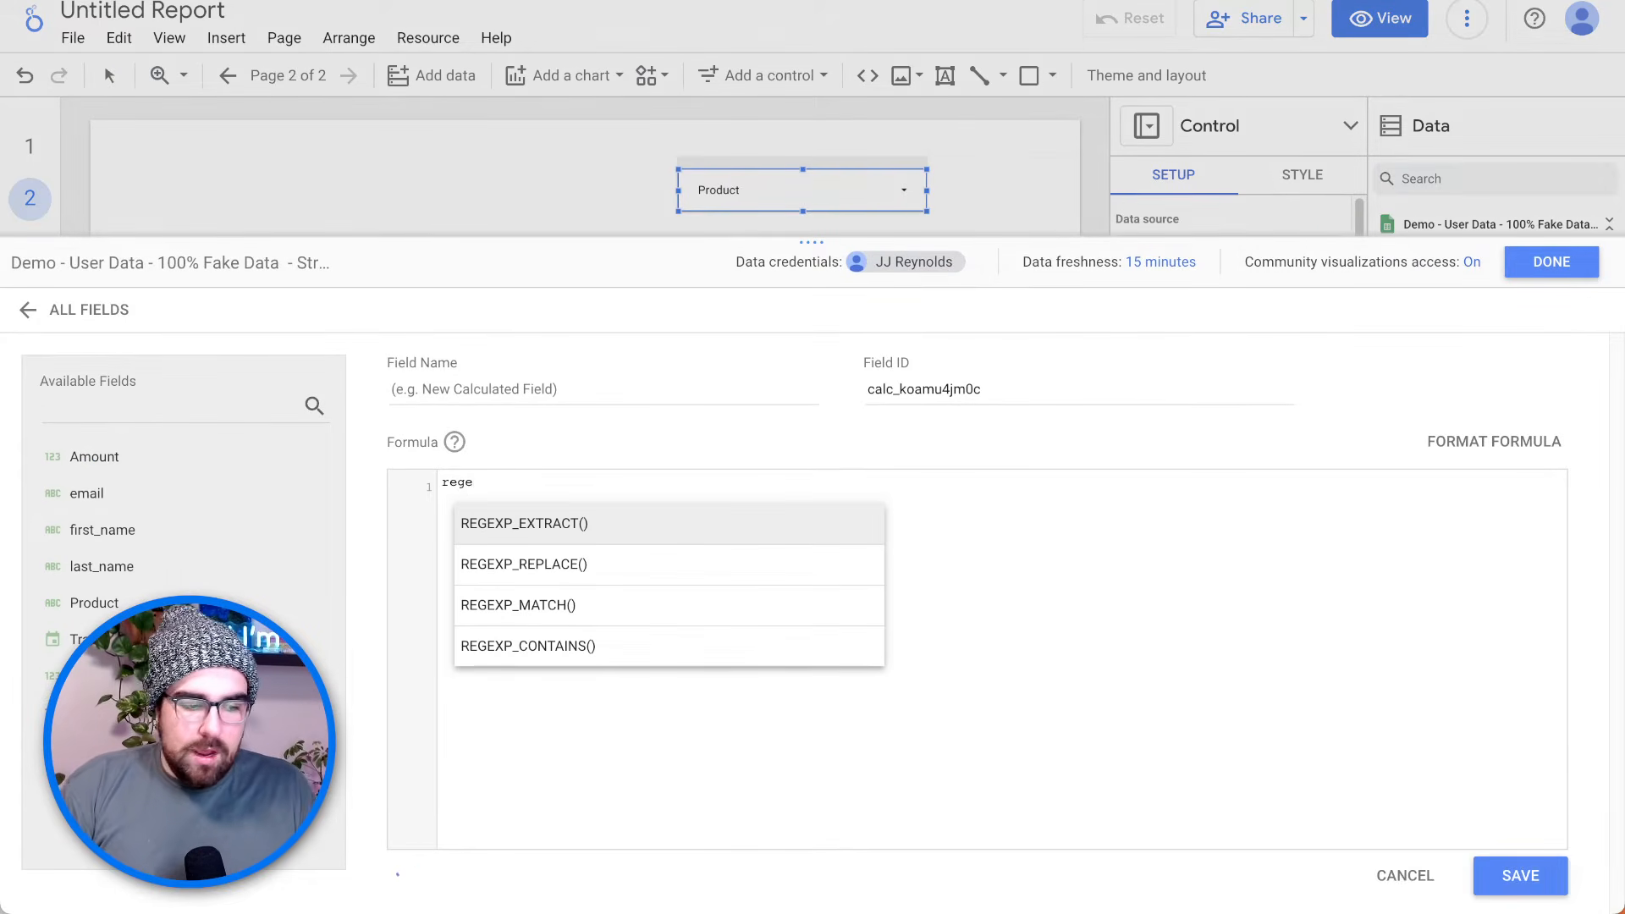
left_click(760, 564)
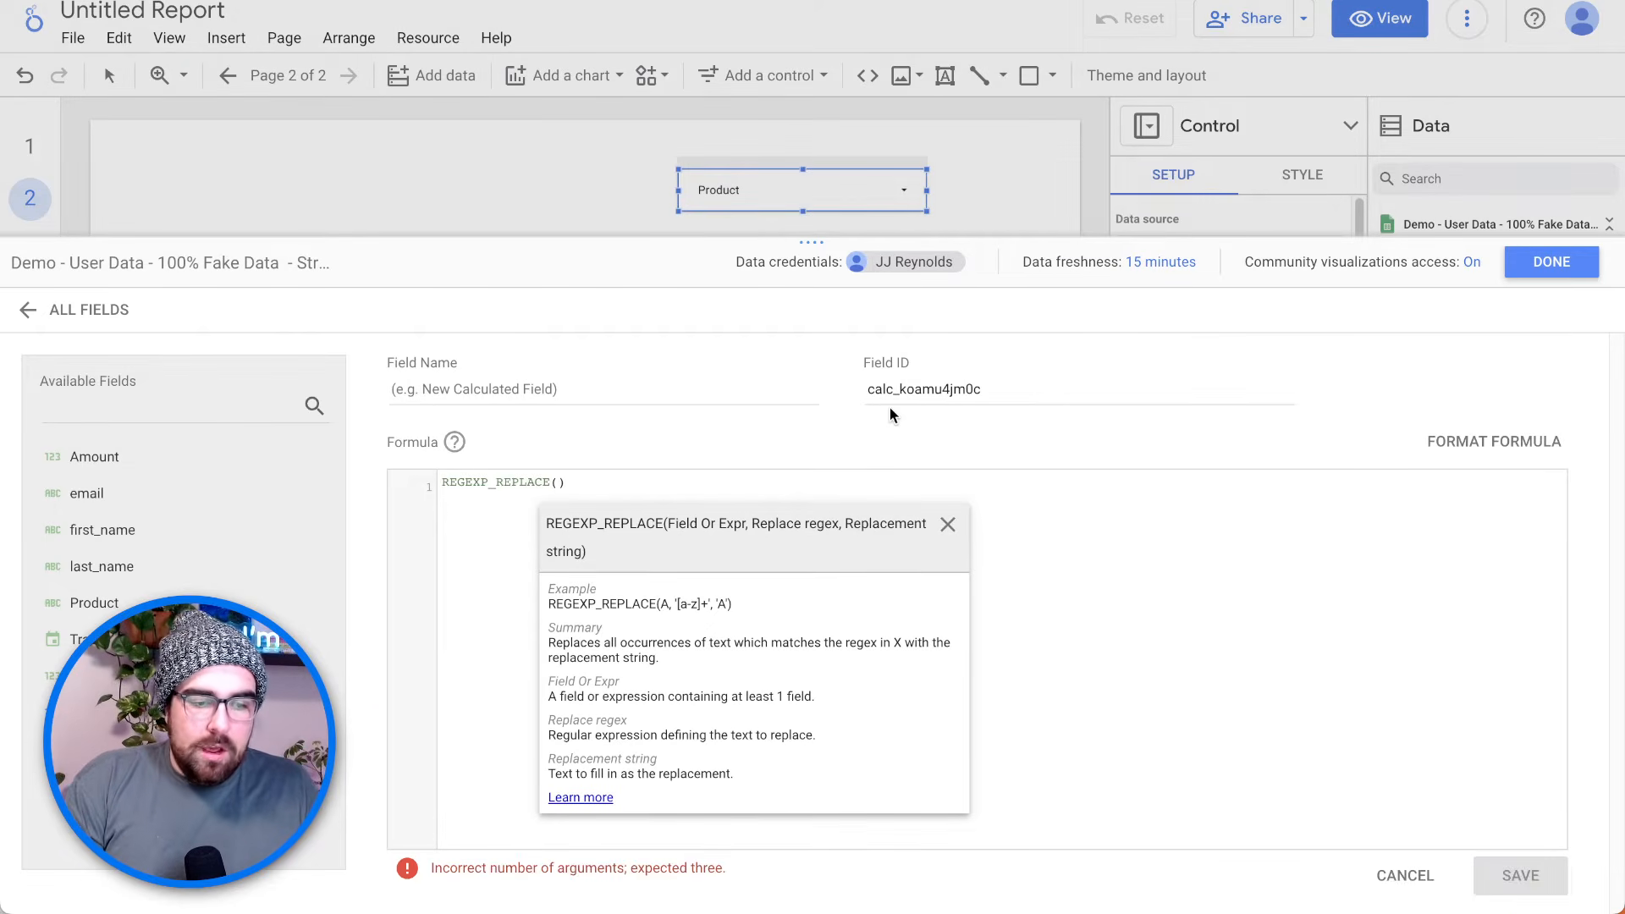
type("pro")
key("Return")
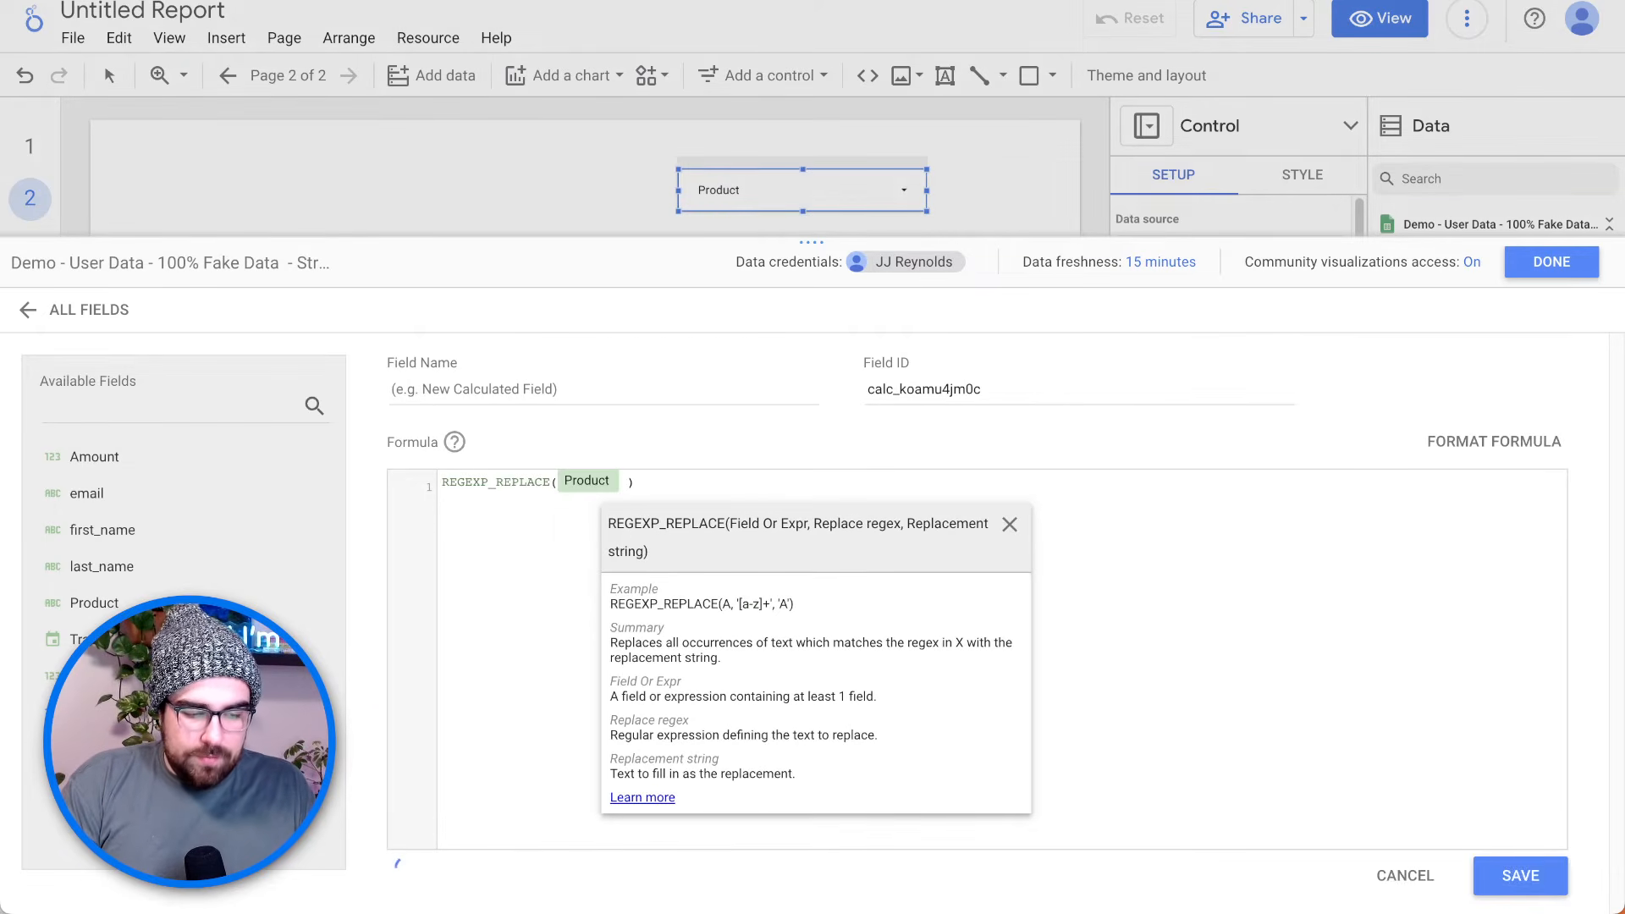
type(",'")
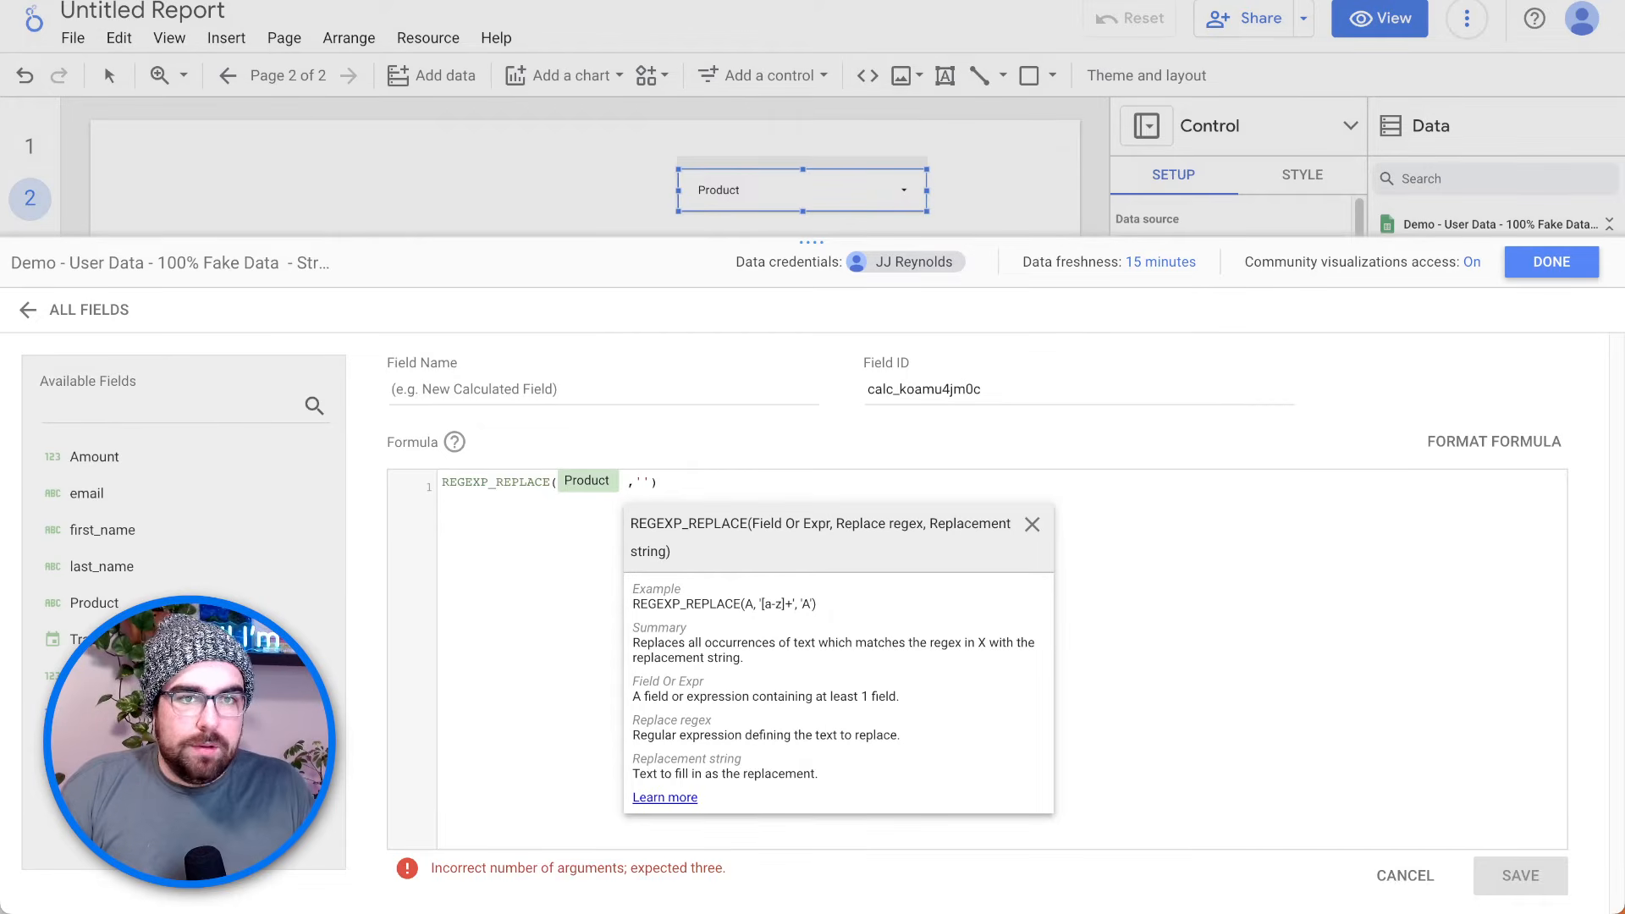
type("\\")
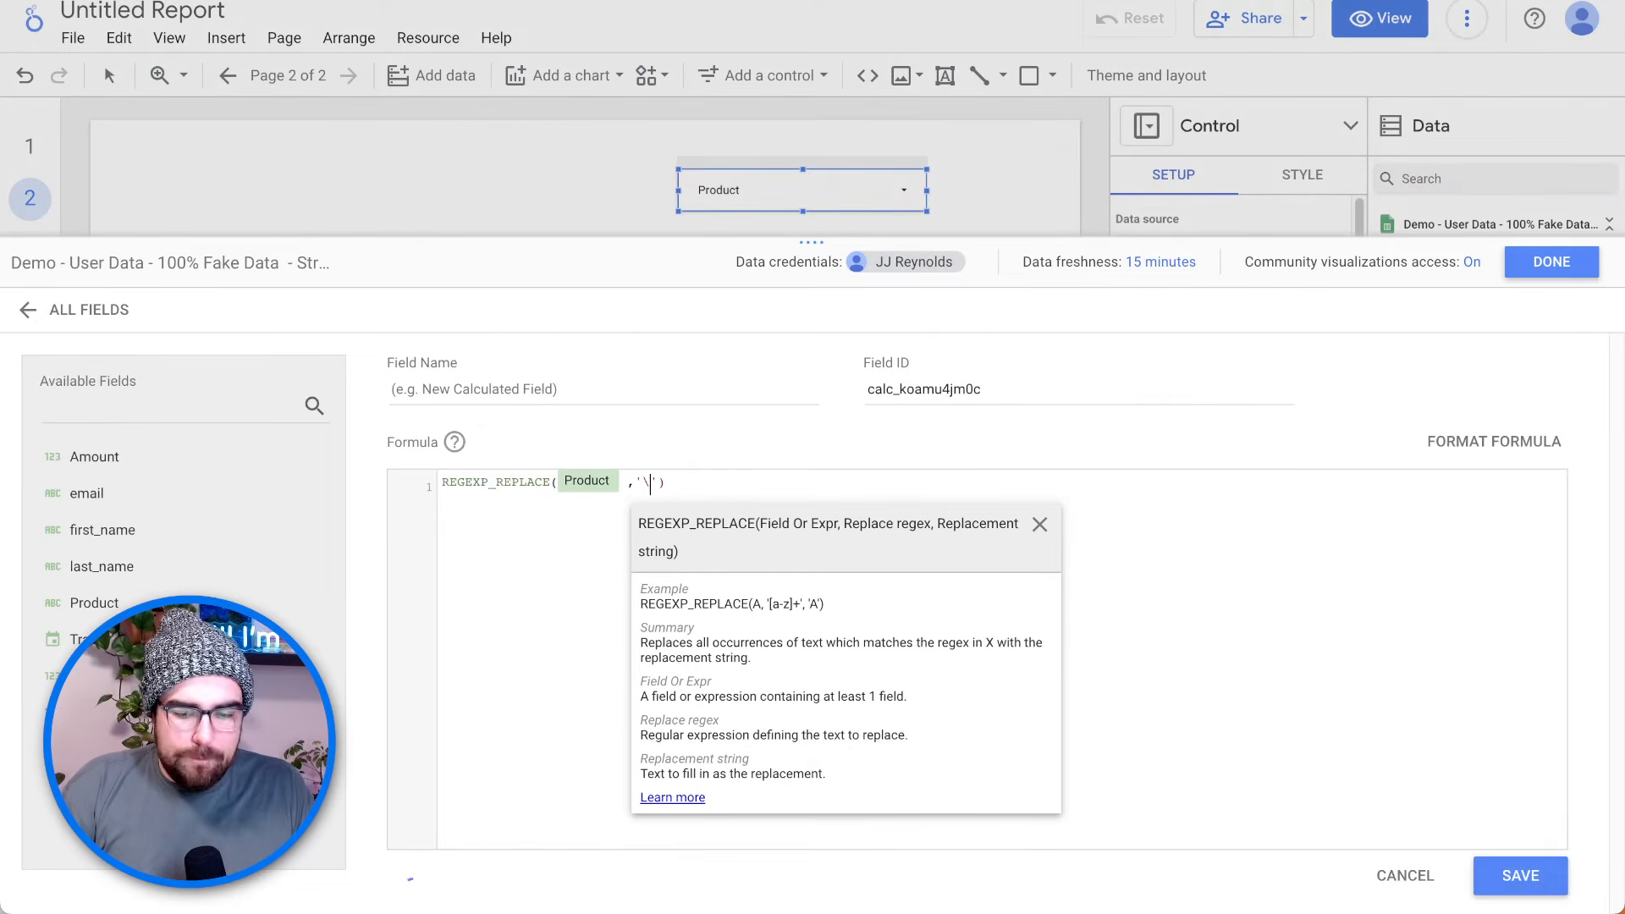
type("s'")
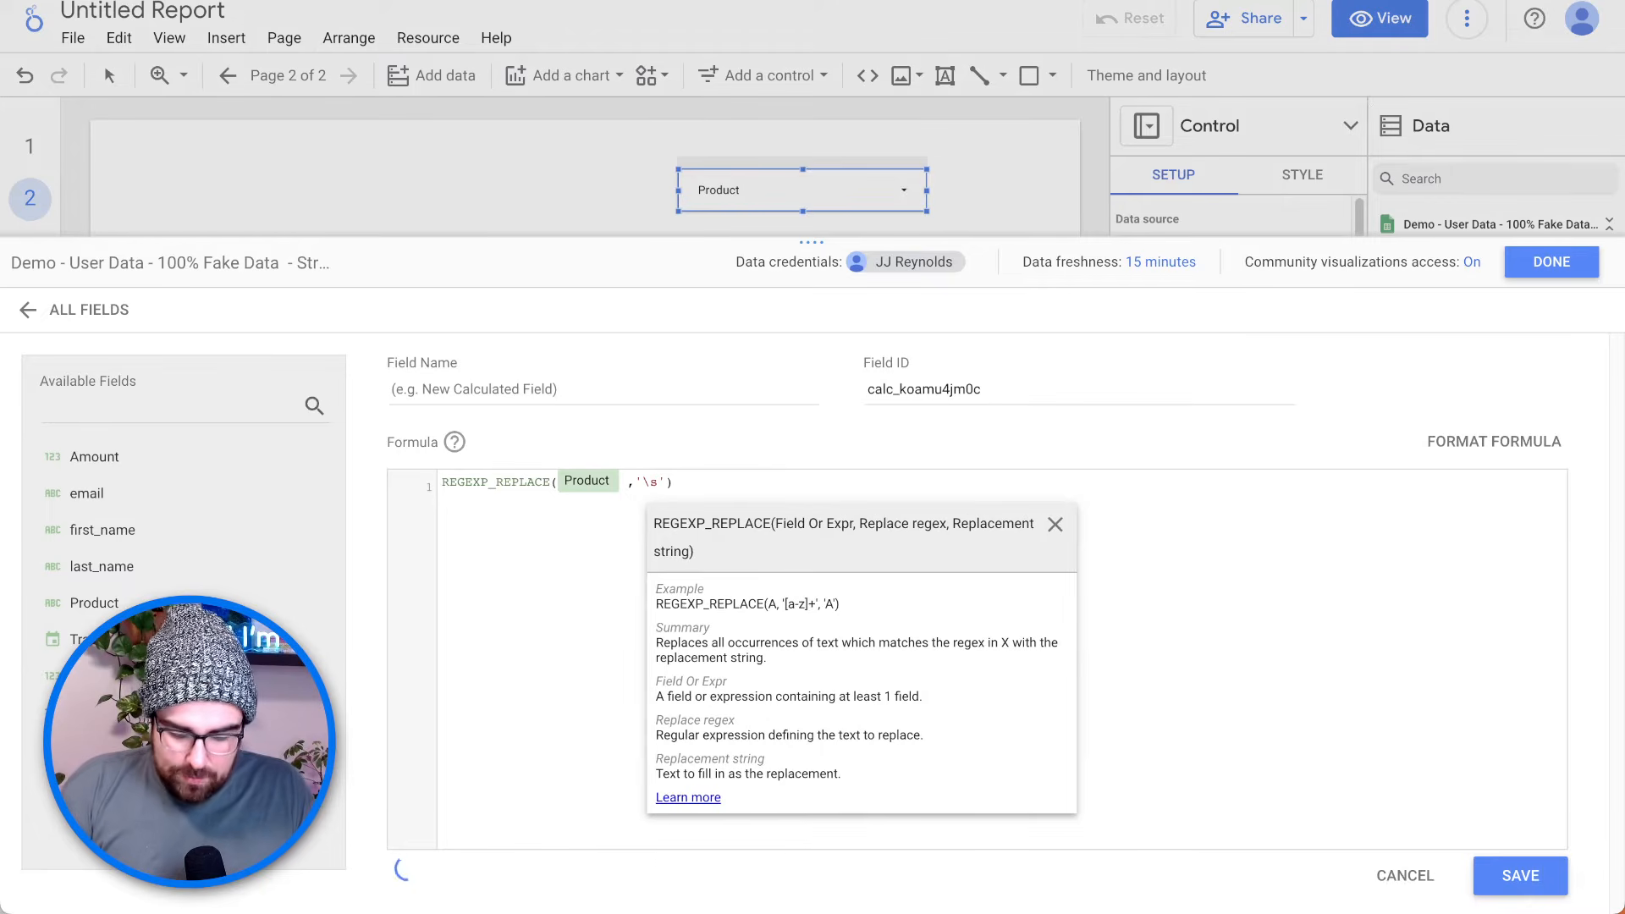
type(",\"\"")
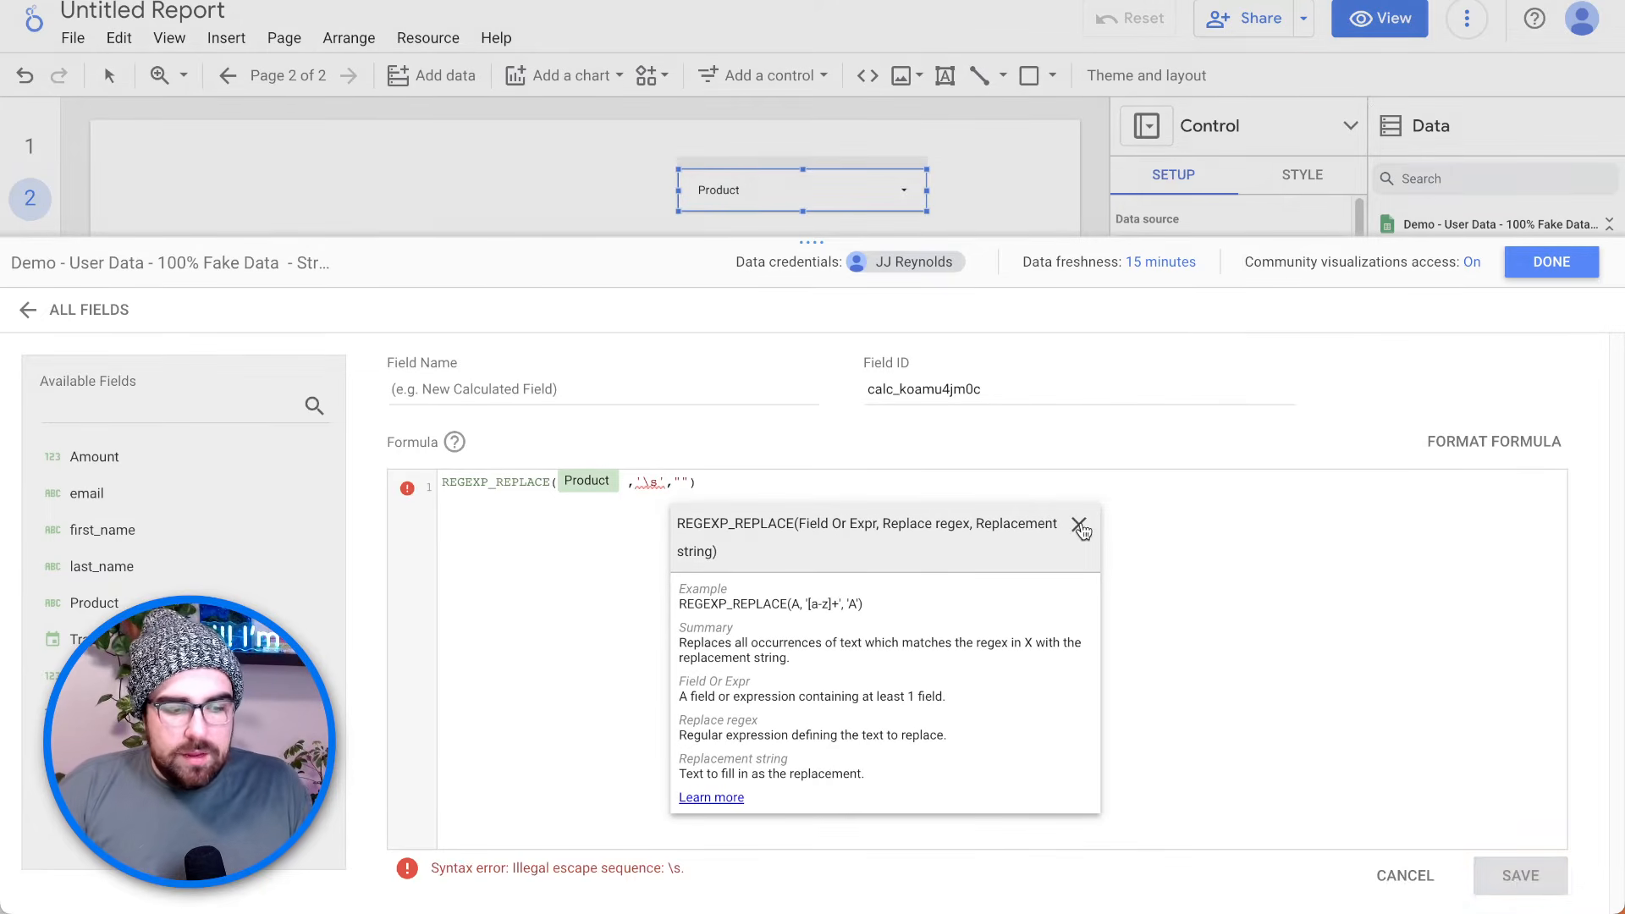
- Correct the formula's regex pattern to '\\s' and save the calculated field as "Product = c" for the drop-down control
left_click(1076, 524)
left_click(646, 481)
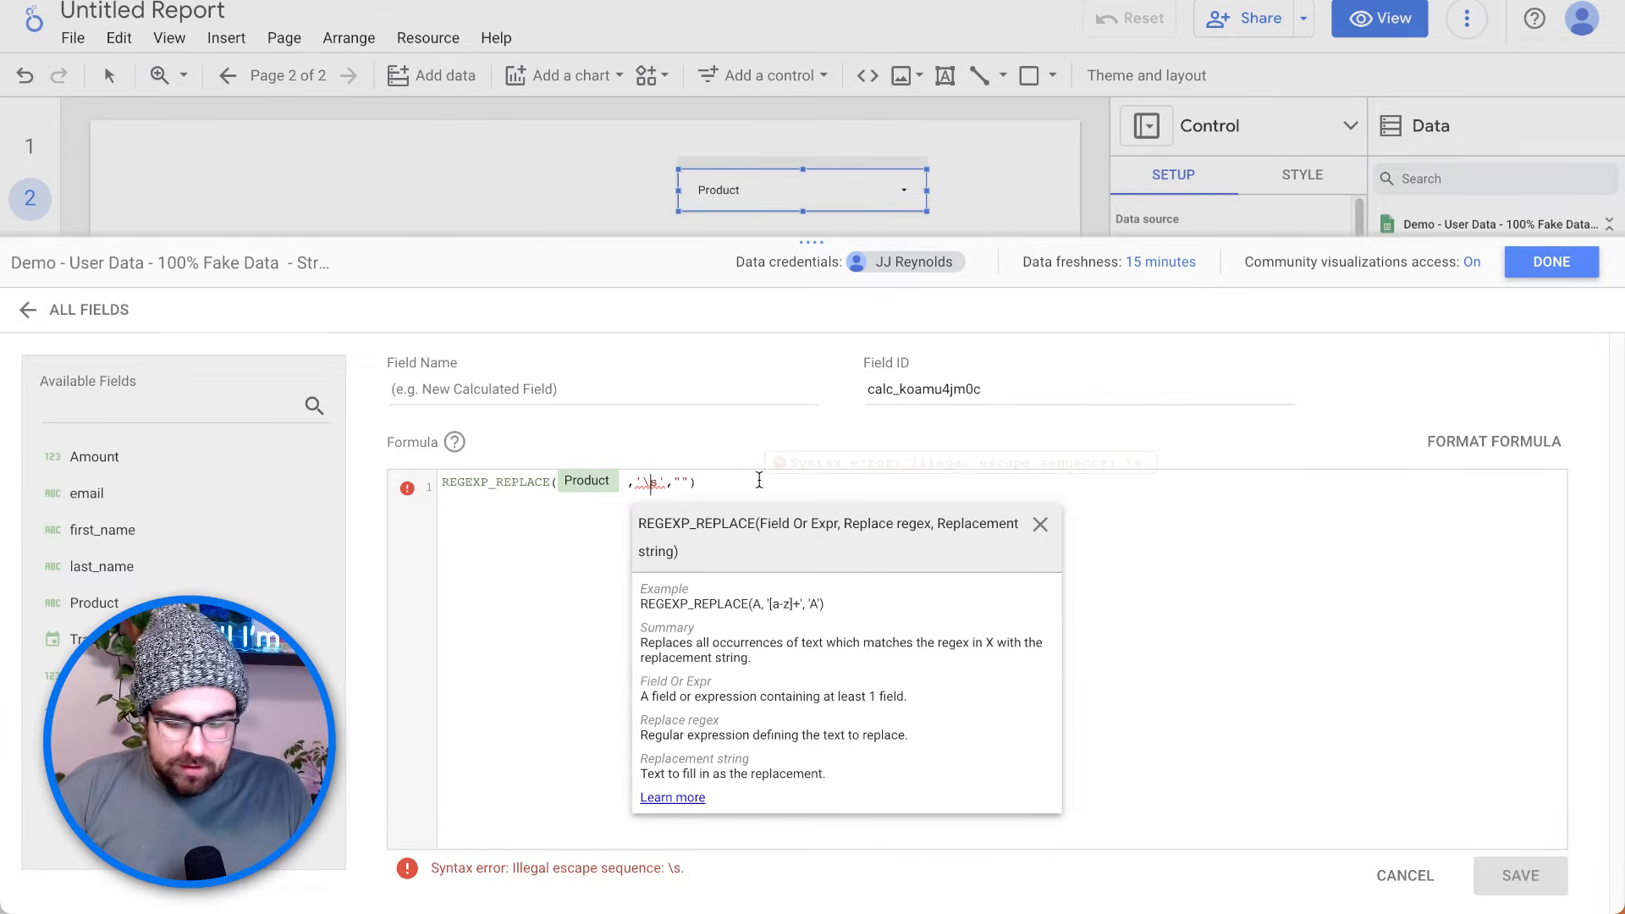
type("\\")
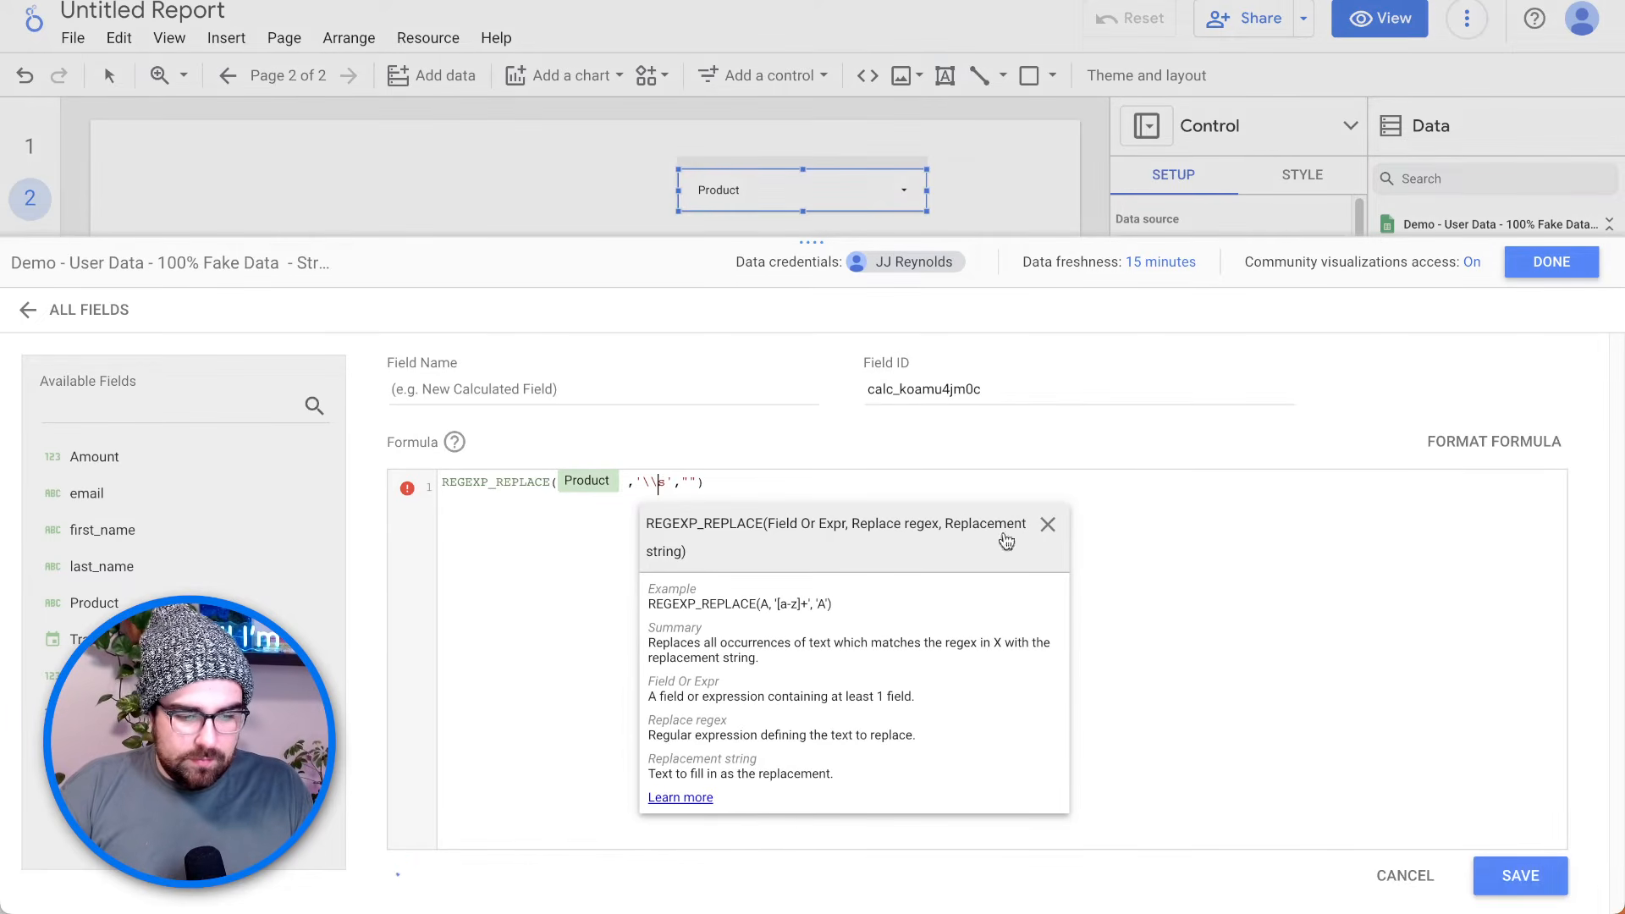
left_click(1049, 538)
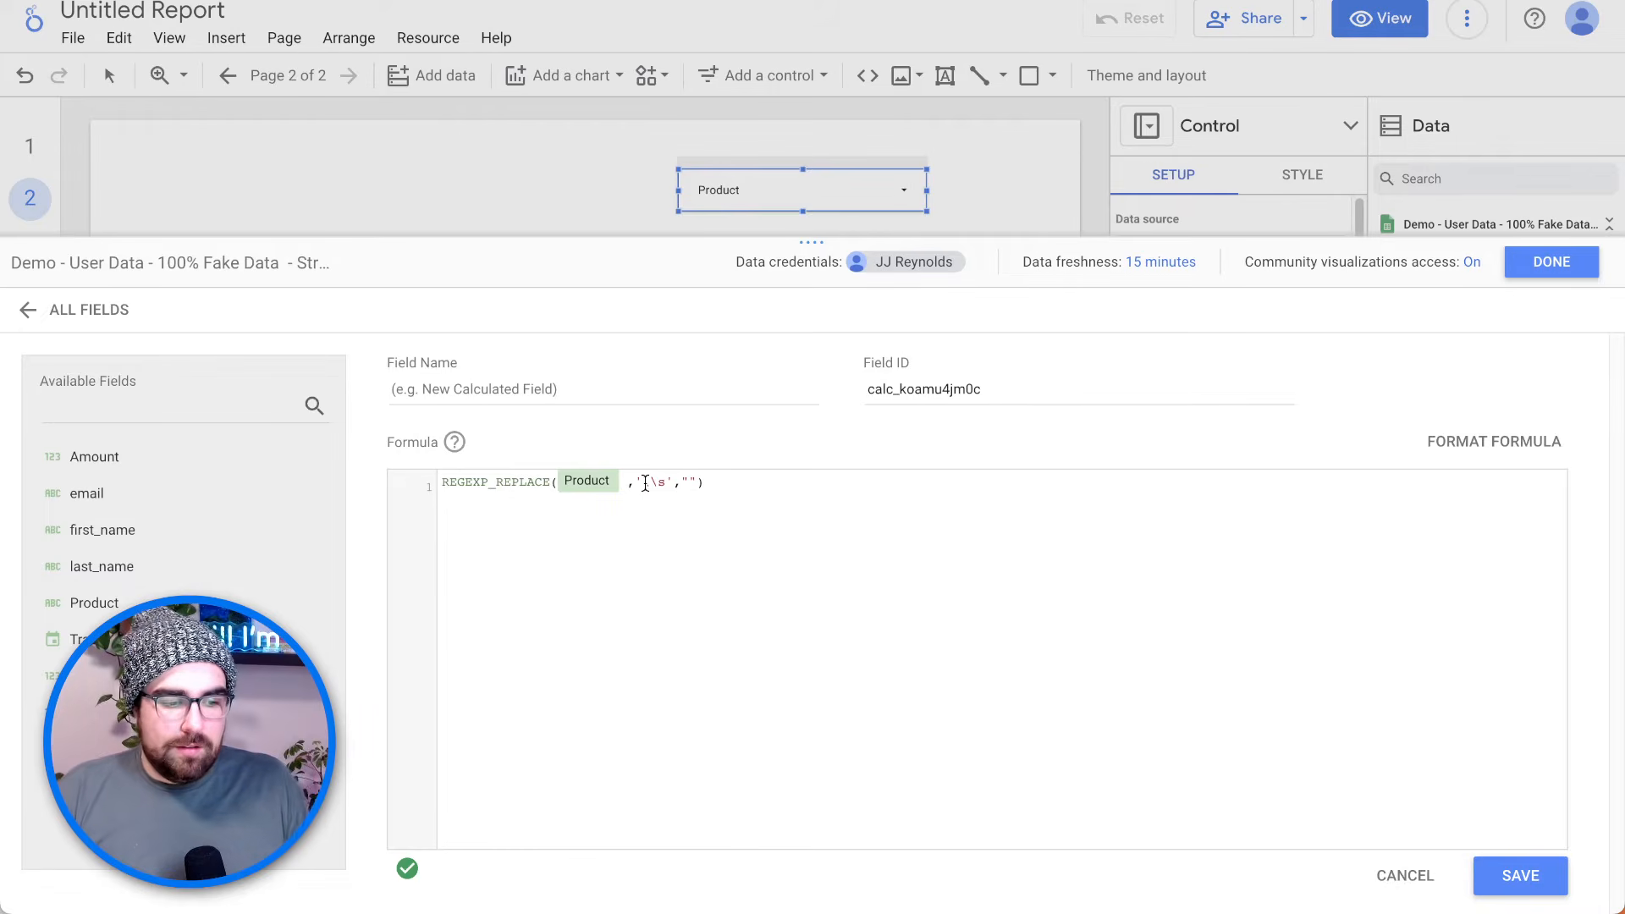
left_click(547, 391)
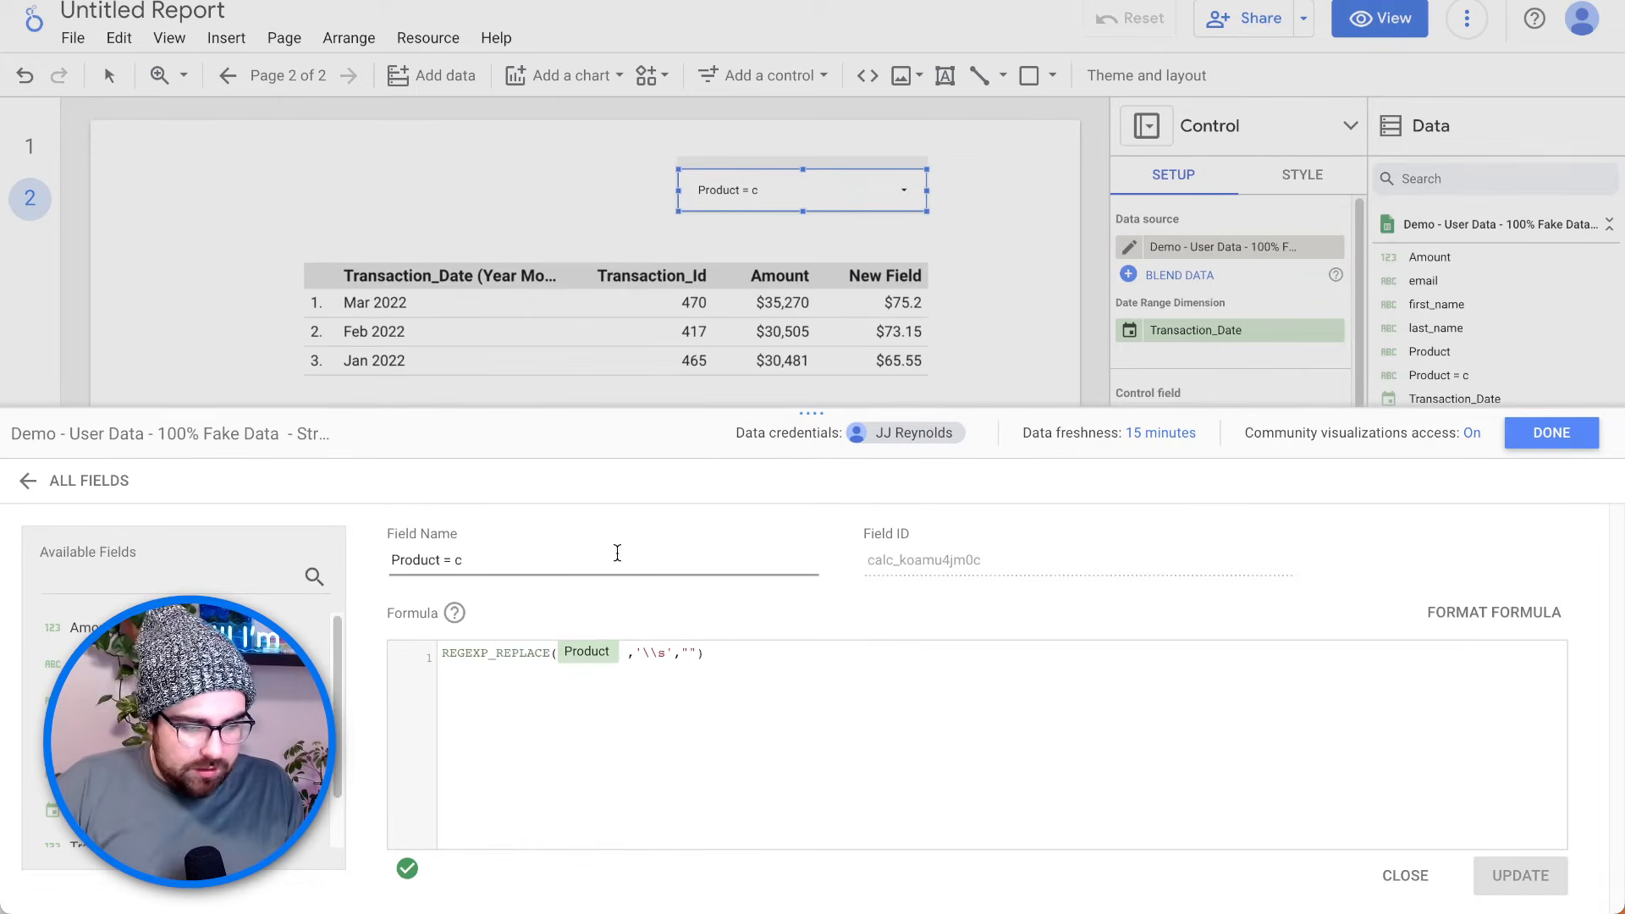
- Rename the calculated field to "Product - c" and save the update, keeping the REGEXP_REPLACE formula
key("BackSpace")
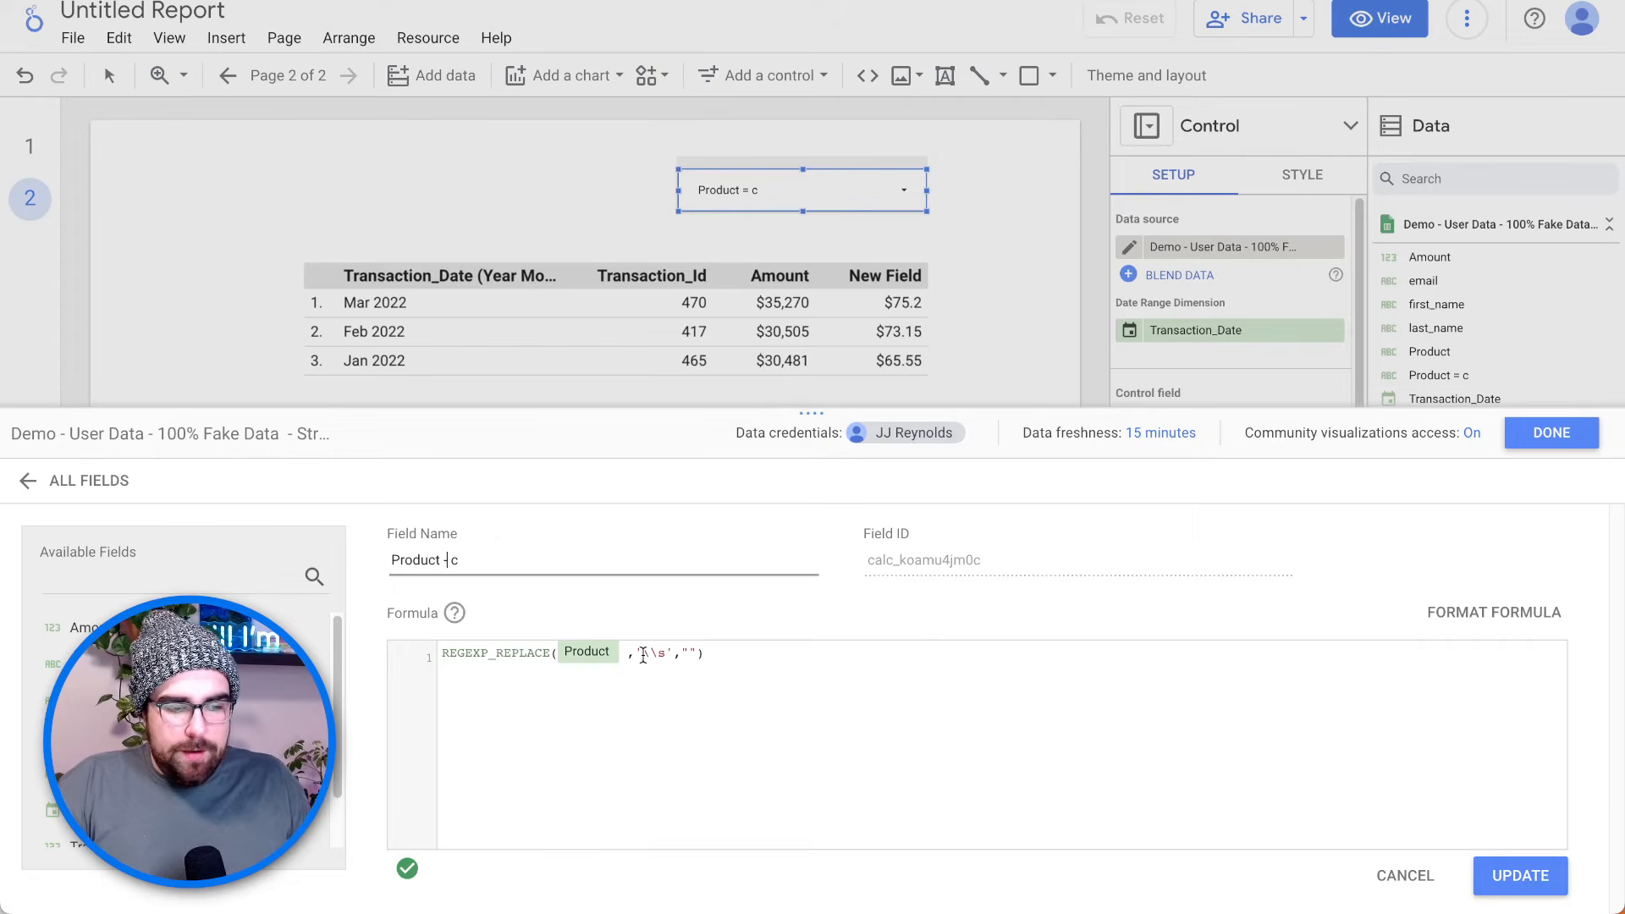
type("-")
left_click(660, 653)
left_click(676, 653)
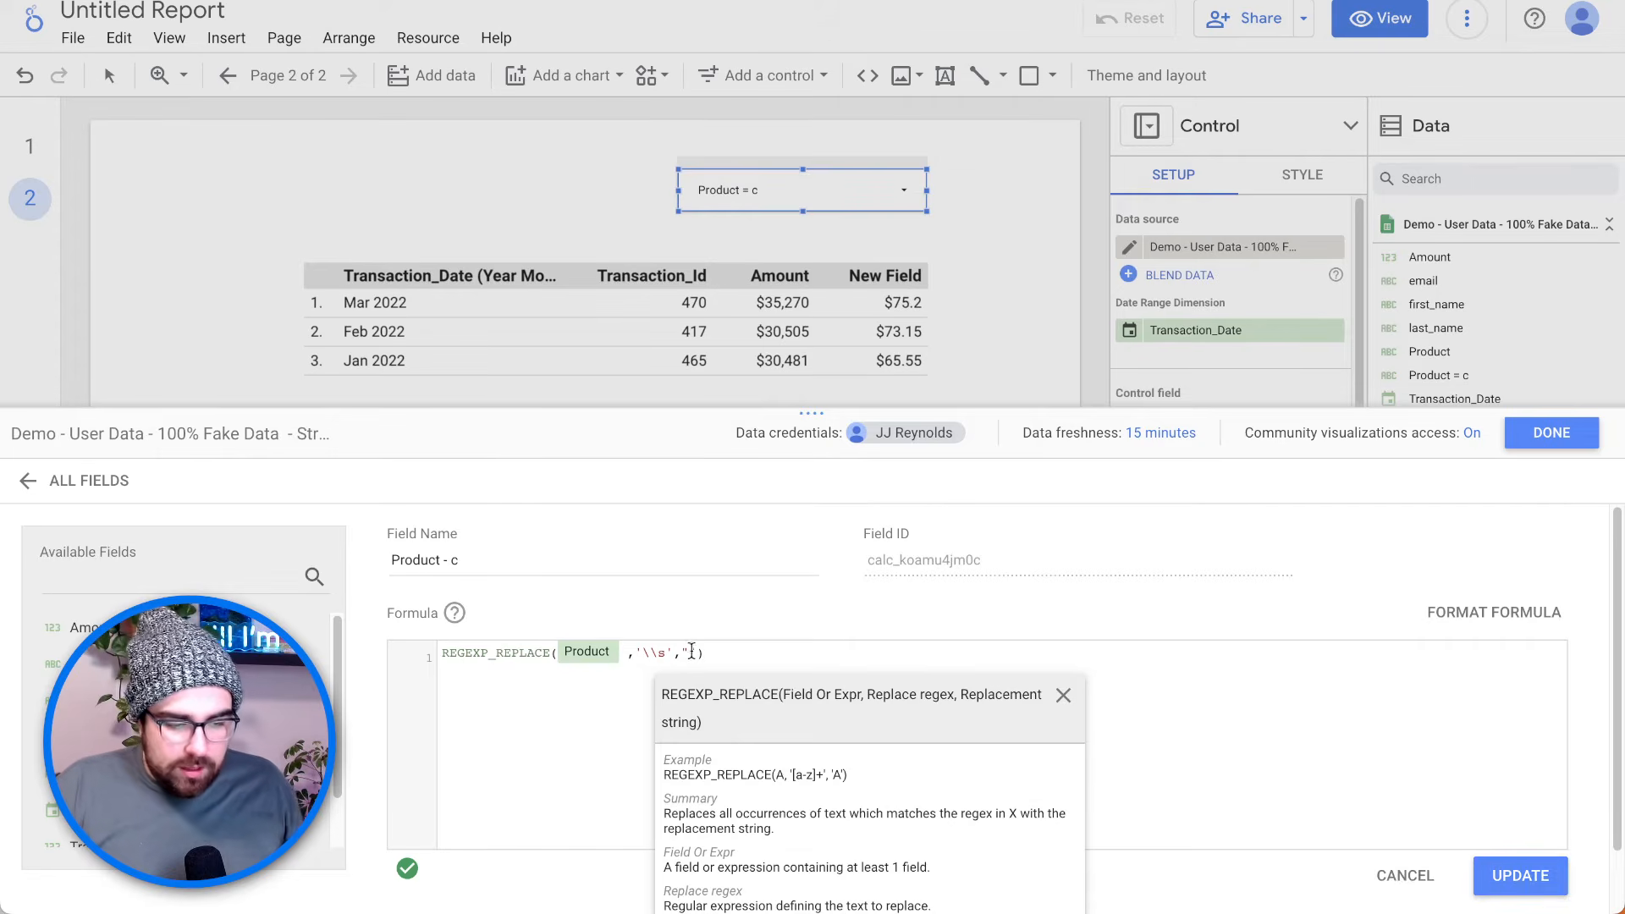
left_click(691, 652)
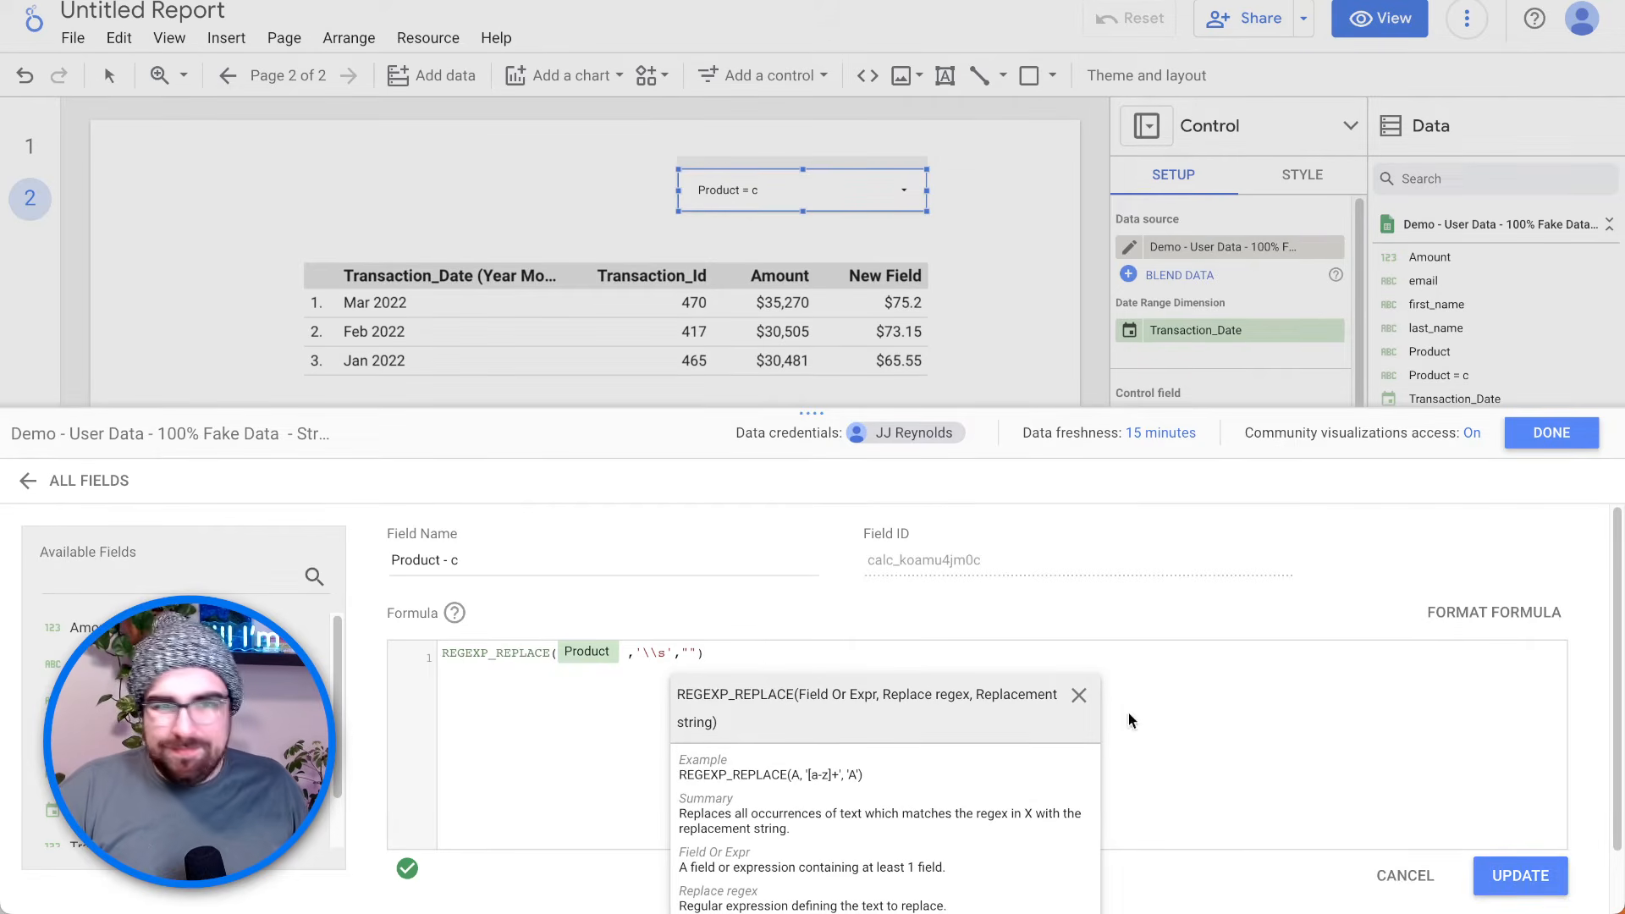
left_click(1519, 875)
left_click(1551, 432)
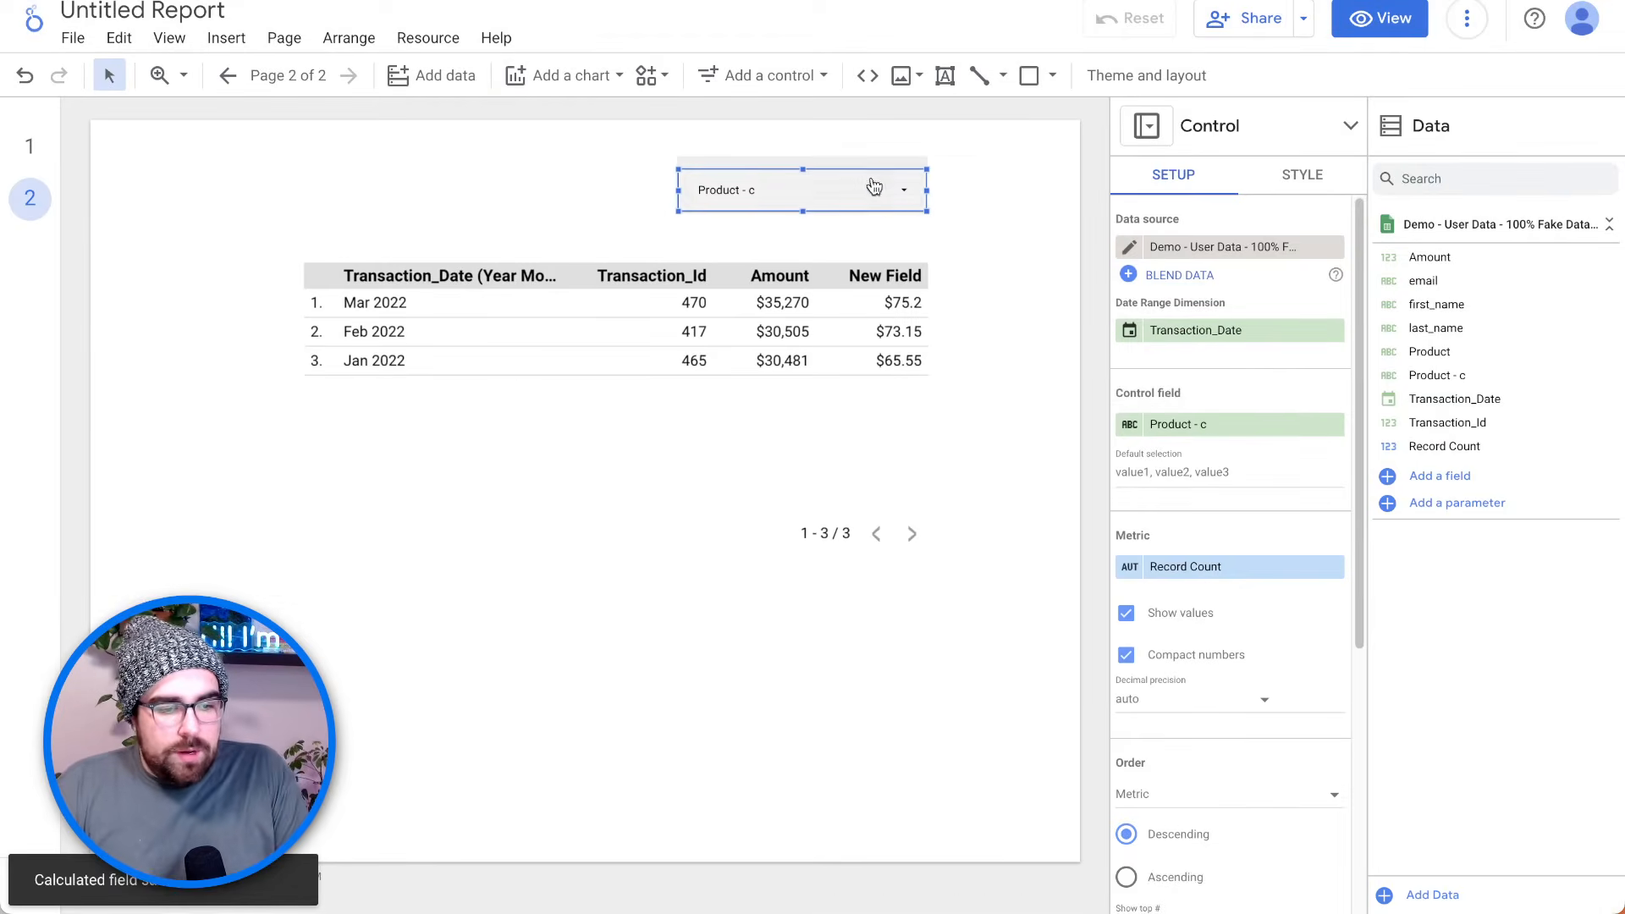
- Filter the table to only Widget1 with the Product - c drop-down
left_click(872, 189)
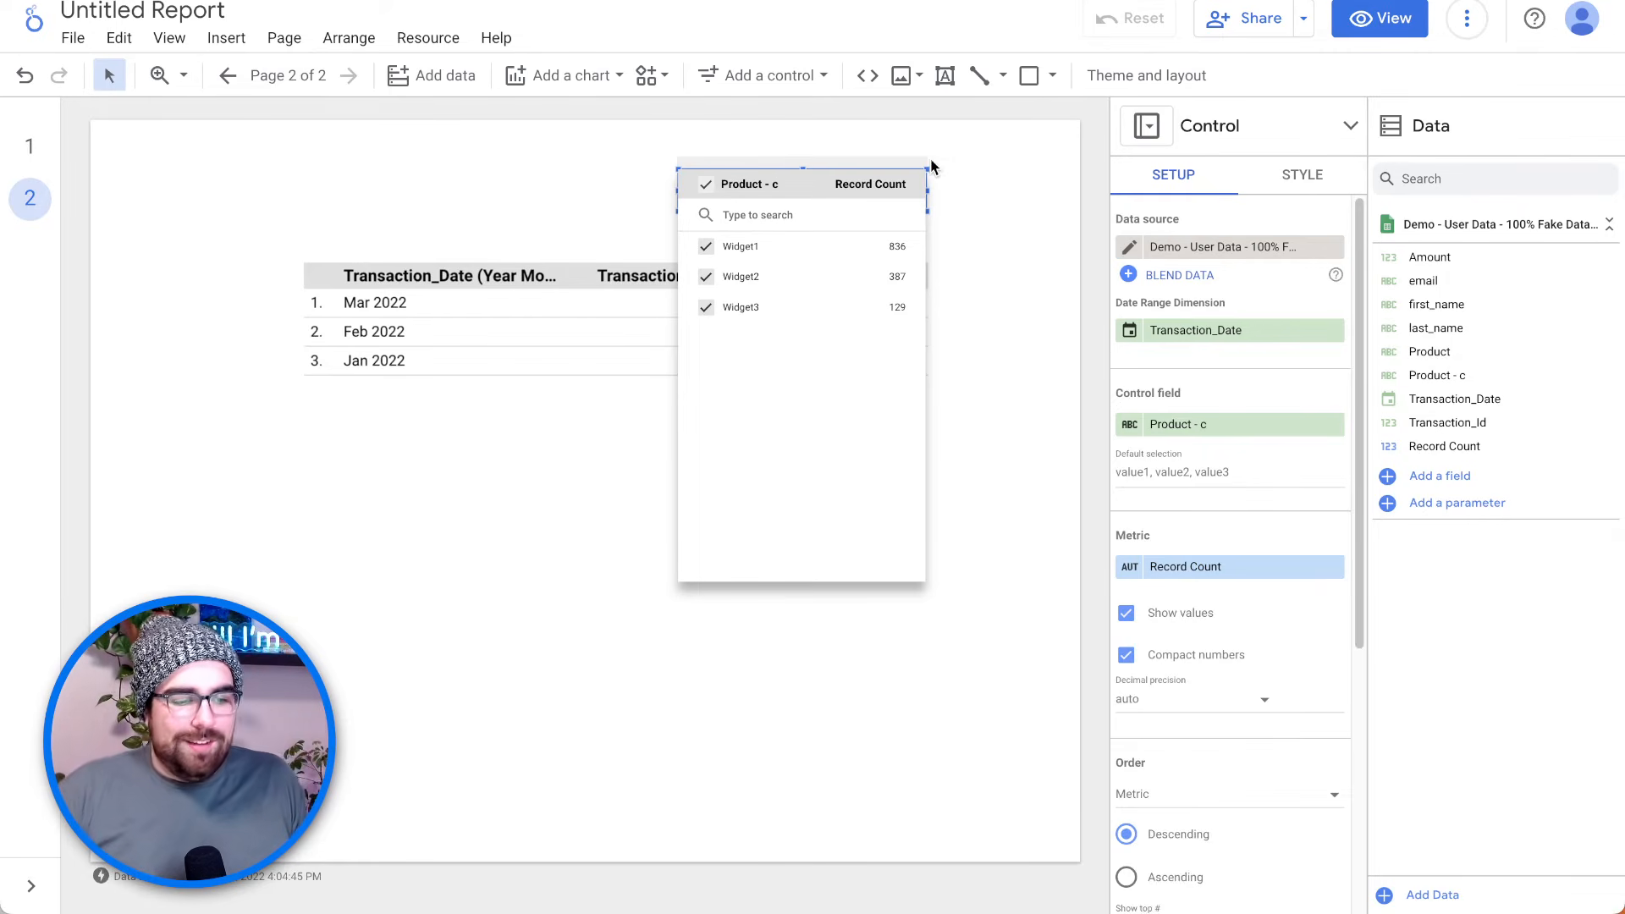
left_click(877, 250)
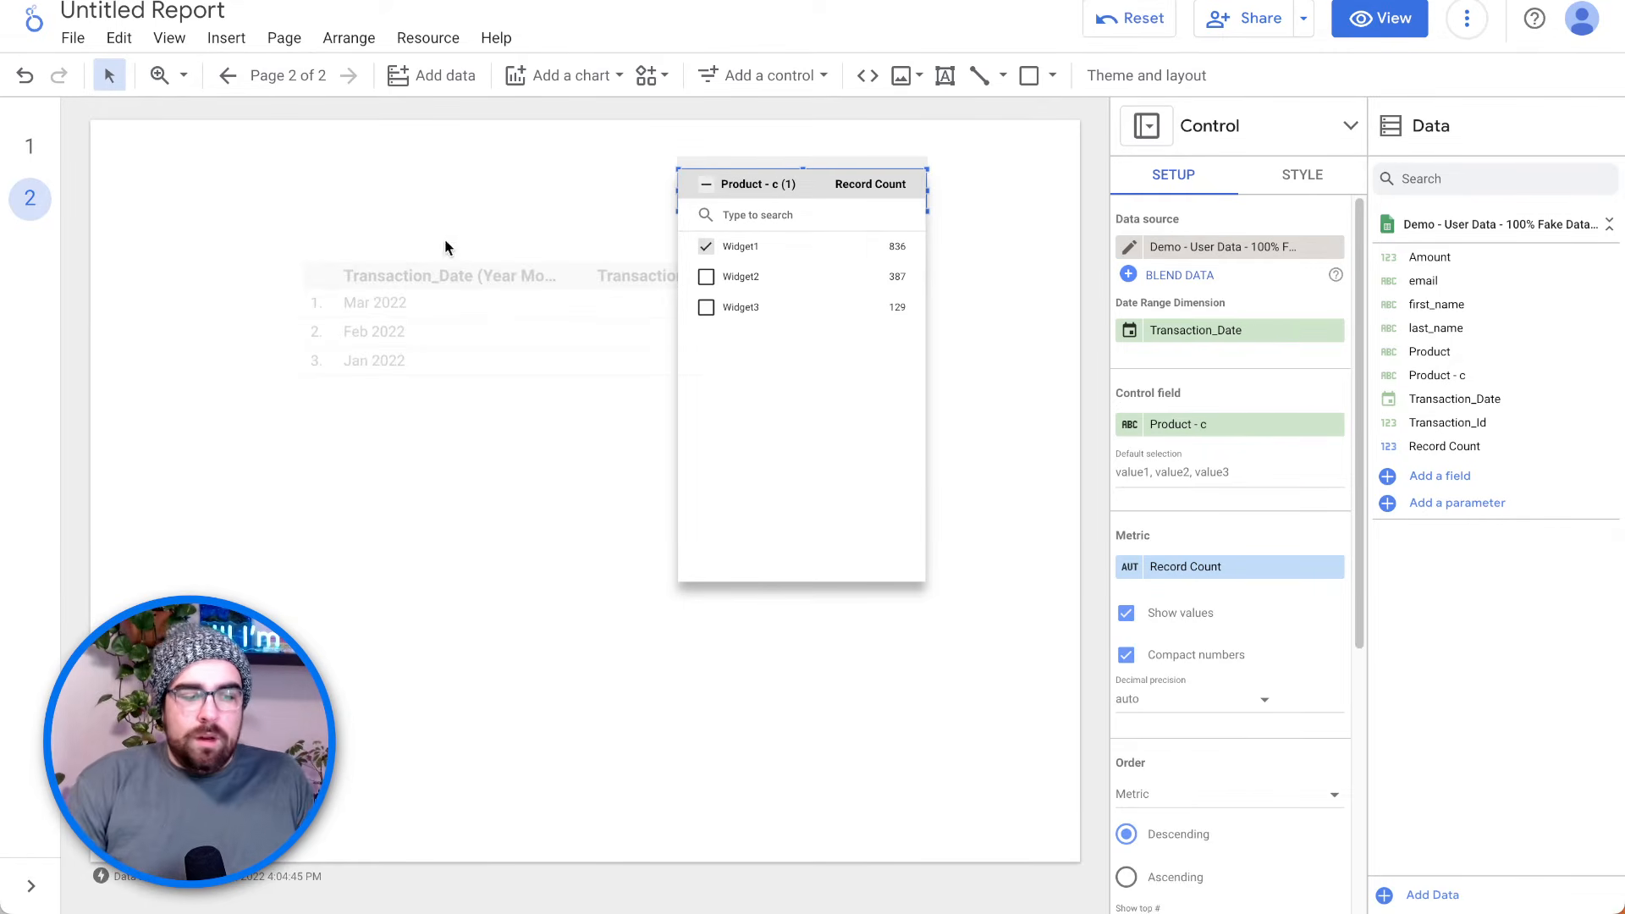
left_click(479, 210)
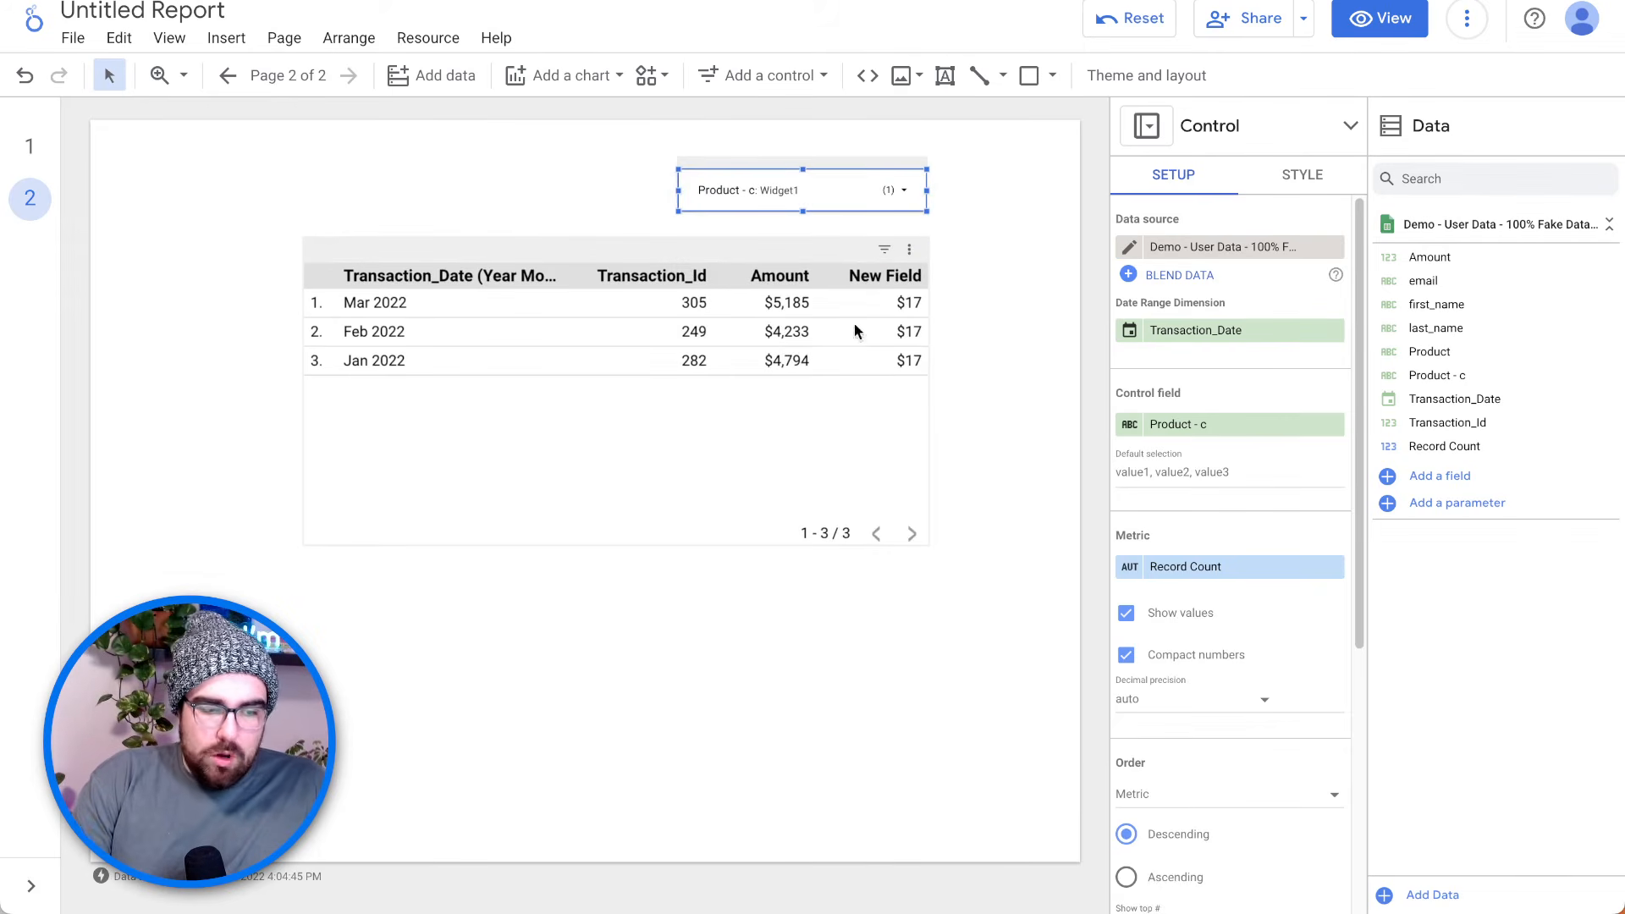
- Switch the Product - c drop-down filter to only Widget2
left_click(835, 206)
left_click(880, 278)
left_click(526, 189)
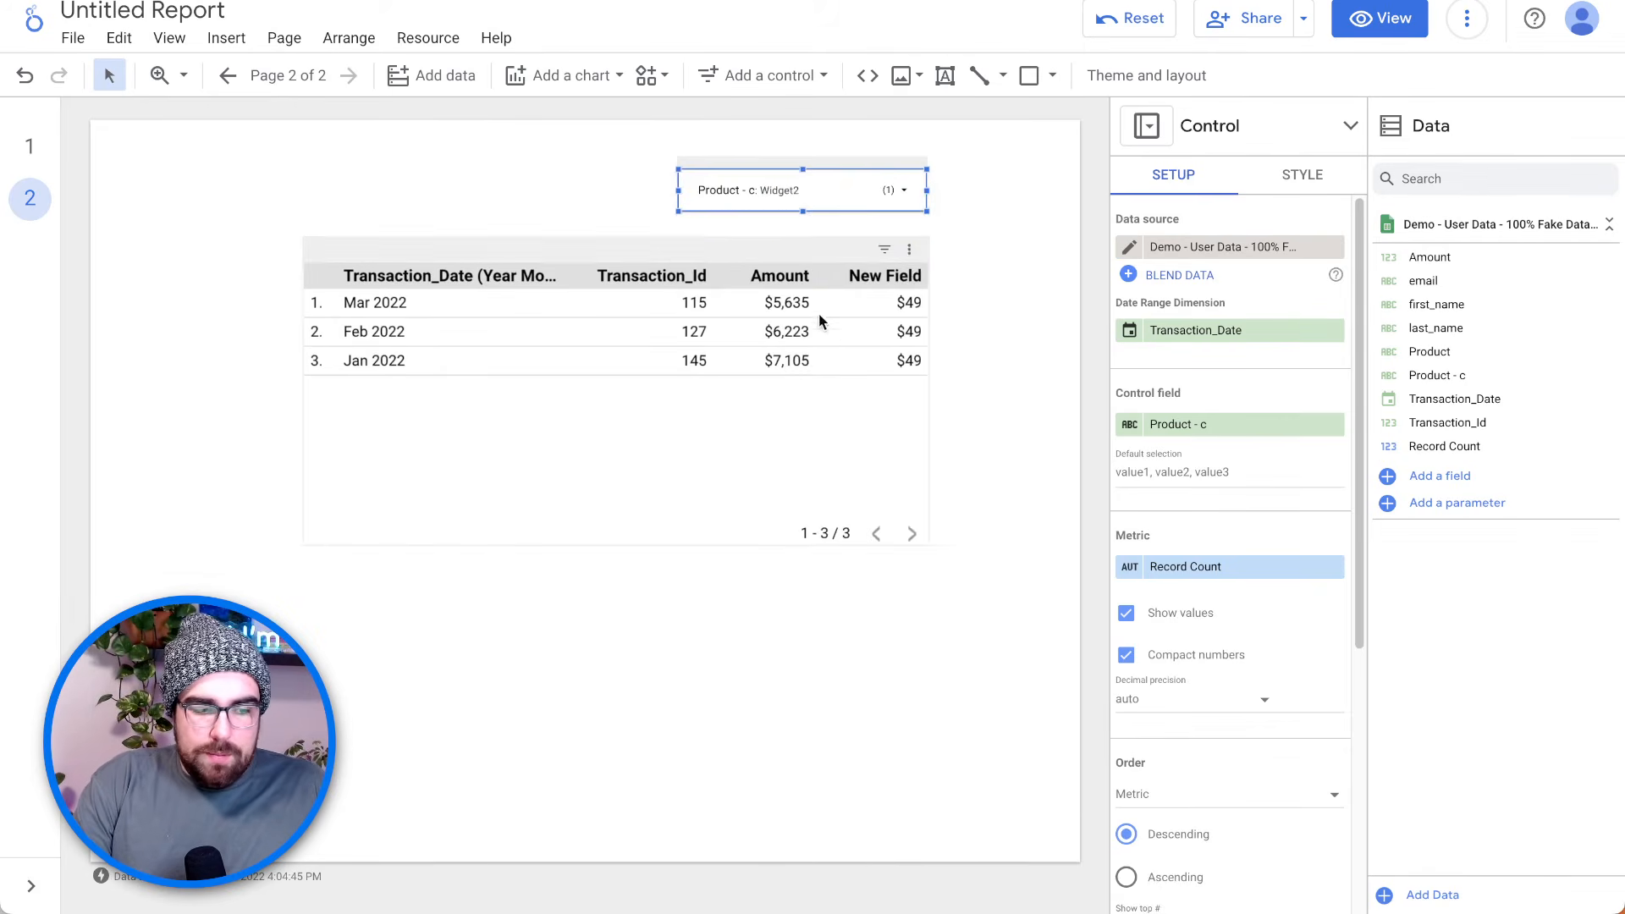
- Switch the Product - c drop-down filter to only Widget3
left_click(924, 208)
left_click(875, 307)
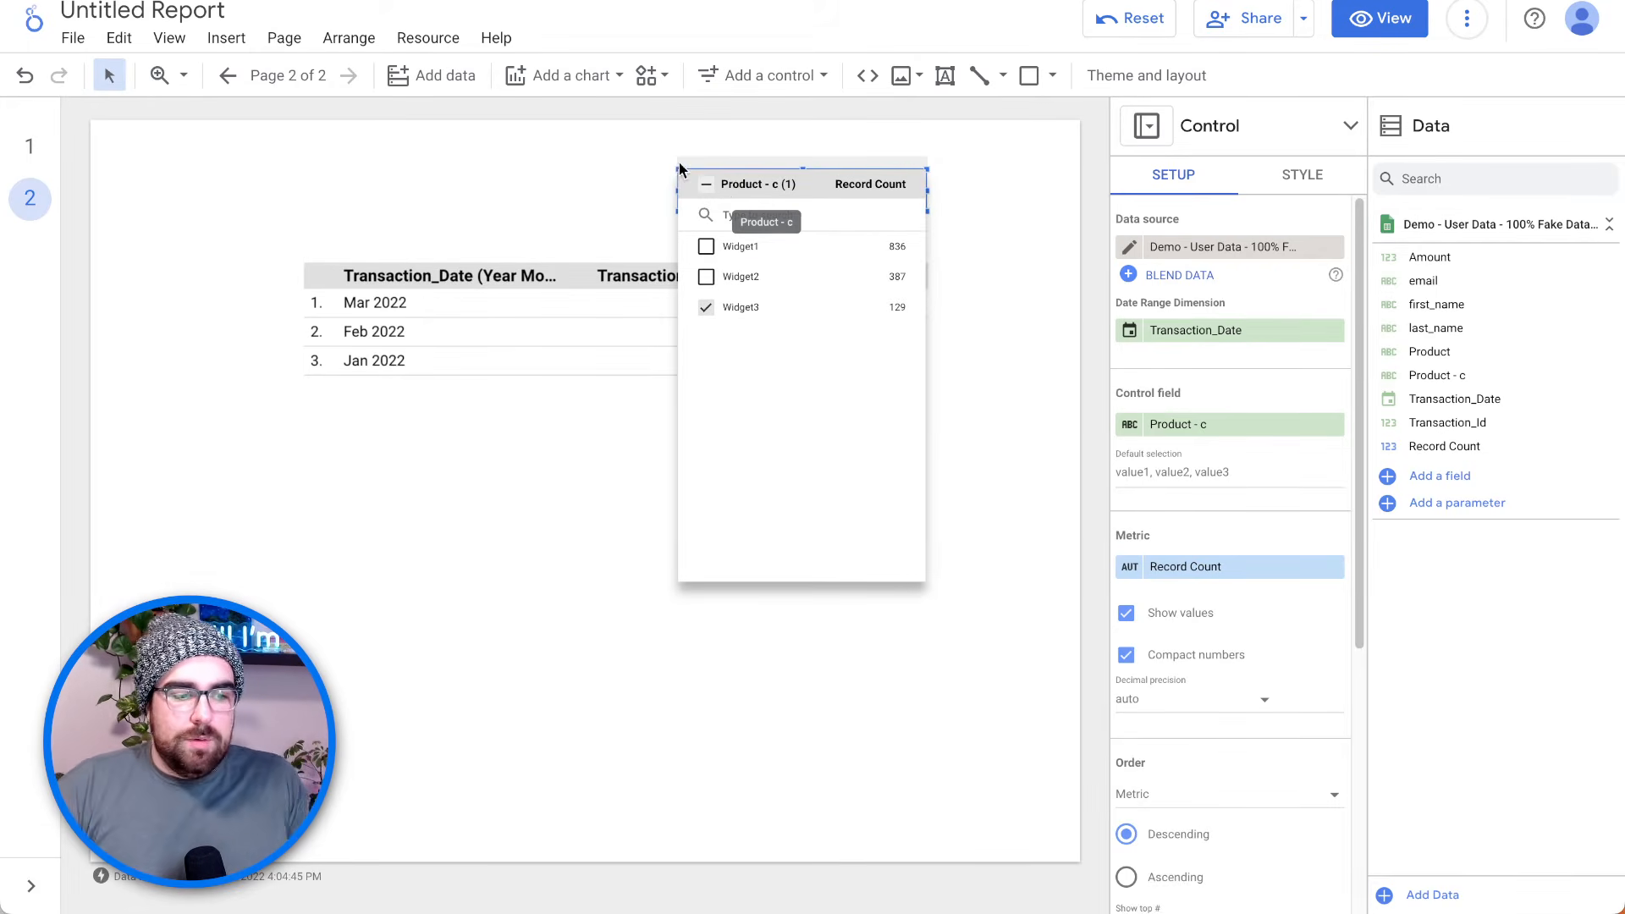
left_click(585, 189)
- Move the drop-down and table together down the page and draw a wide stacked column chart in the free space above them
left_click_drag(524, 164, 791, 220)
left_click_drag(794, 163, 787, 341)
left_click(584, 81)
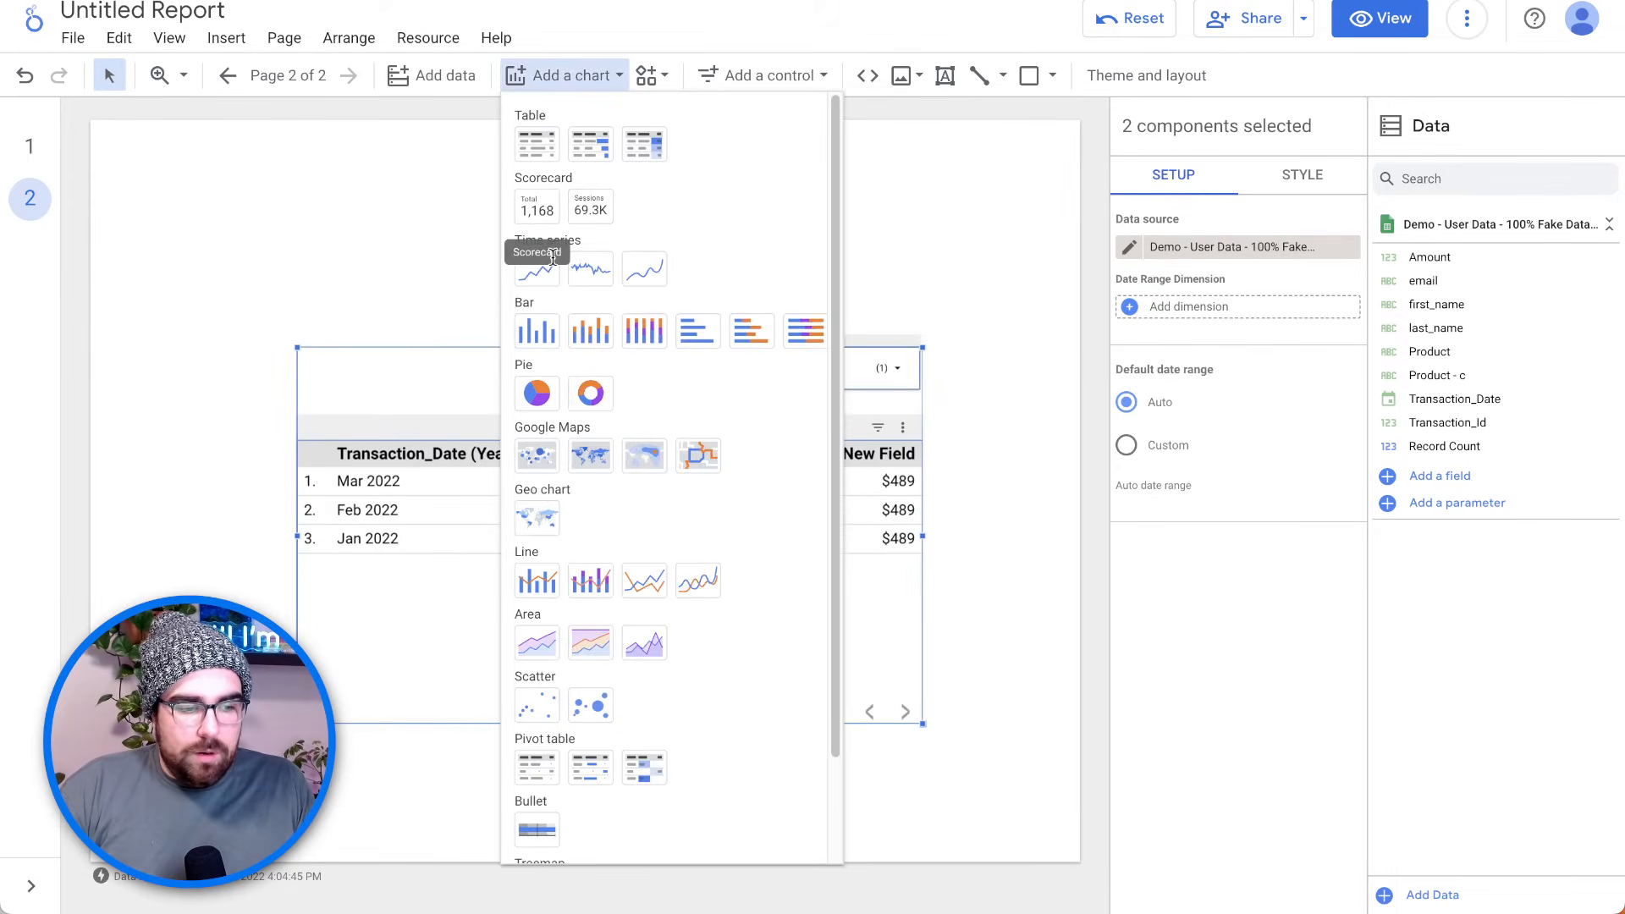
left_click(596, 338)
mouse_move(149, 137)
left_mouse_down()
mouse_move(889, 337)
mouse_move(1072, 338)
left_mouse_up()
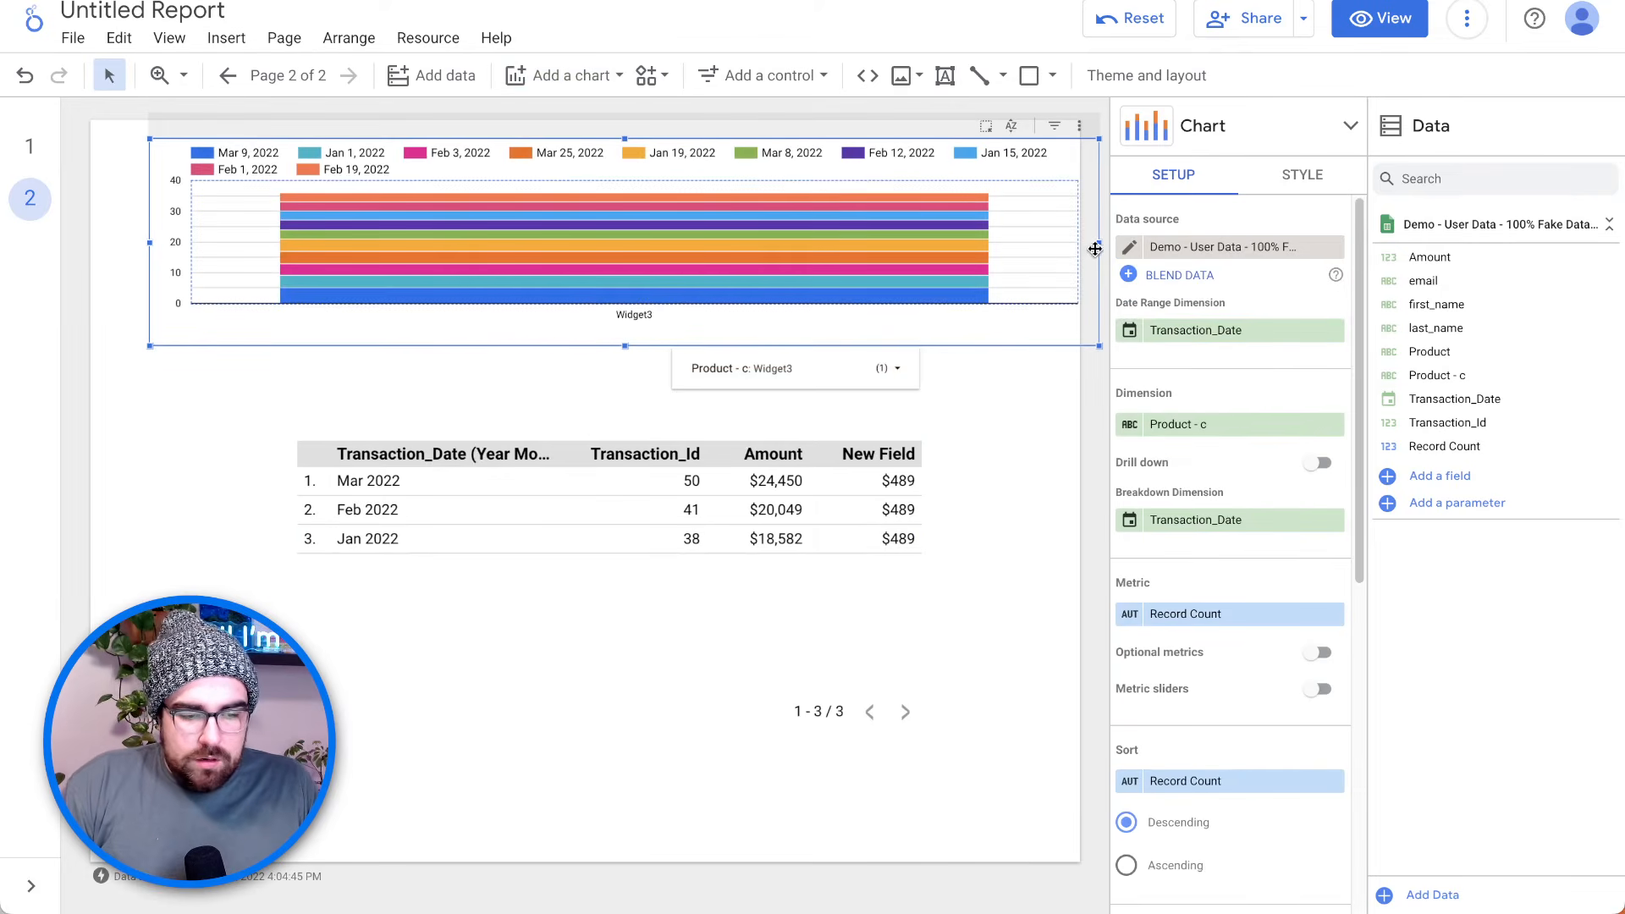
left_click_drag(1097, 244, 961, 244)
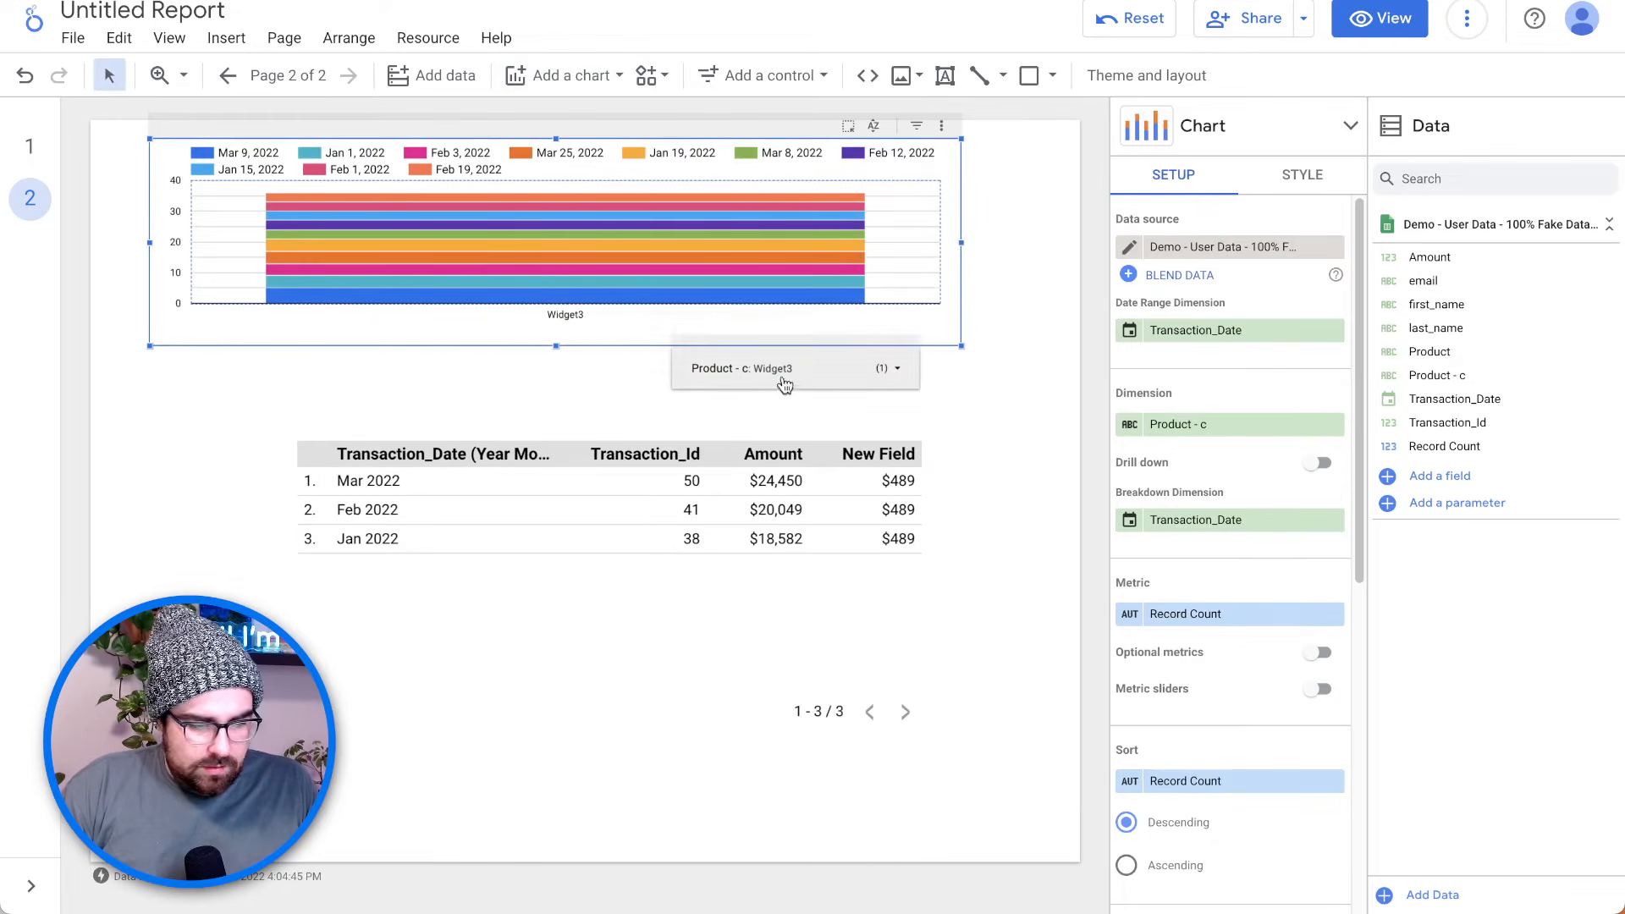
- Replace the chart's Product - c dimension with Transaction_Date
left_click(1247, 434)
type("date")
left_click(1249, 502)
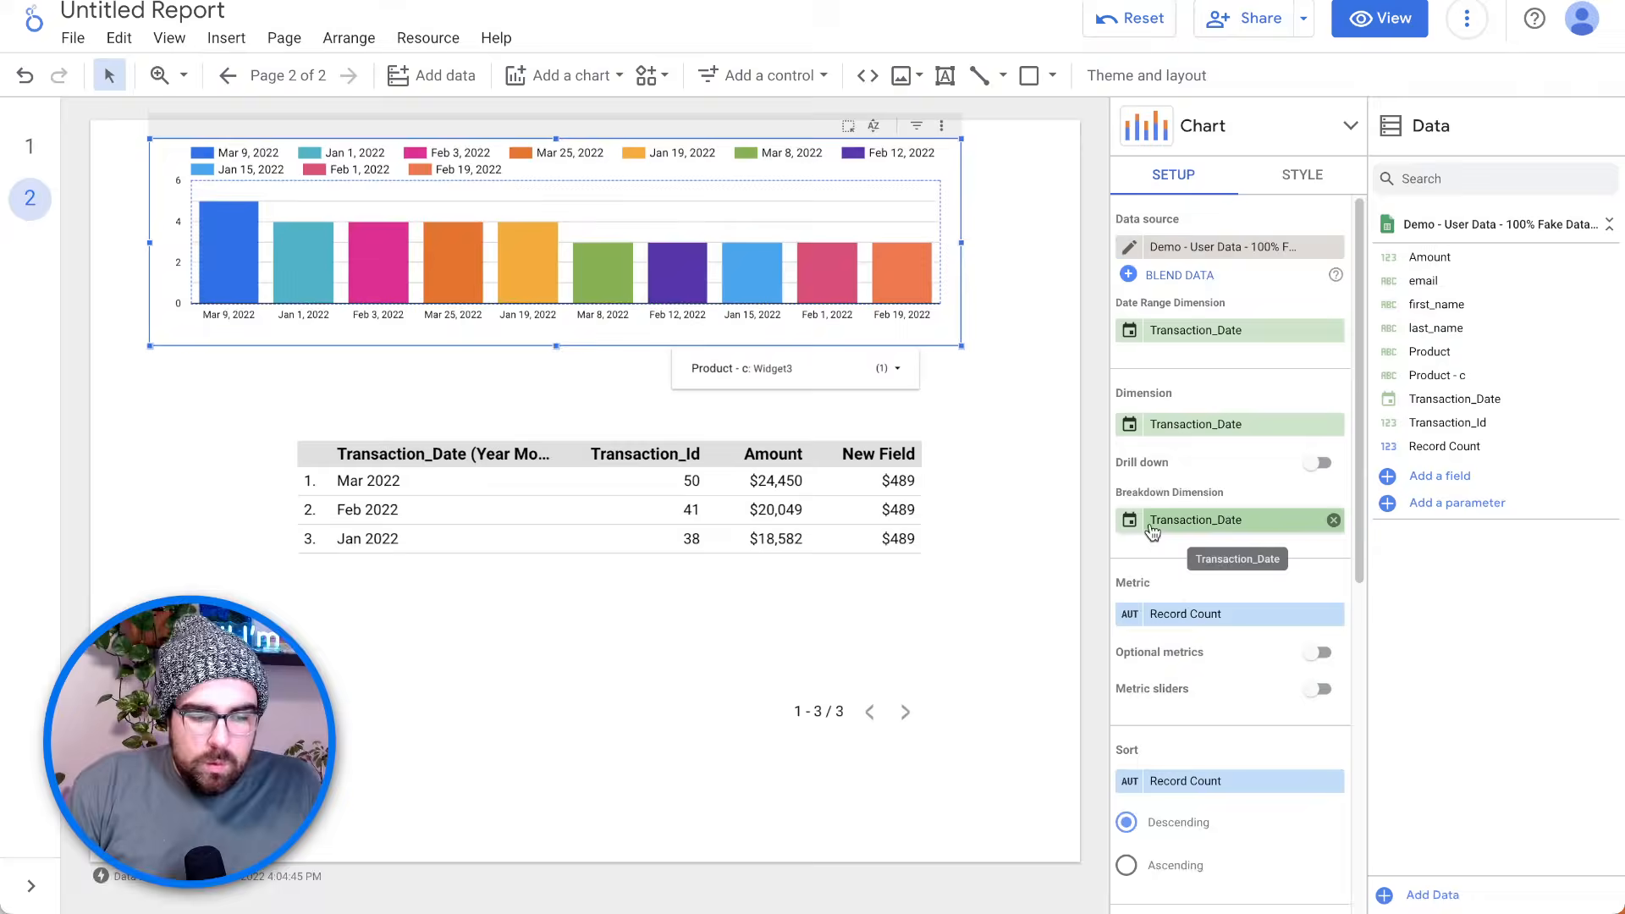
- Set the chart's Transaction_Date dimension to the ISO Year Week type and name it "Week"
left_click(1129, 425)
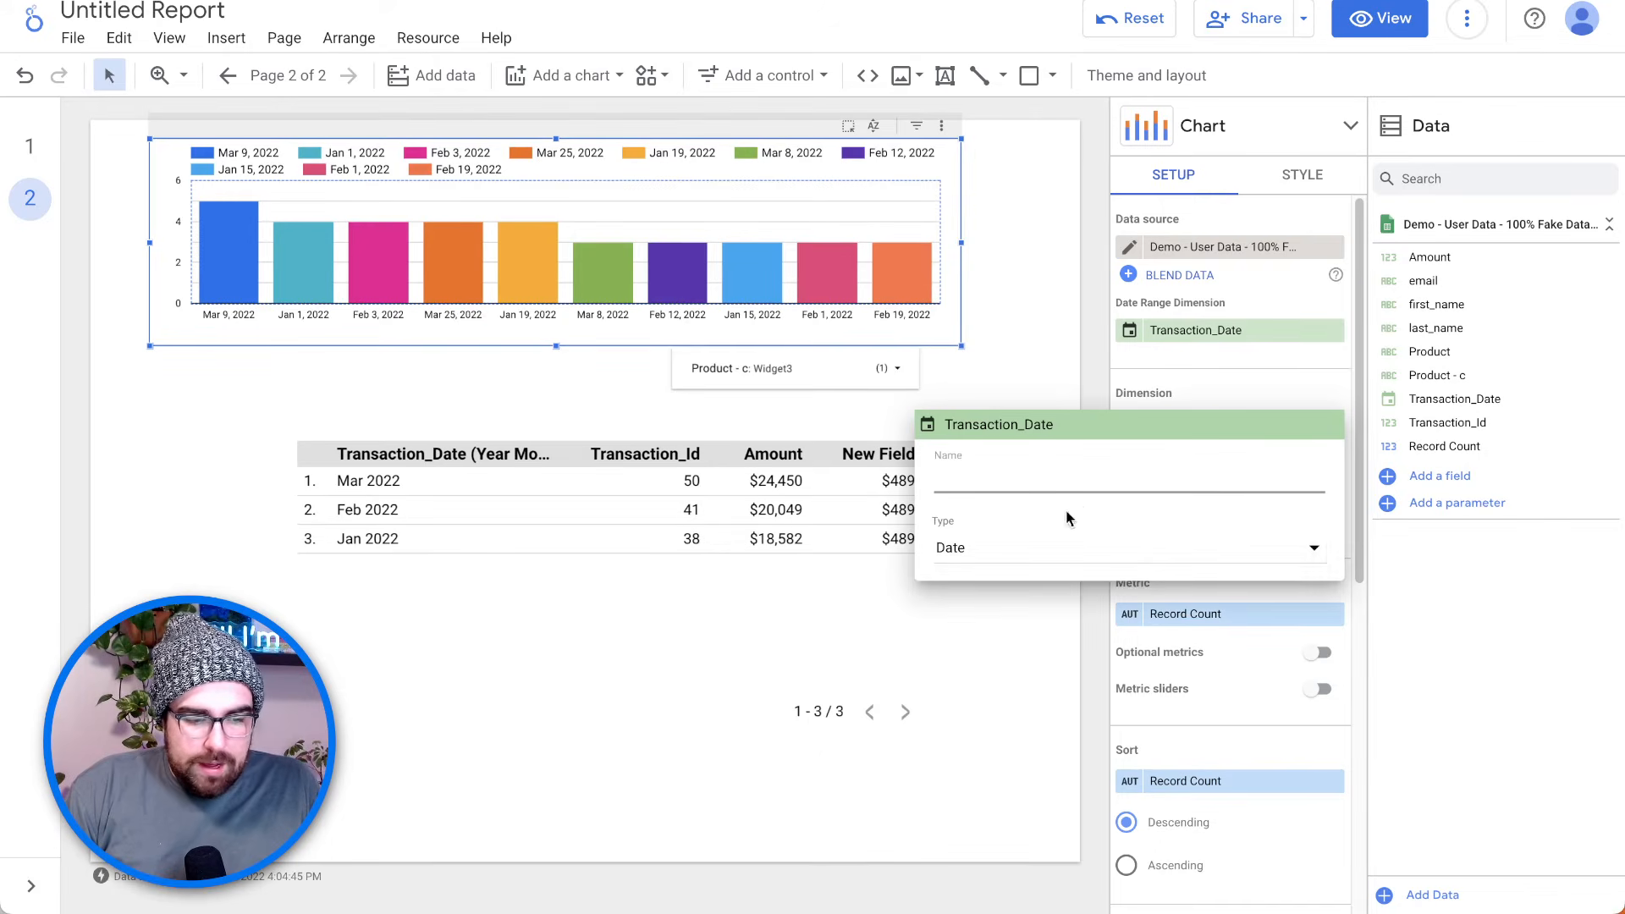
left_click(1041, 550)
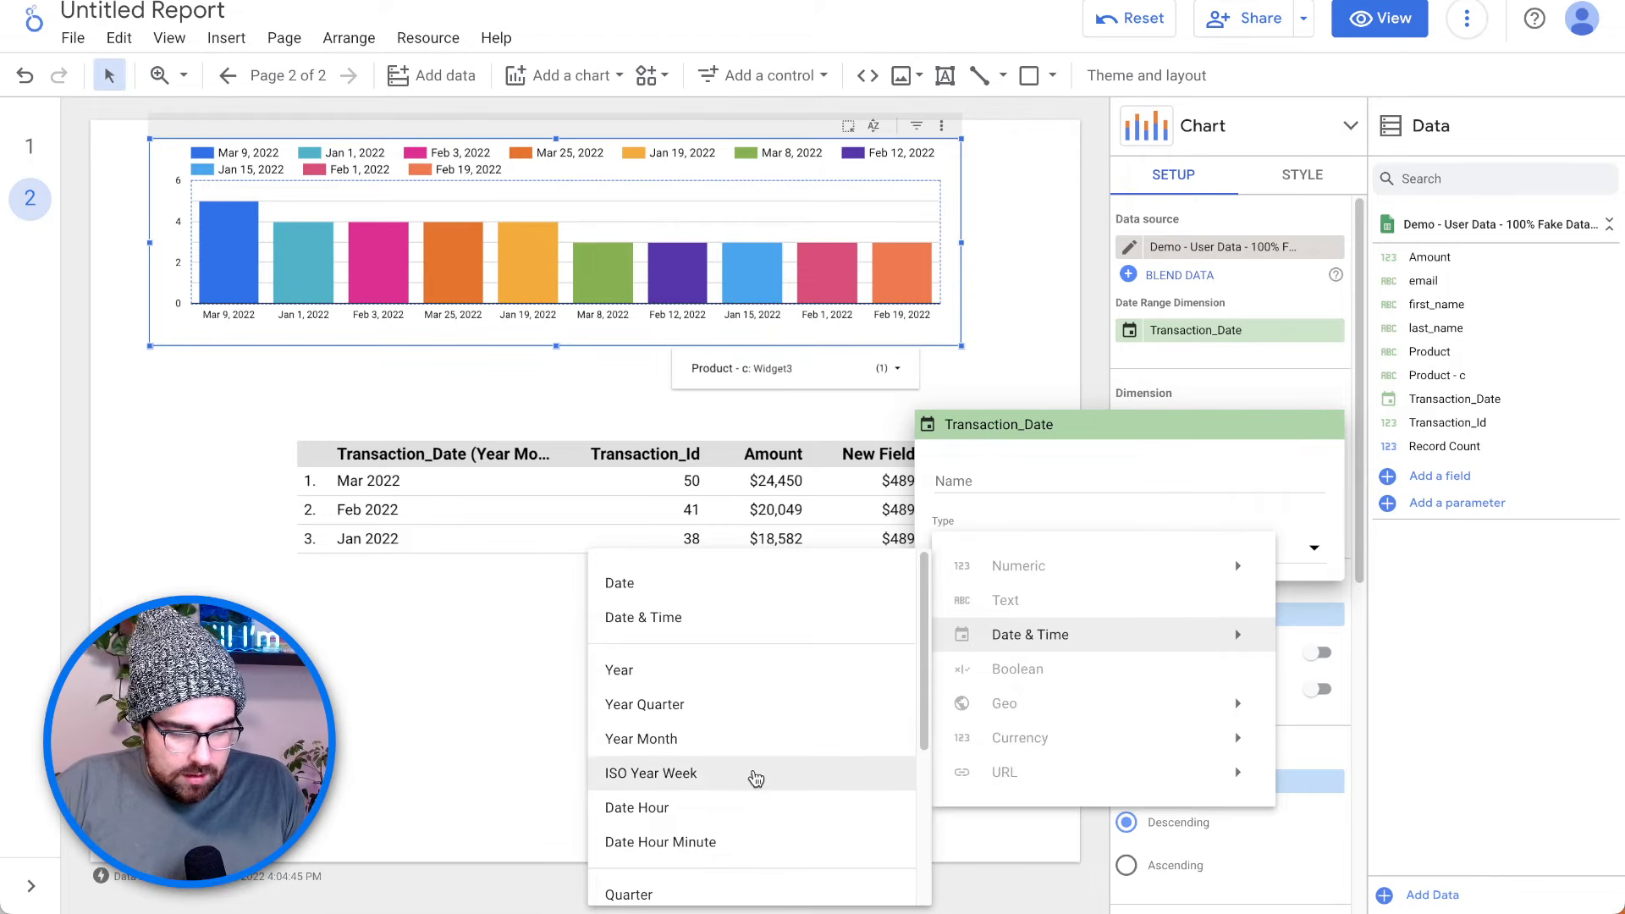
left_click(709, 774)
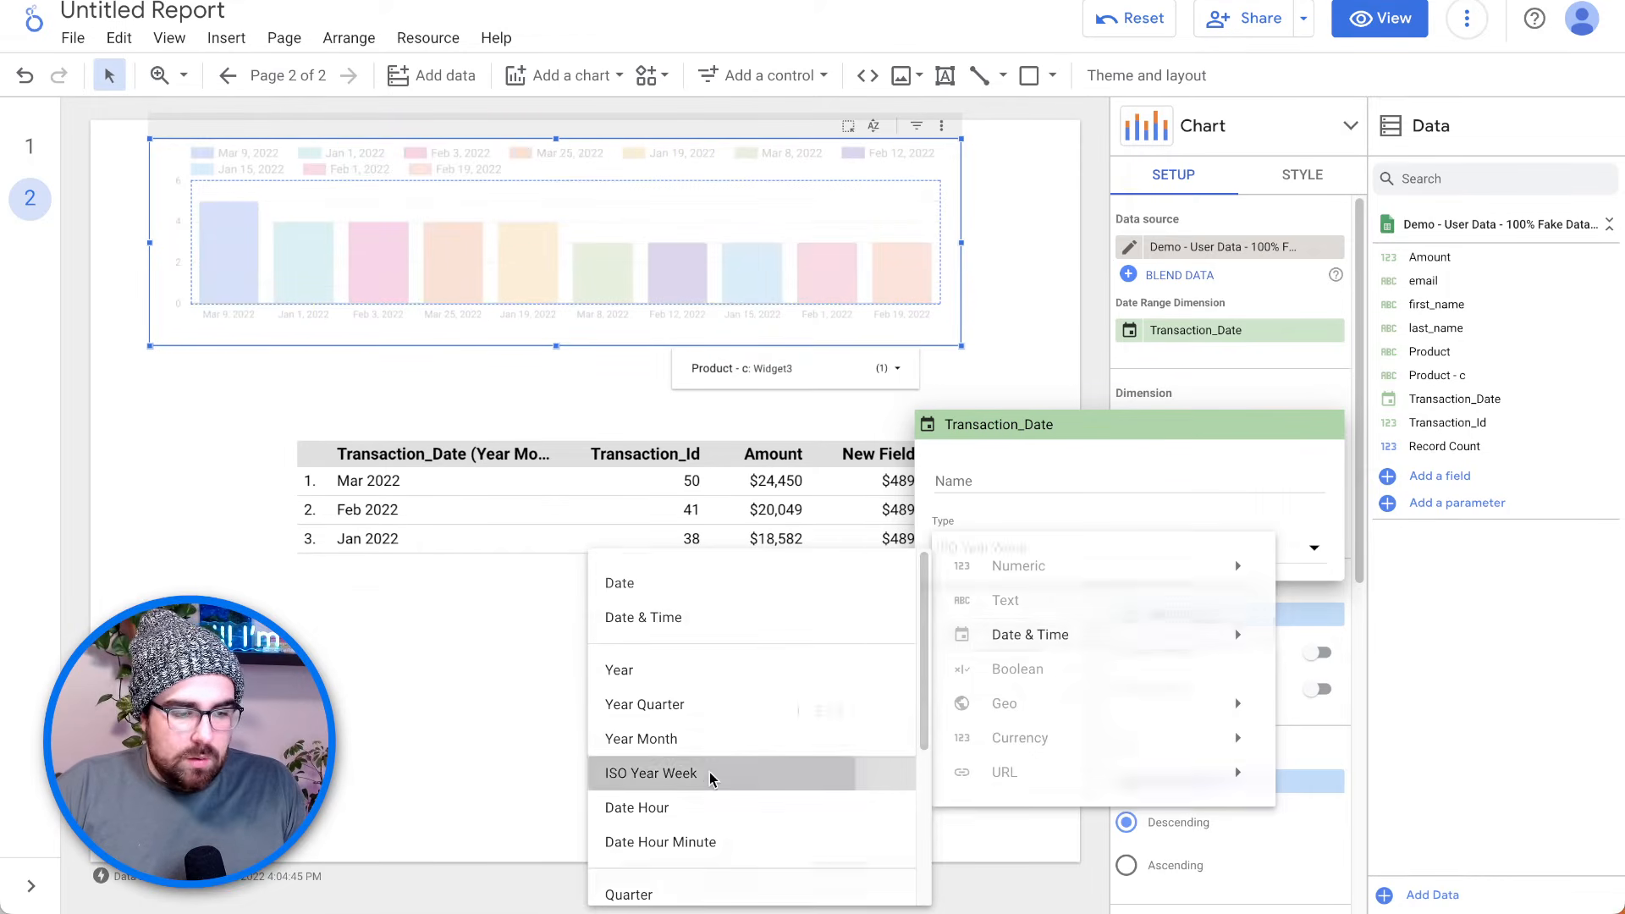
left_click(1046, 485)
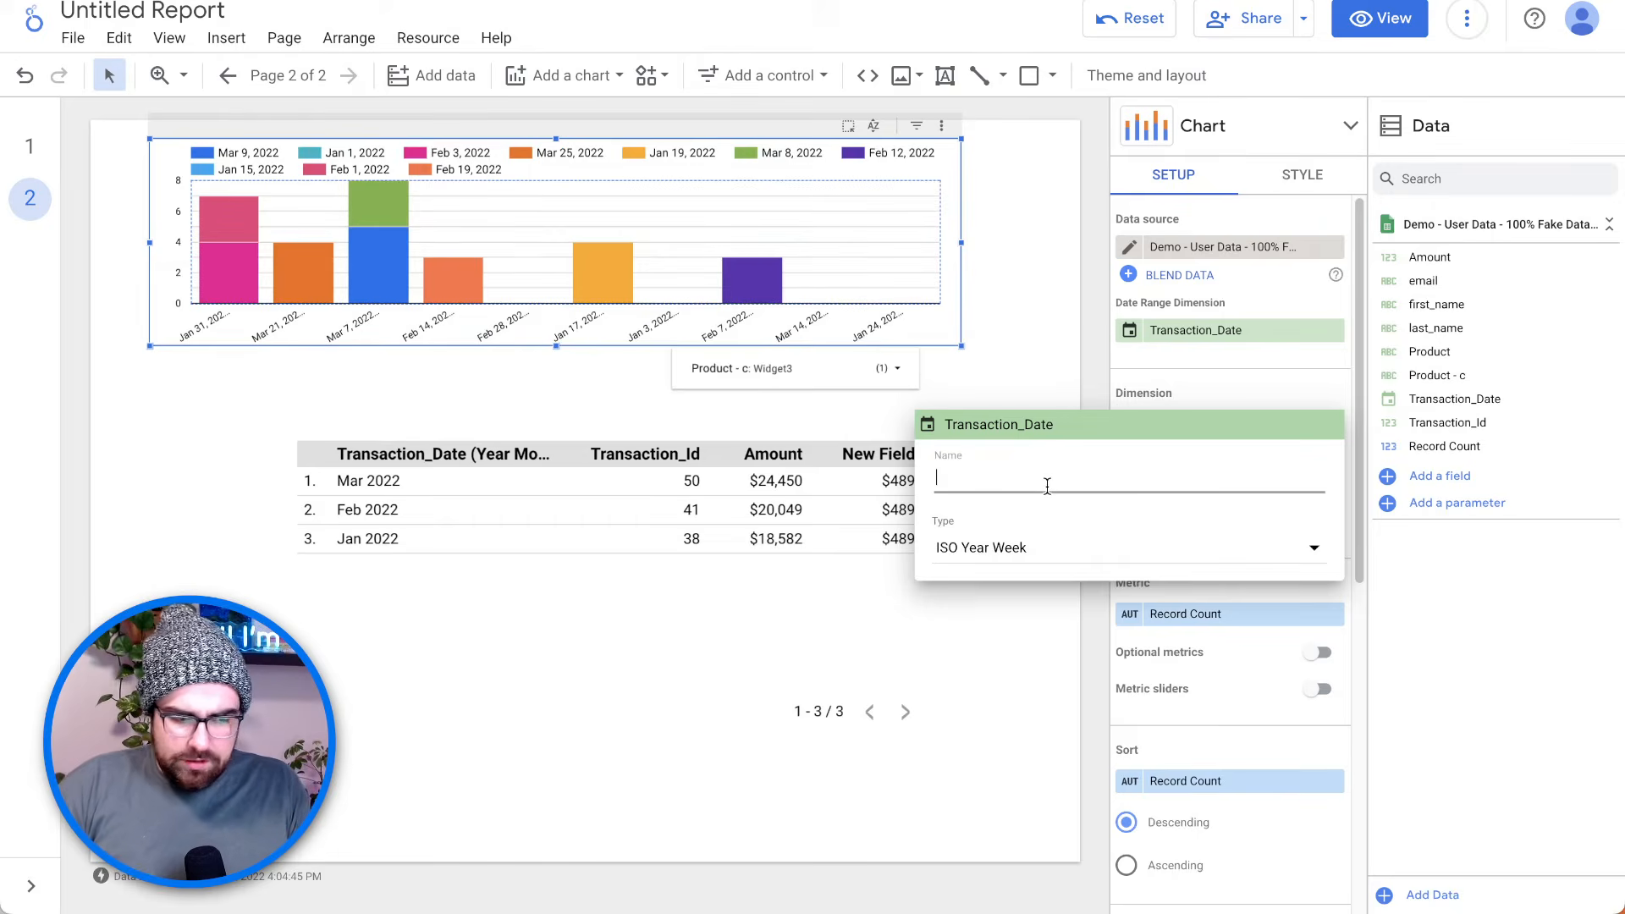
type("Week")
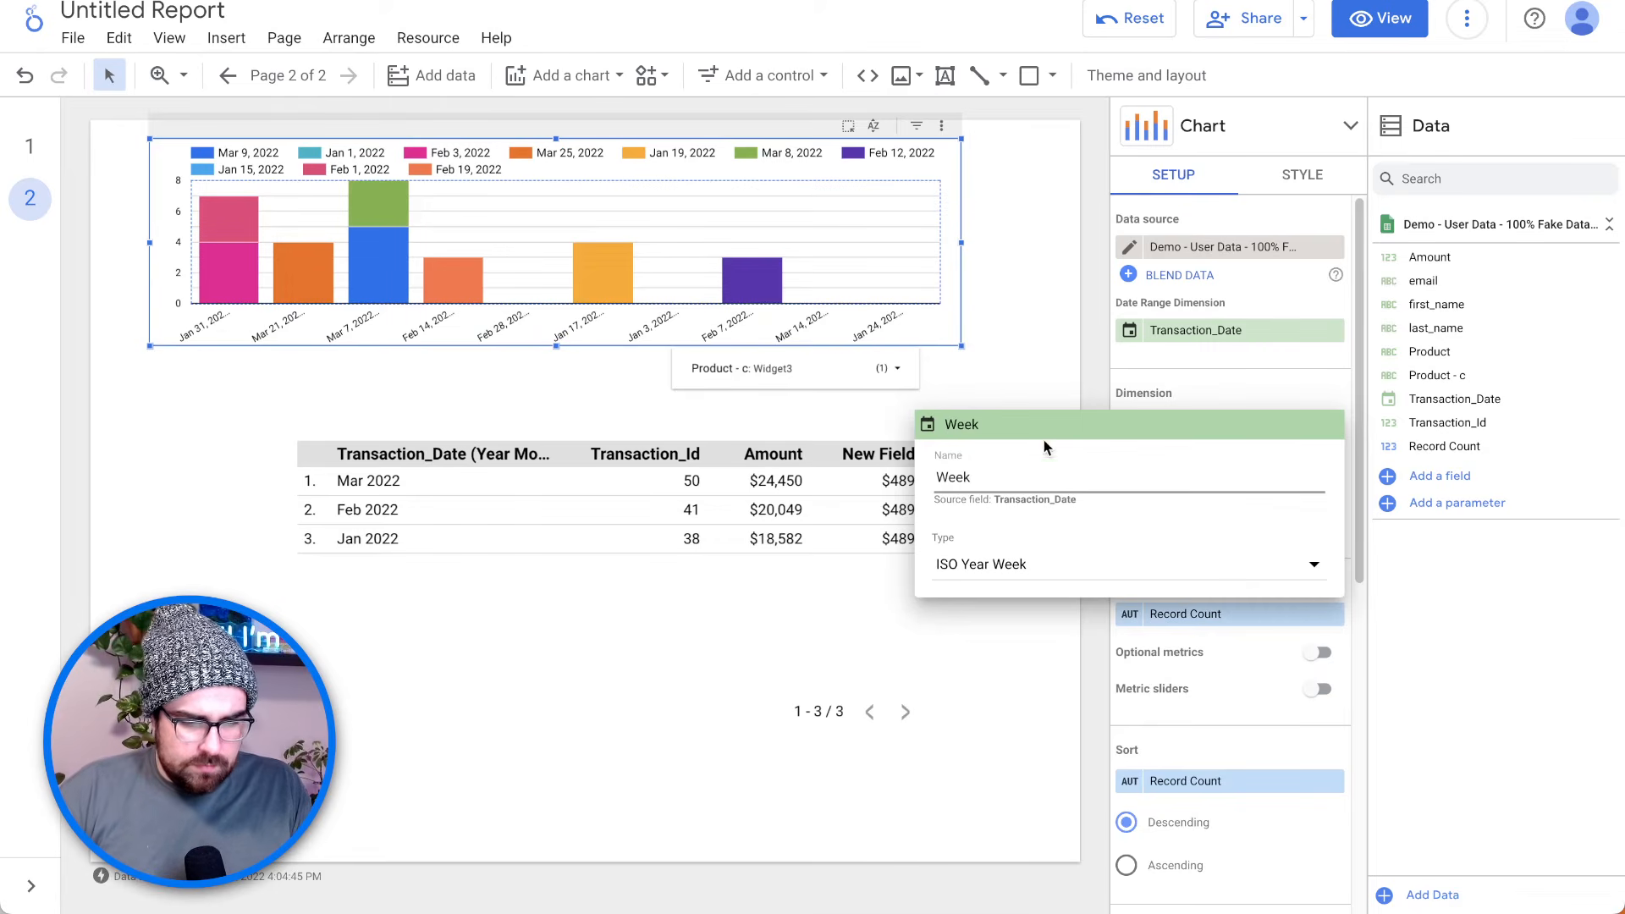
key("Return")
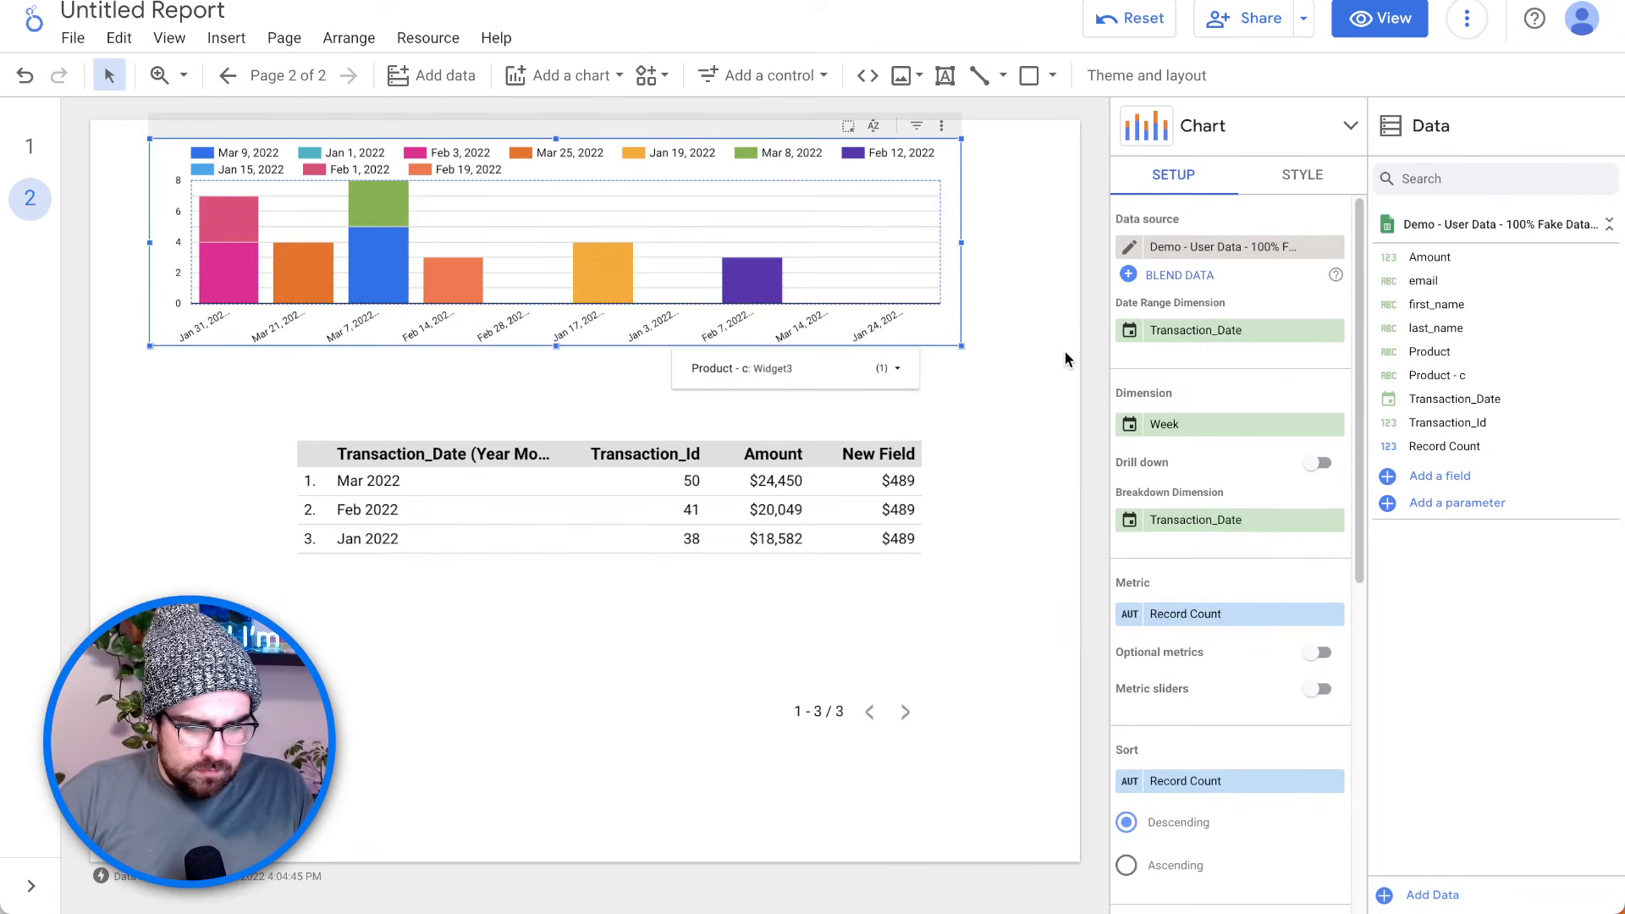
- Replace the chart's Transaction_Date breakdown dimension with Product - c
left_click(1333, 521)
left_click(1236, 520)
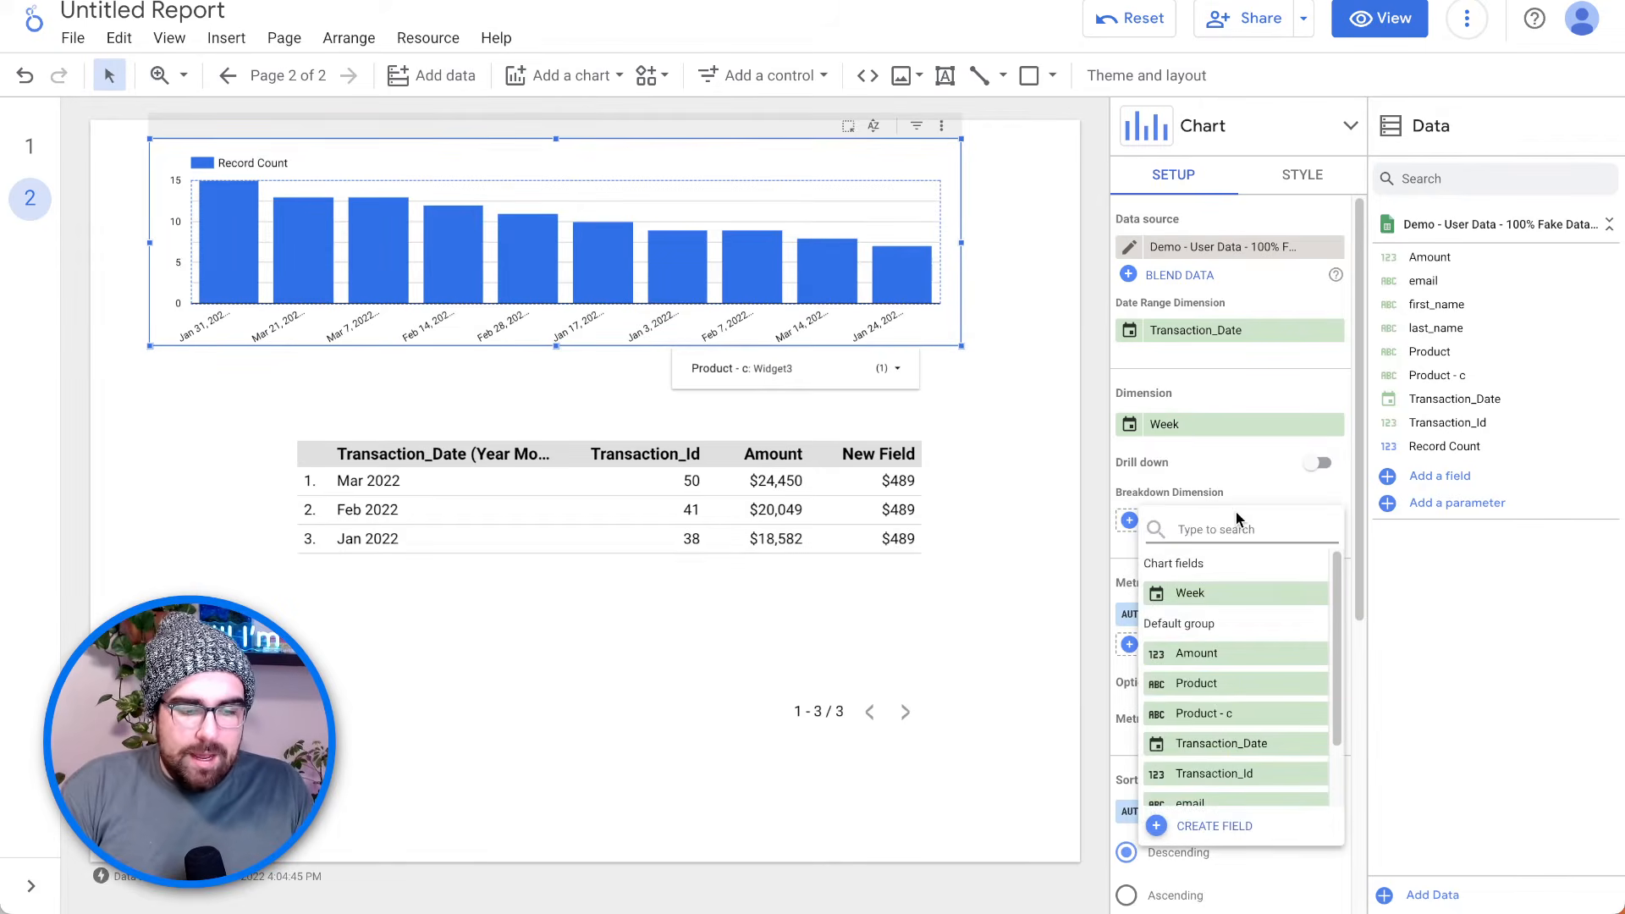
type("produ")
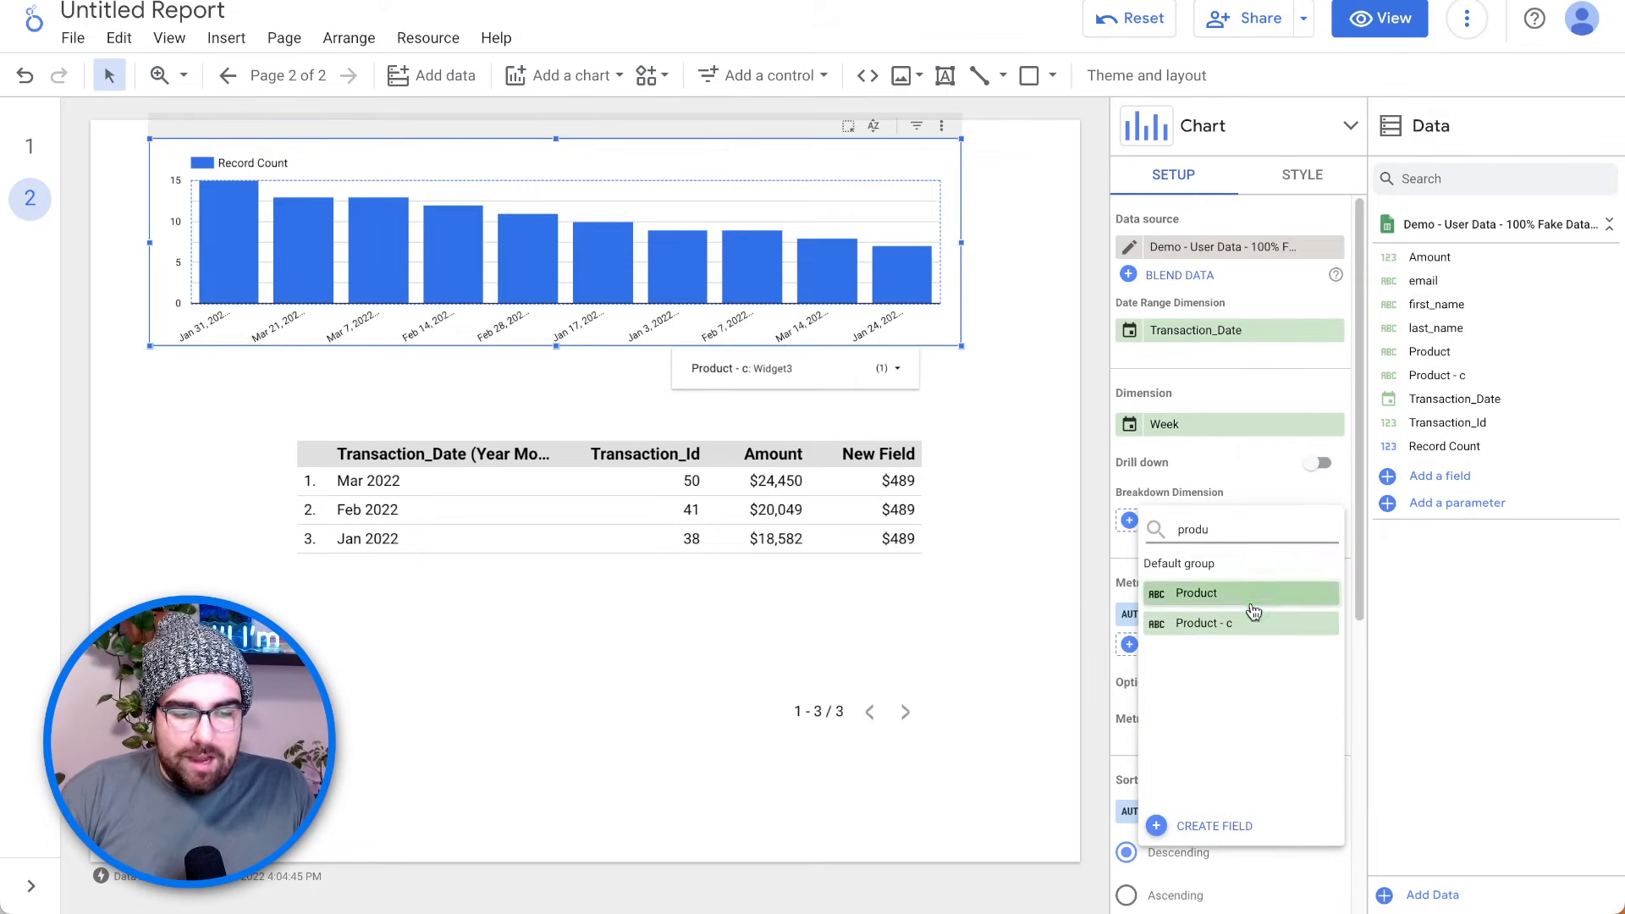
left_click(1252, 624)
- Change the chart's metric from Record Count to Amount
scroll(1287, 657, "down", 1)
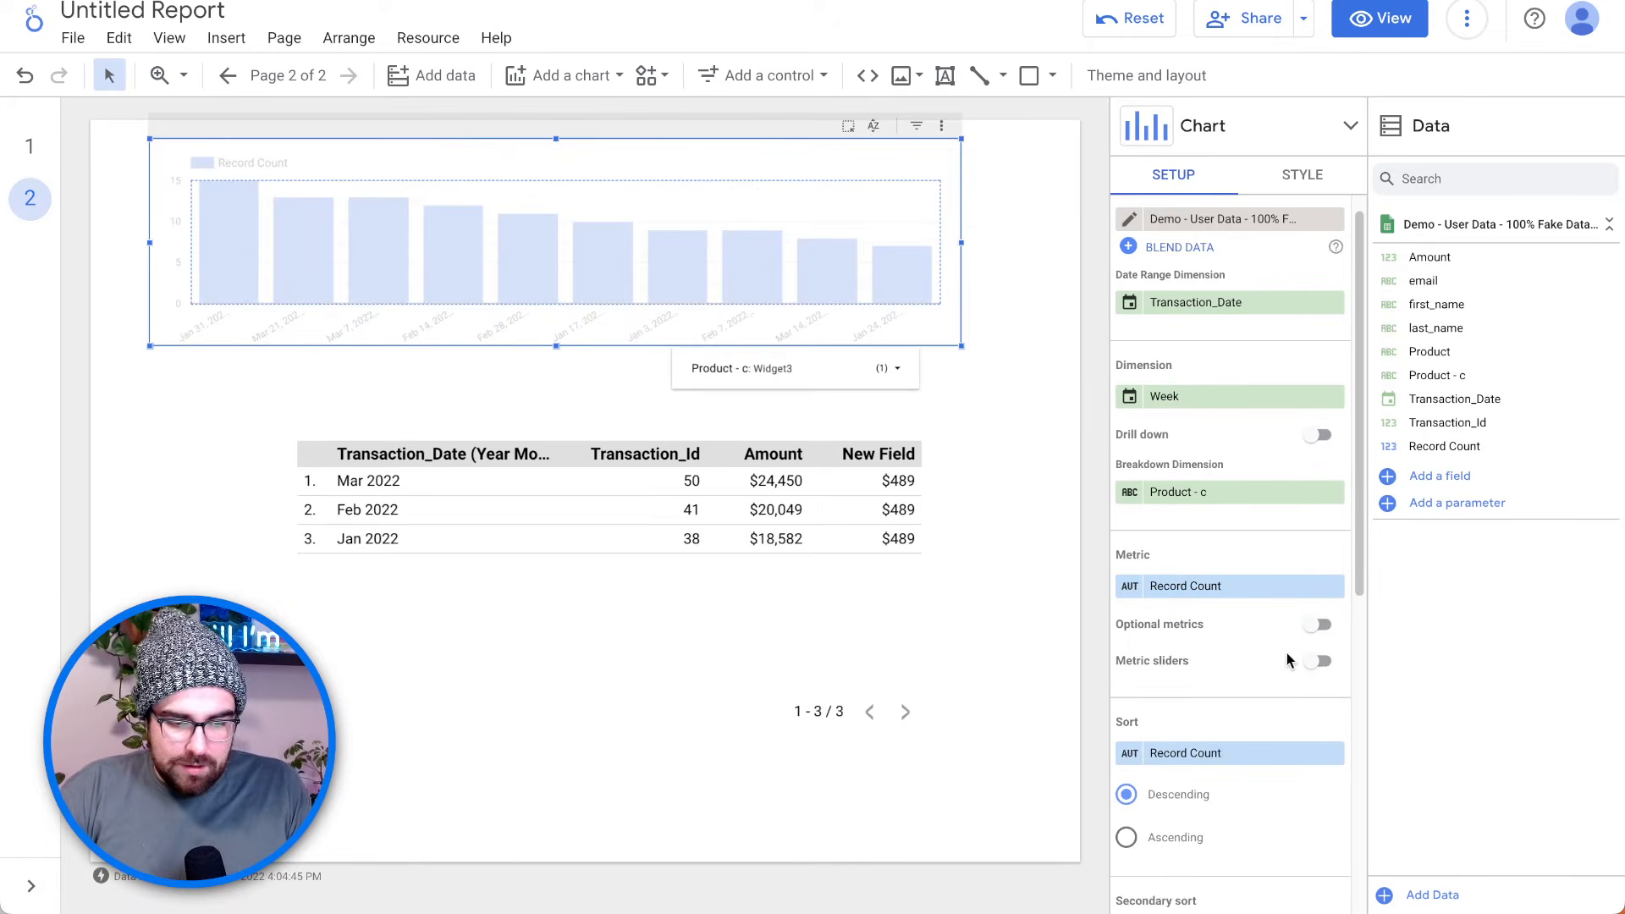
left_click(1216, 588)
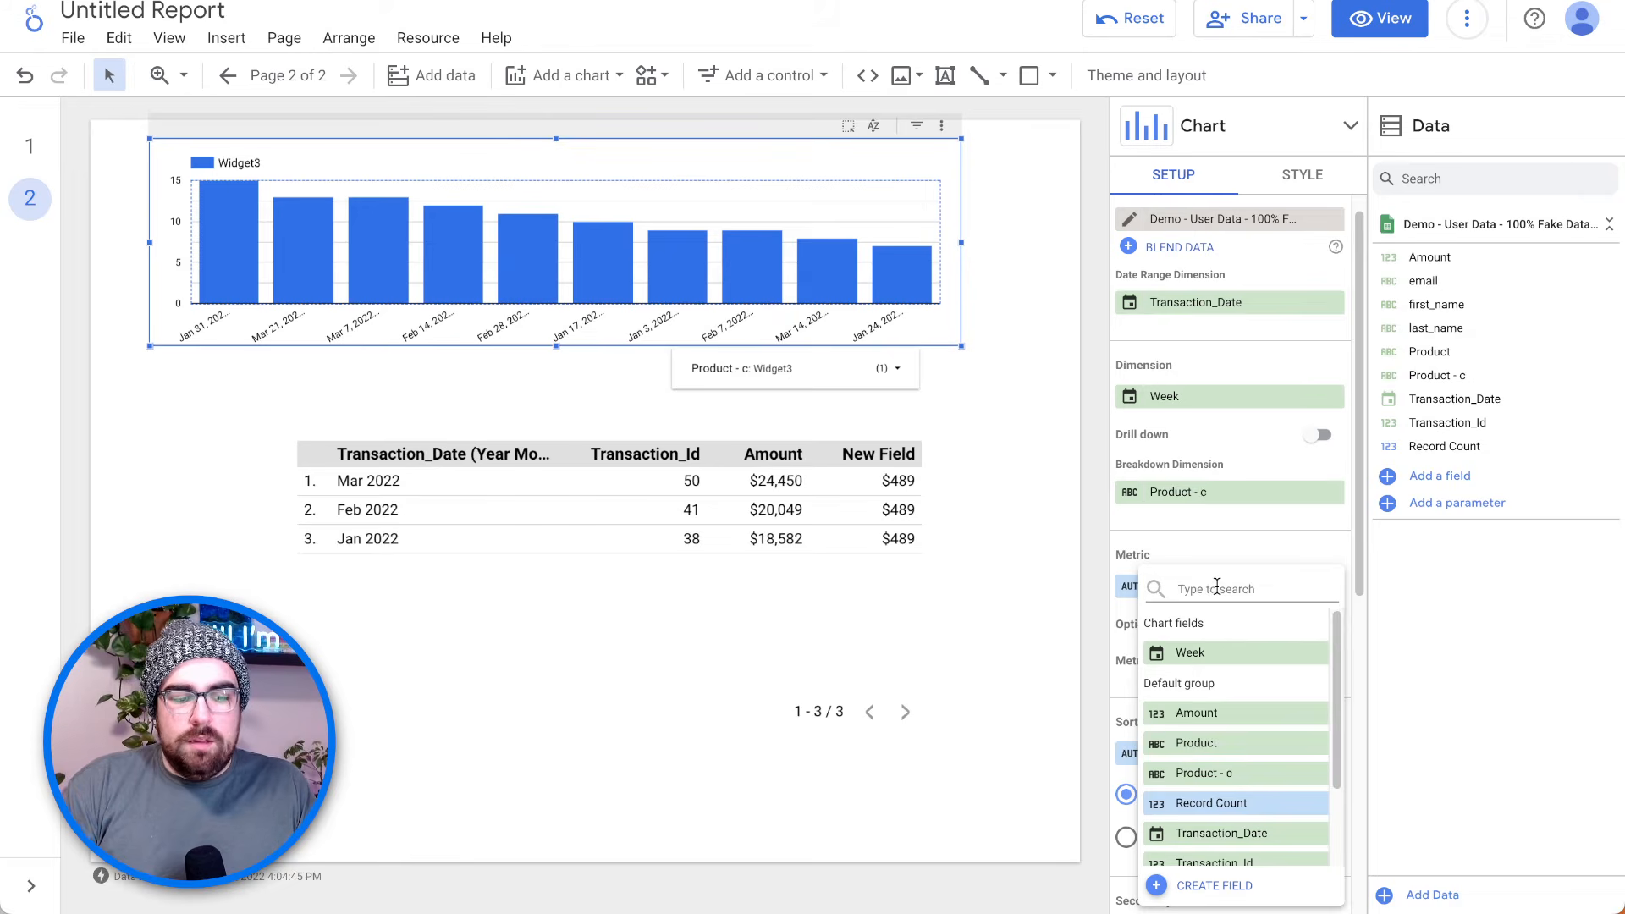
type("amoun")
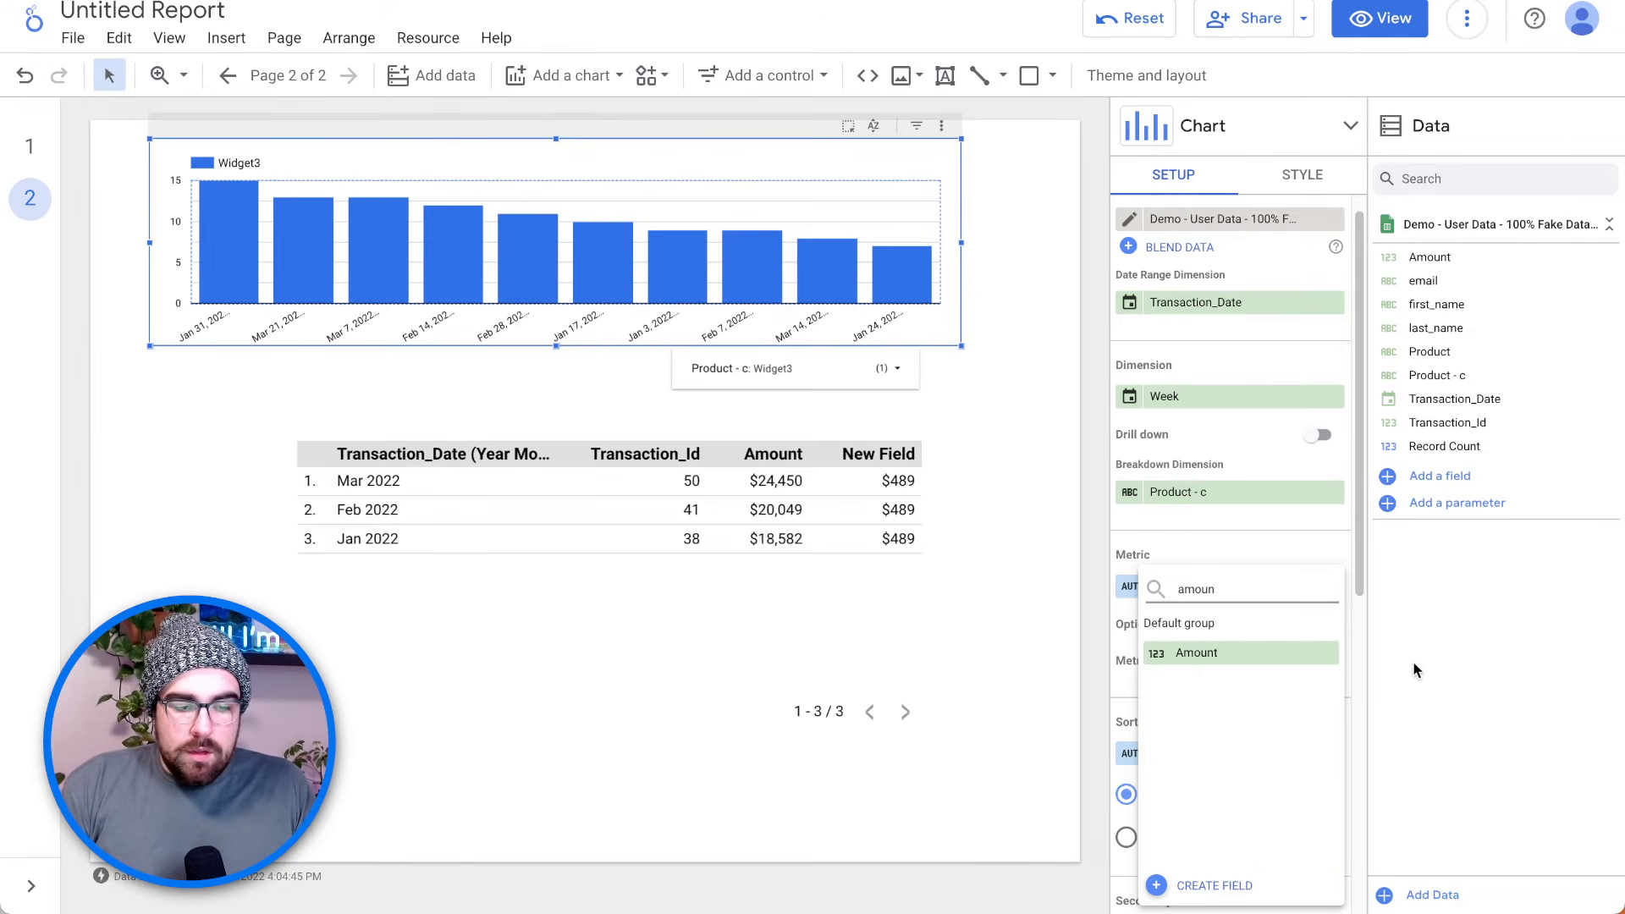
left_click(1301, 655)
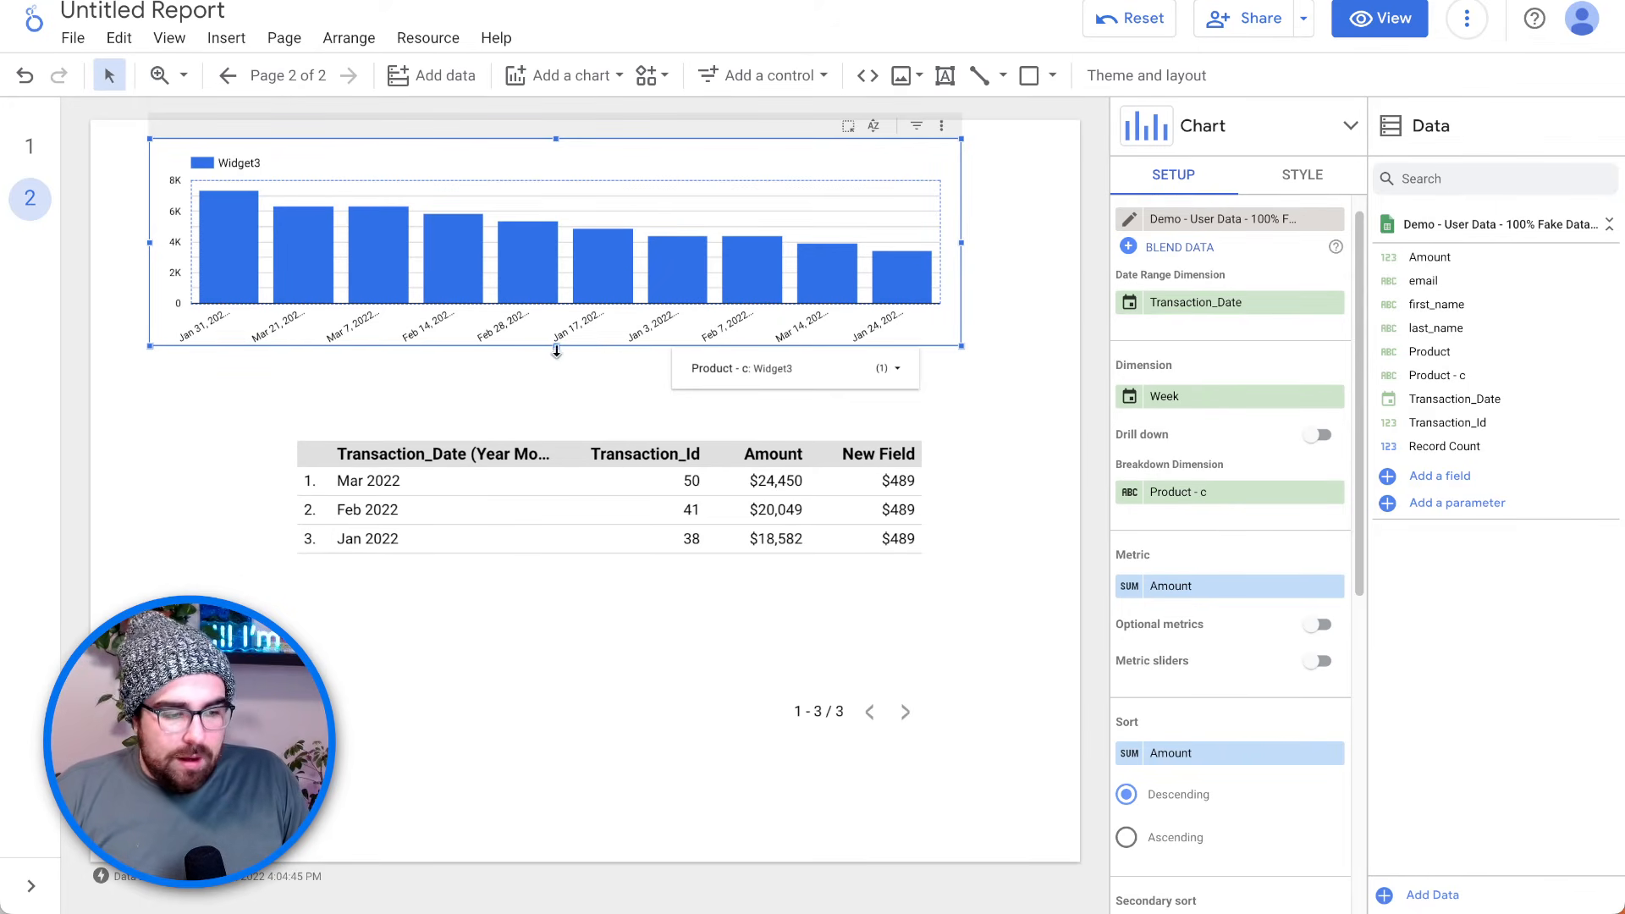
- Clear the Widget3 selection in the Product - c drop-down and move the control below the table's rows
left_click_drag(867, 346, 937, 375)
left_click(937, 385)
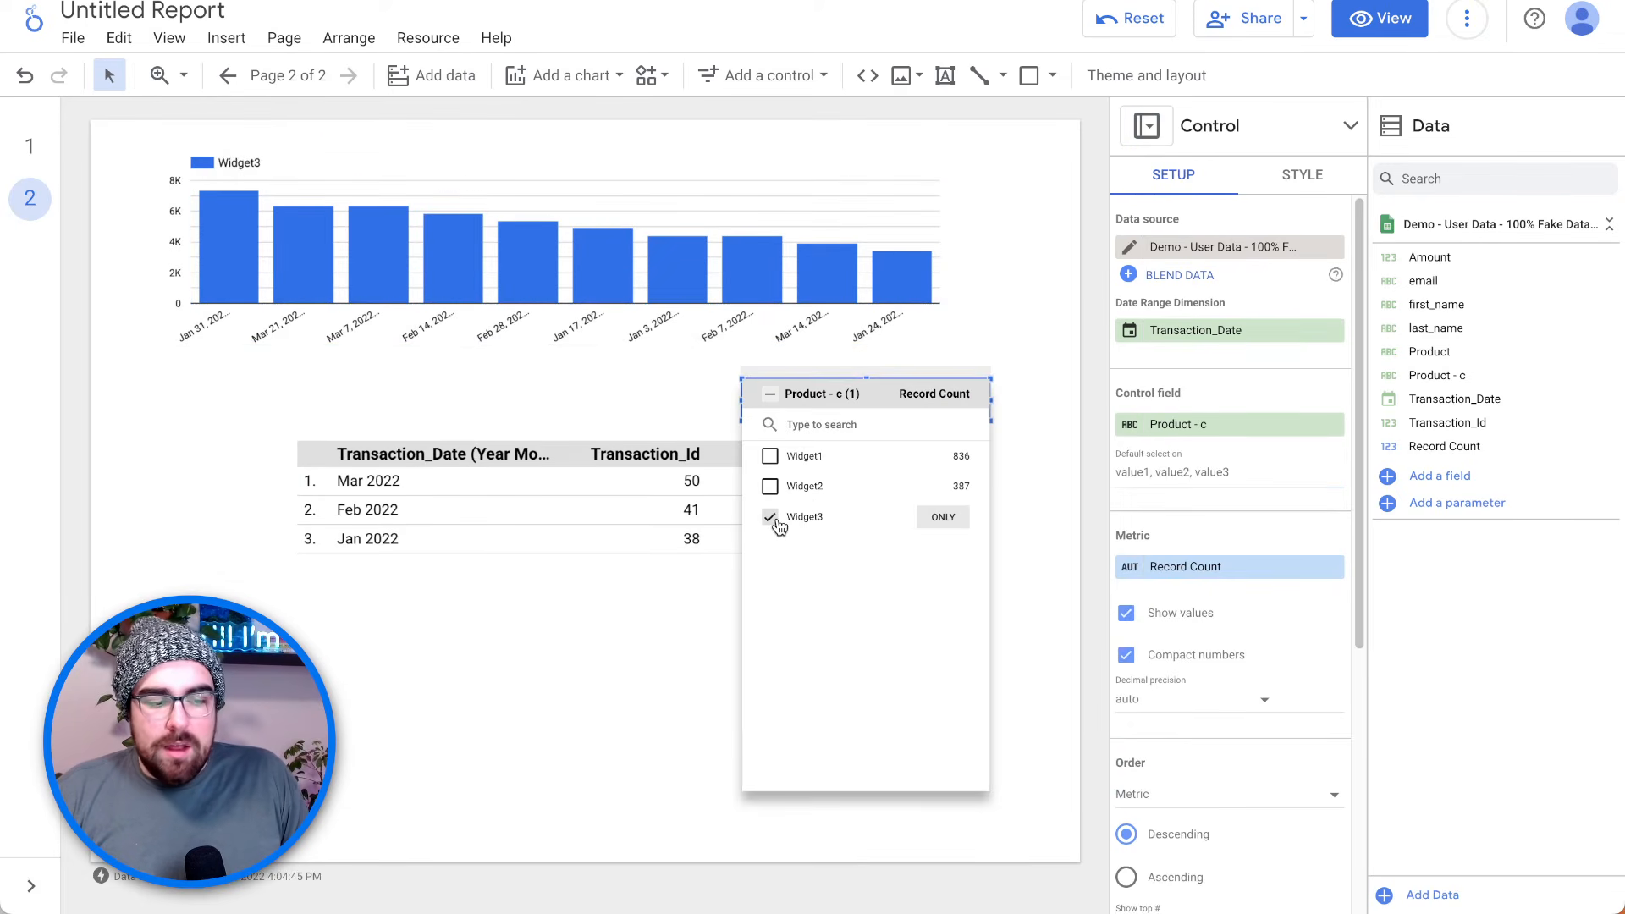
left_click(885, 393)
left_click_drag(914, 366, 887, 615)
- Extend the bar chart's height down to the table header and change its type to a stacked column chart
left_click(689, 319)
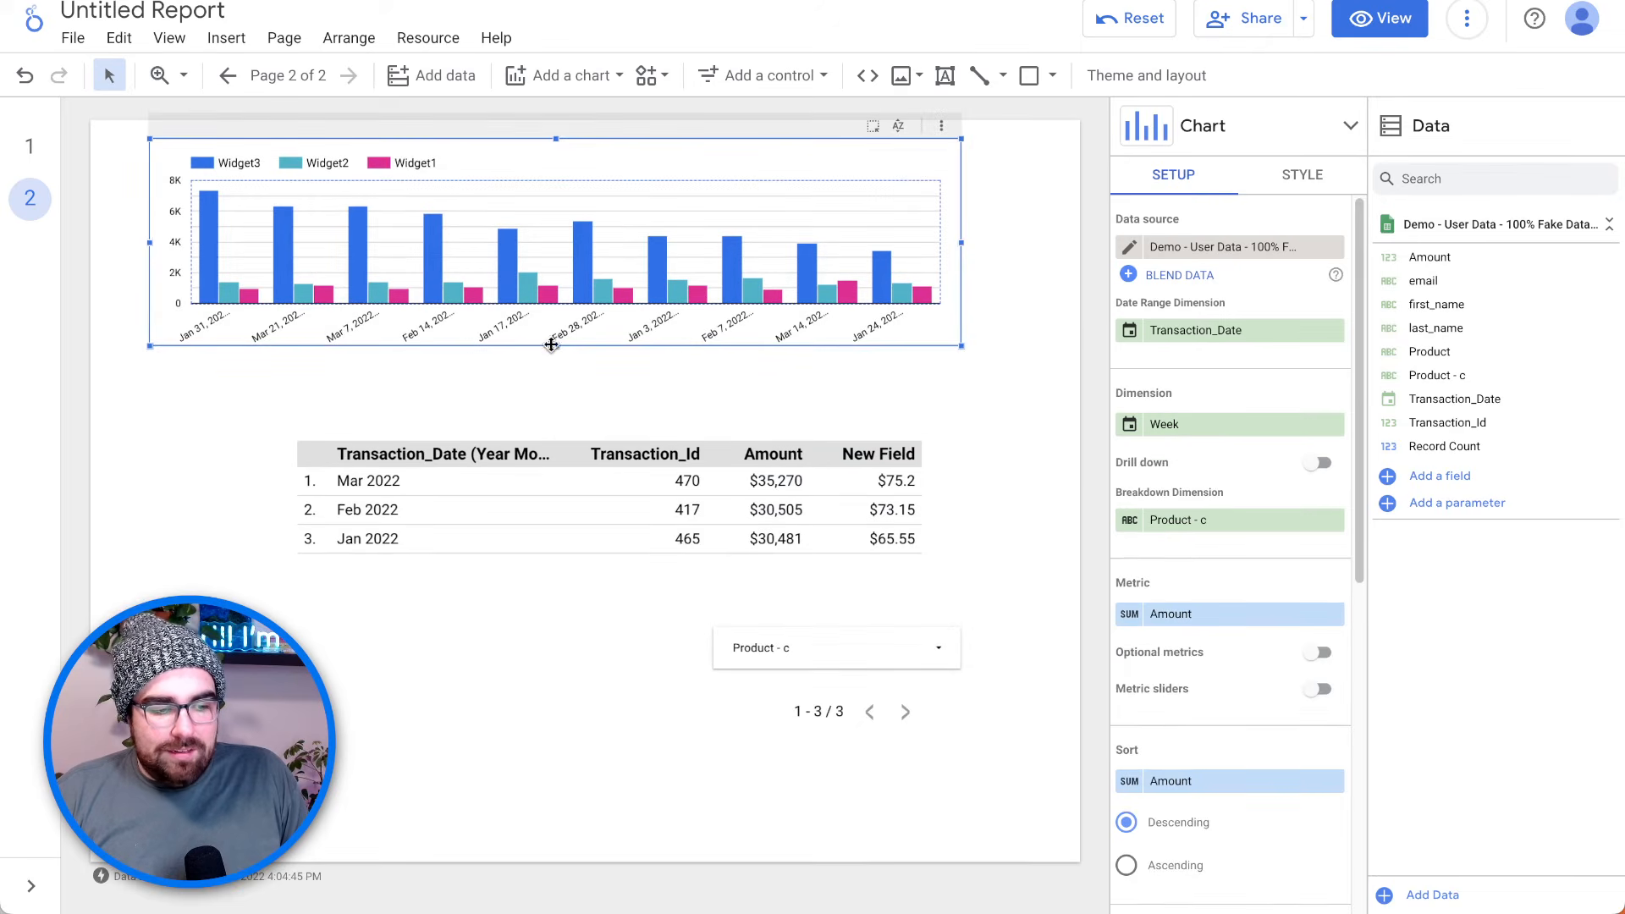
left_click_drag(551, 344, 554, 427)
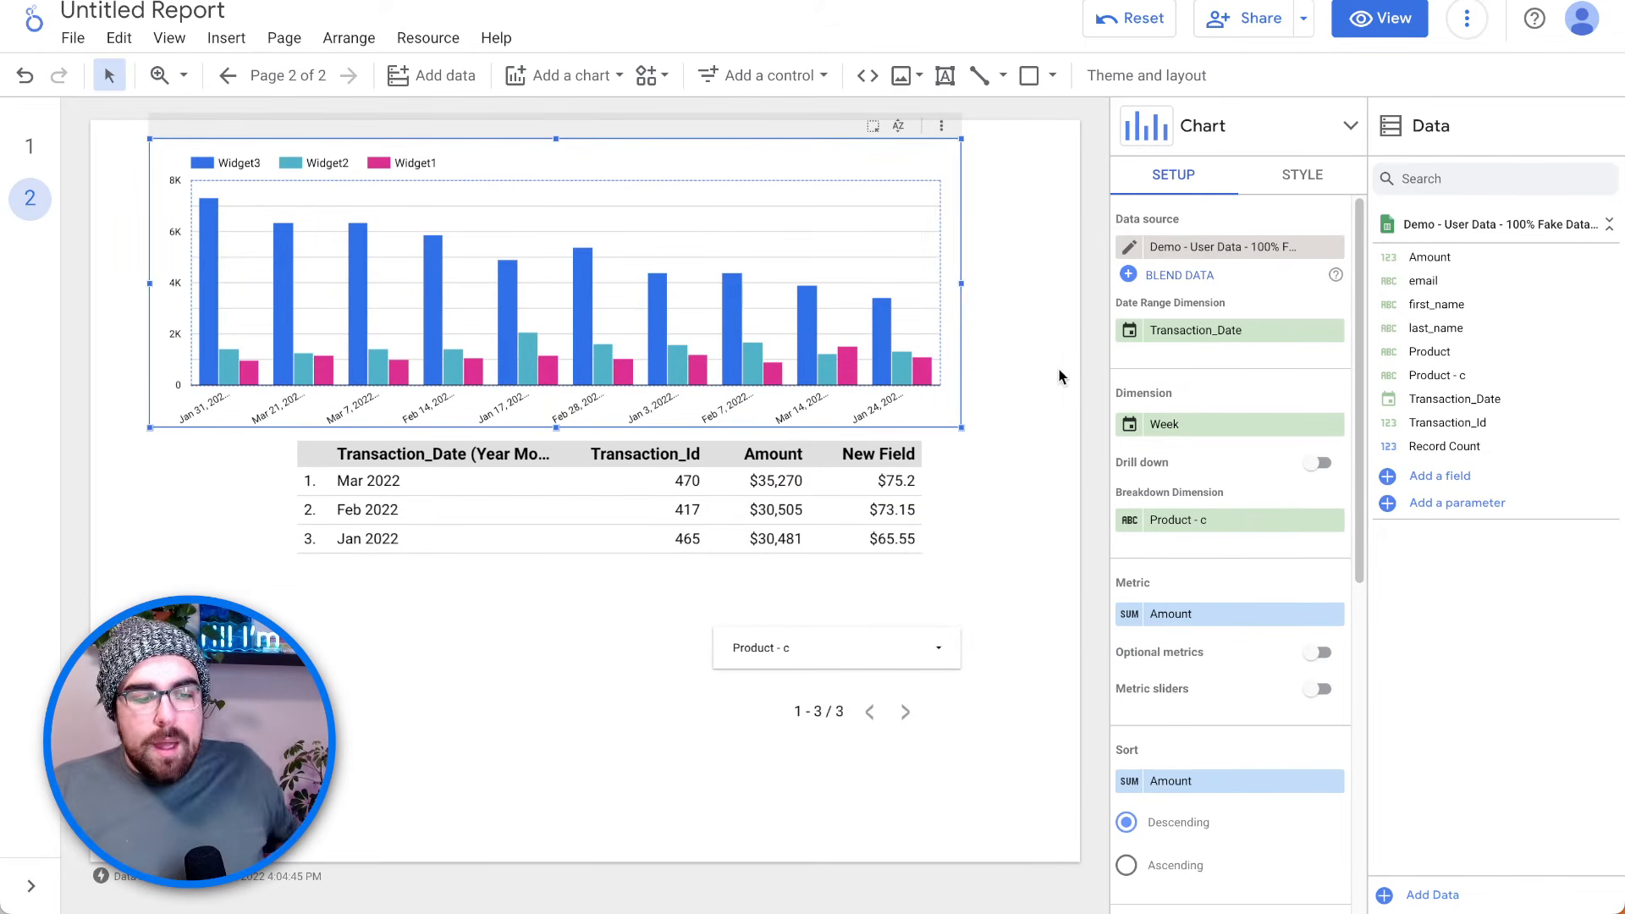
left_click(1224, 134)
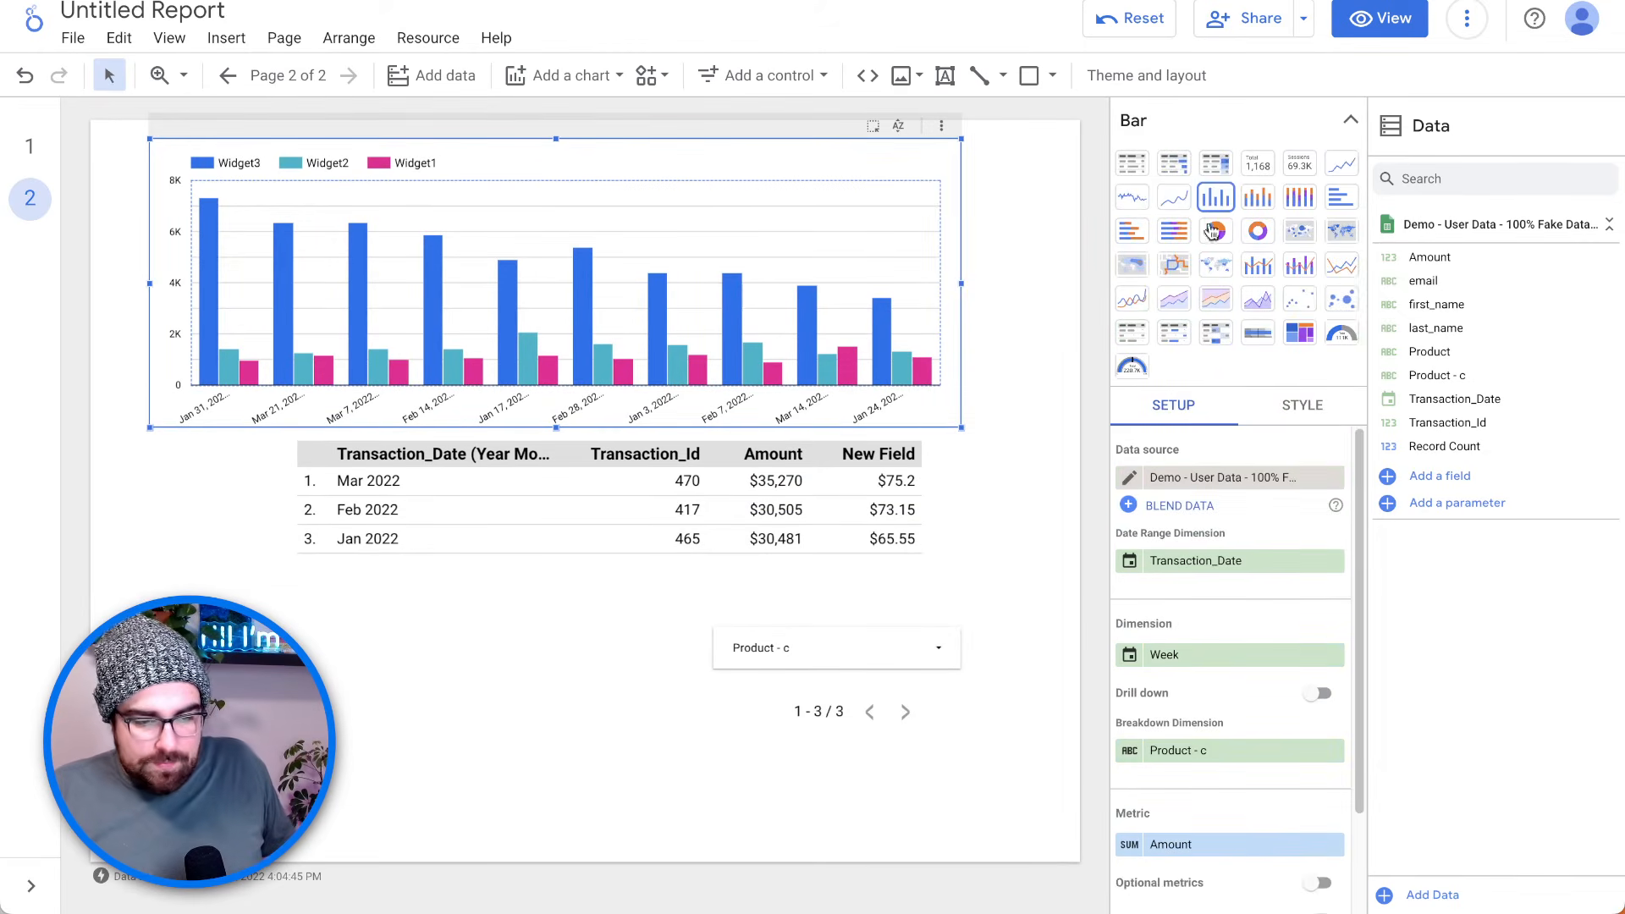
left_click(1260, 201)
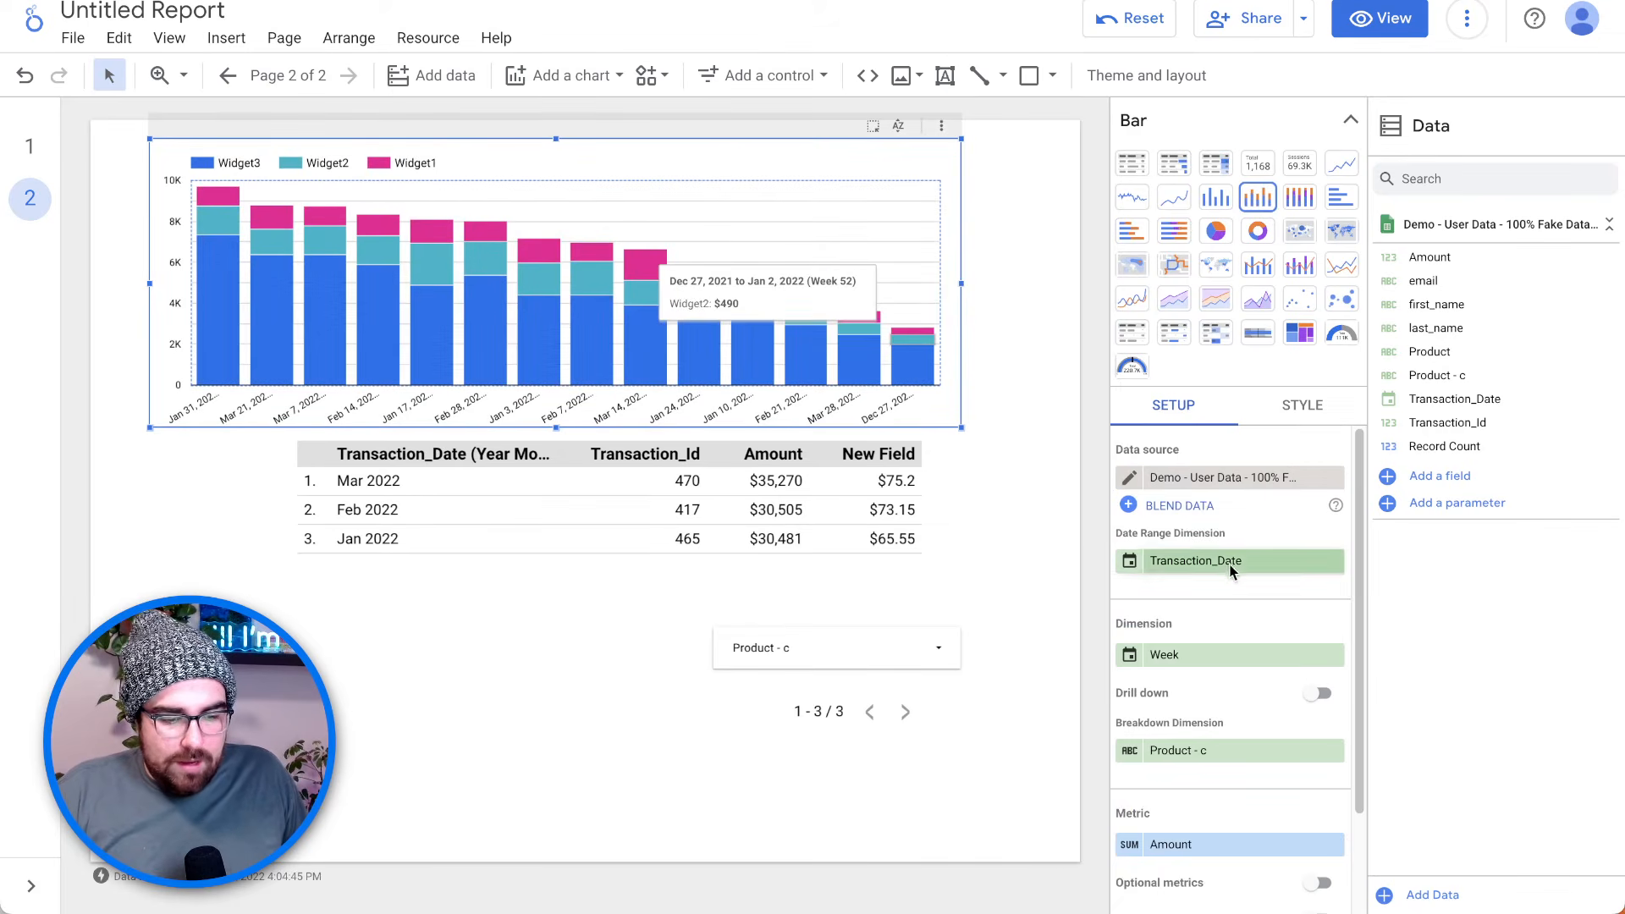
scroll(1201, 677, "down", 1)
mouse_move(1161, 525)
left_mouse_down()
mouse_move(1216, 830)
mouse_move(1155, 526)
left_mouse_up()
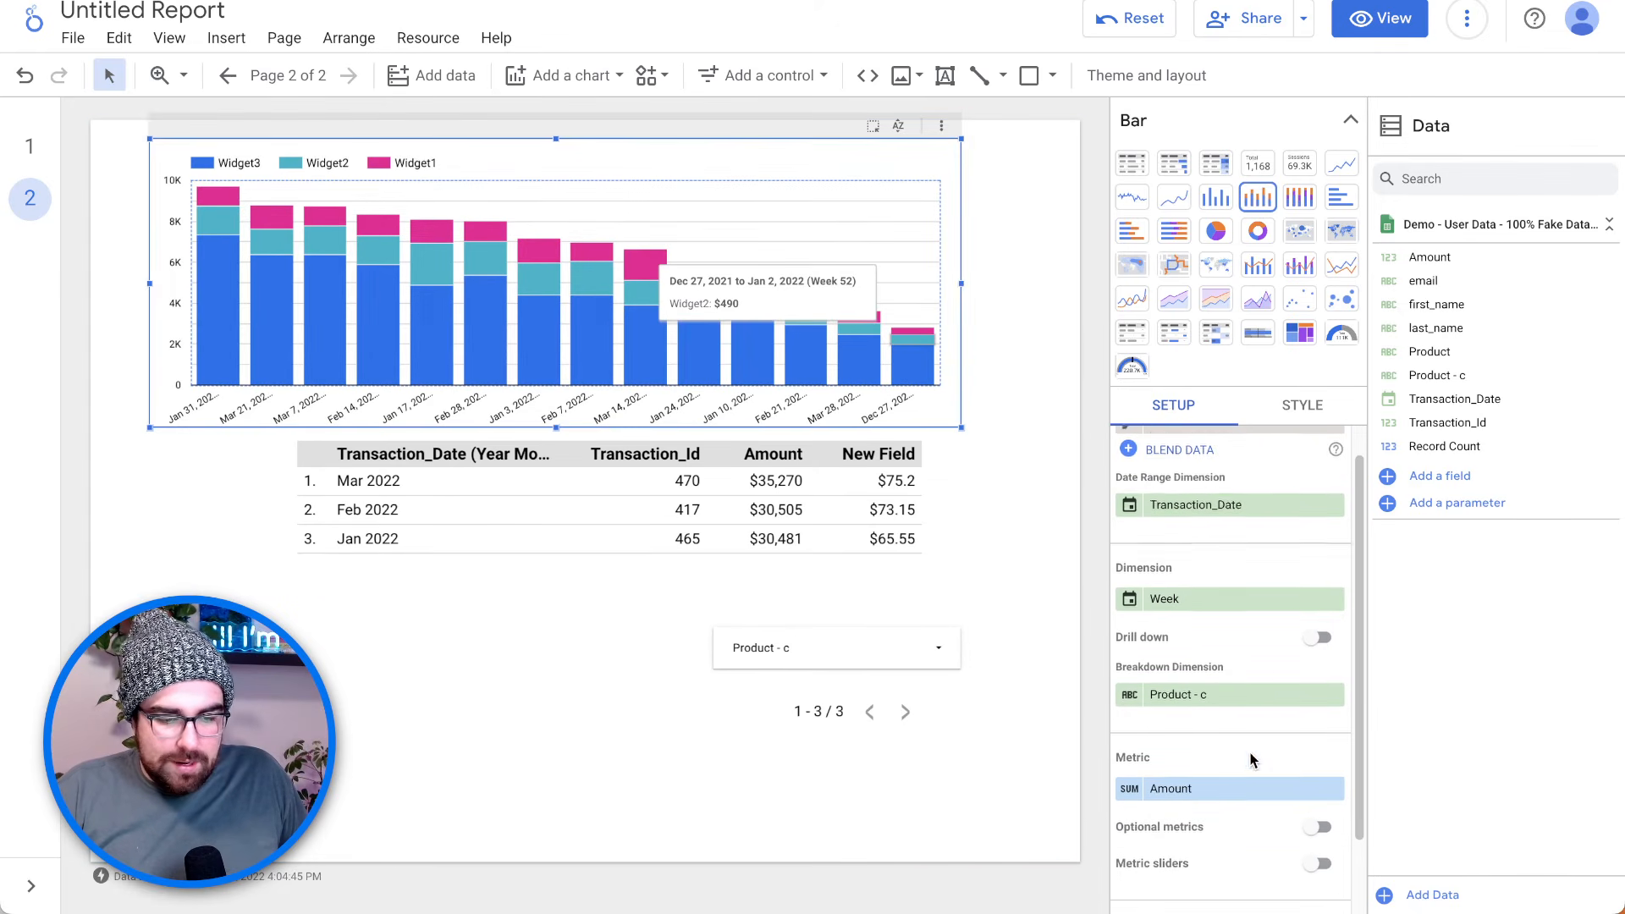
scroll(1251, 762, "down", 3)
left_click(1188, 760)
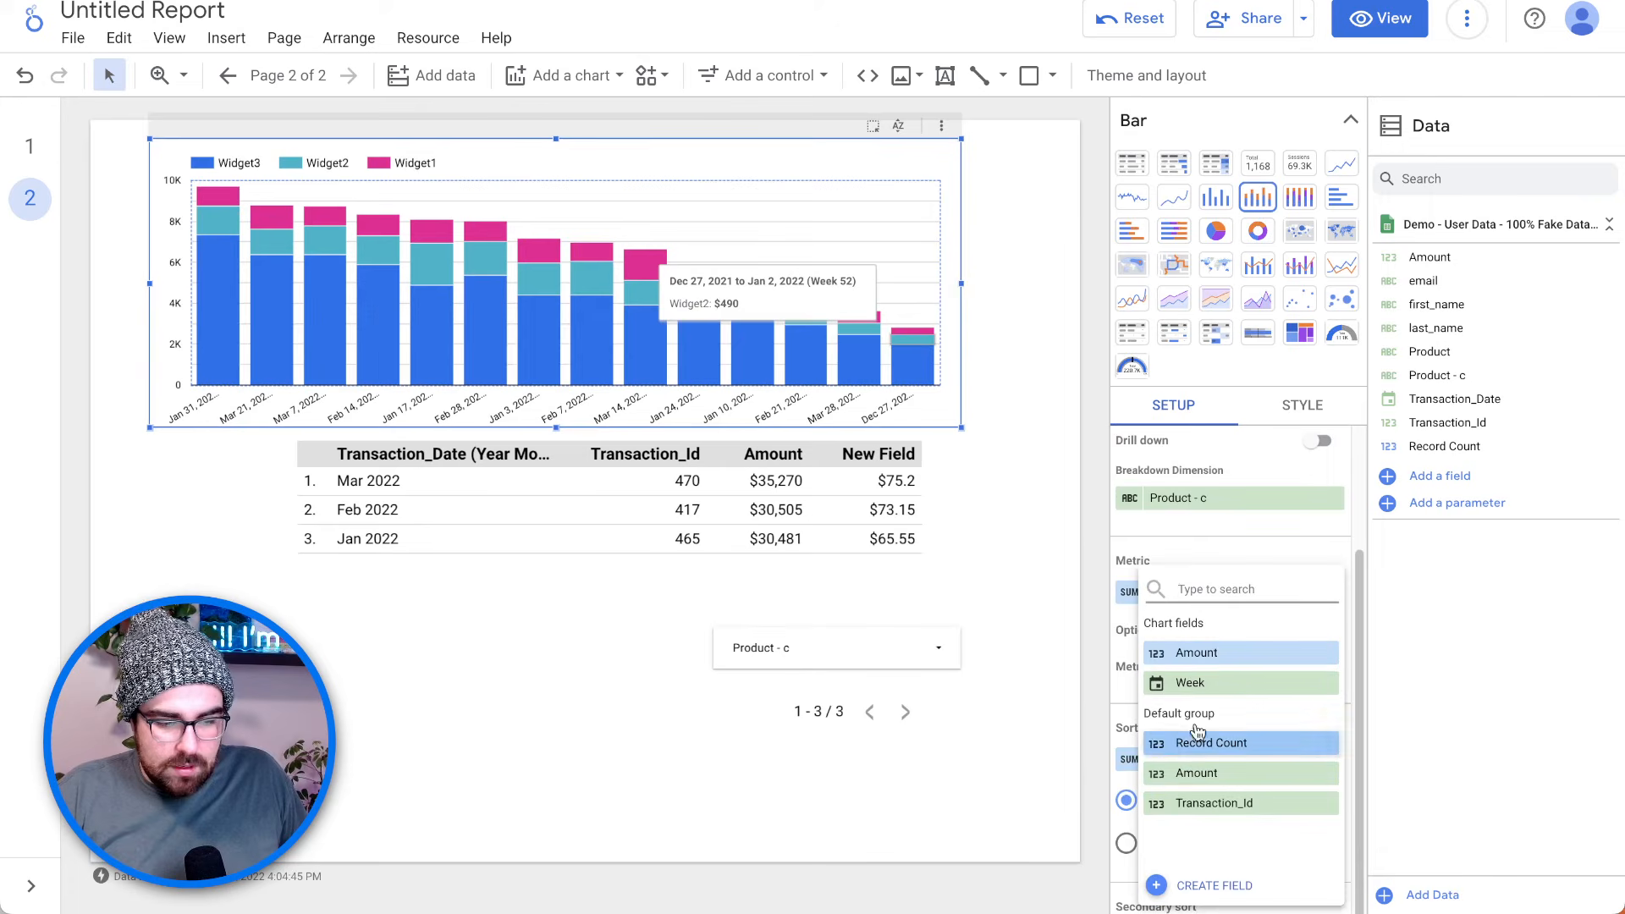
mouse_move(520, 385)
left_mouse_down()
mouse_move(526, 352)
mouse_move(525, 381)
left_mouse_up()
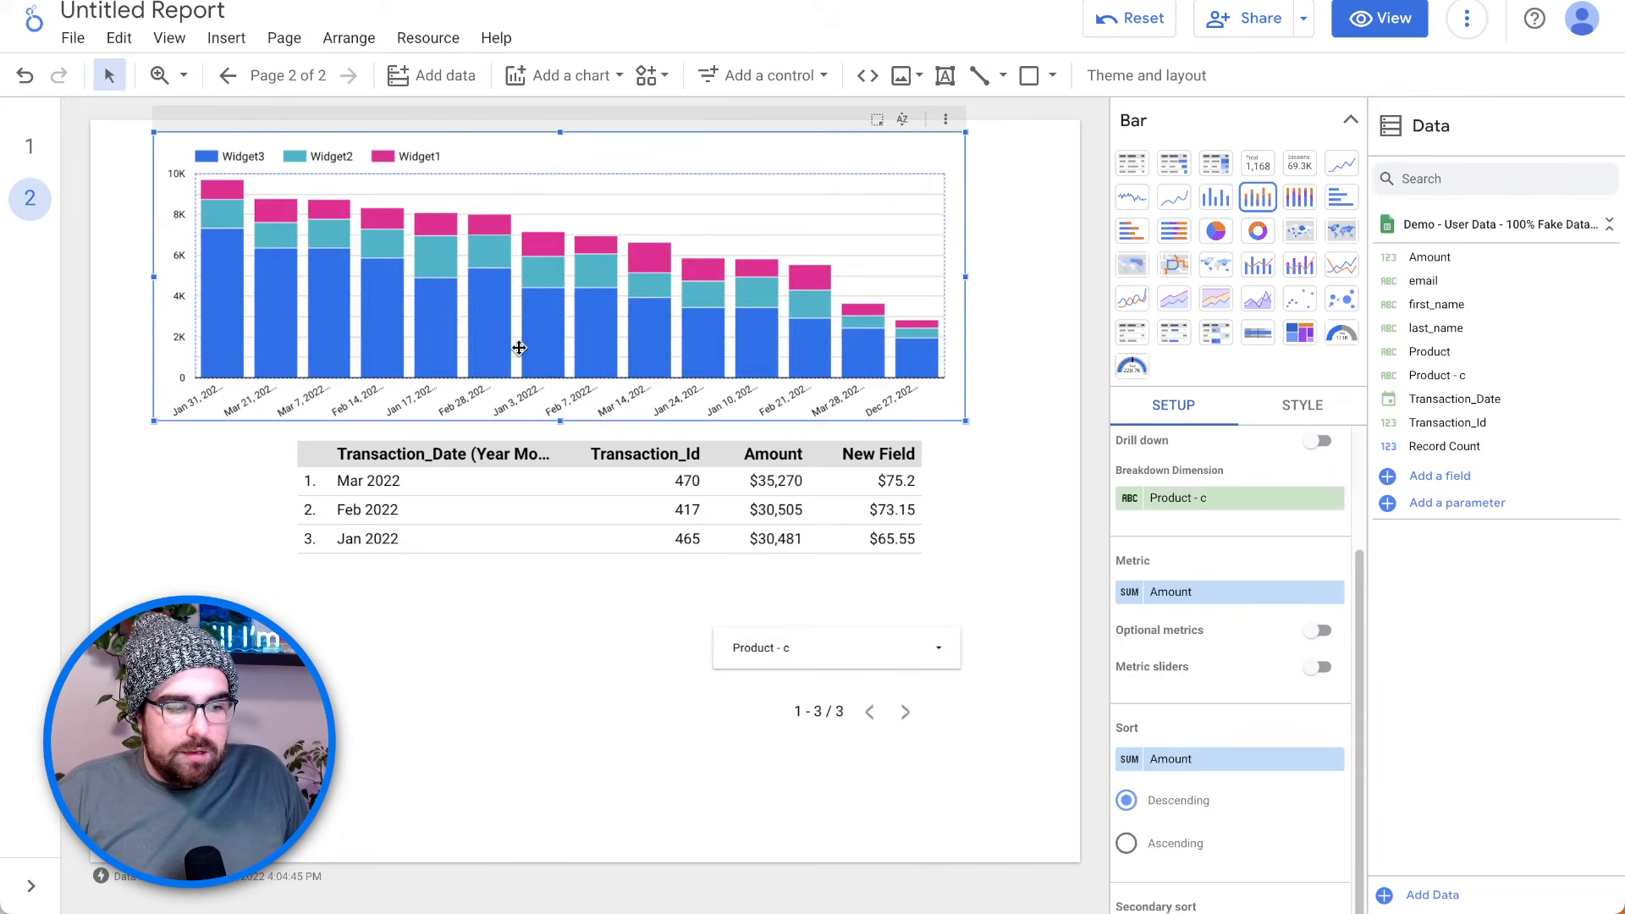
left_click(526, 359)
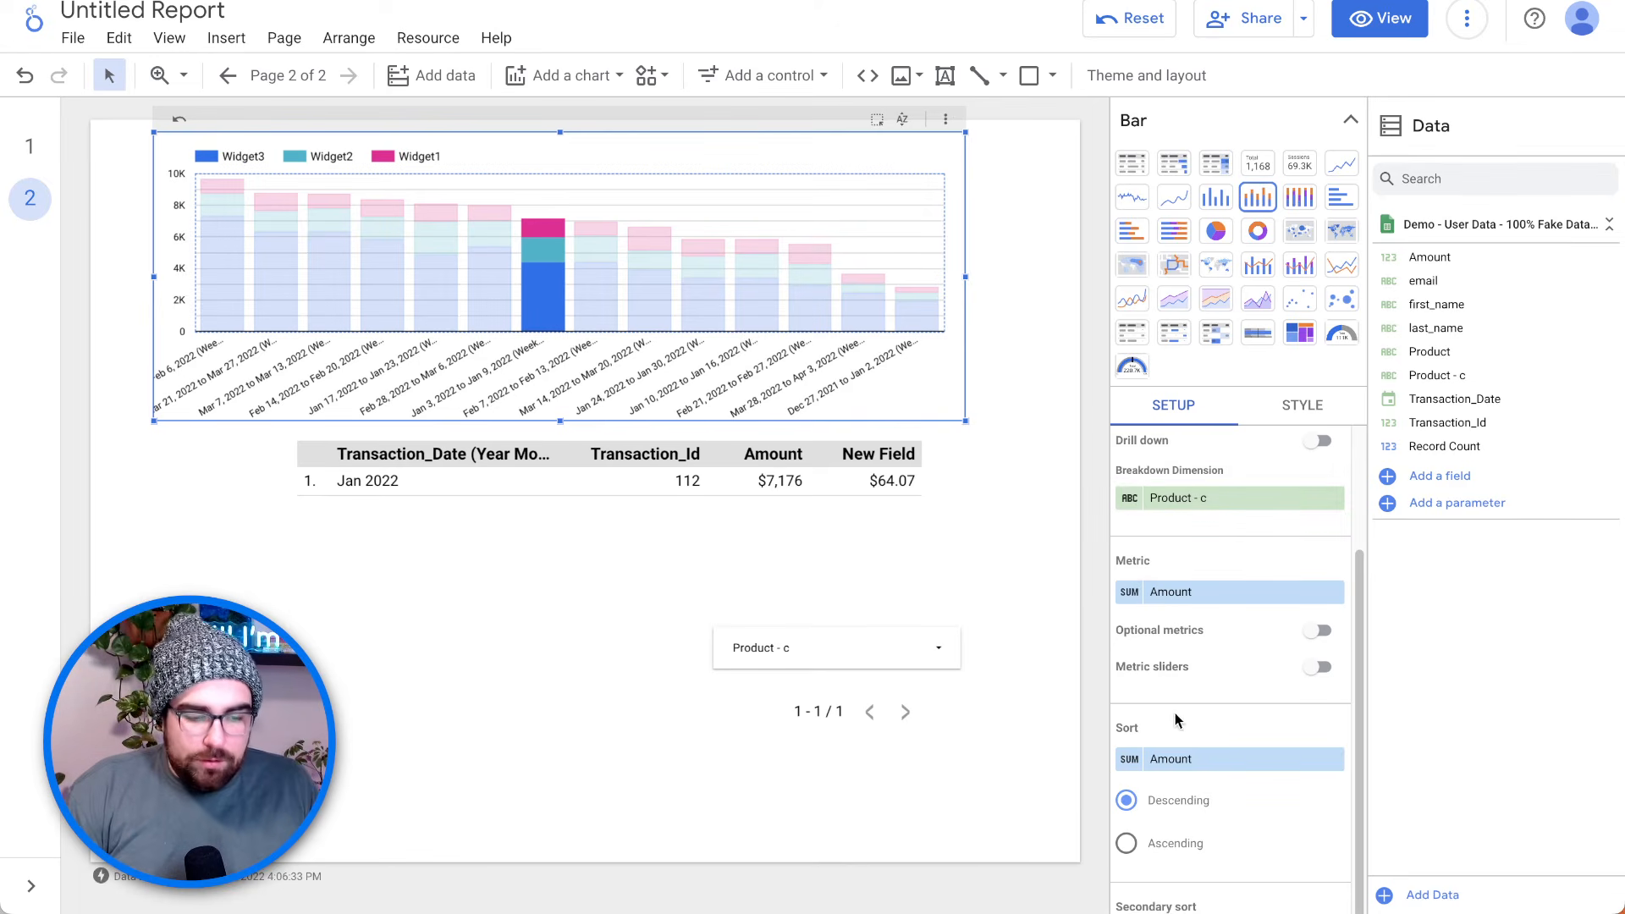
- Sort the stacked column chart by Week in ascending order
left_click(1194, 758)
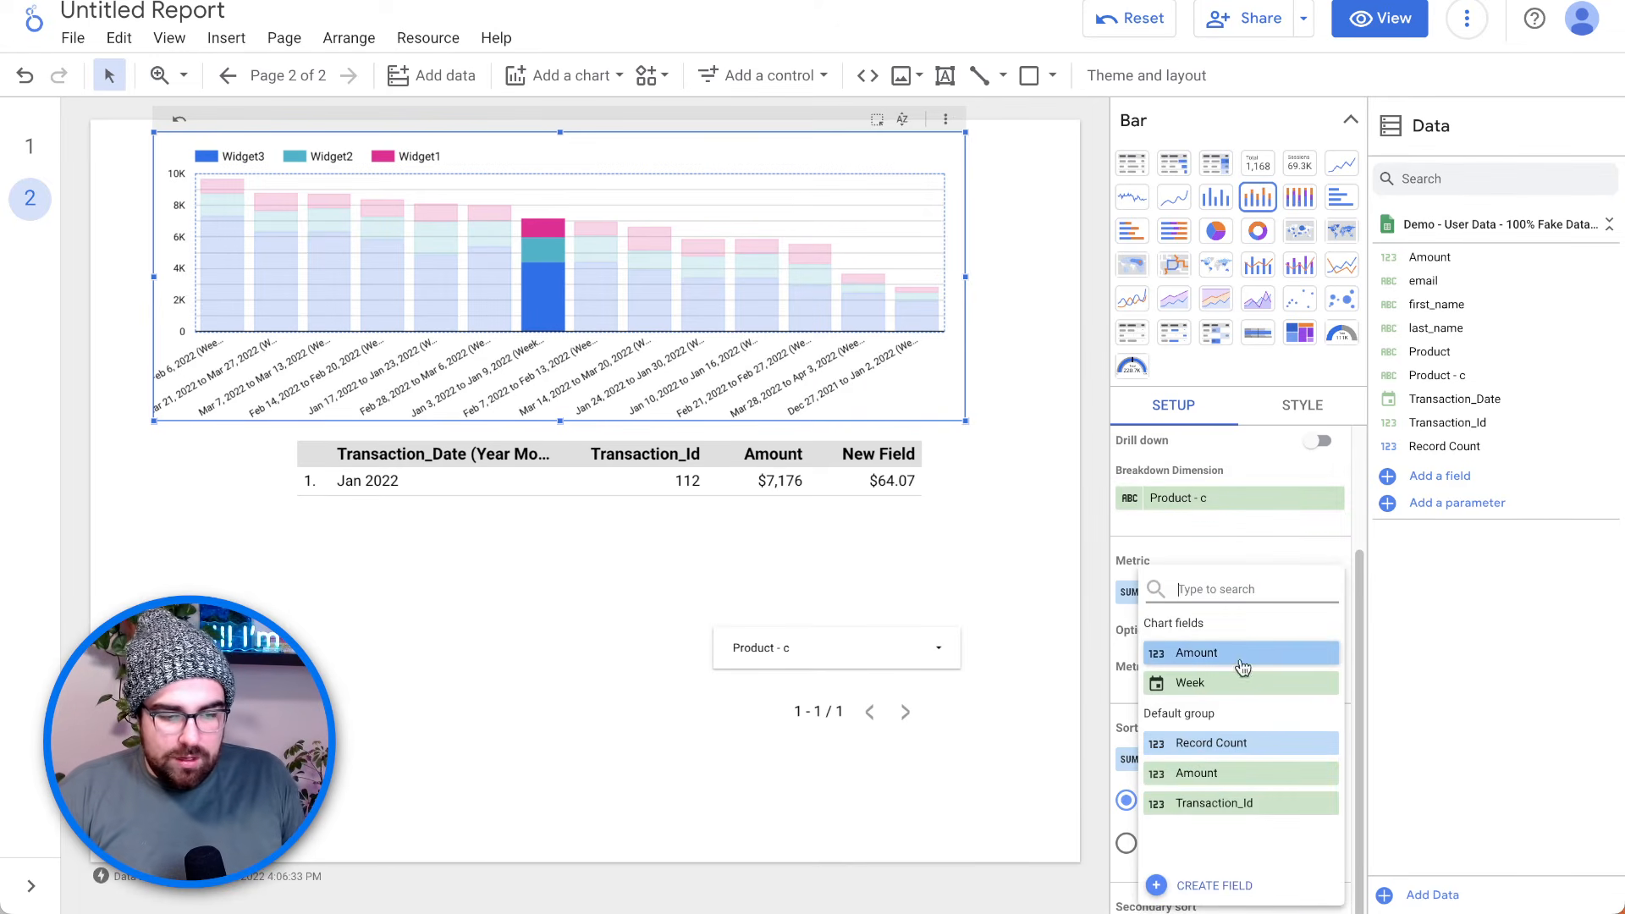
left_click(1246, 687)
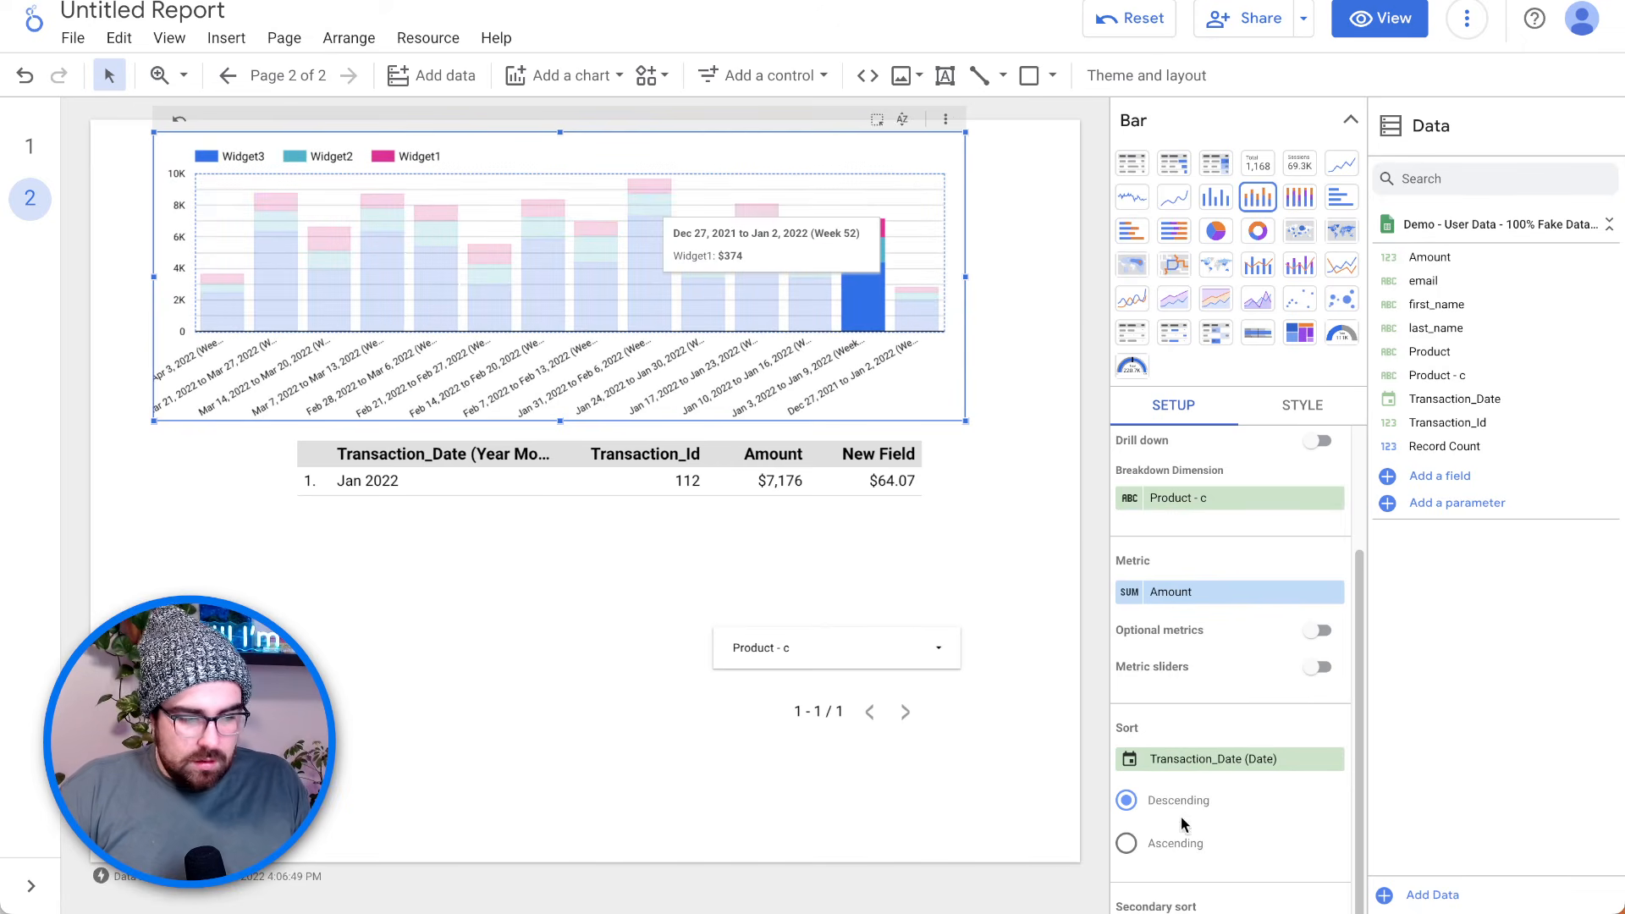
left_click(1127, 843)
- Cross-filter the table by the chart's Widget3 segment for the week of Jan 3 to Jan 9, 2022, and reset the report's filters
scroll(1157, 575, "up", 3)
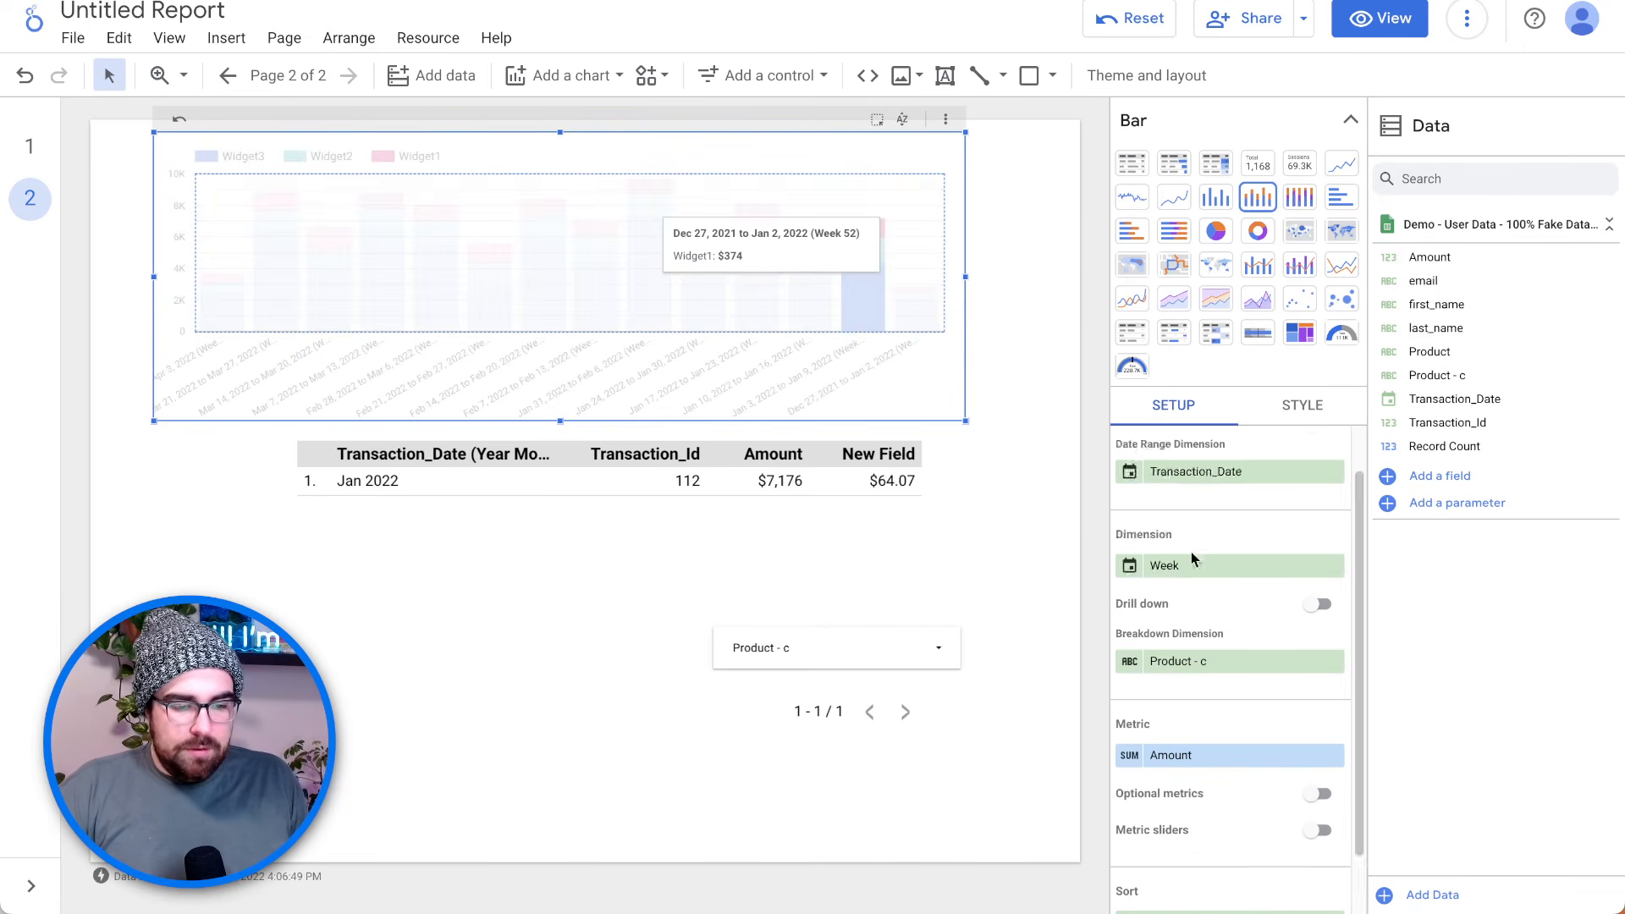
left_click(276, 298)
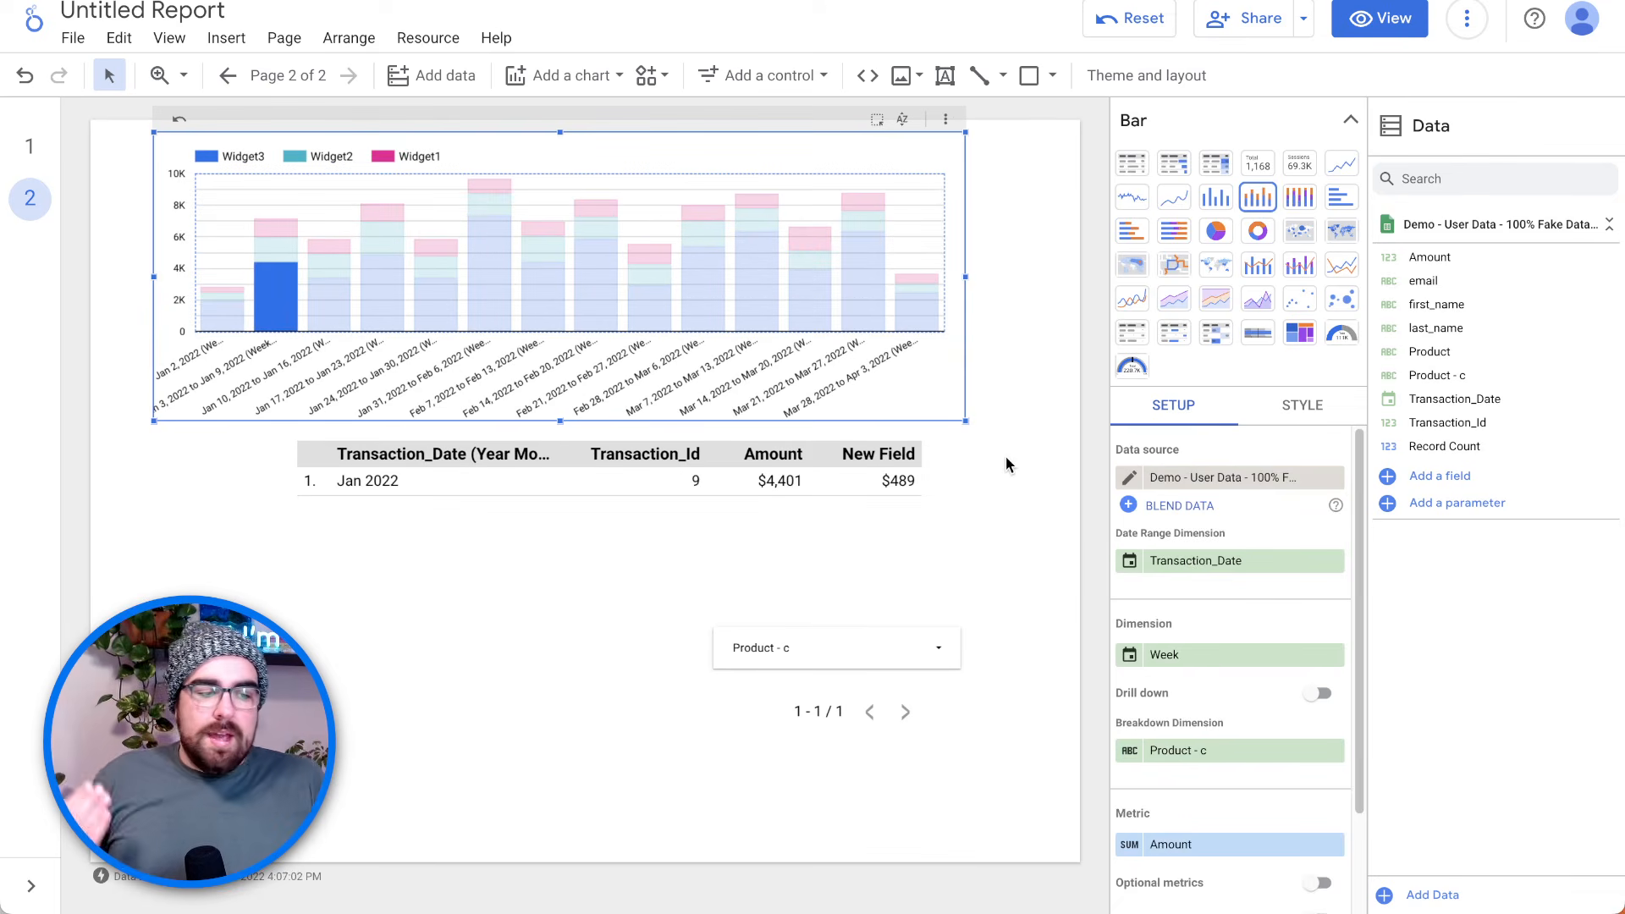
left_click(1138, 19)
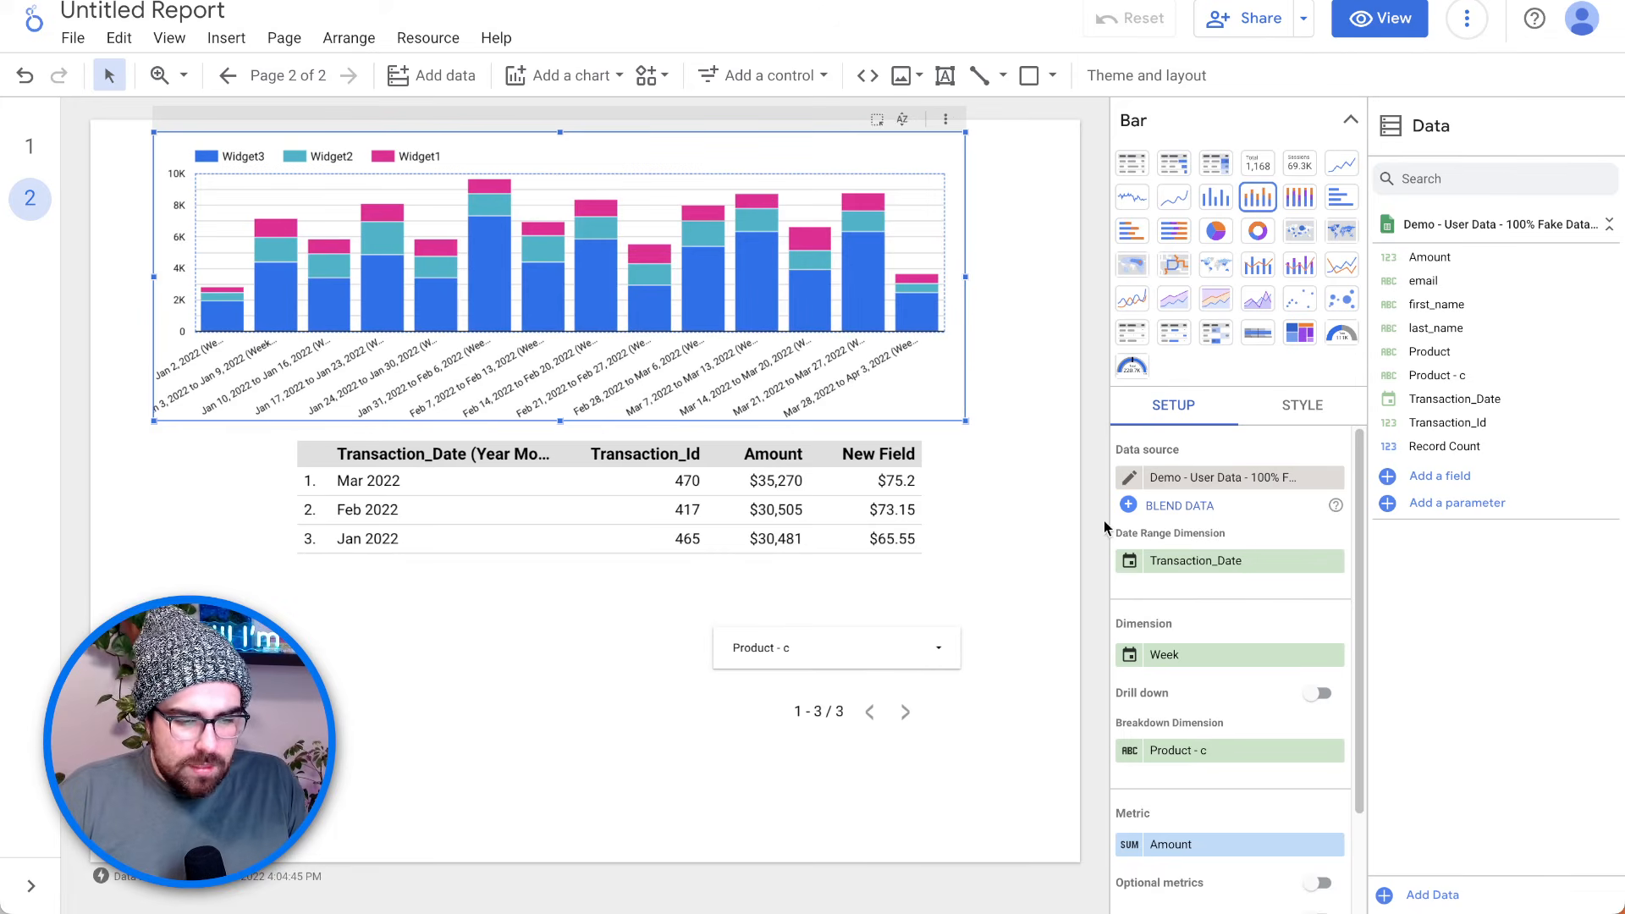
- Set the type of the chart's Transaction_Date date range dimension to ISO Week
left_click(1132, 562)
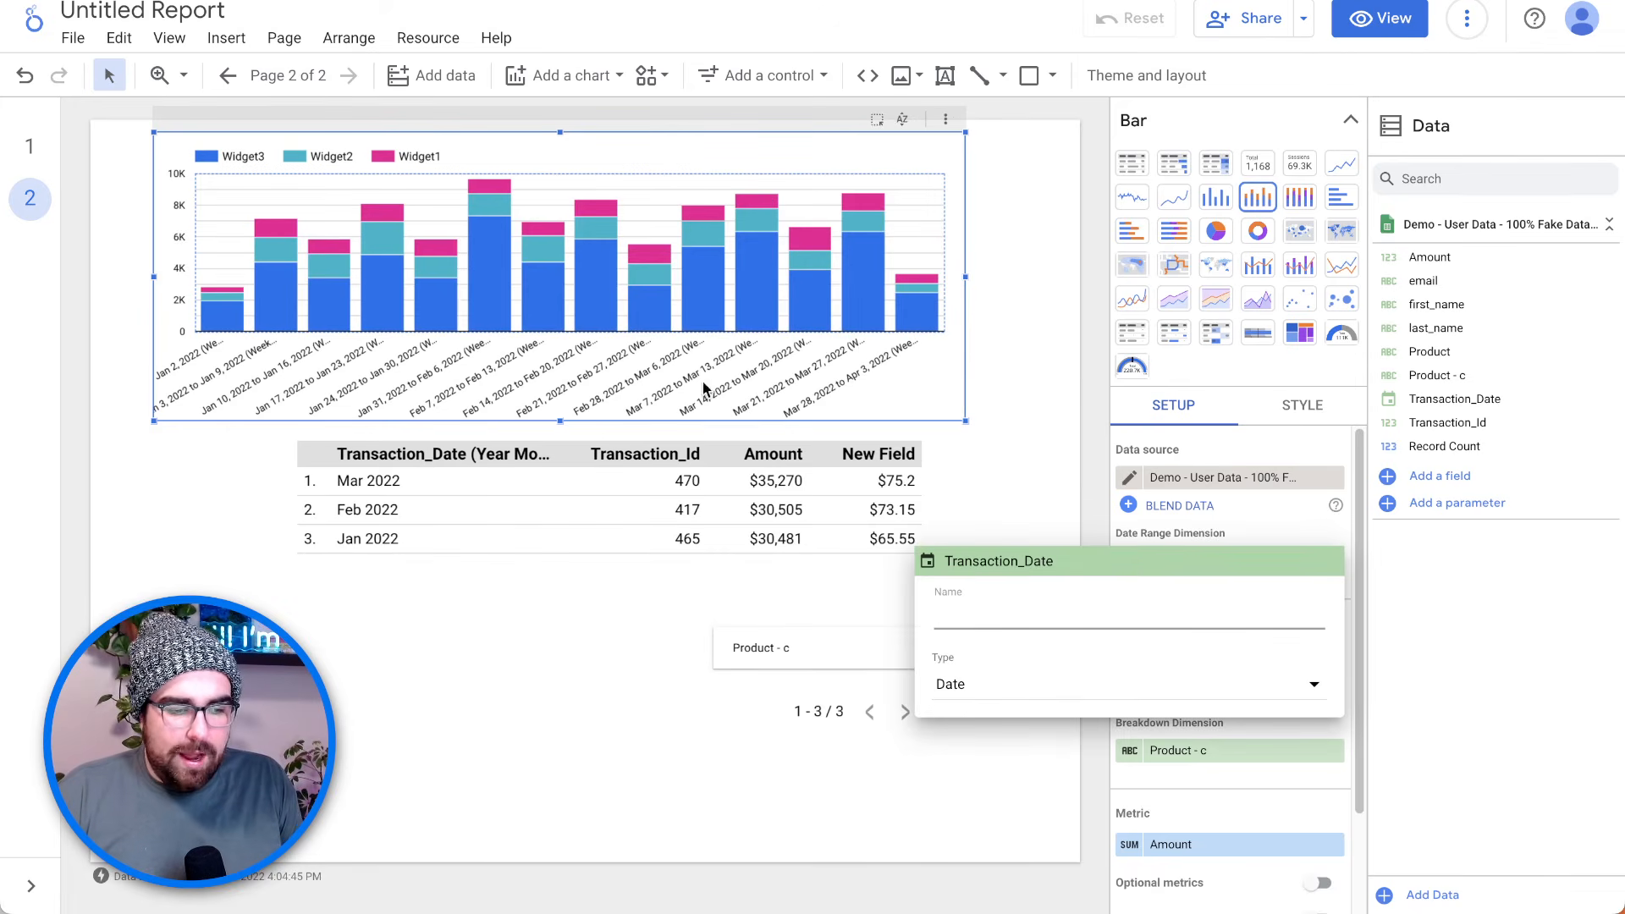
left_click(1041, 682)
mouse_move(1051, 731)
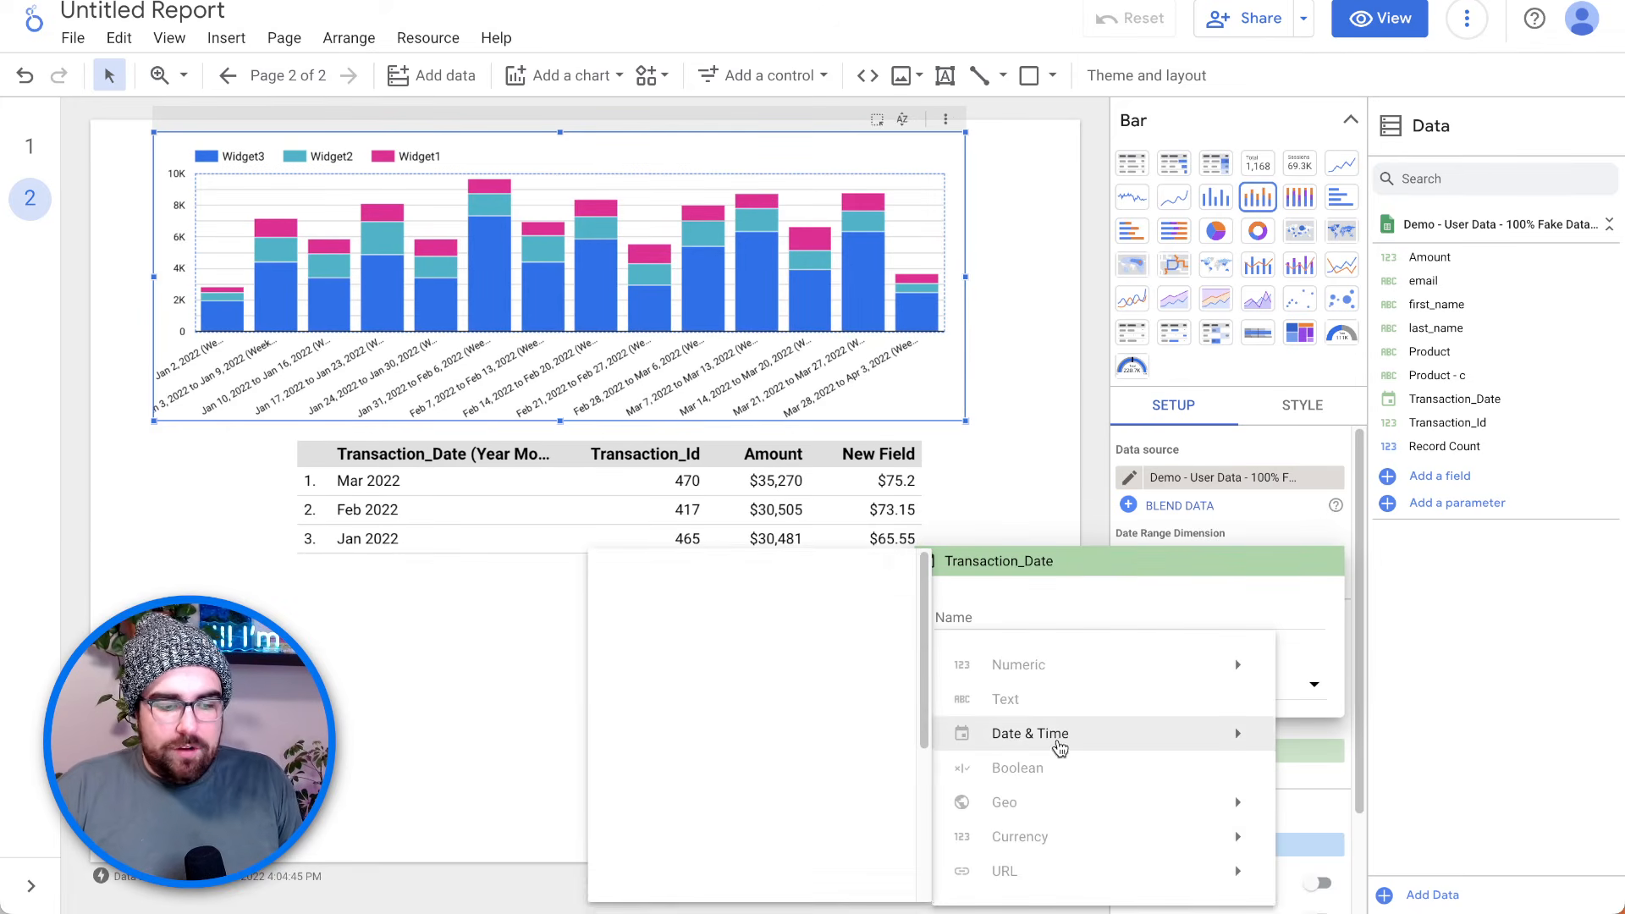
scroll(783, 721, "down", 1)
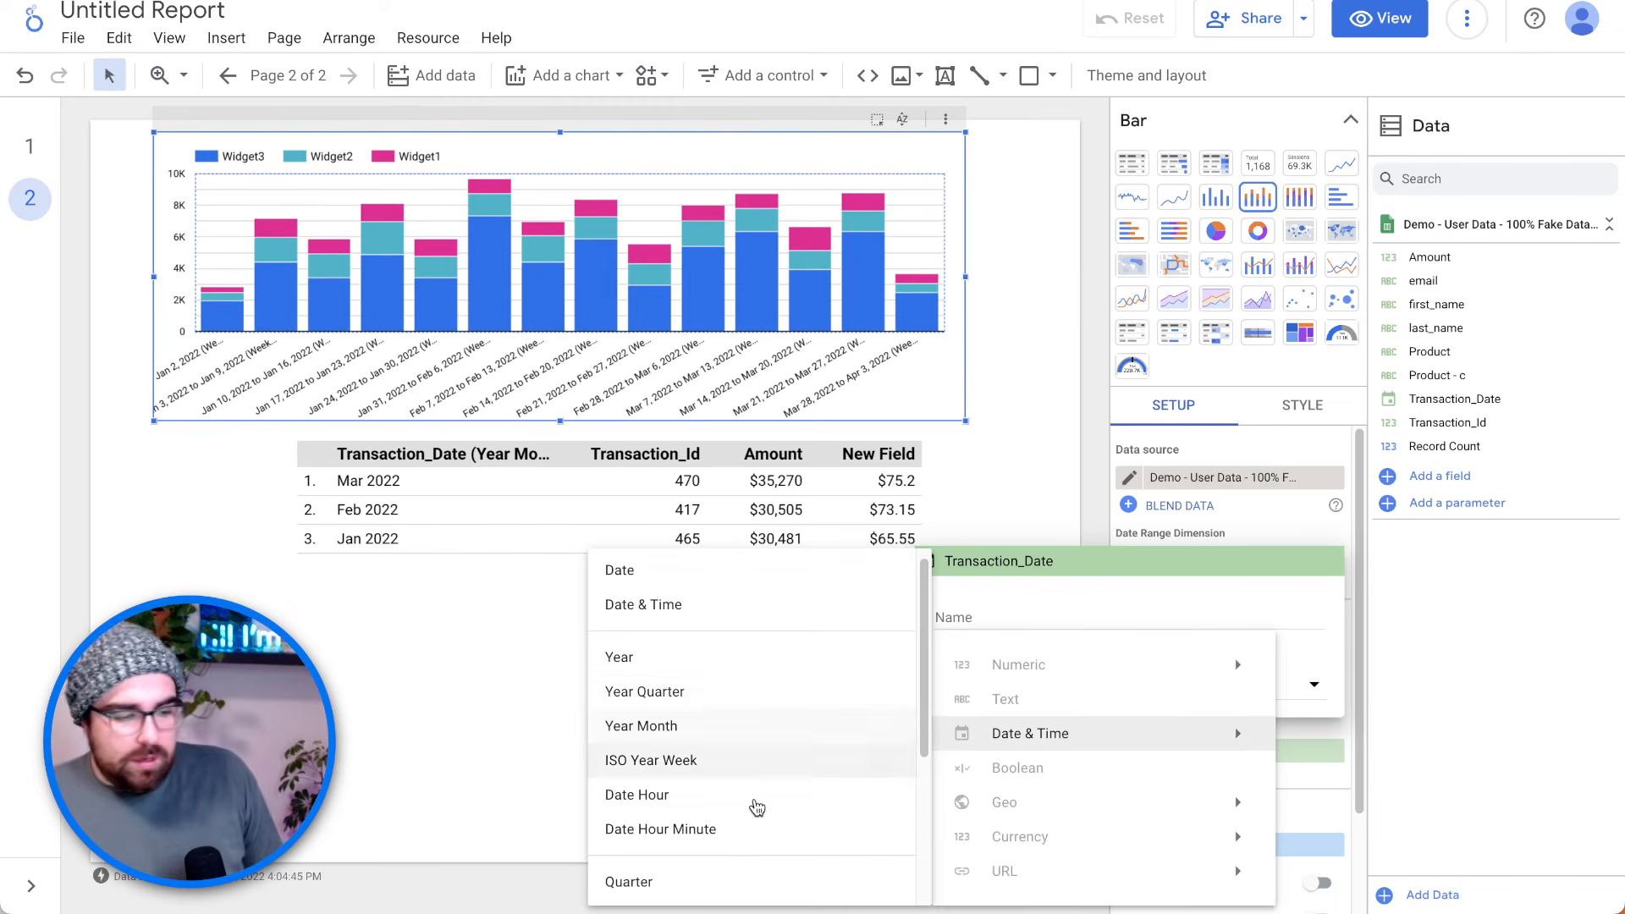
scroll(757, 793, "down", 2)
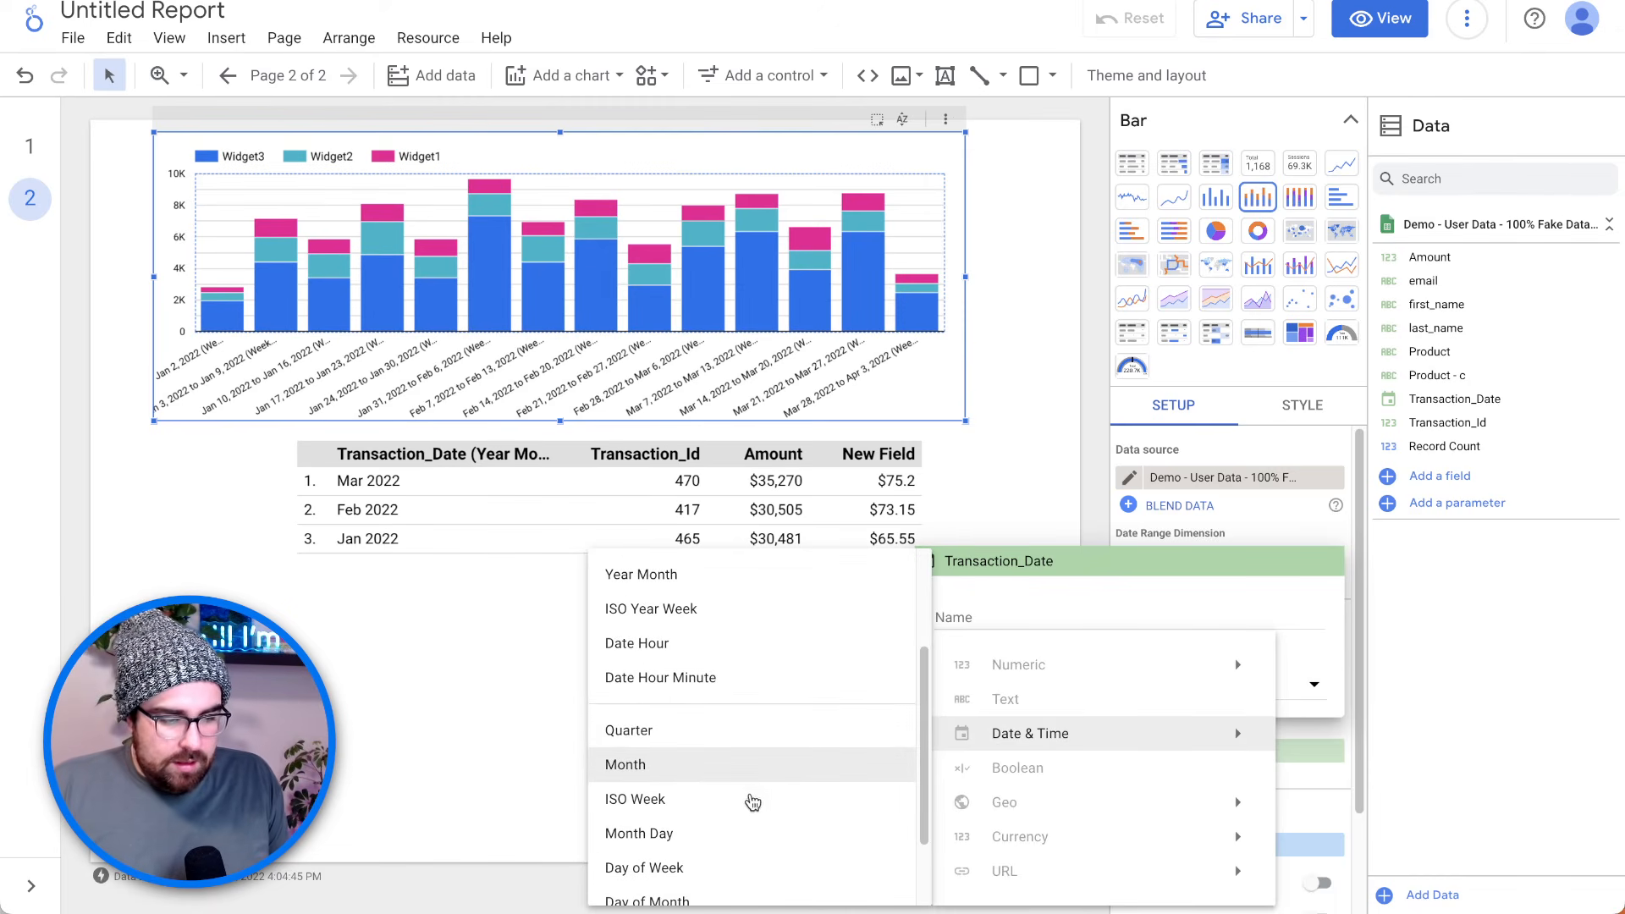
left_click(753, 799)
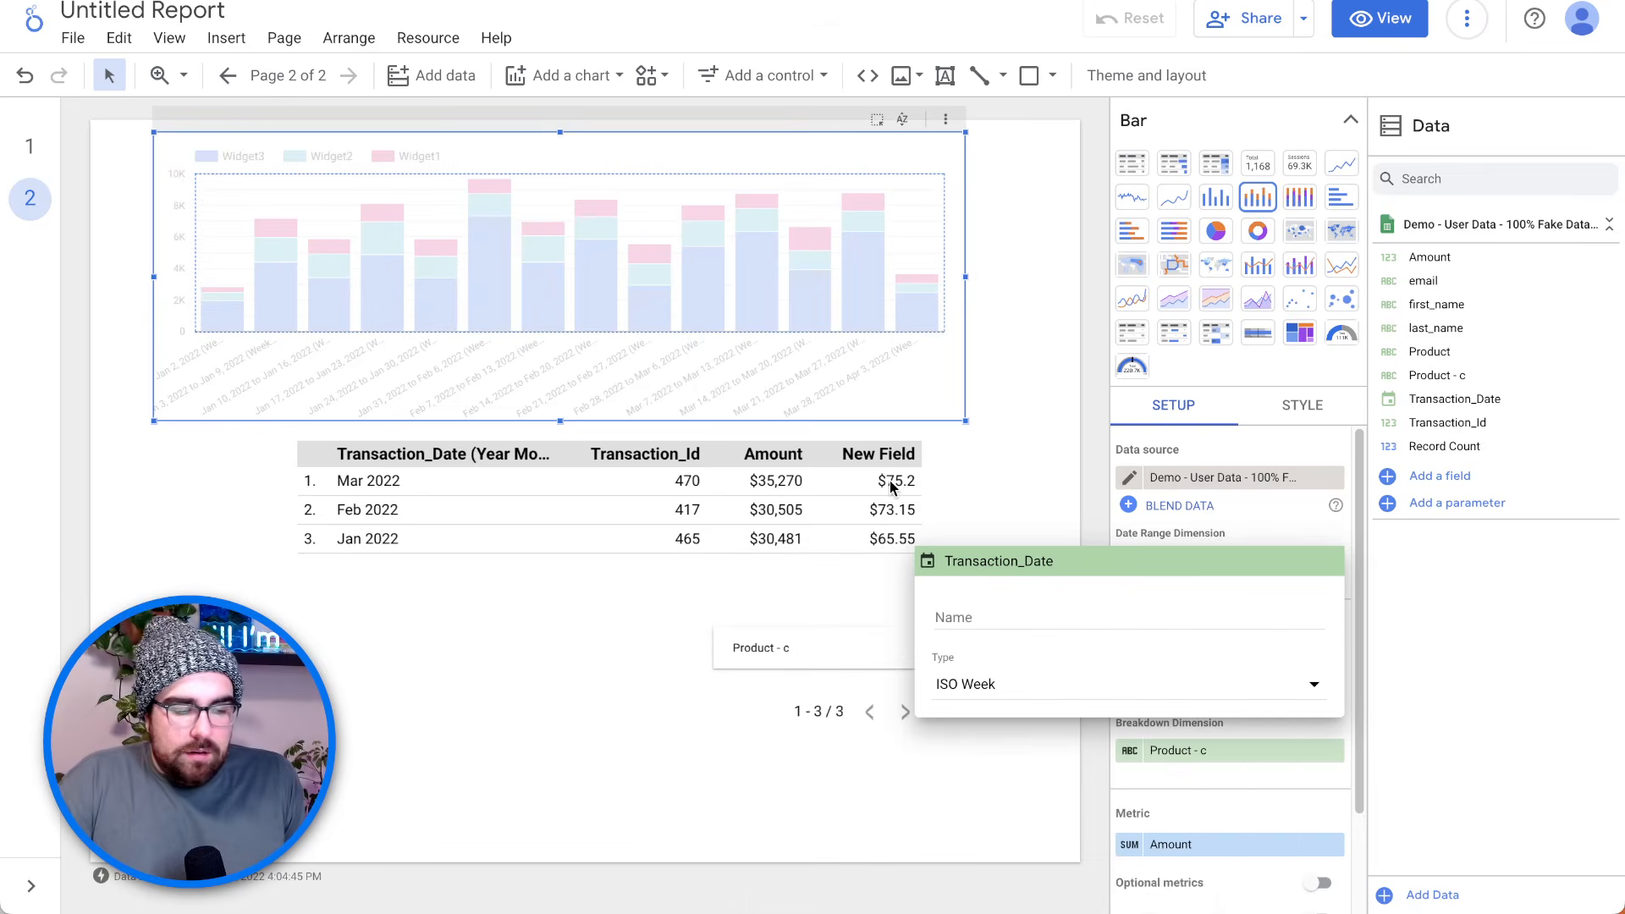
- Look through the date and time types for the date range dimension and switch to the Stripe transaction list in Google Sheets
left_click(1080, 676)
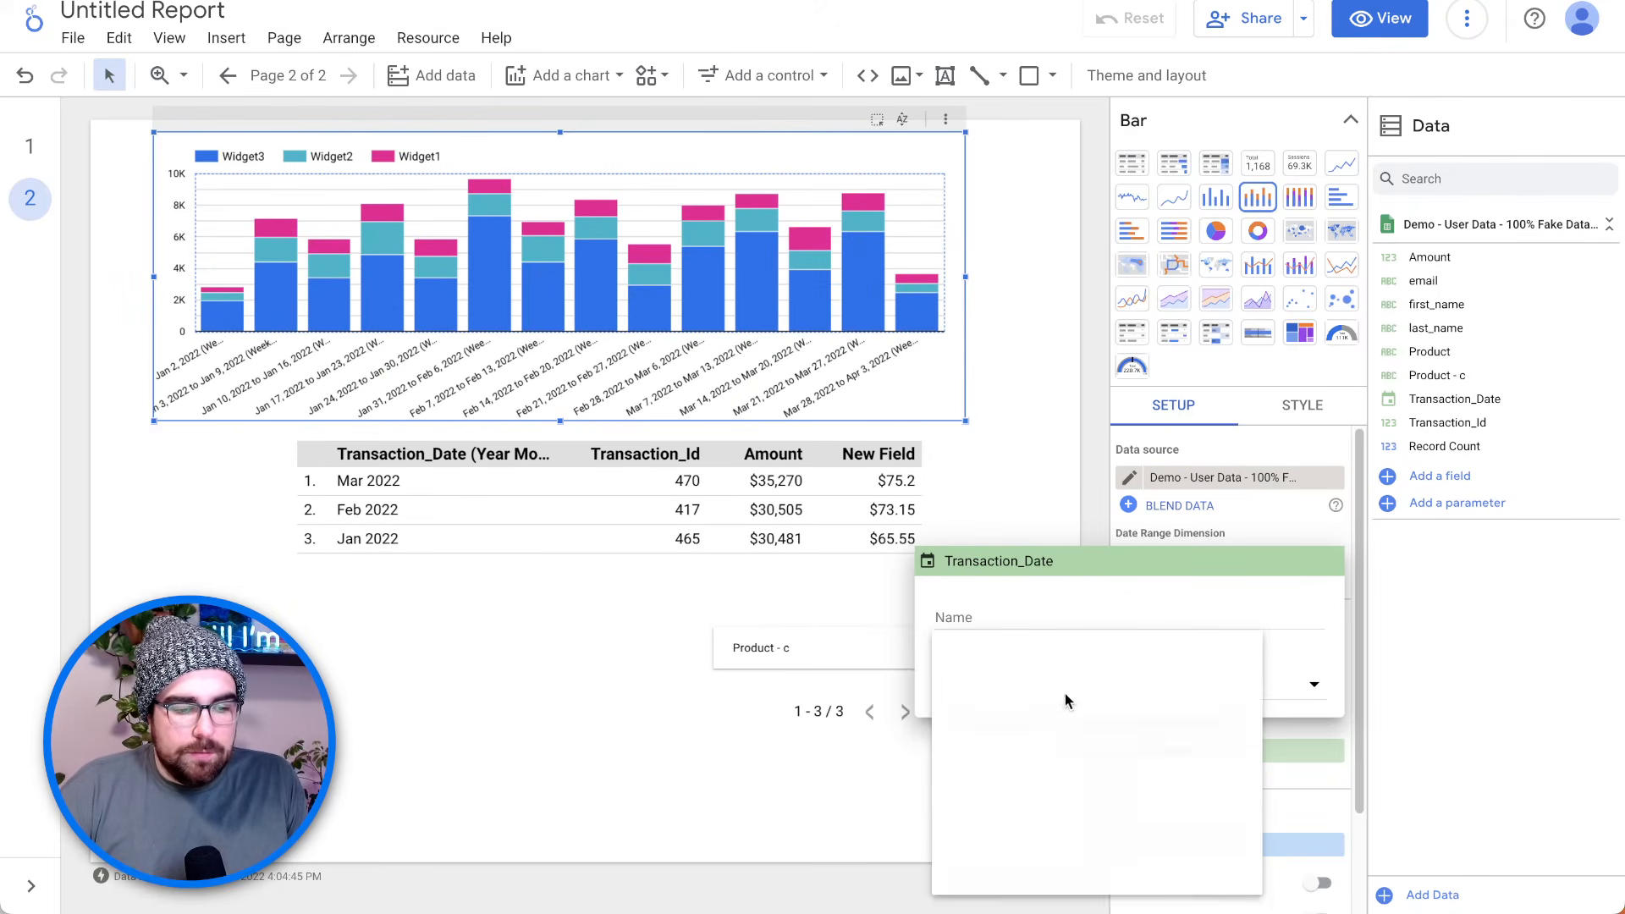
mouse_move(1026, 735)
scroll(689, 779, "down", 3)
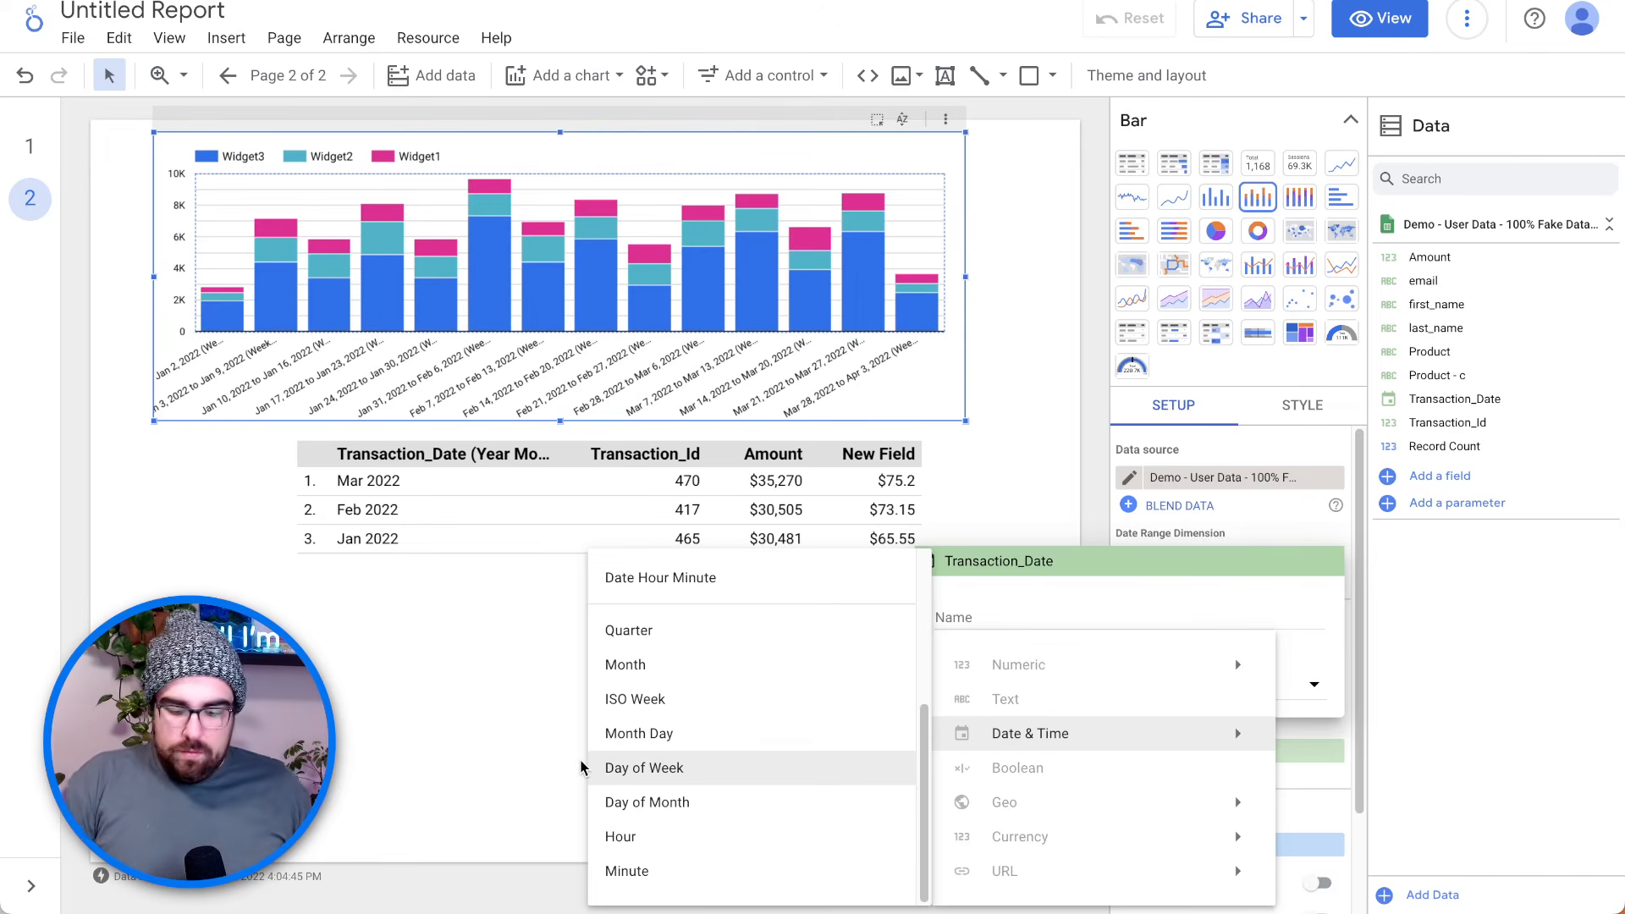
key("ctrl+shift+Tab")
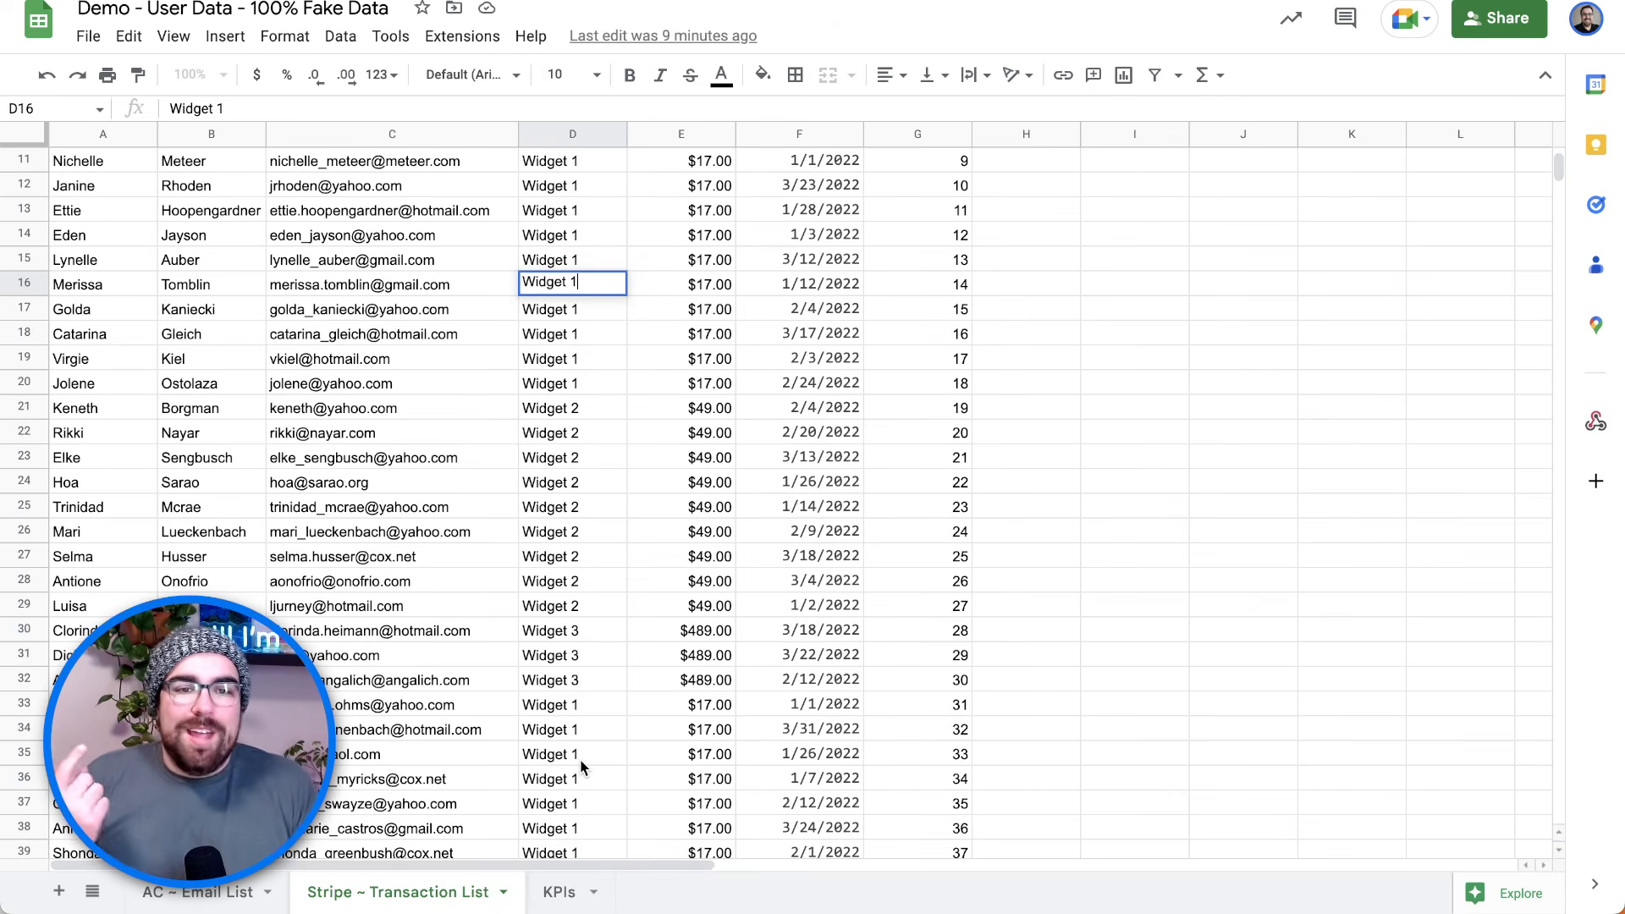